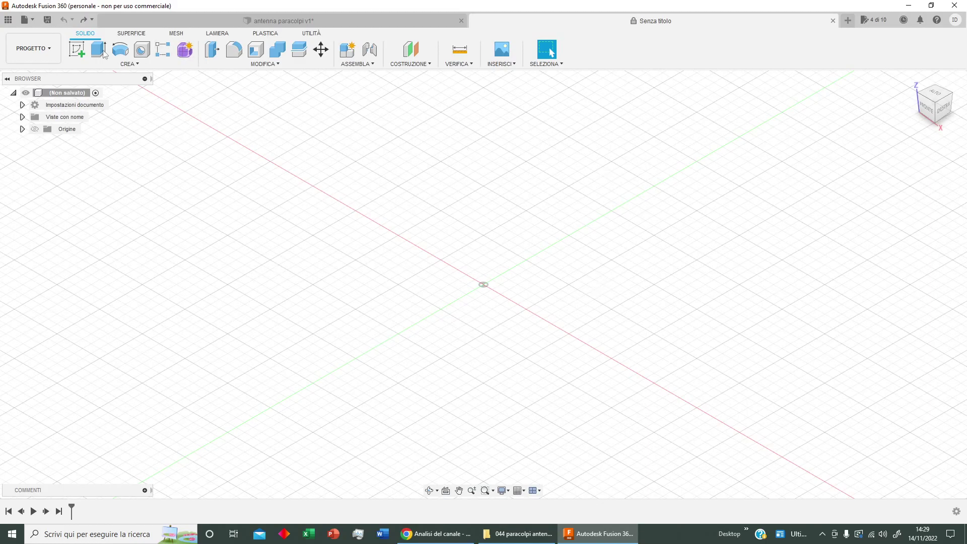
# Start a new sketch on the horizontal XY ground plane
pyautogui.click(75, 51)
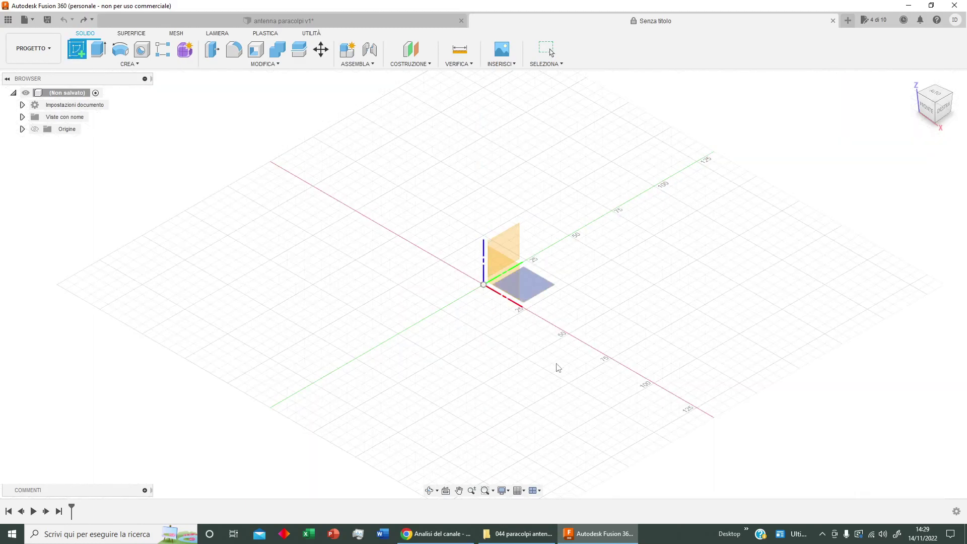
pyautogui.click(548, 295)
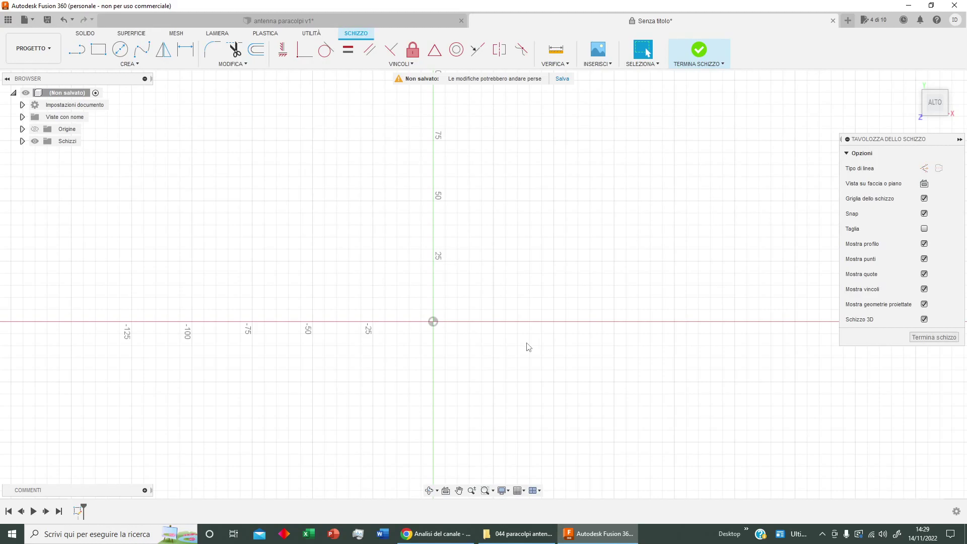
# Draw a 10 mm diameter circle to the right of the origin
pyautogui.press('c')
pyautogui.click(530, 322)
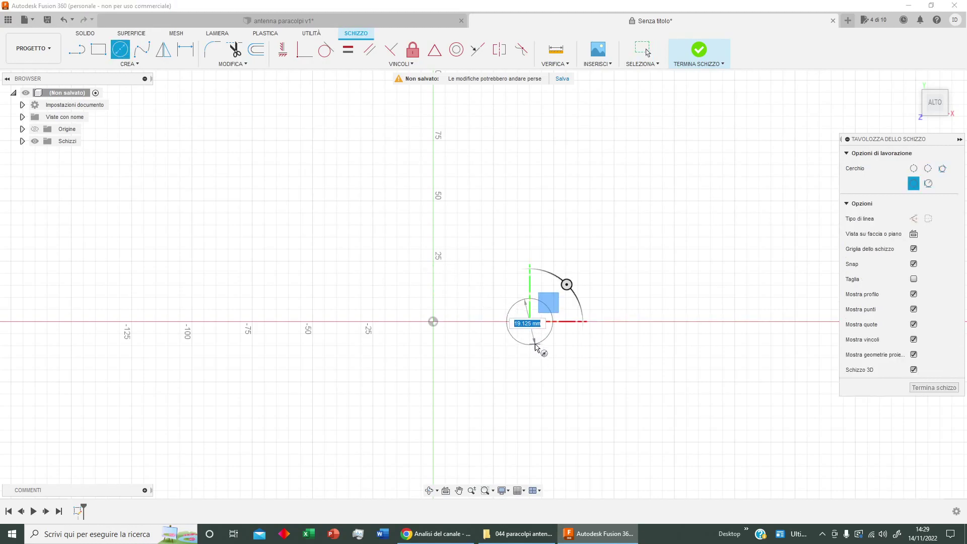
pyautogui.write('10')
pyautogui.press('Return')
pyautogui.press('Escape')
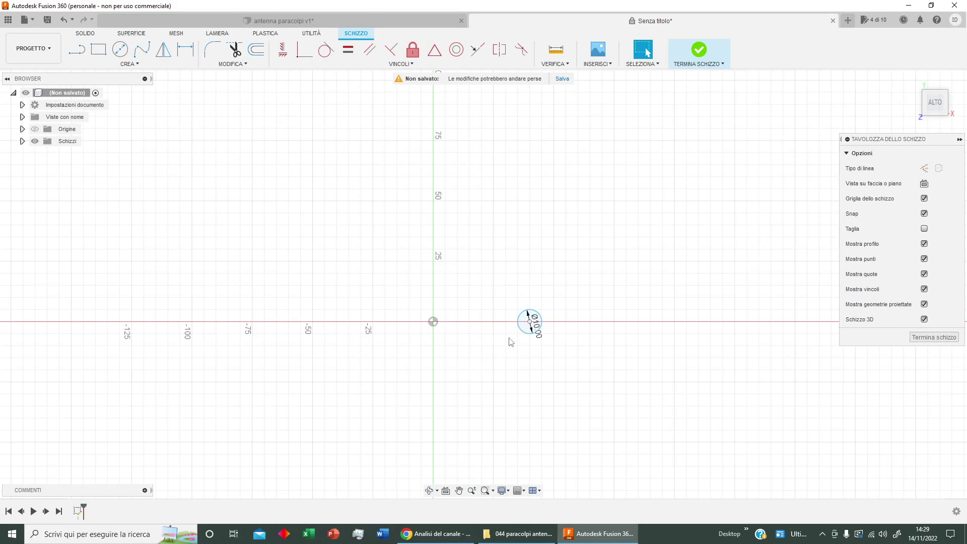
pyautogui.moveTo(529, 321); pyautogui.dragTo(530, 297)
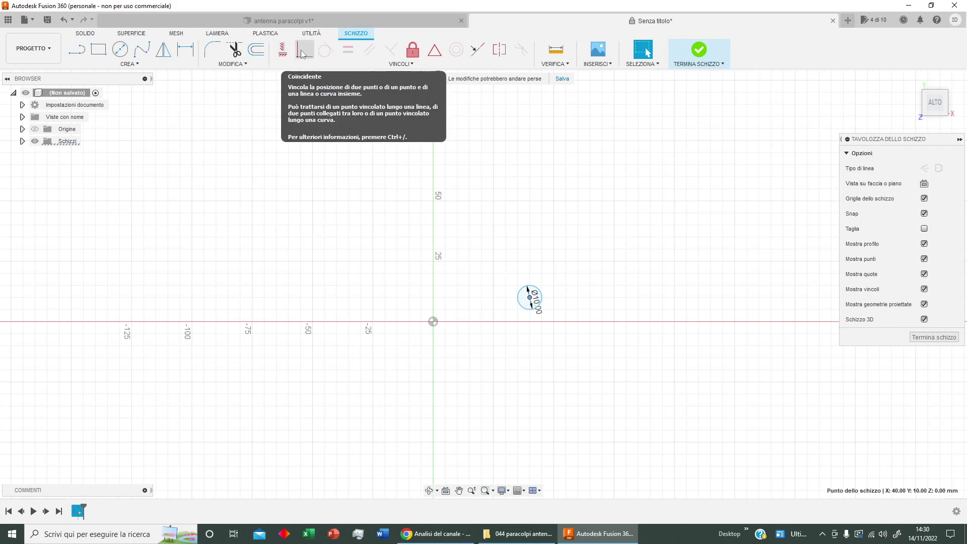
# Align the circle centre horizontally with the origin and dimension it 20 mm away
pyautogui.click(282, 50)
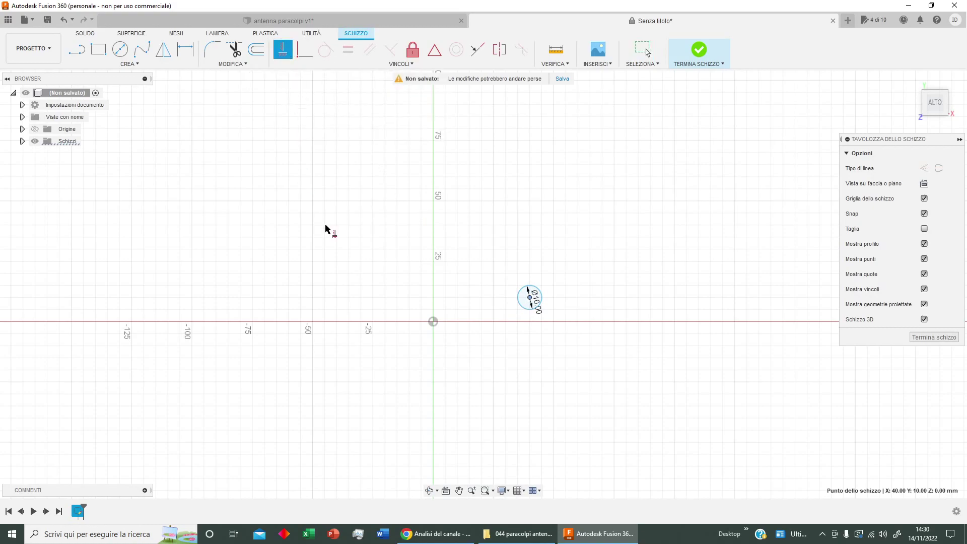
pyautogui.click(433, 322)
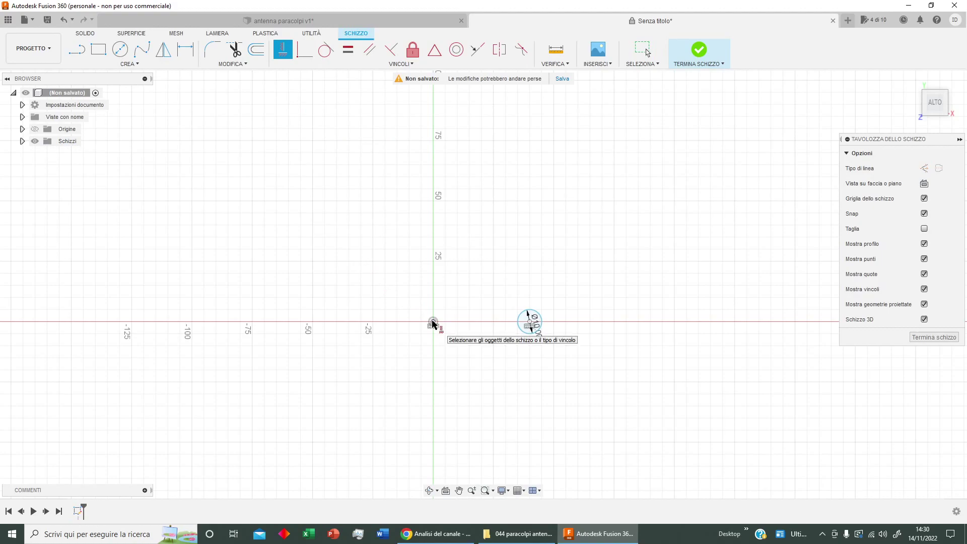
pyautogui.press('d')
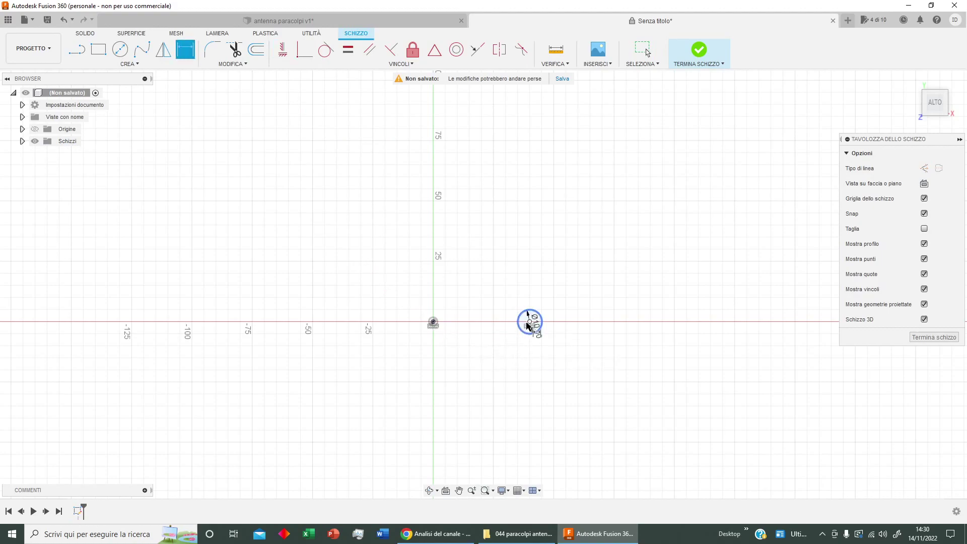
pyautogui.click(524, 323)
pyautogui.click(433, 322)
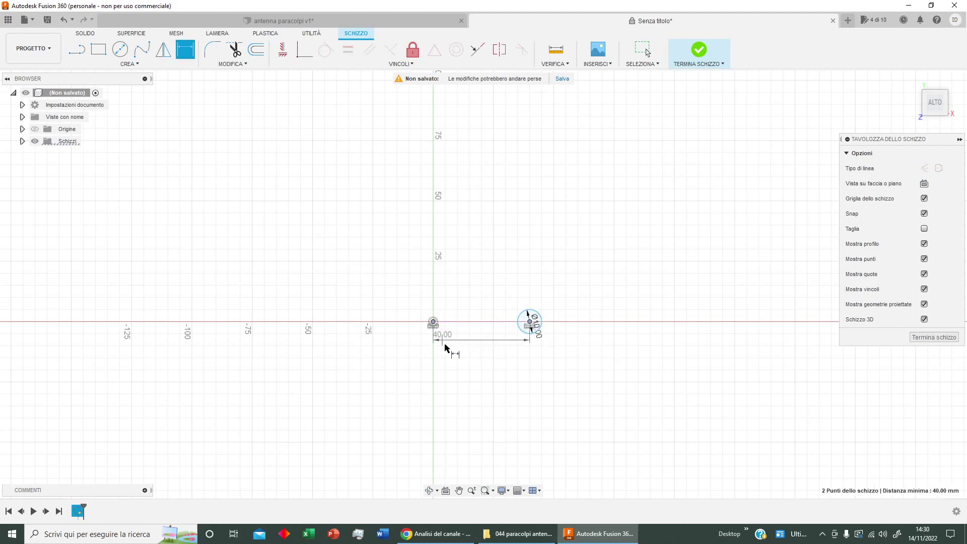
pyautogui.click(486, 387)
pyautogui.write('20')
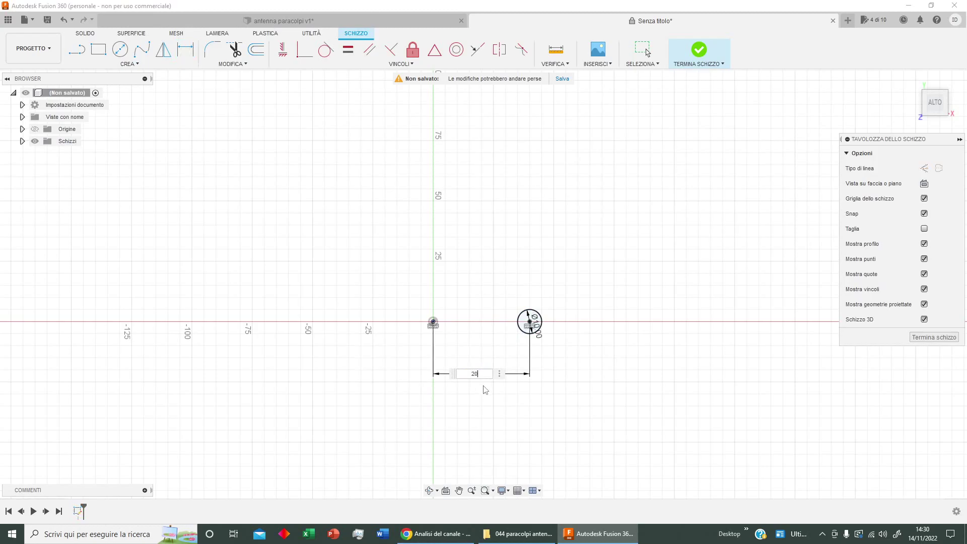
pyautogui.press('Return')
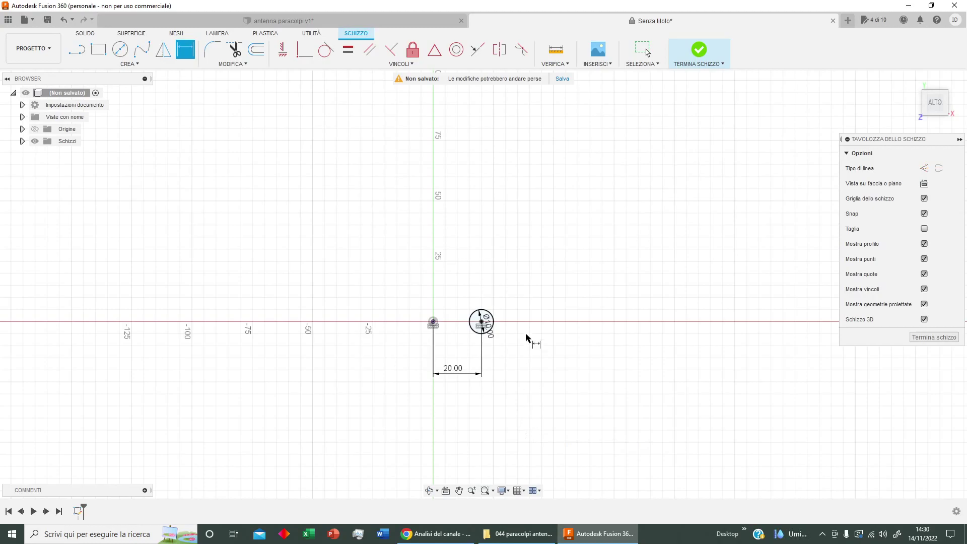
# Finish the sketch, extrude the circle 1 mm into a solid cylinder, and begin another sketch
pyautogui.click(699, 51)
pyautogui.click(98, 49)
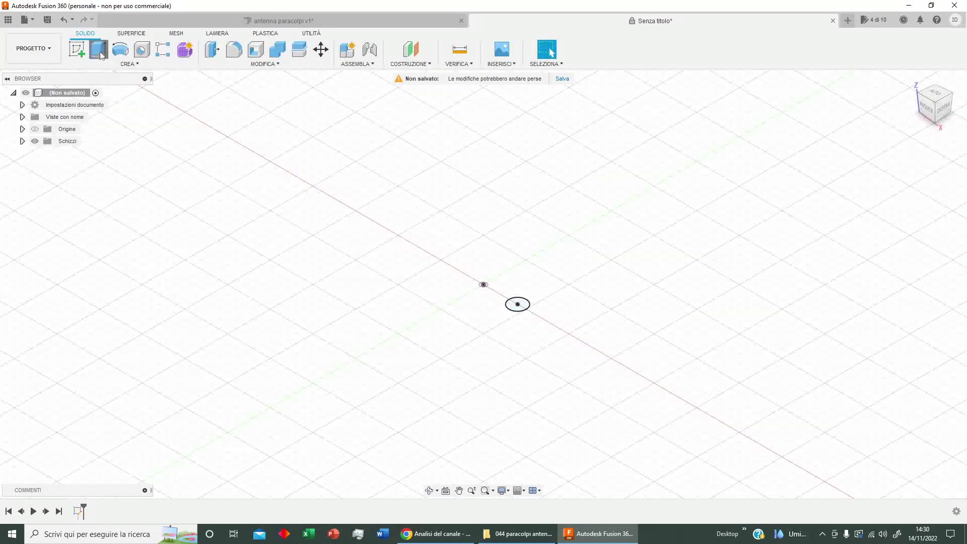
pyautogui.write('10')
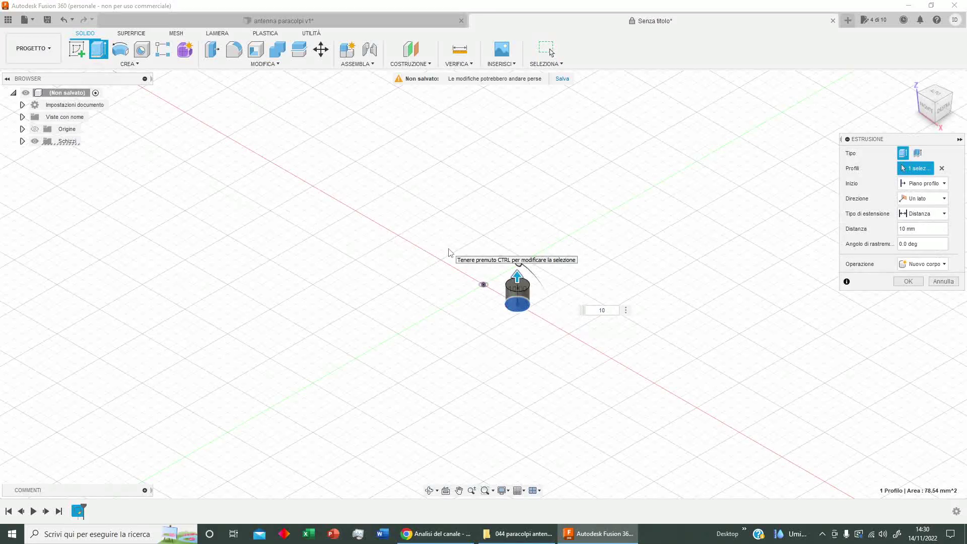
pyautogui.press('Return')
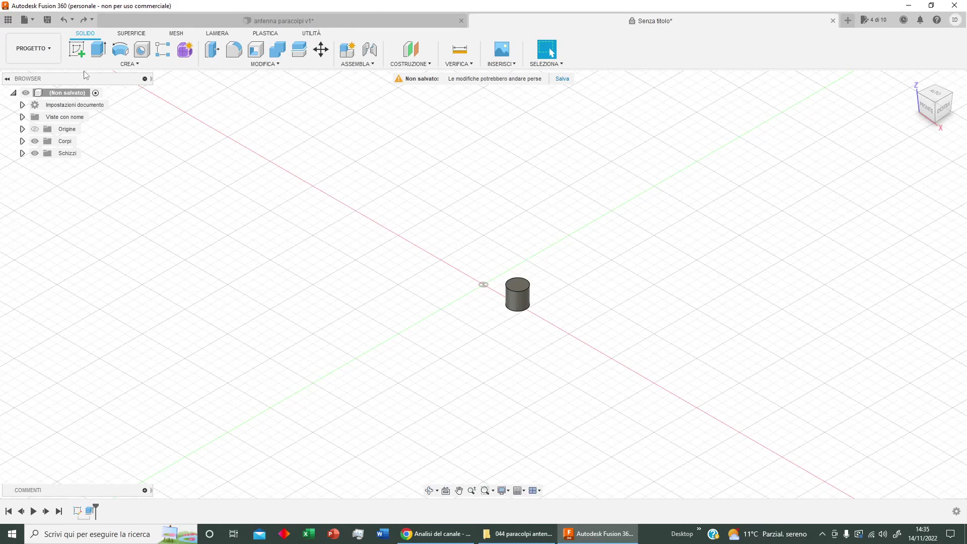
pyautogui.click(77, 50)
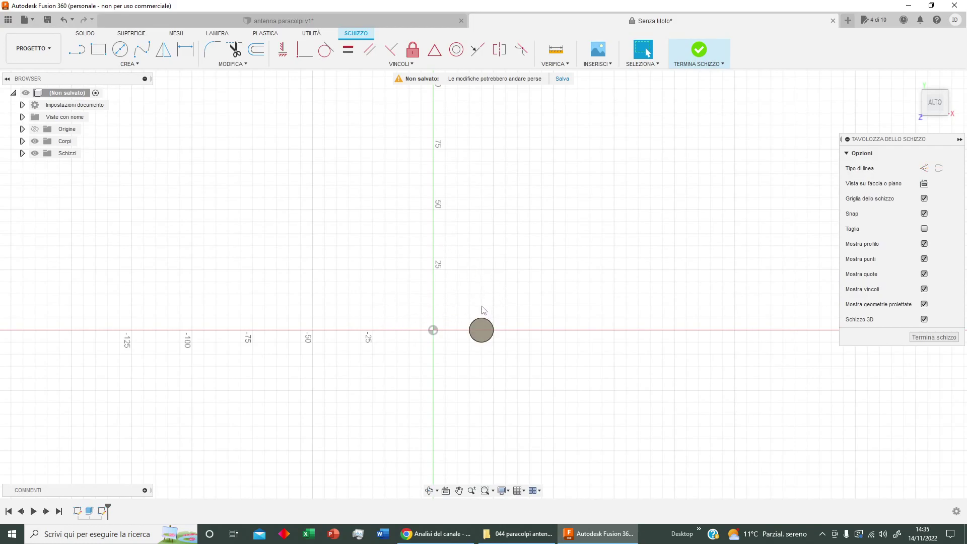
# Draw a centre-point arc about the origin from the circle's outer edge, sweeping 60°
pyautogui.click(120, 49)
pyautogui.click(126, 64)
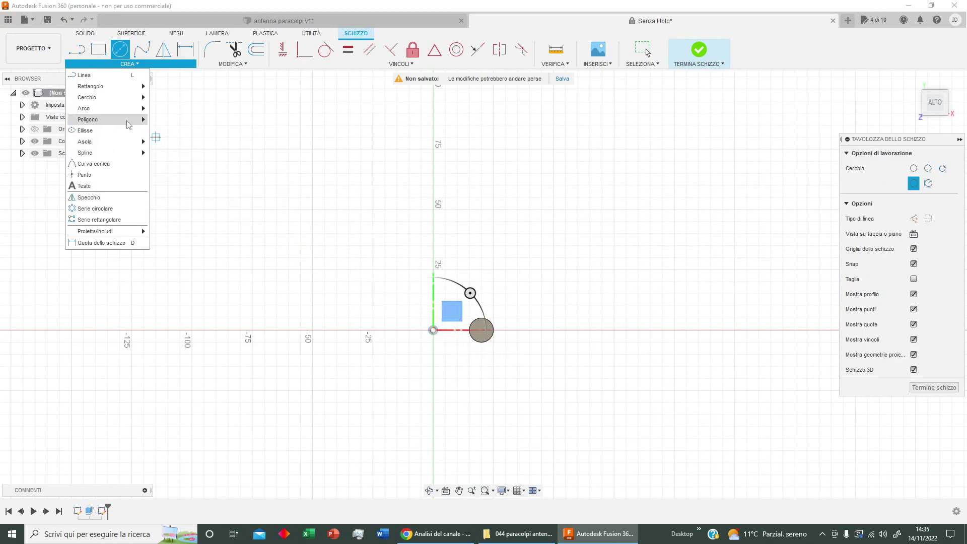
pyautogui.moveTo(84, 108)
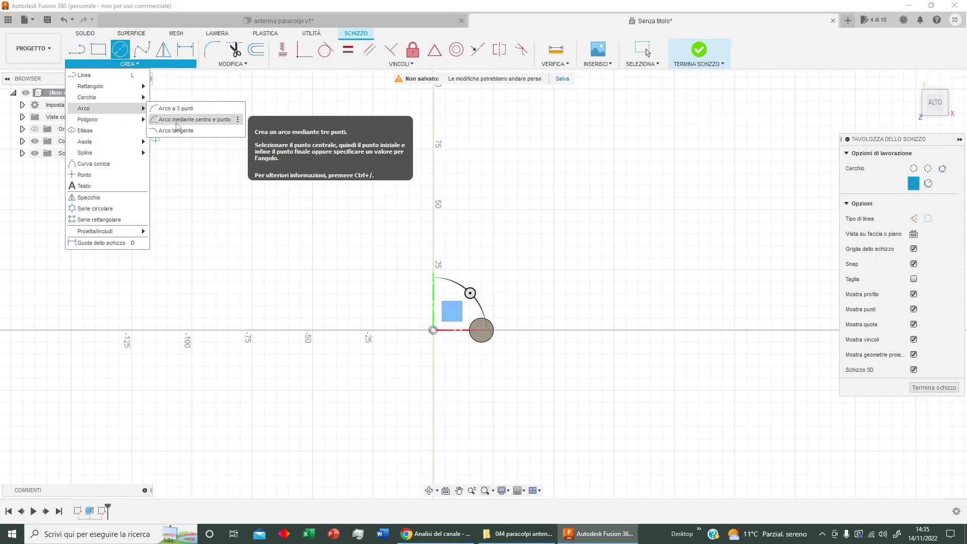
pyautogui.click(176, 122)
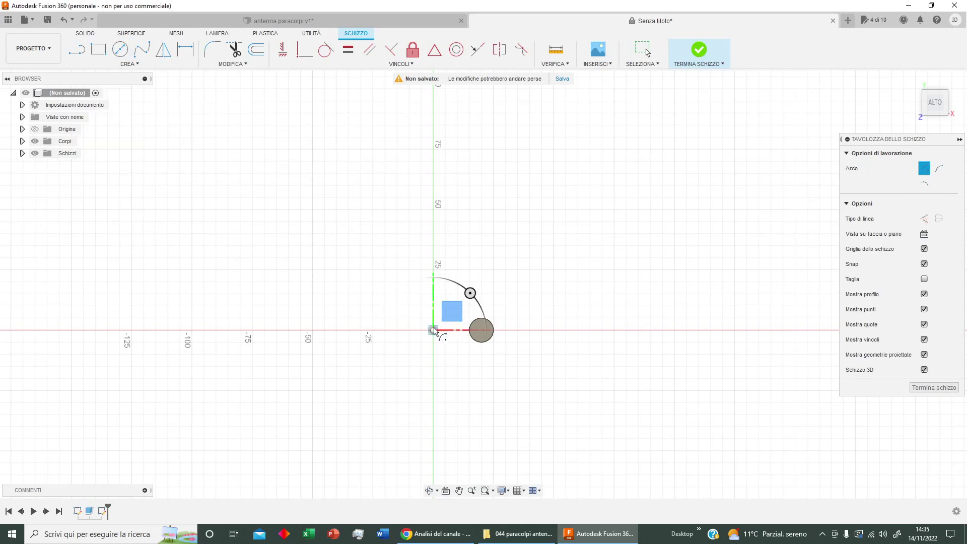
pyautogui.click(437, 330)
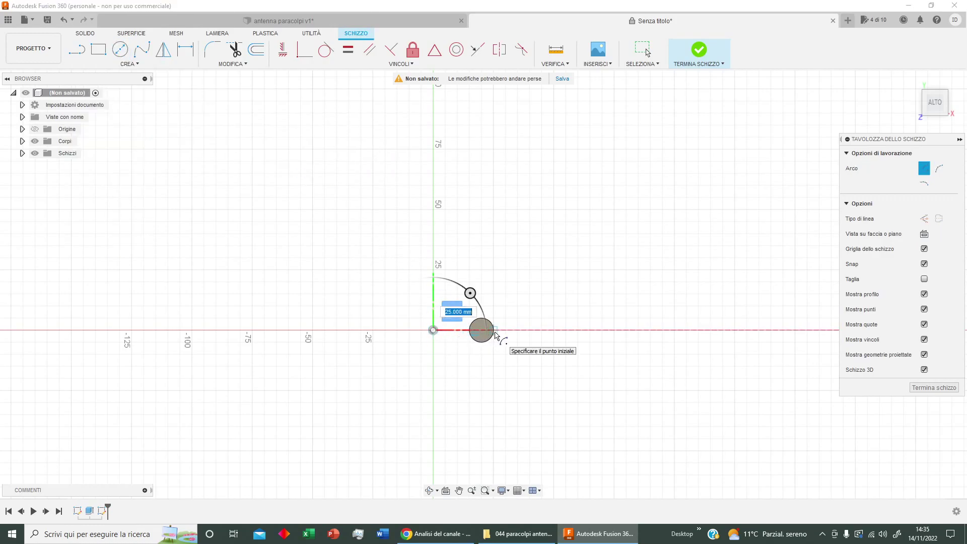
pyautogui.click(494, 331)
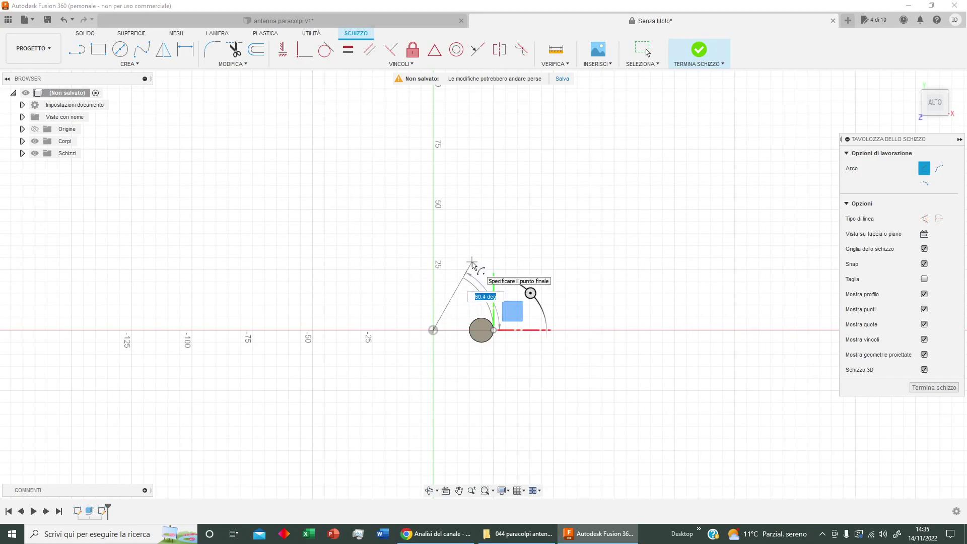
pyautogui.write('60')
pyautogui.press('Return')
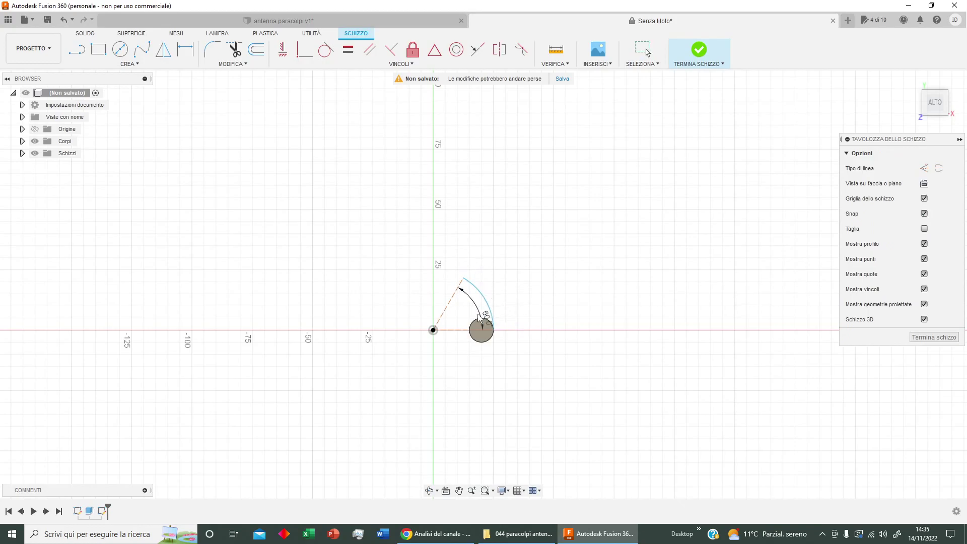
pyautogui.scroll(2, 456, 350)
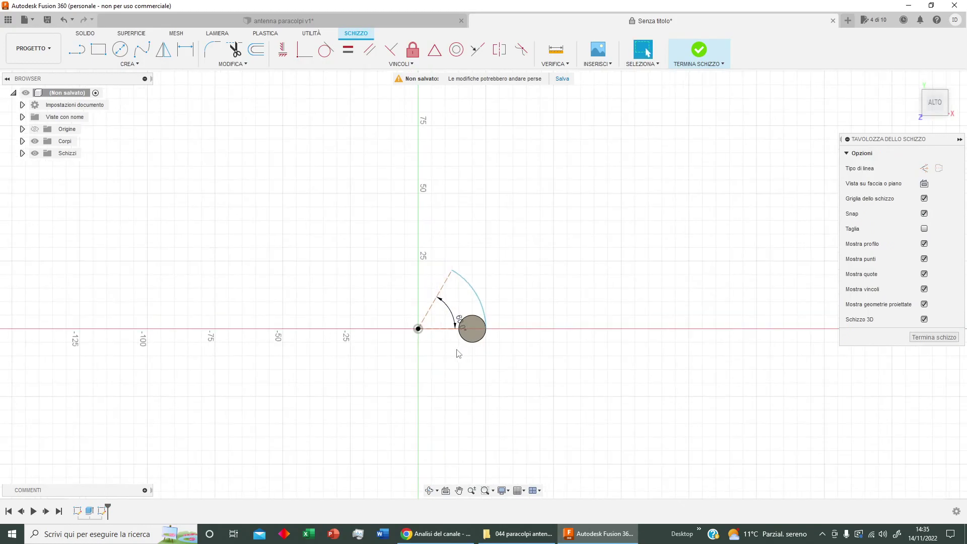
pyautogui.scroll(3, 478, 343)
pyautogui.scroll(2, 554, 206)
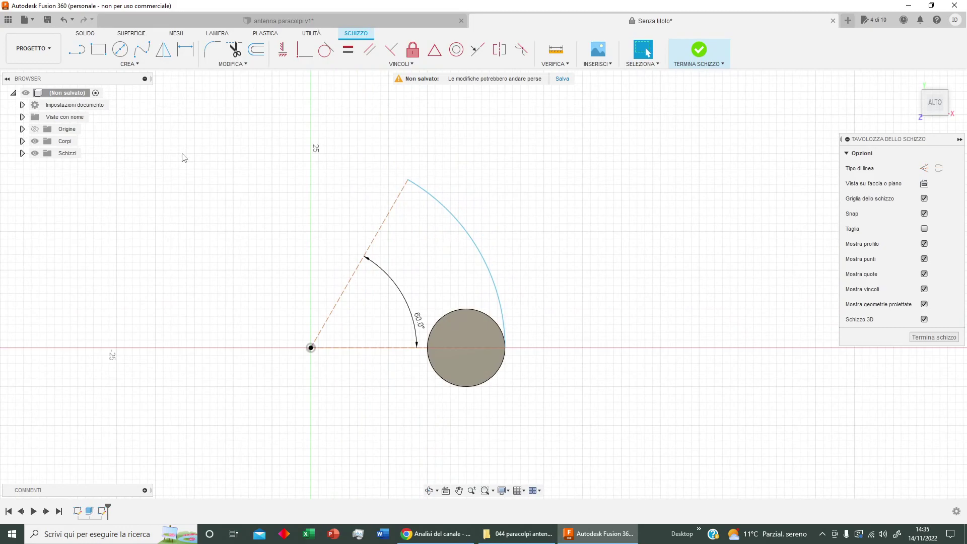
# Draw a second centre-point arc inside the first, dimensioned 6 mm from it
pyautogui.click(132, 64)
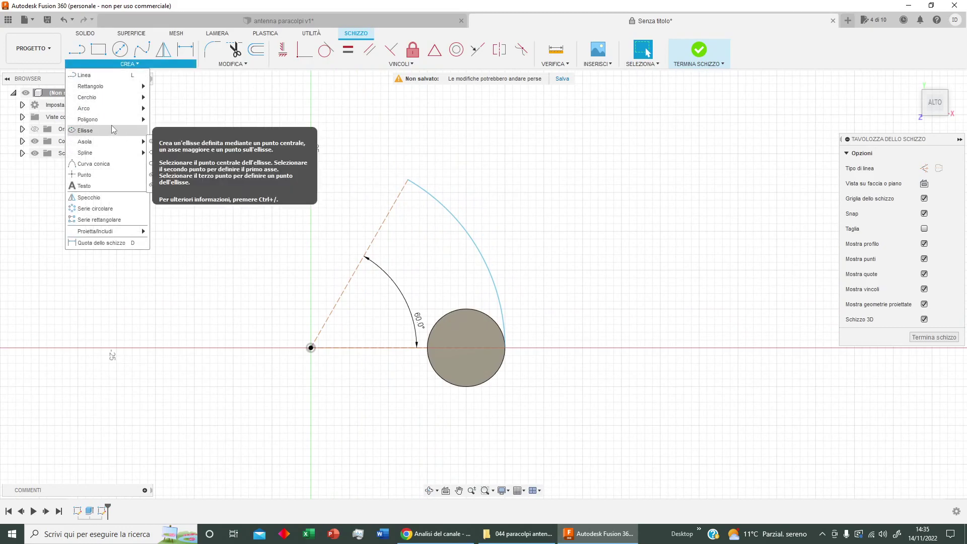
pyautogui.moveTo(83, 108)
pyautogui.click(193, 120)
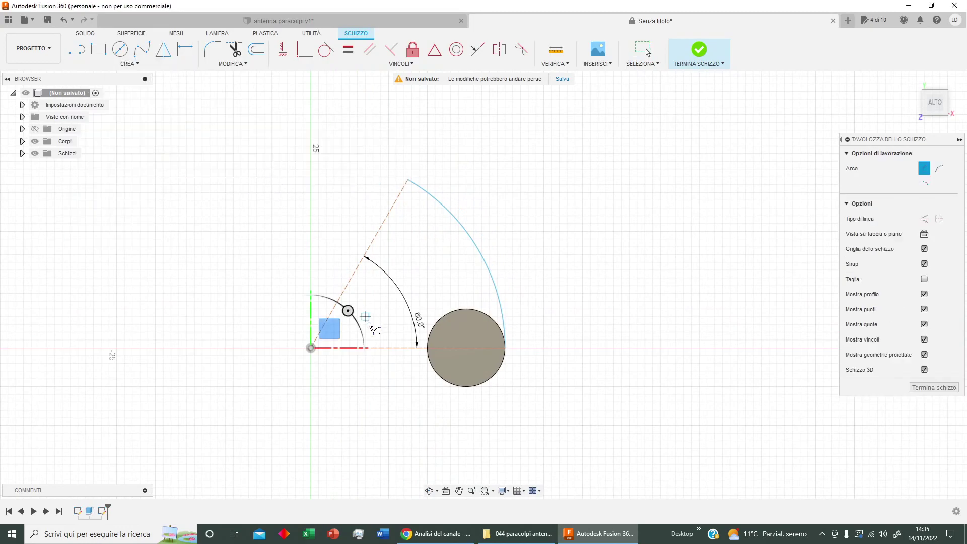
pyautogui.click(311, 348)
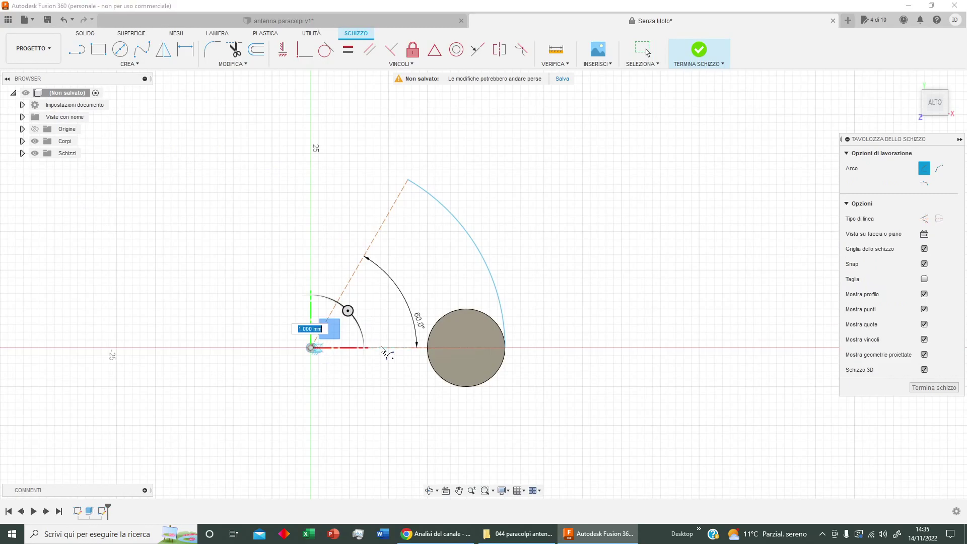
pyautogui.click(481, 349)
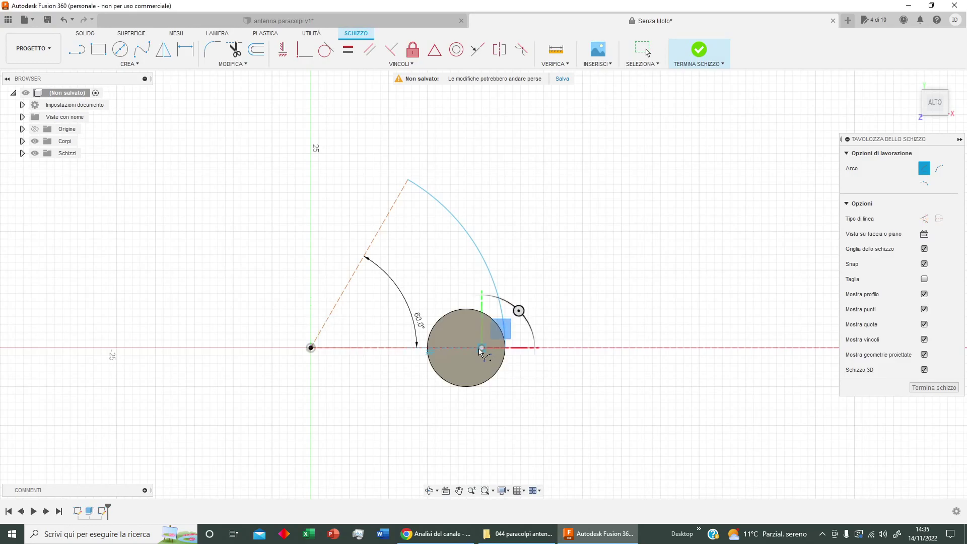
pyautogui.click(395, 202)
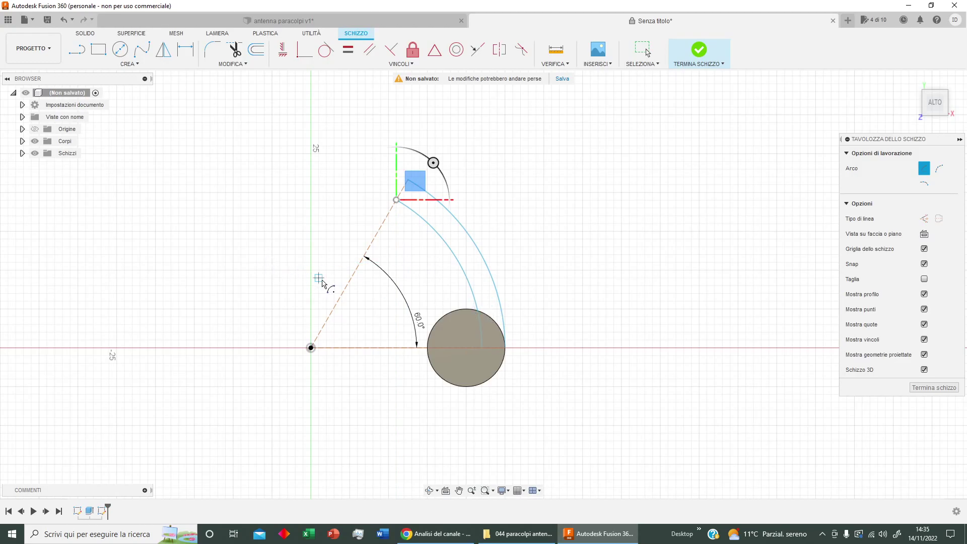
pyautogui.press('d')
pyautogui.click(497, 289)
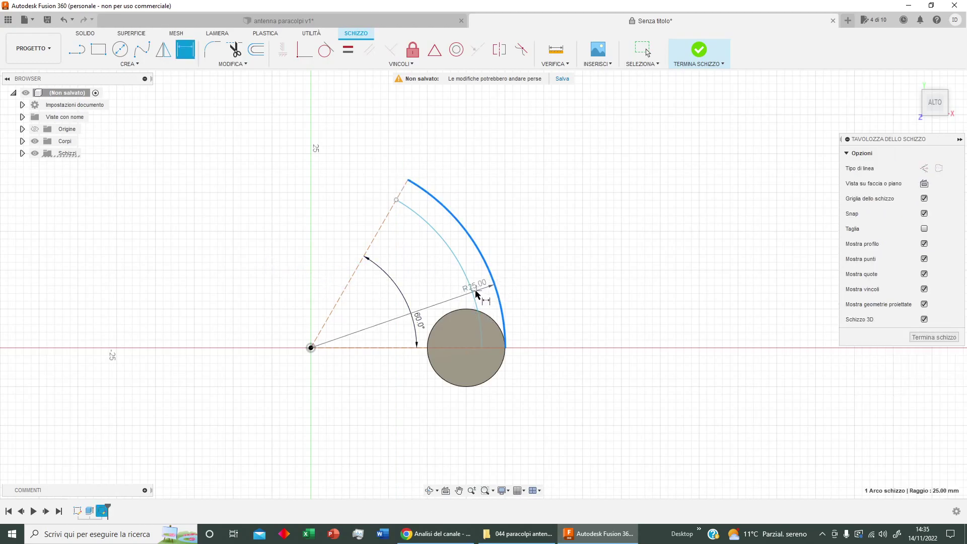
pyautogui.click(472, 292)
pyautogui.click(450, 297)
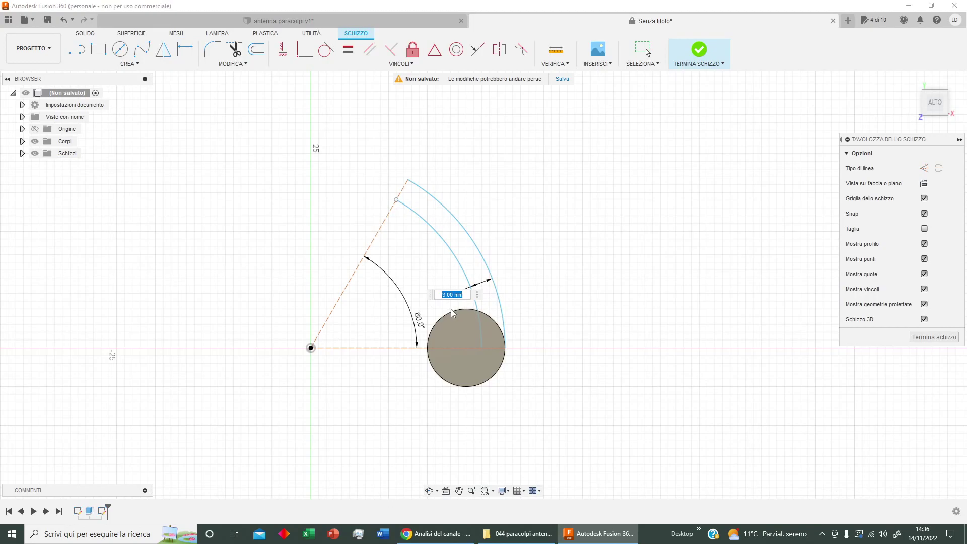
pyautogui.write('6')
pyautogui.press('Return')
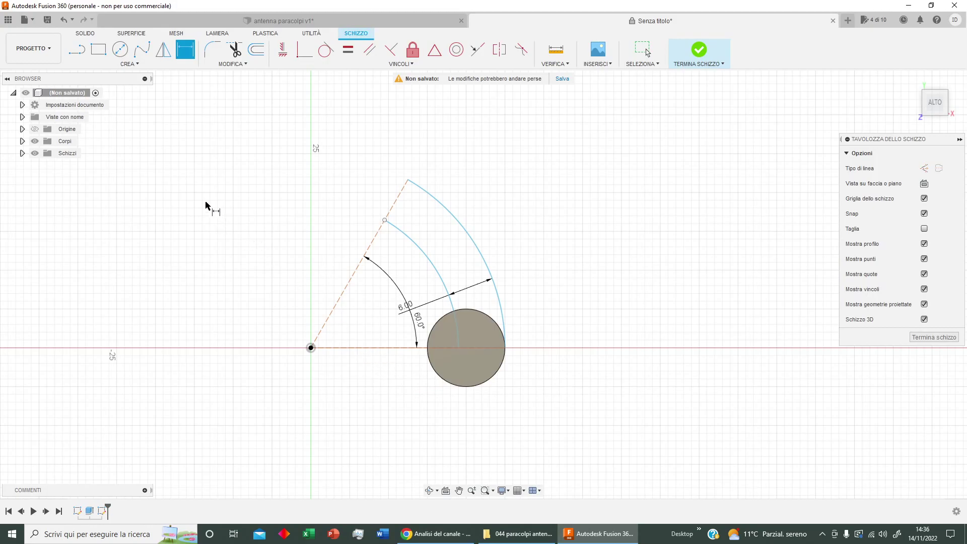
# Close the band's end with a line between the arc ends and finish the sketch
pyautogui.click(77, 49)
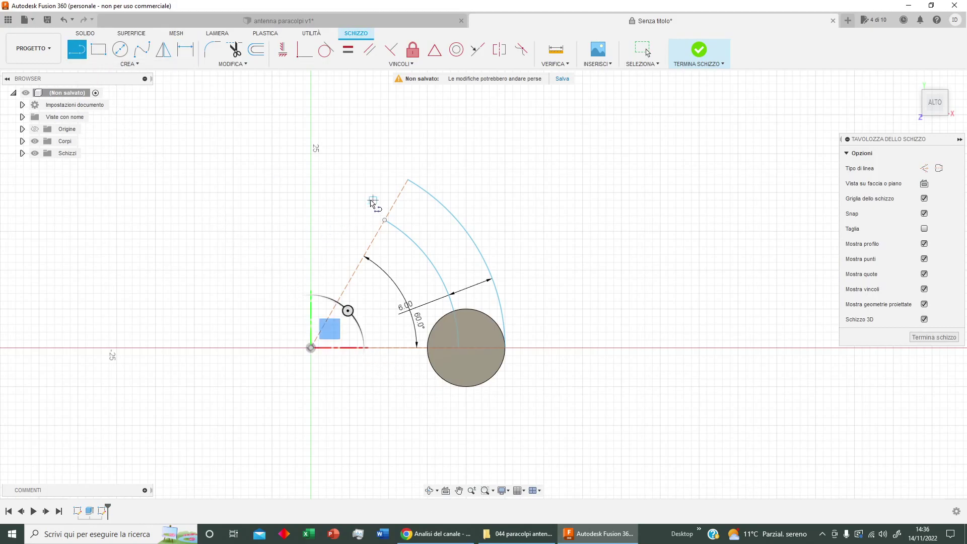
pyautogui.click(408, 180)
pyautogui.click(391, 223)
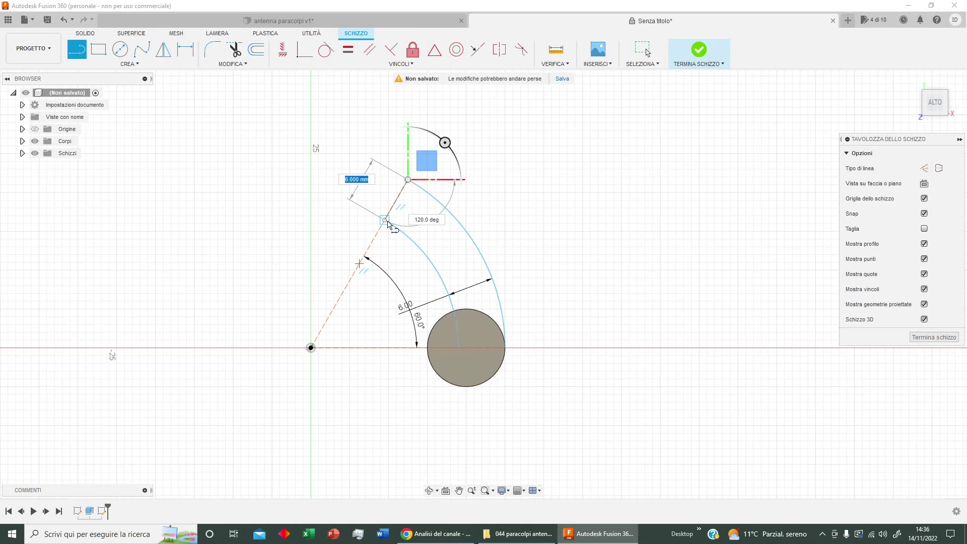
pyautogui.press('Escape')
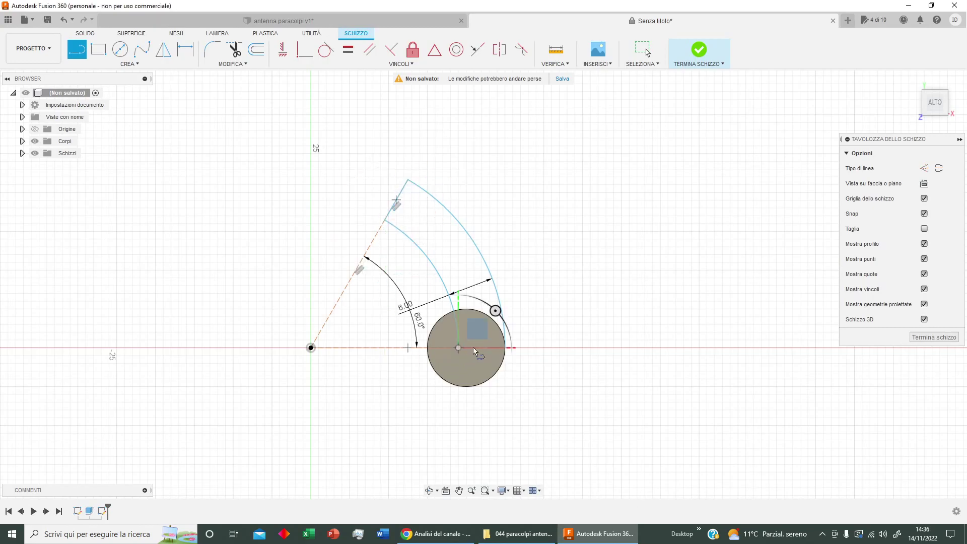
pyautogui.click(505, 347)
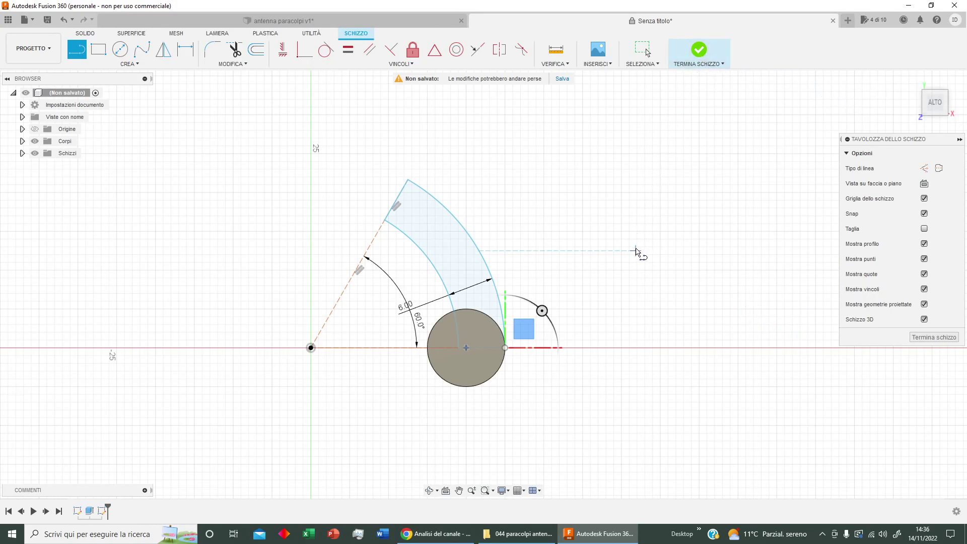
pyautogui.click(698, 49)
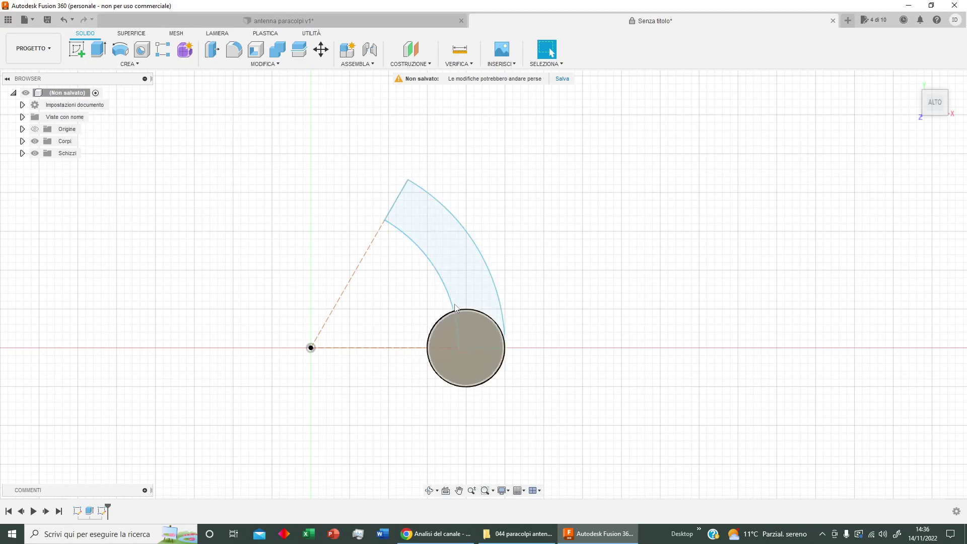
# Extrude the curved arm profile 6 mm, then undo the extrusion
pyautogui.click(98, 49)
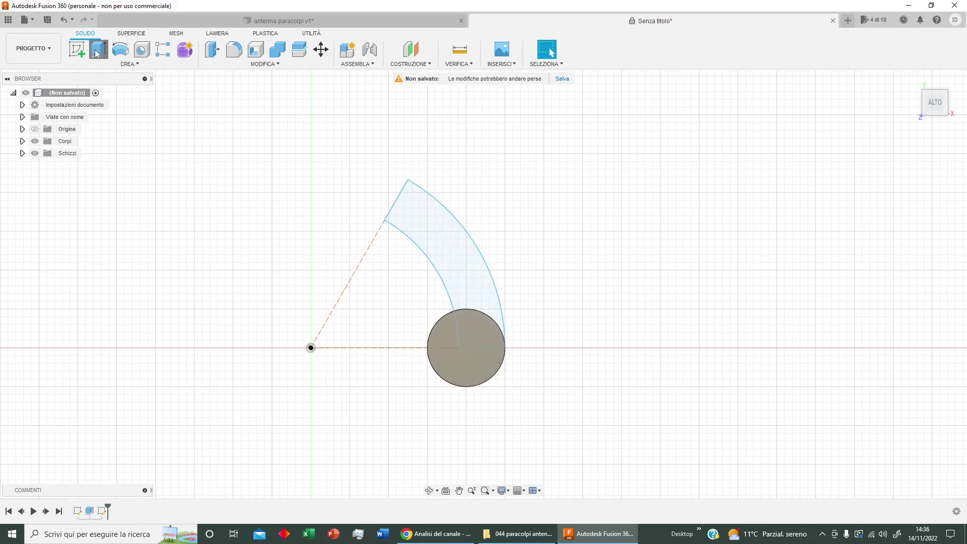
pyautogui.write('6')
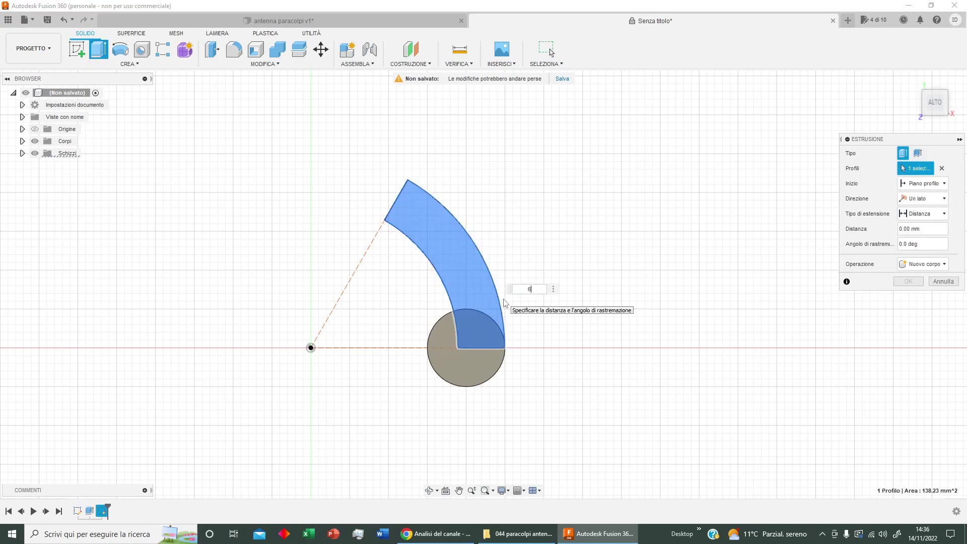
pyautogui.press('Return')
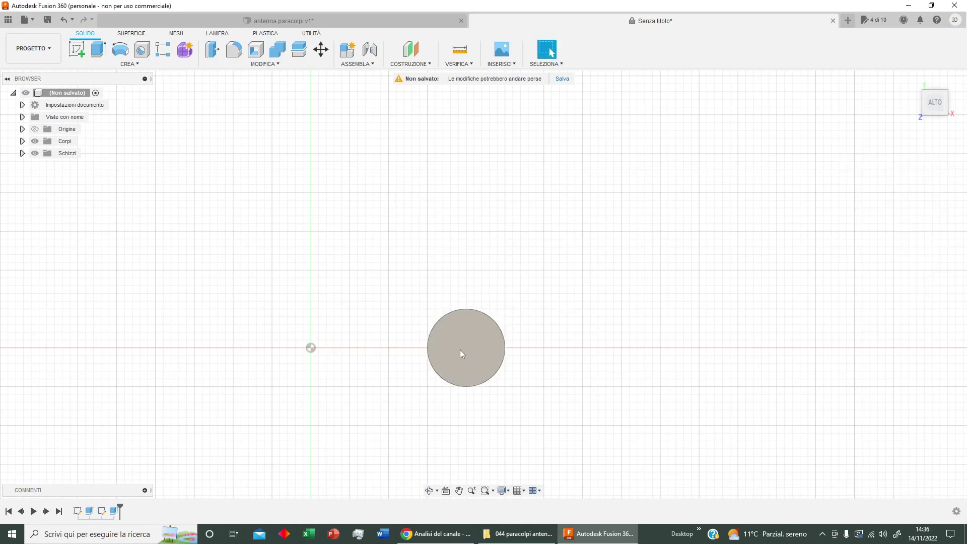
pyautogui.hotkey('ctrl', 'z')
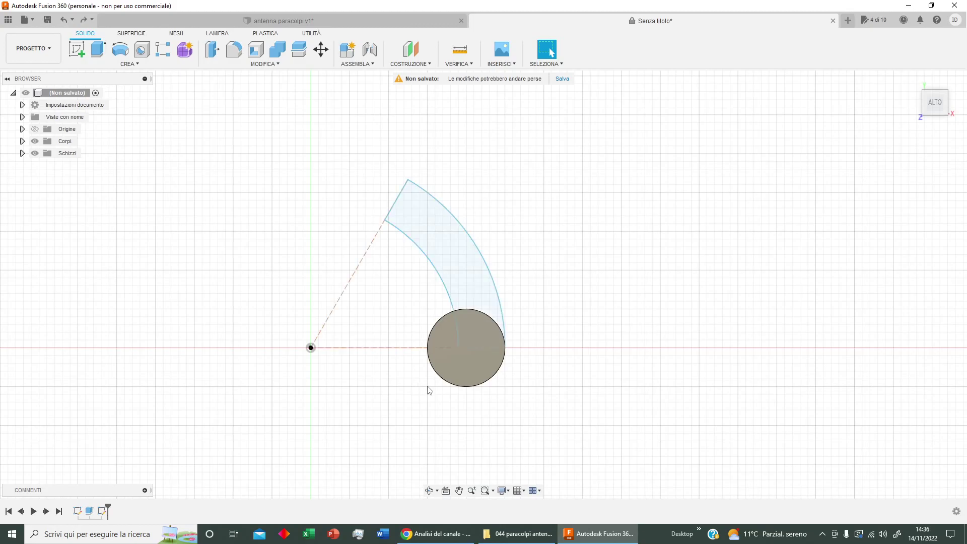
# Re-extrude the arm profile 6 mm with the Join operation
pyautogui.click(464, 276)
pyautogui.click(98, 49)
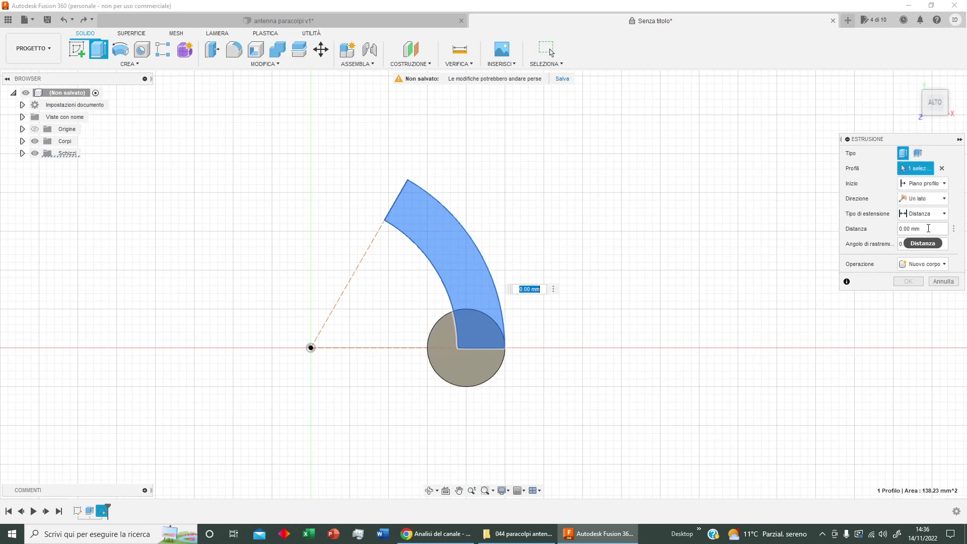
pyautogui.click(927, 229)
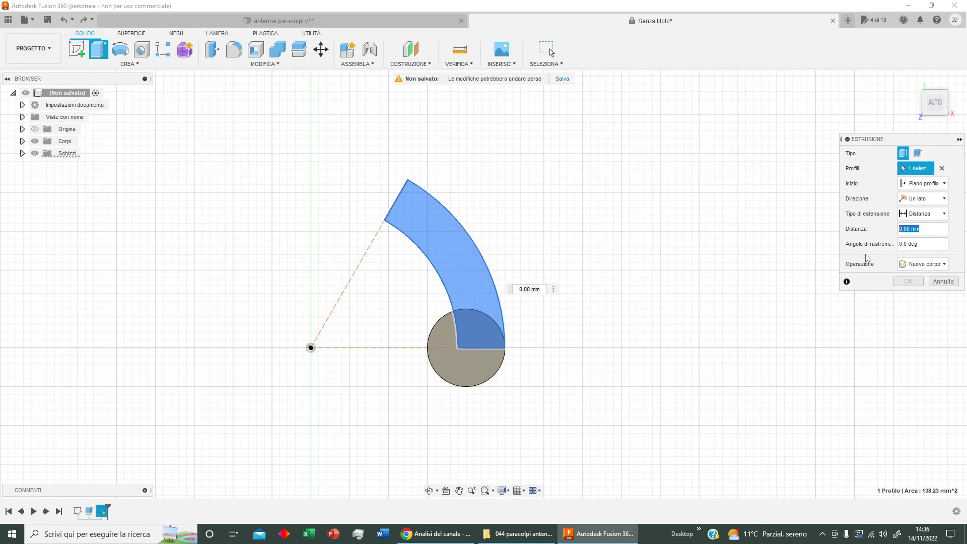
pyautogui.write('6')
pyautogui.click(918, 266)
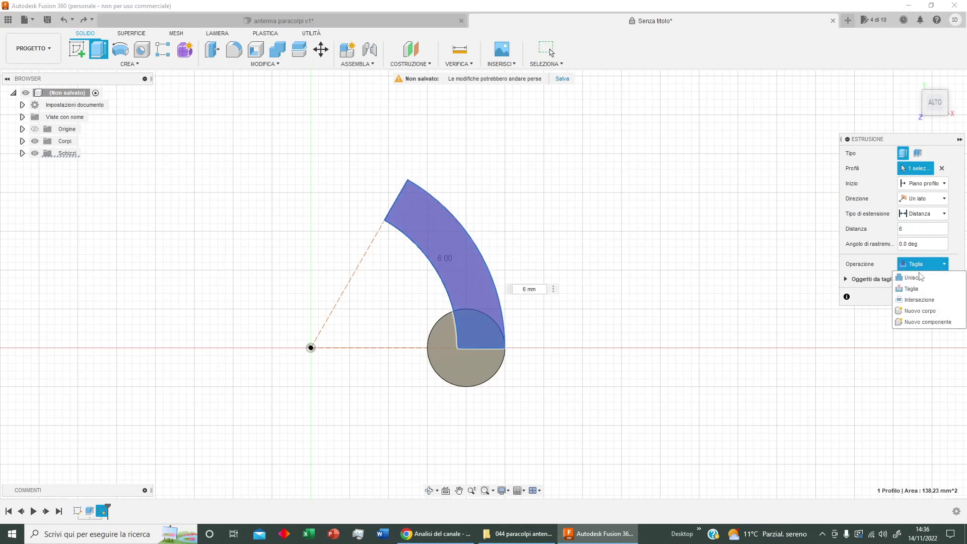
pyautogui.click(920, 277)
pyautogui.click(909, 282)
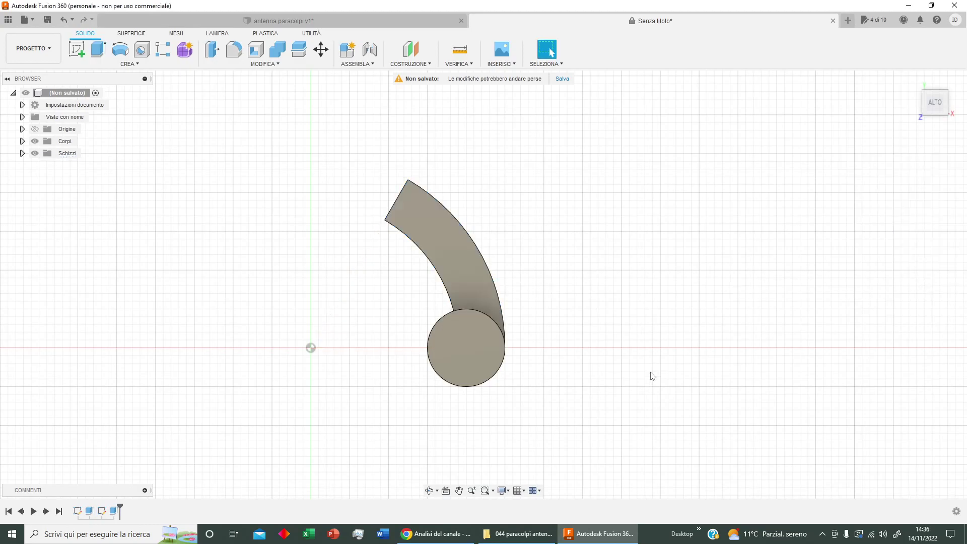
# Orbit the arm-and-cylinder solid into a 3D view and start a new sketch
pyautogui.moveTo(442, 349)
pyautogui.keyDown('shift'); pyautogui.mouseDown(button='middle')
pyautogui.moveTo(550, 52)
pyautogui.moveTo(626, 369)
pyautogui.mouseUp(button='middle'); pyautogui.keyUp('shift')
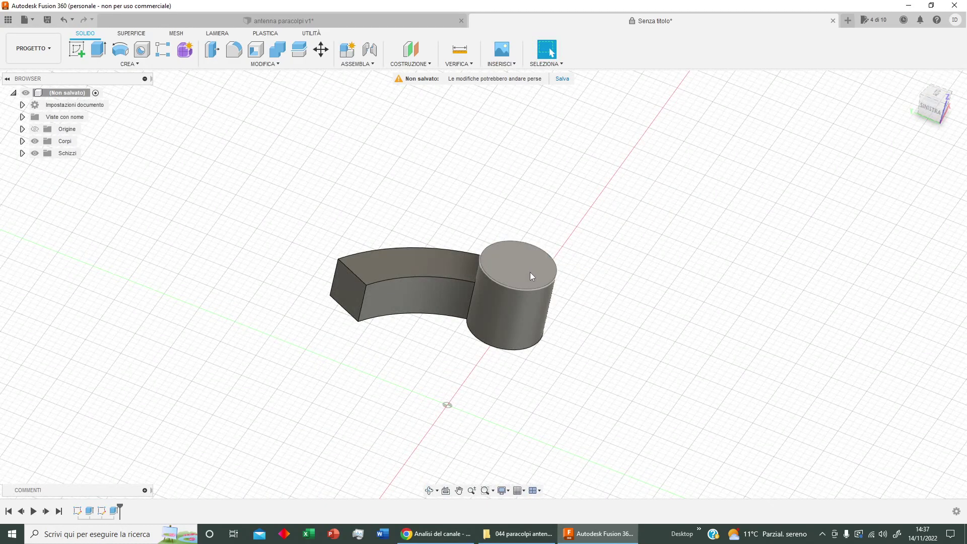
pyautogui.keyDown('shift'); pyautogui.moveTo(610, 235); pyautogui.dragTo(539, 282, button='middle'); pyautogui.keyUp('shift')
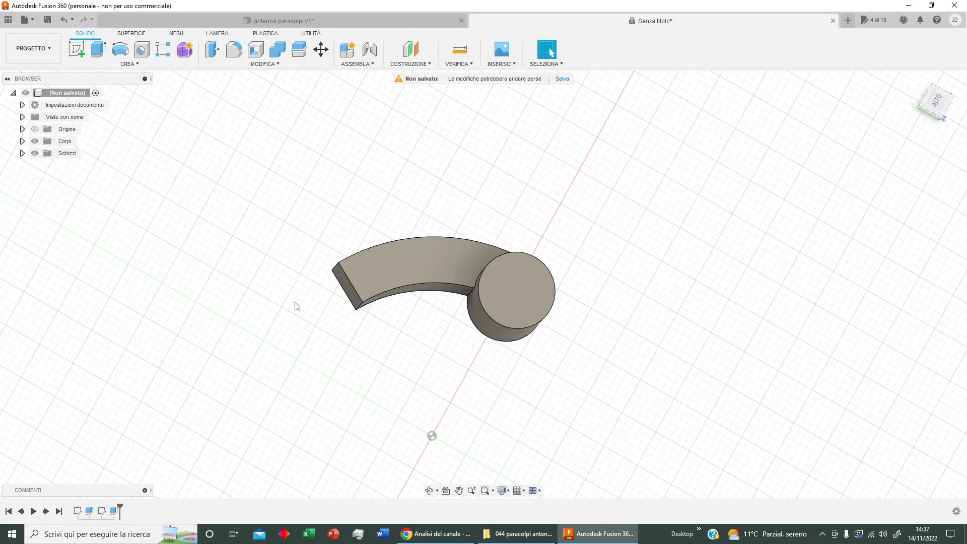
pyautogui.click(76, 49)
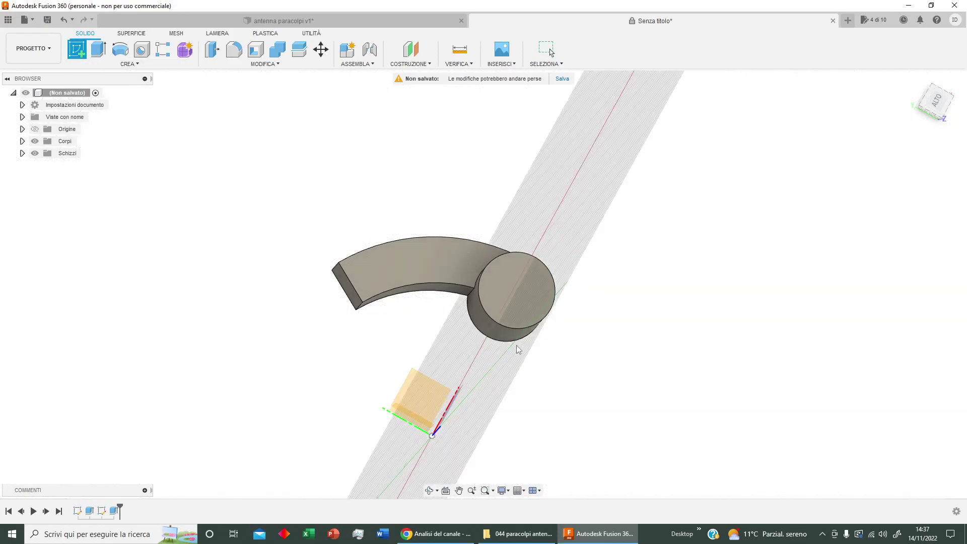
# Place the sketch on the side-facing vertical origin plane
pyautogui.keyDown('shift'); pyautogui.moveTo(492, 403); pyautogui.dragTo(356, 439, button='middle'); pyautogui.keyUp('shift')
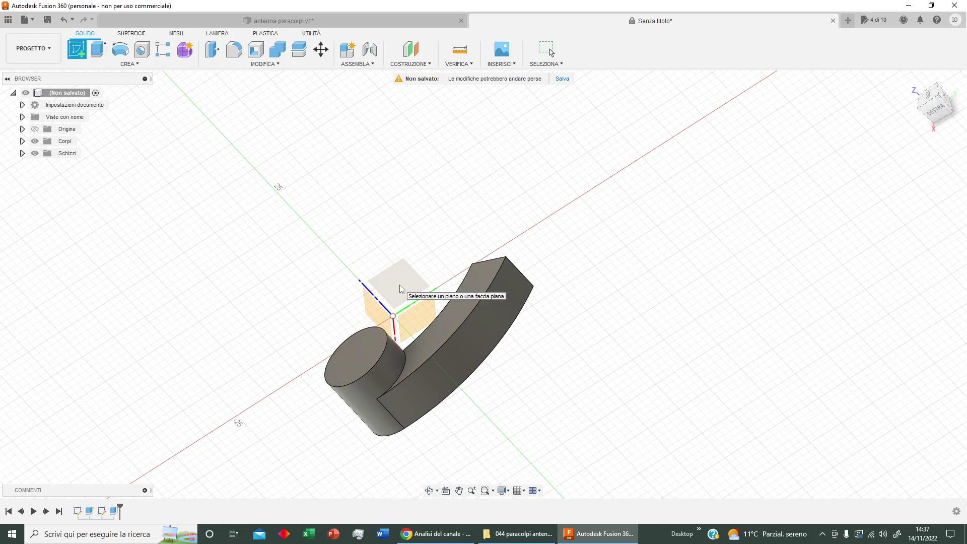
pyautogui.click(402, 289)
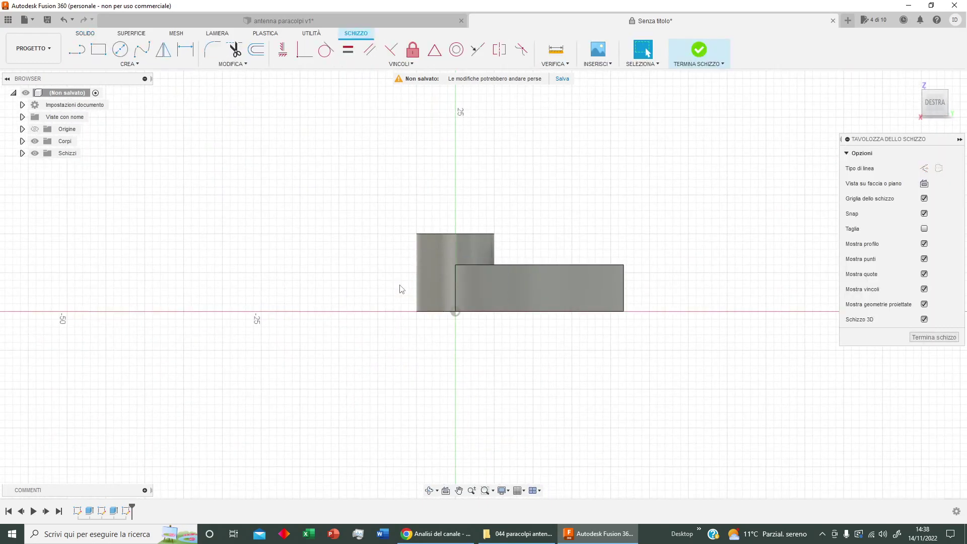
pyautogui.moveTo(635, 192); pyautogui.dragTo(499, 264, button='middle')
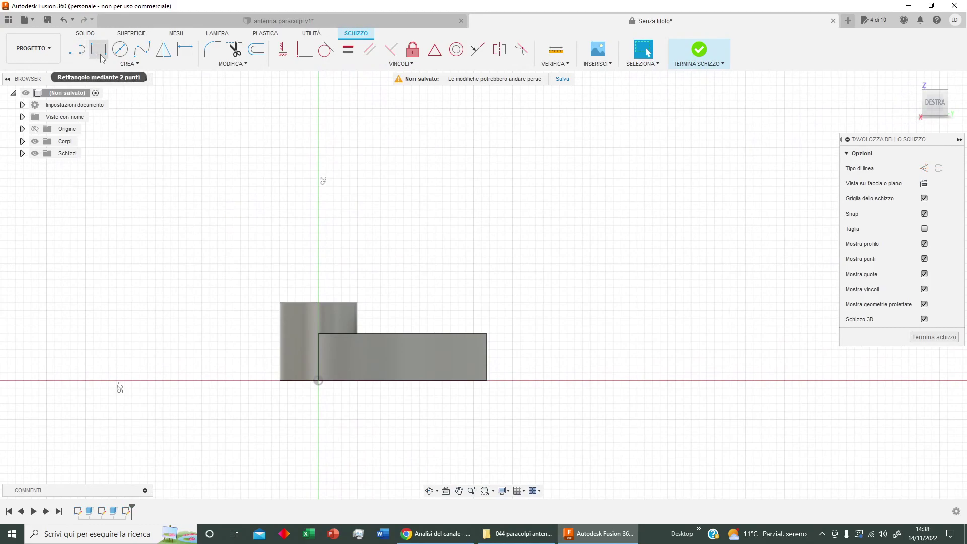
# Draw a tilted three-point rectangle above and right of the model's side profile
pyautogui.click(129, 64)
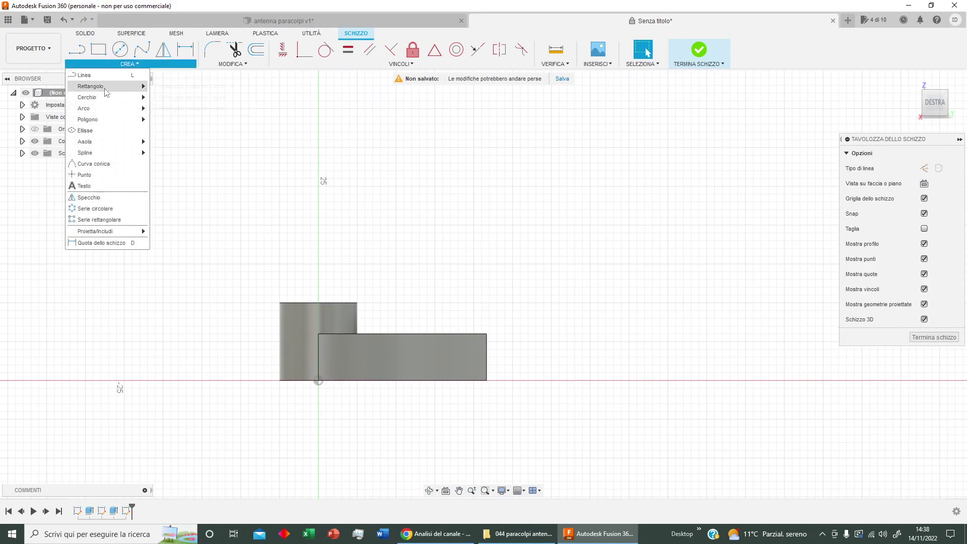
pyautogui.moveTo(90, 86)
pyautogui.click(176, 97)
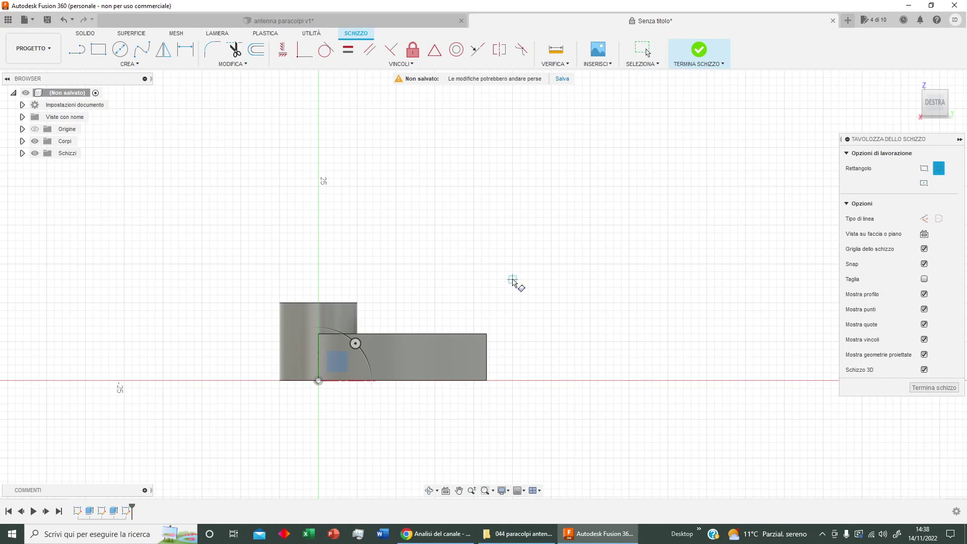
pyautogui.click(504, 279)
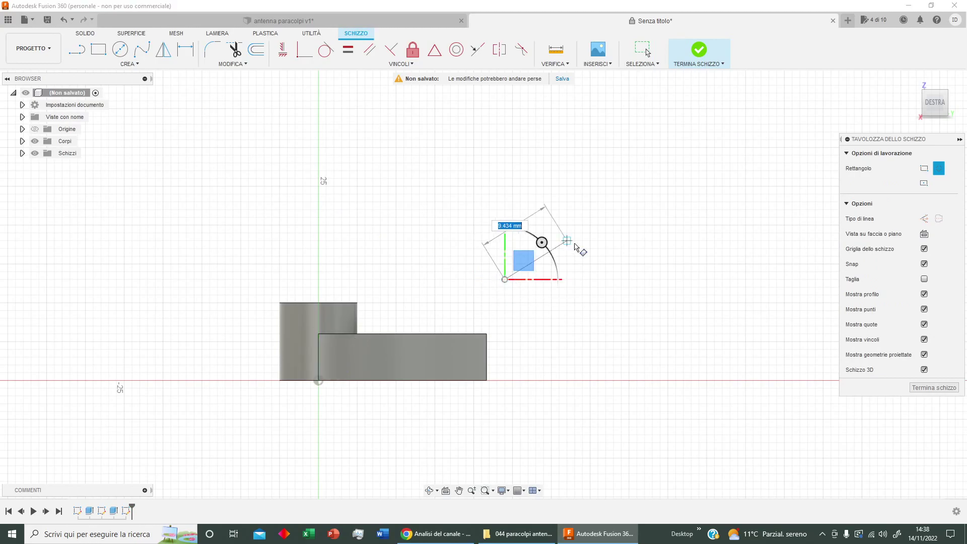
pyautogui.click(559, 310)
pyautogui.click(667, 124)
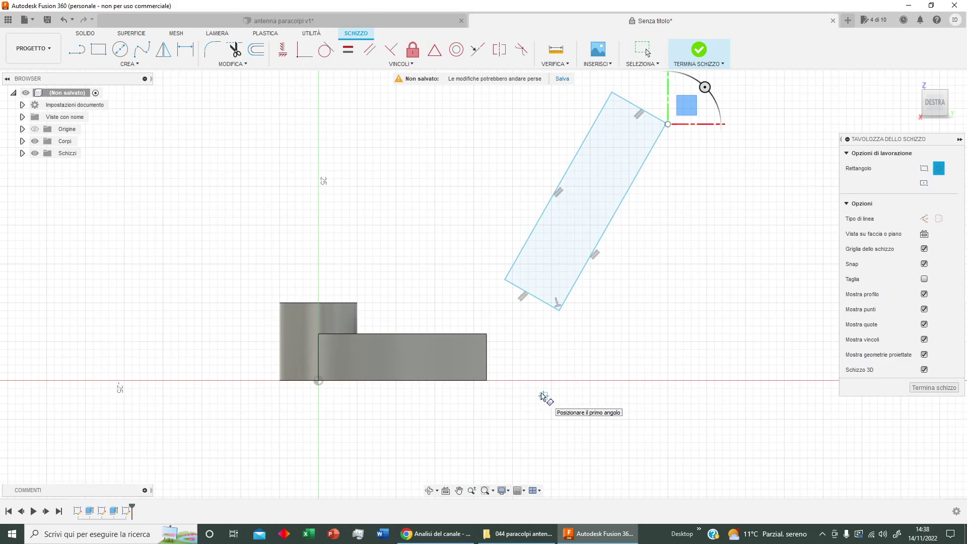
# Dimension the tilted rectangle 6 mm wide and 15 mm long
pyautogui.press('d')
pyautogui.click(549, 207)
pyautogui.click(607, 224)
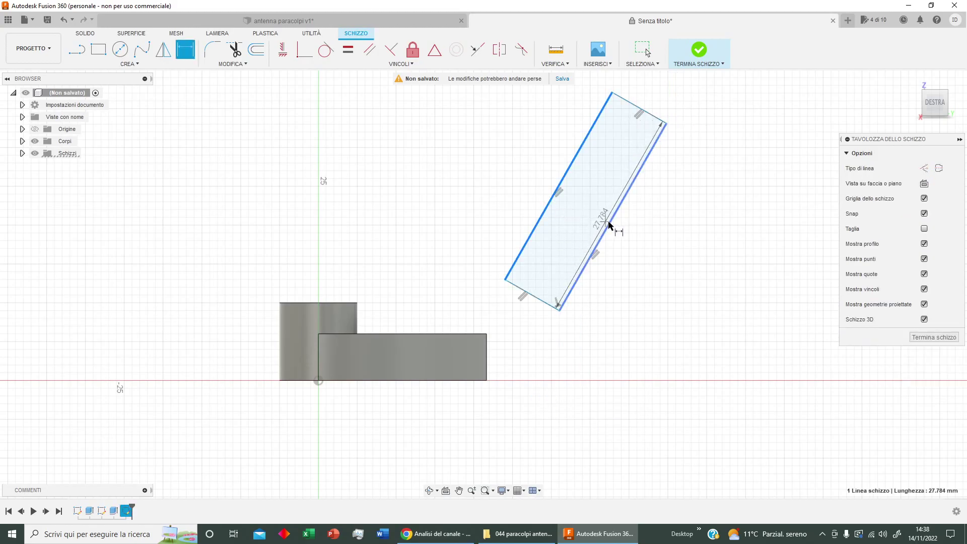
pyautogui.click(628, 244)
pyautogui.write('6')
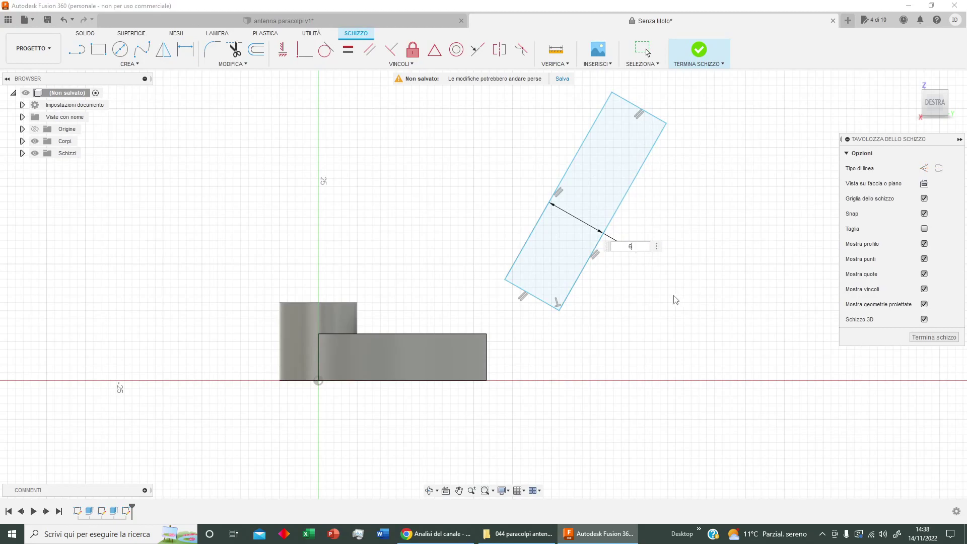
pyautogui.press('Return')
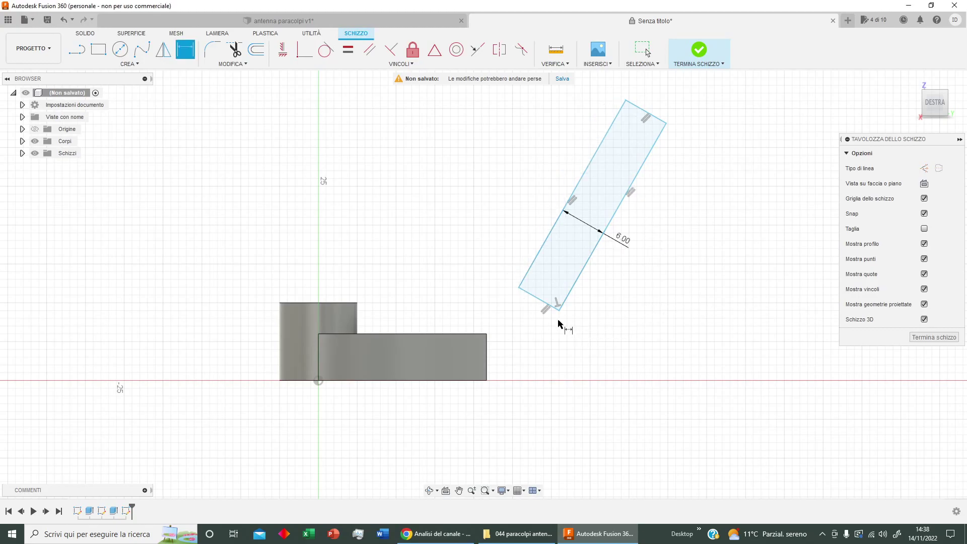
pyautogui.click(543, 301)
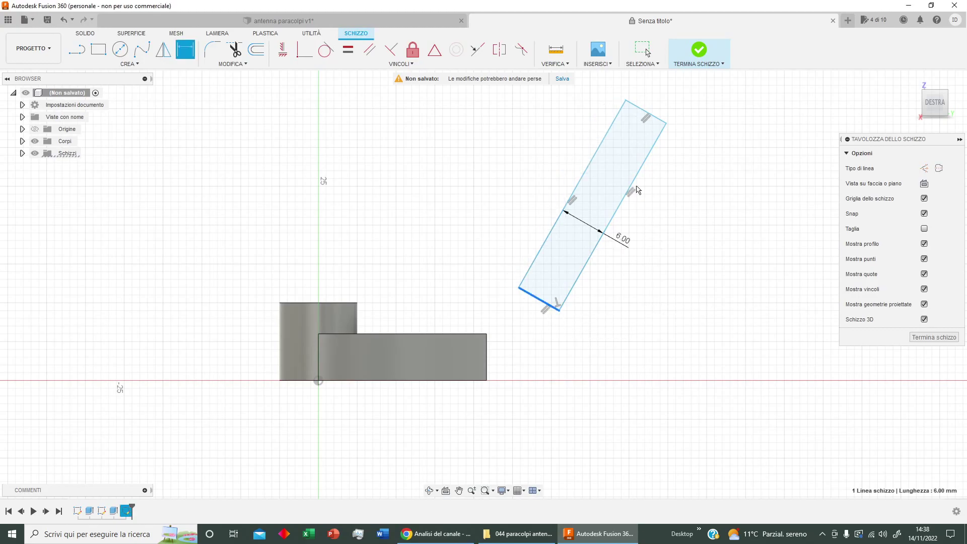
pyautogui.click(658, 123)
pyautogui.click(678, 209)
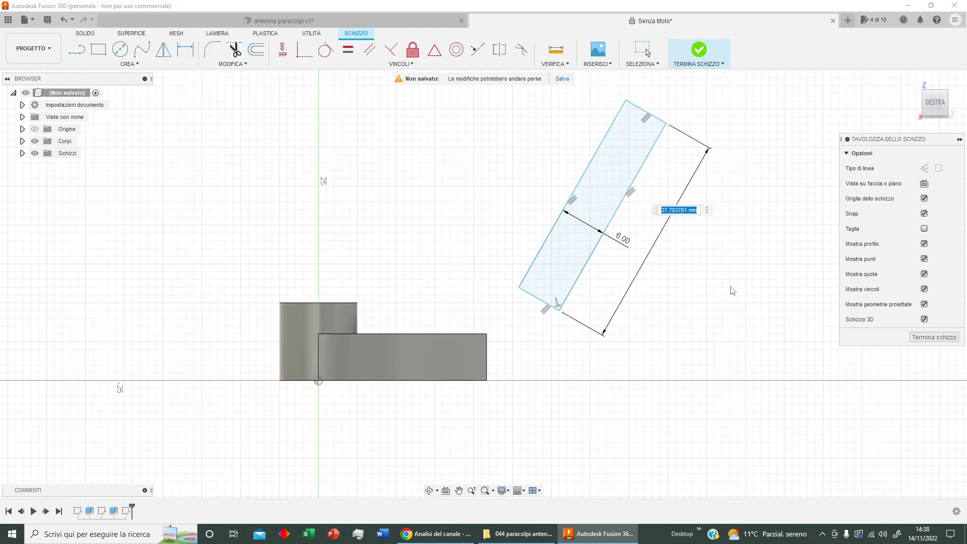
pyautogui.write('15')
pyautogui.press('Return')
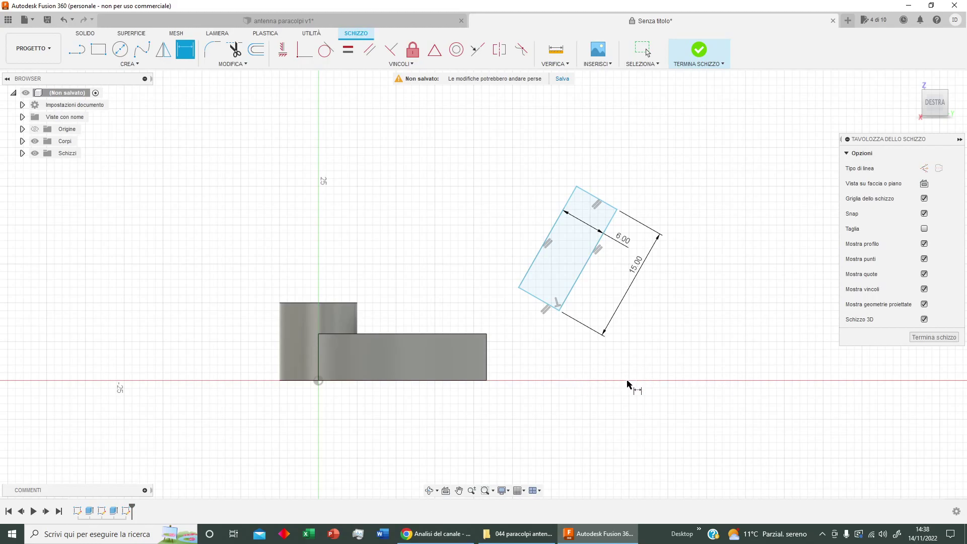
# Change the rectangle's length to 20 mm and drag it up and to the left
pyautogui.press('Escape')
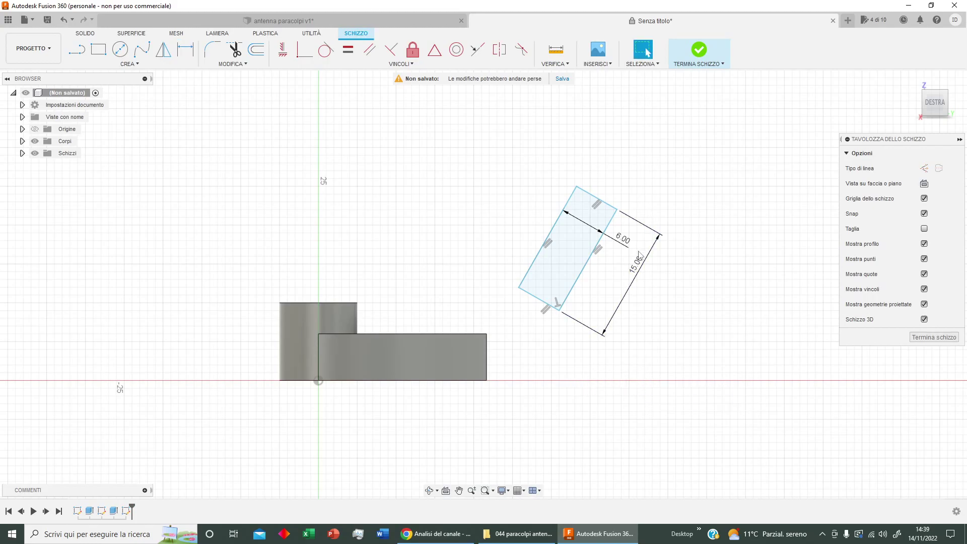
pyautogui.doubleClick(641, 267)
pyautogui.write('20')
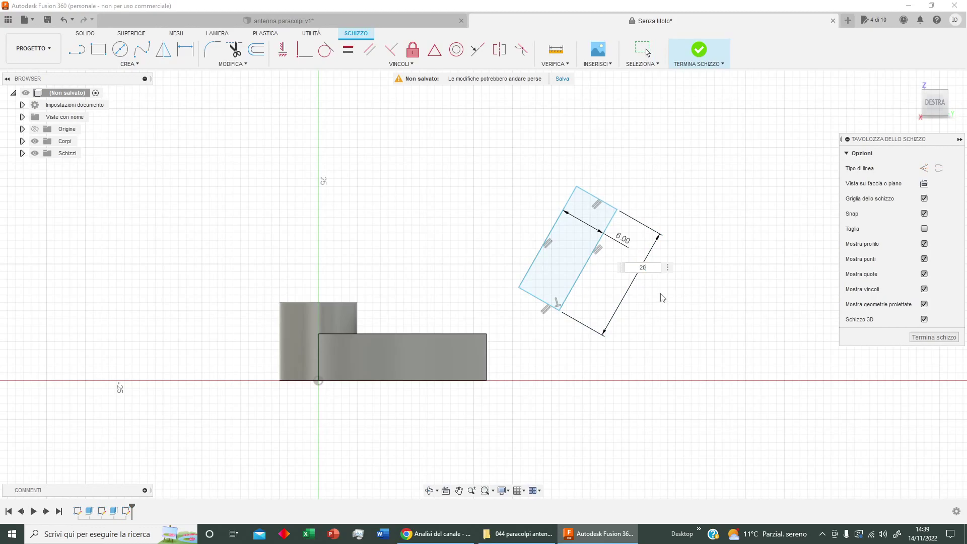
pyautogui.press('Return')
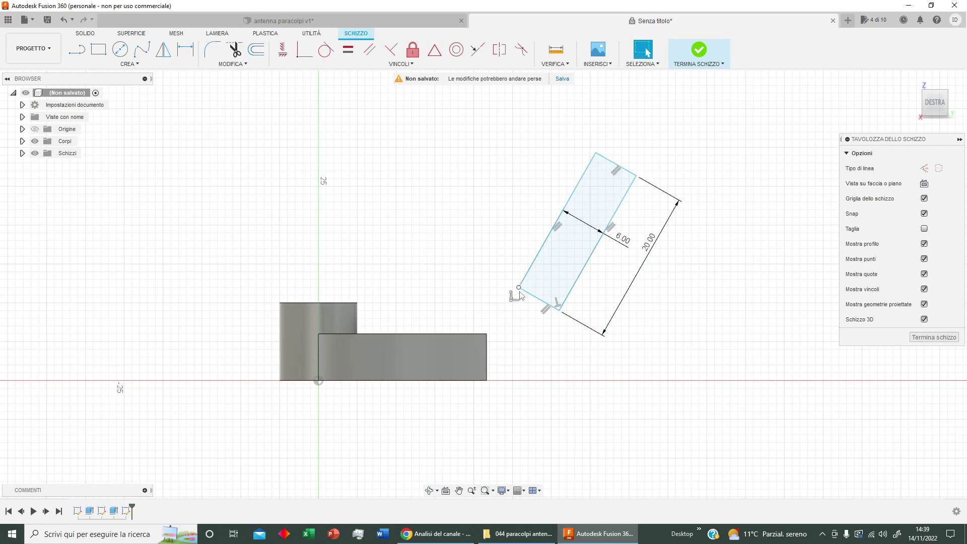
pyautogui.moveTo(518, 288); pyautogui.dragTo(497, 273)
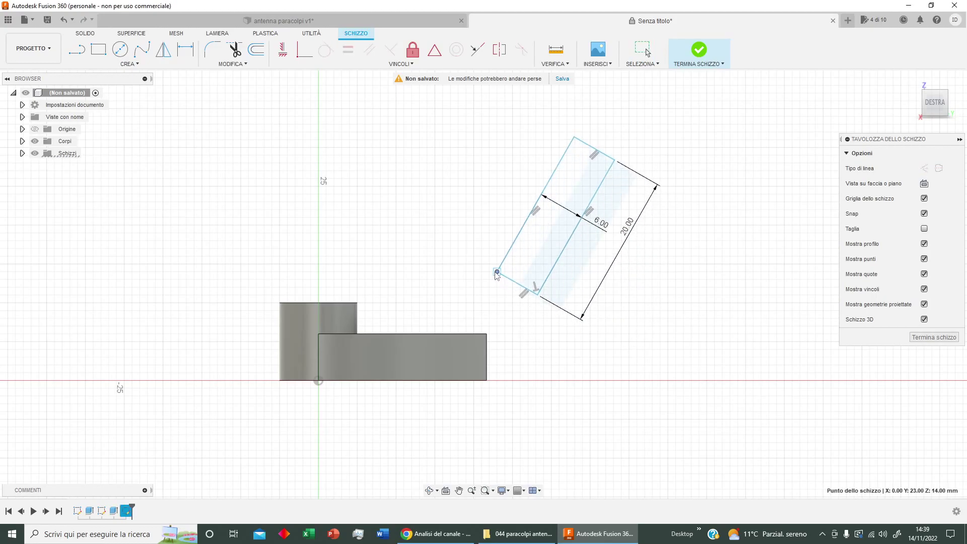
pyautogui.moveTo(496, 275); pyautogui.dragTo(489, 275)
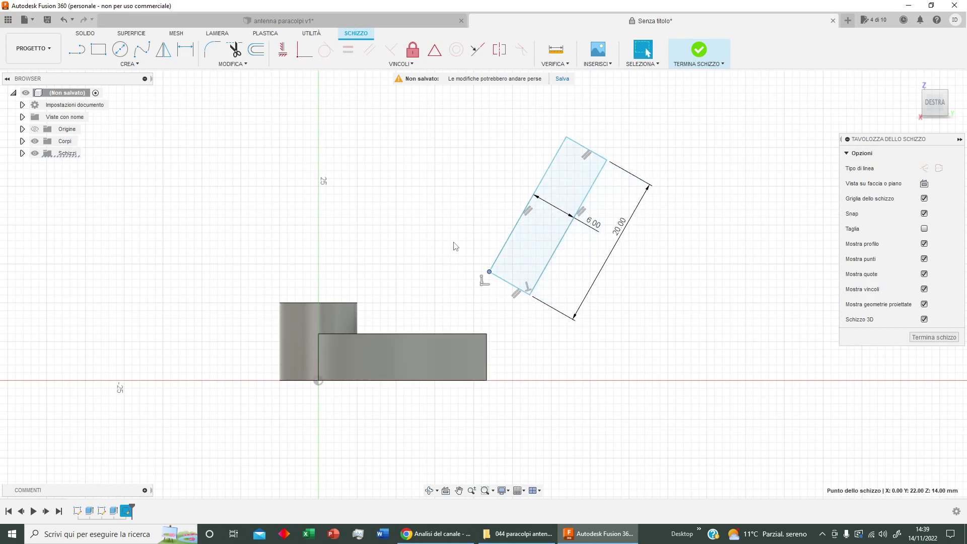
# Align the rectangle's corner vertically with the body's corner, 10 mm above it
pyautogui.click(290, 57)
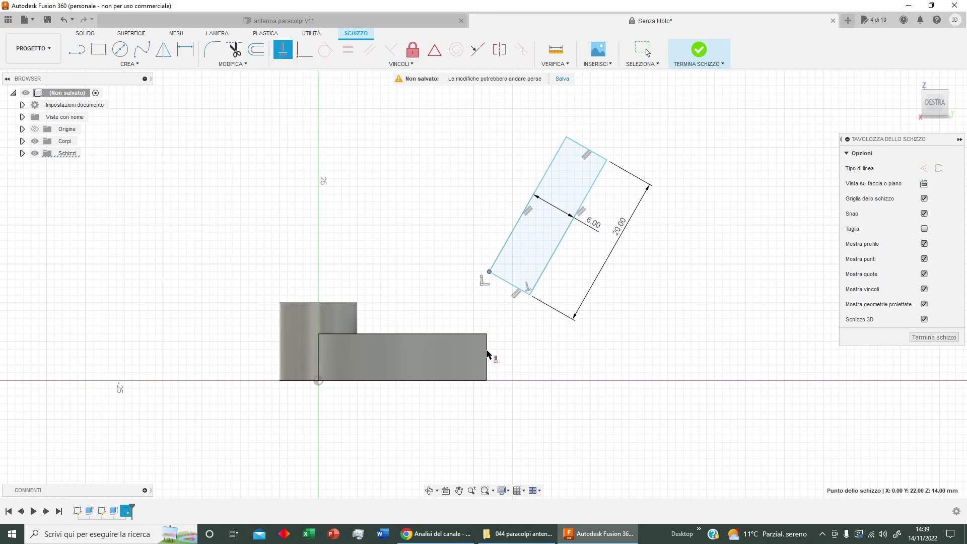
pyautogui.click(487, 334)
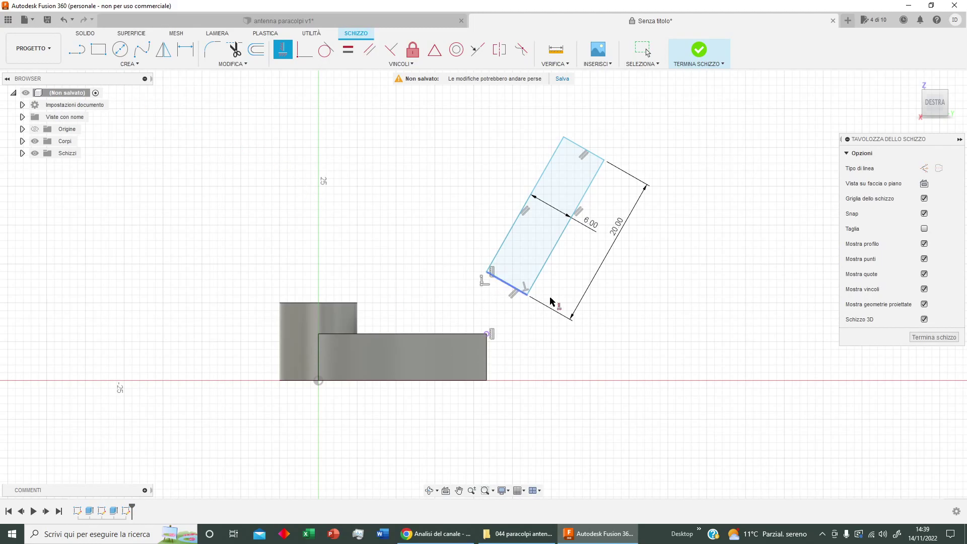
pyautogui.press('d')
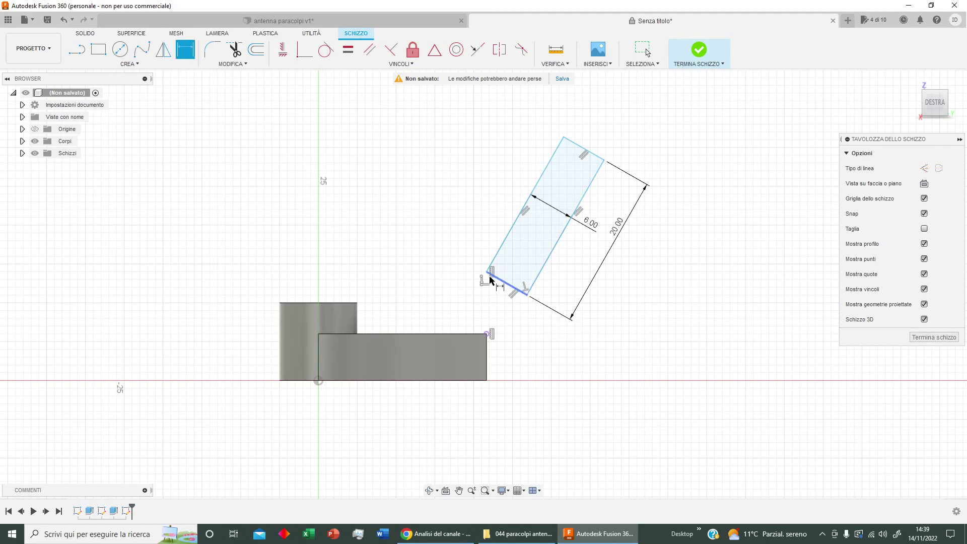
pyautogui.click(487, 273)
pyautogui.click(487, 334)
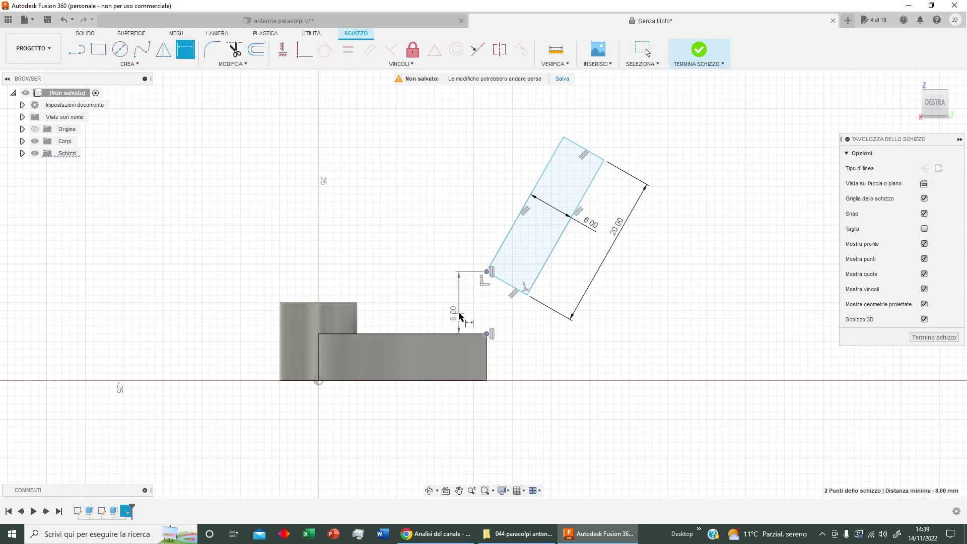
pyautogui.click(459, 313)
pyautogui.write('10')
pyautogui.press('Return')
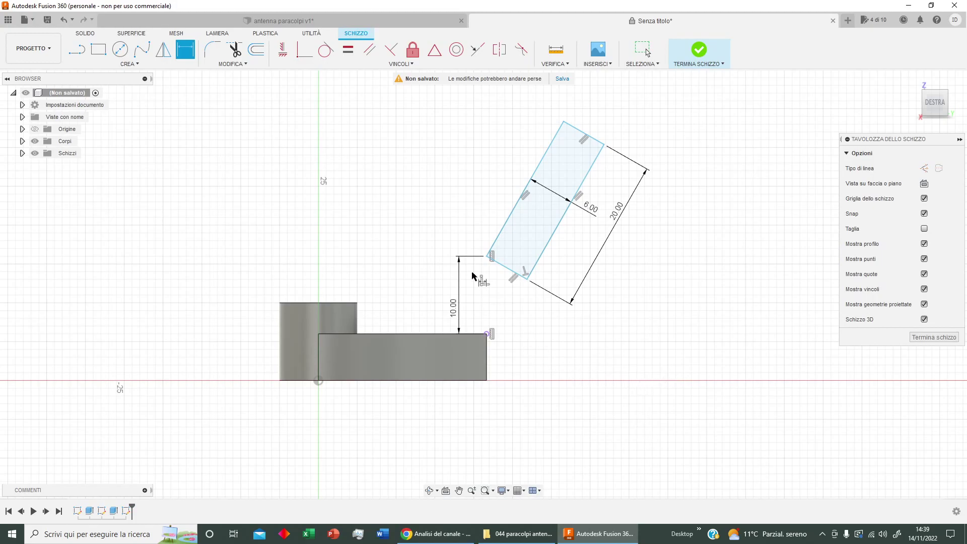
# Set a 30° angle between the rectangle's left edge and the body's vertical edge
pyautogui.click(537, 166)
pyautogui.click(486, 353)
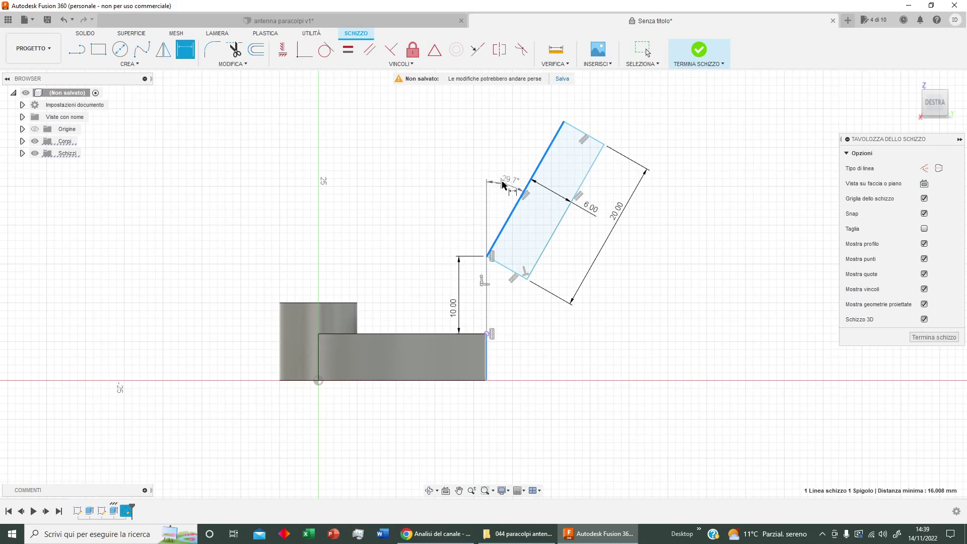
pyautogui.click(504, 186)
pyautogui.write('30')
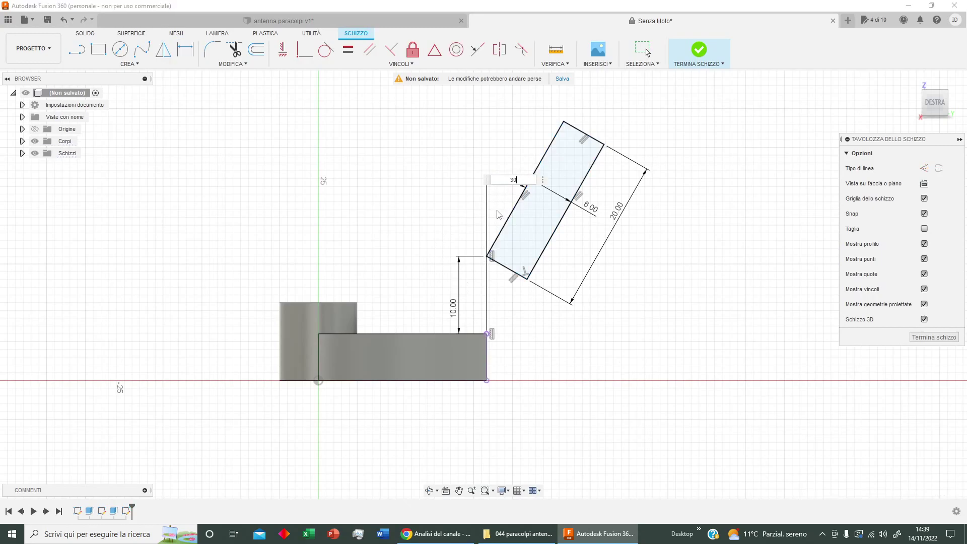
pyautogui.press('Return')
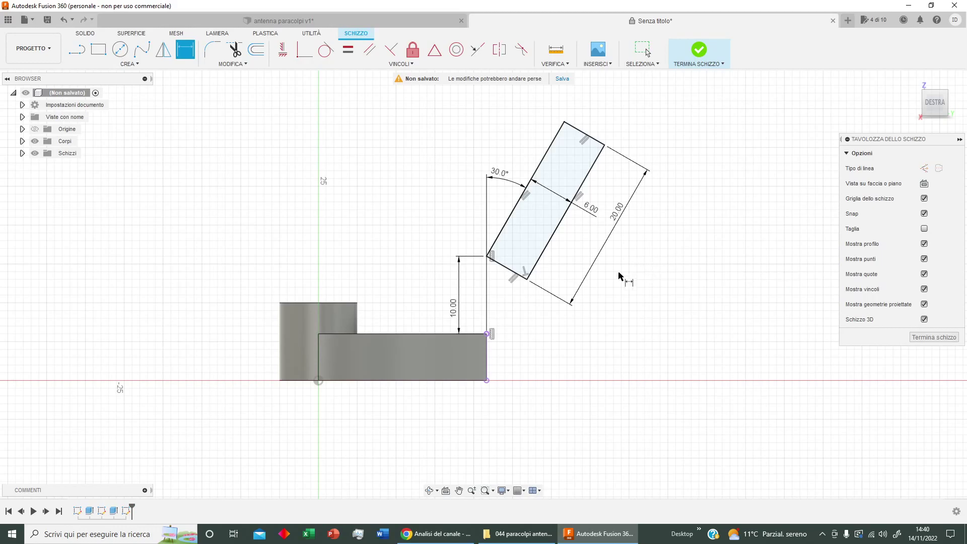
# Finish the sketch and extrude the tilted rectangle symmetrically by 3 mm as a new block
pyautogui.click(692, 55)
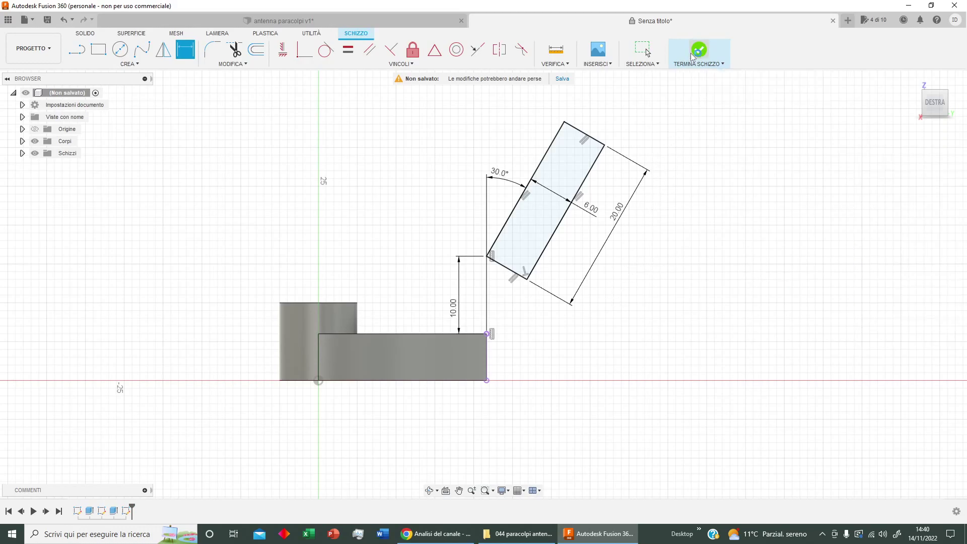
pyautogui.moveTo(550, 208); pyautogui.dragTo(548, 316, button='middle')
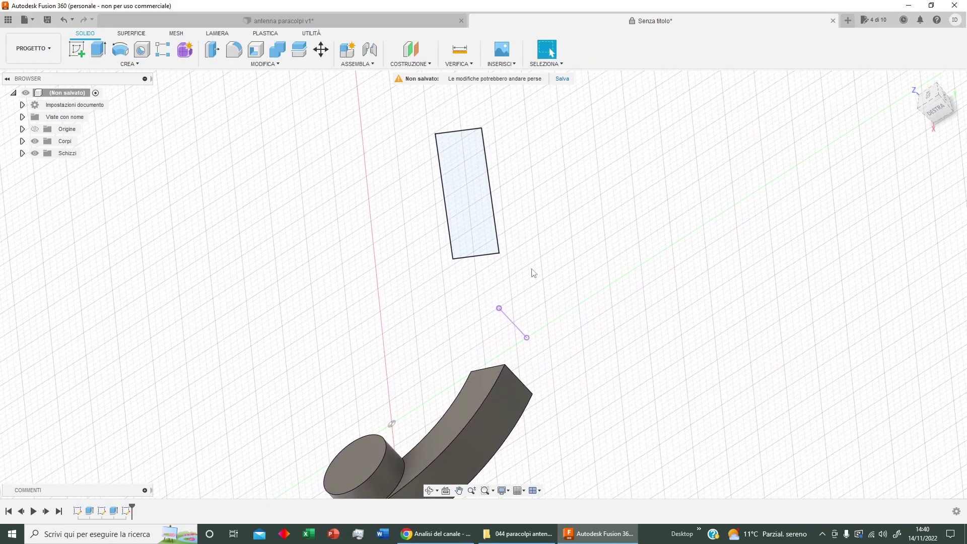
pyautogui.click(480, 223)
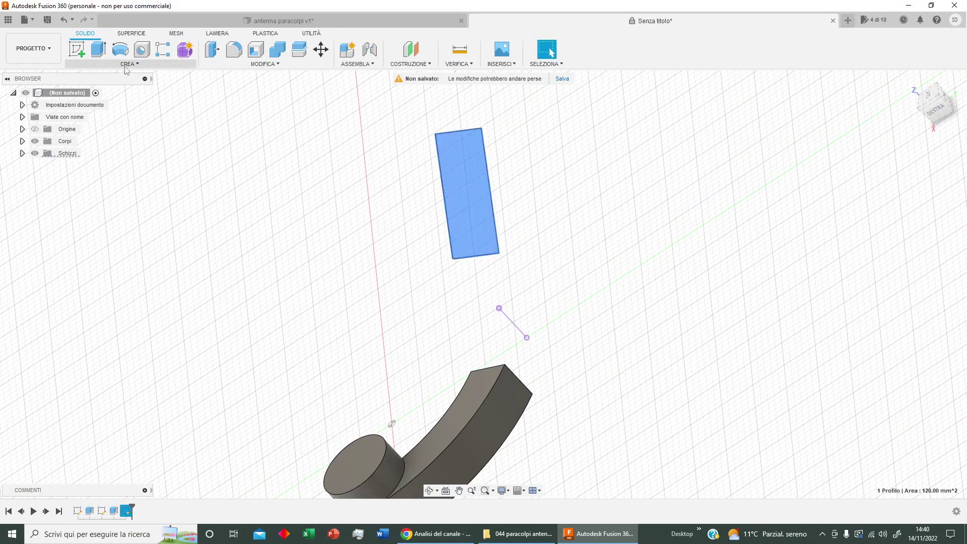
pyautogui.click(99, 49)
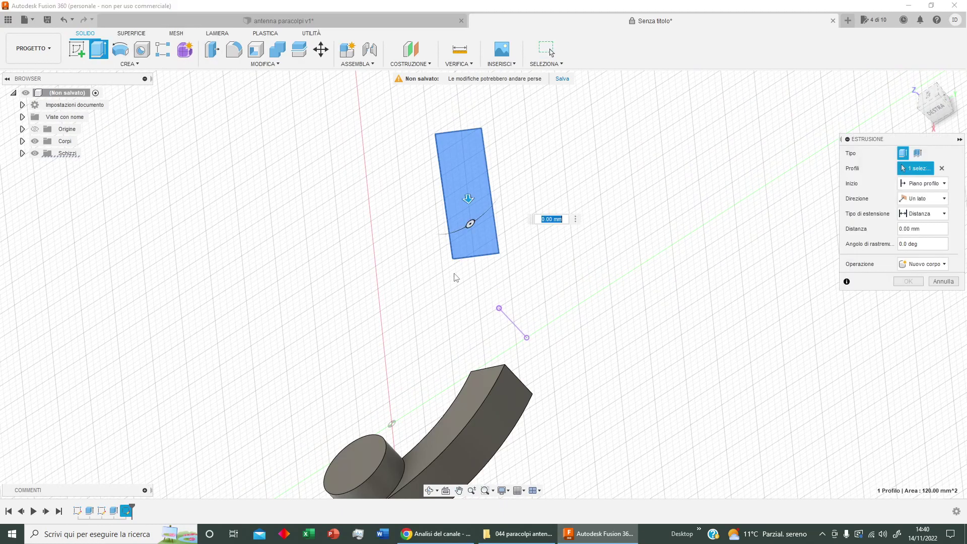
pyautogui.click(927, 214)
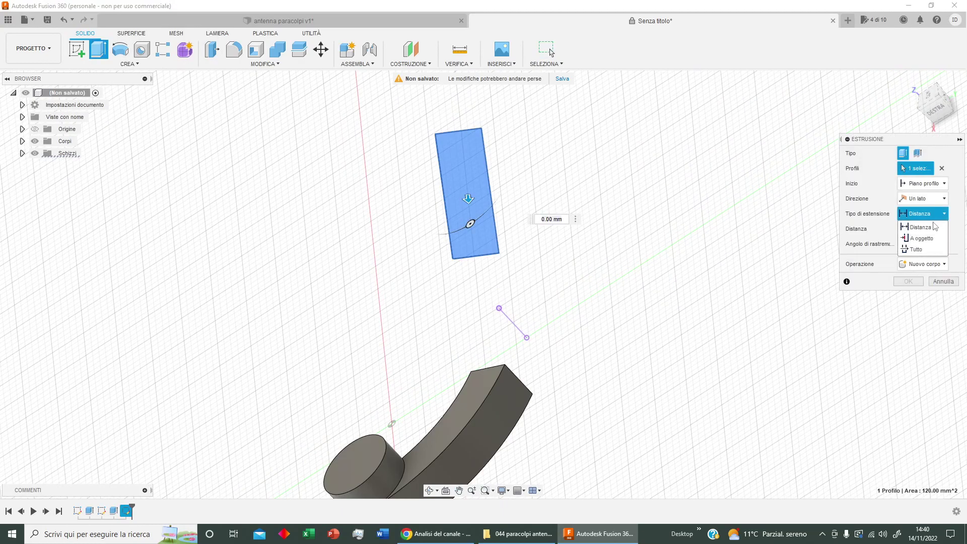
pyautogui.click(932, 232)
pyautogui.click(926, 198)
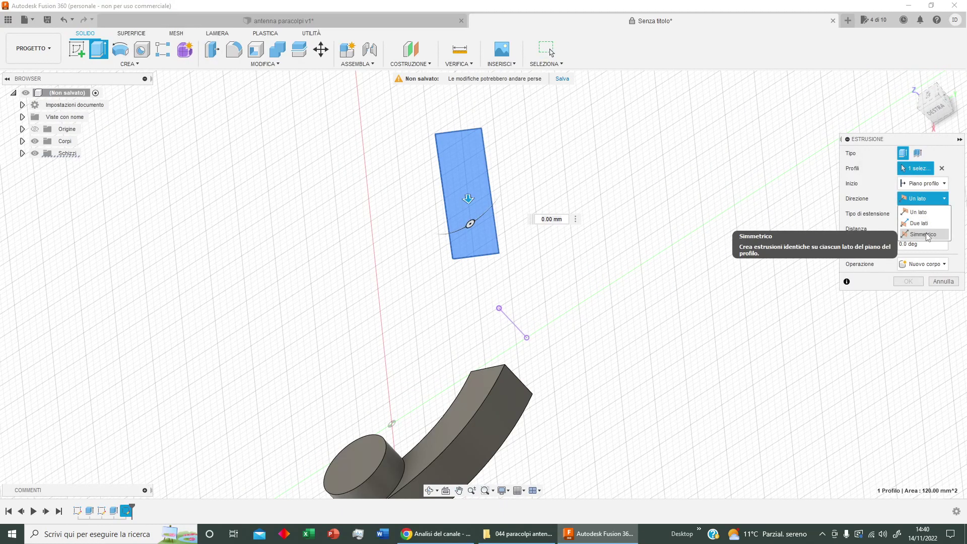
pyautogui.click(928, 234)
pyautogui.click(929, 245)
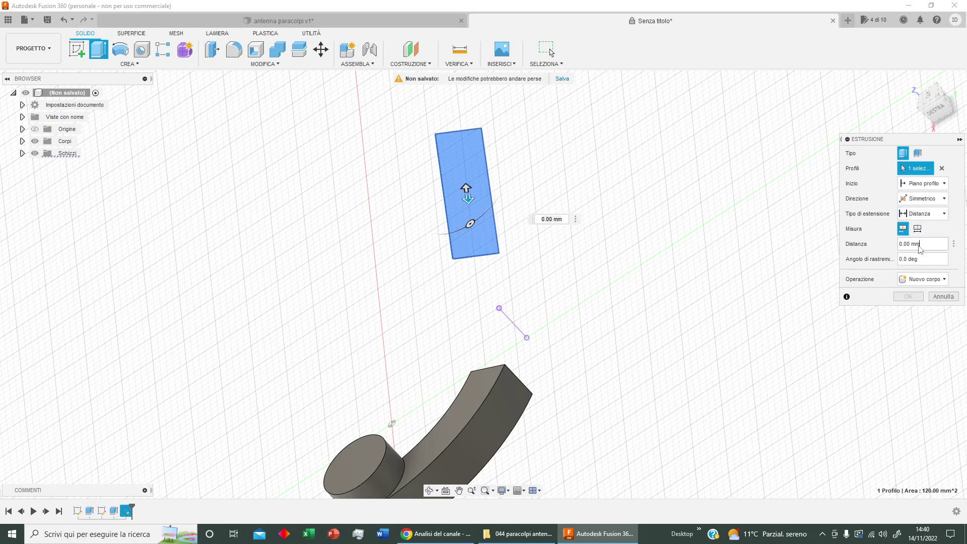
pyautogui.write('3')
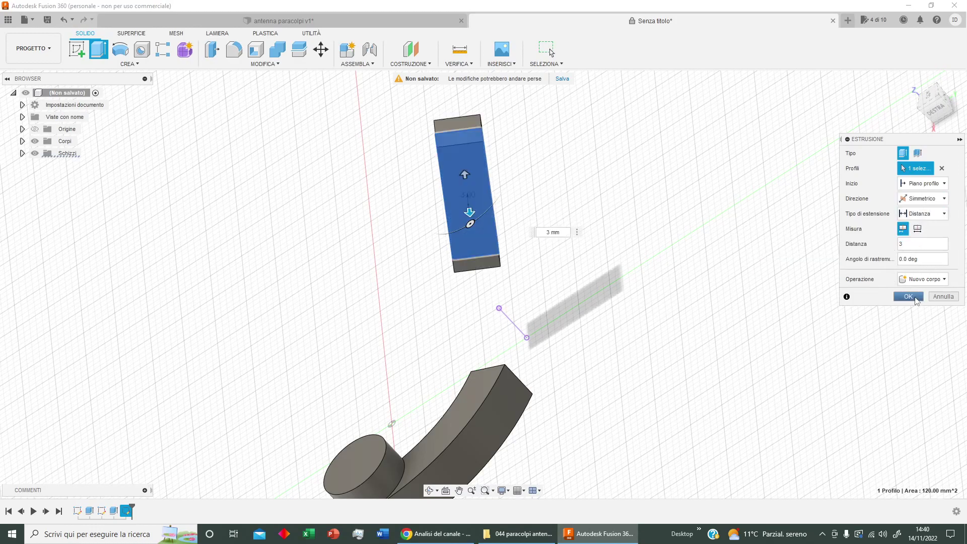
pyautogui.click(916, 301)
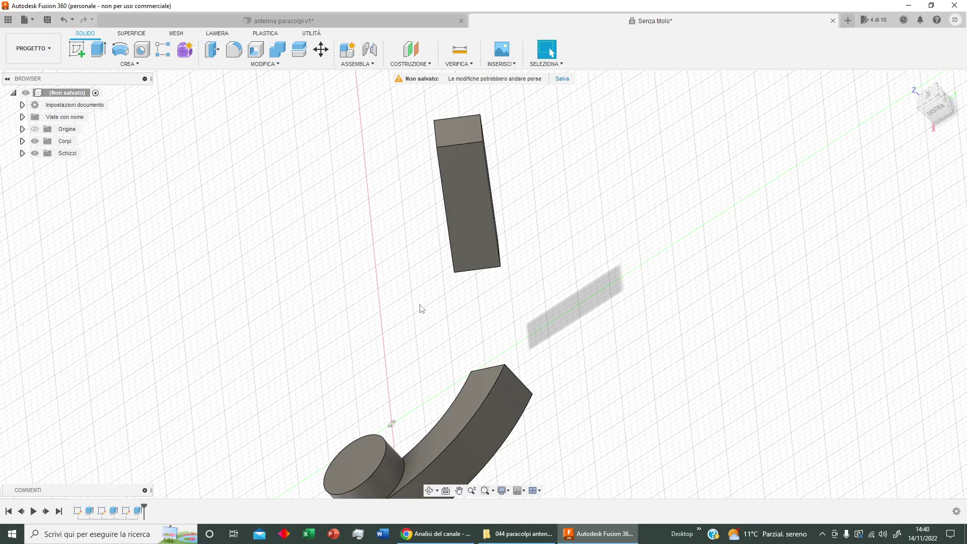
pyautogui.moveTo(379, 349)
pyautogui.keyDown('shift'); pyautogui.mouseDown(button='middle')
pyautogui.moveTo(458, 304)
pyautogui.moveTo(441, 312)
pyautogui.moveTo(549, 316)
pyautogui.mouseUp(button='middle'); pyautogui.keyUp('shift')
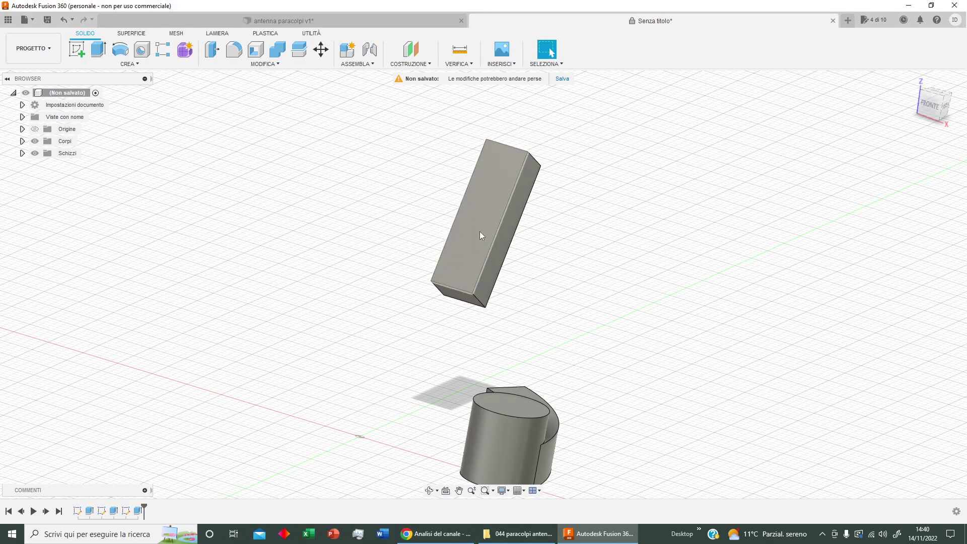
pyautogui.moveTo(370, 290)
pyautogui.keyDown('shift'); pyautogui.mouseDown(button='middle')
pyautogui.moveTo(373, 300)
pyautogui.moveTo(453, 209)
pyautogui.mouseUp(button='middle'); pyautogui.keyUp('shift')
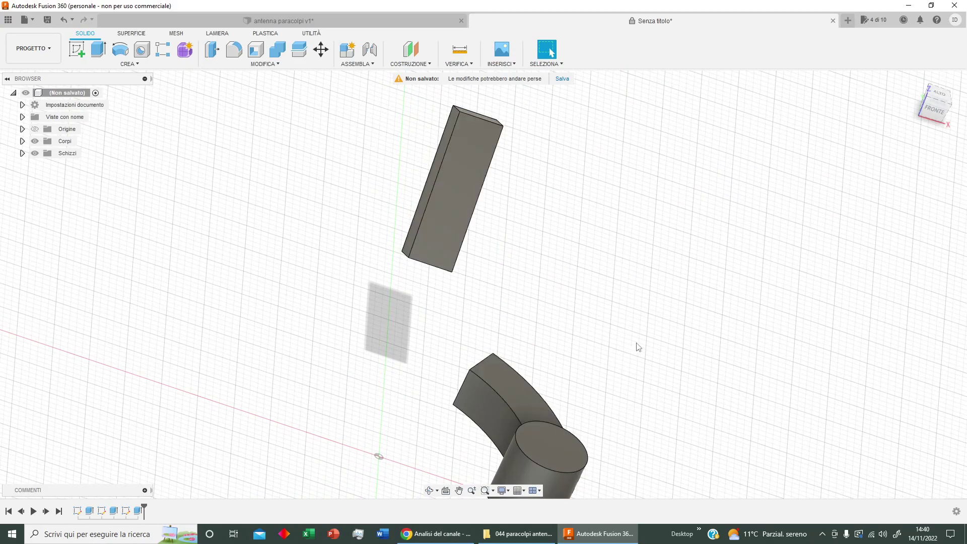
pyautogui.click(122, 69)
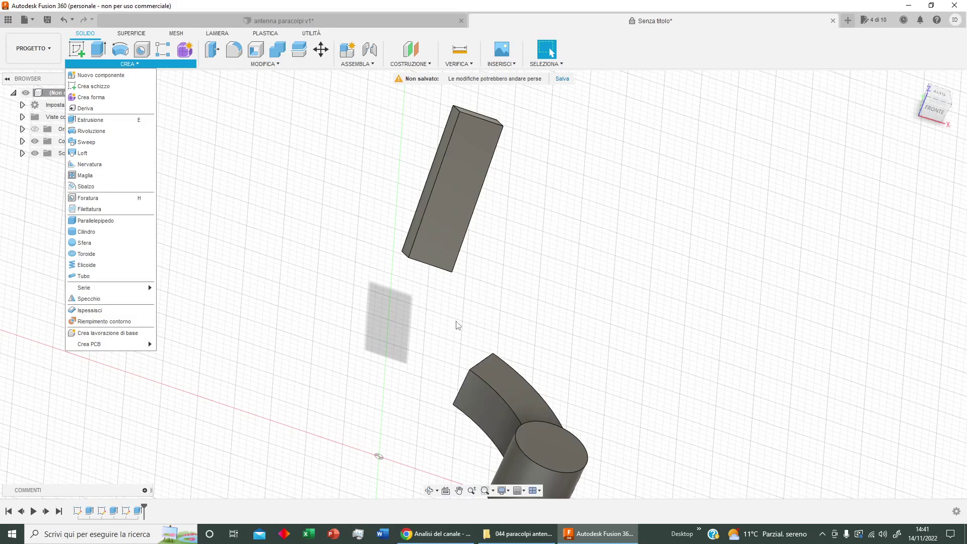
# Start a new sketch on the curved body's flat face, viewed in tilted 3D
pyautogui.click(532, 301)
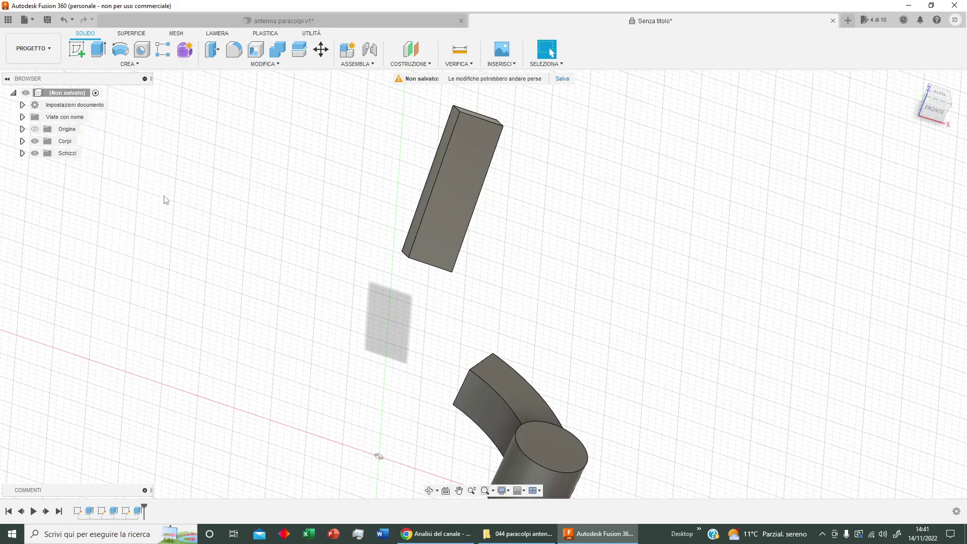
pyautogui.click(76, 49)
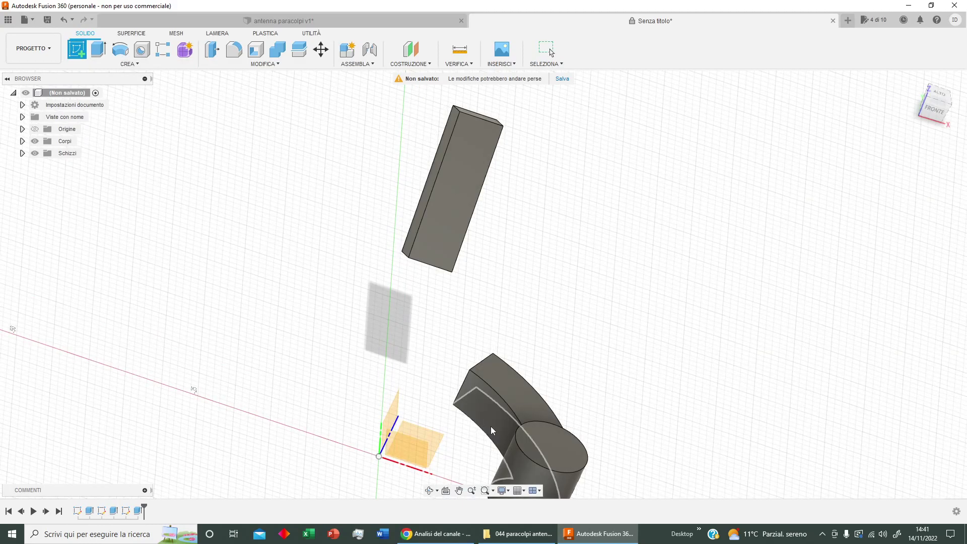
pyautogui.click(514, 402)
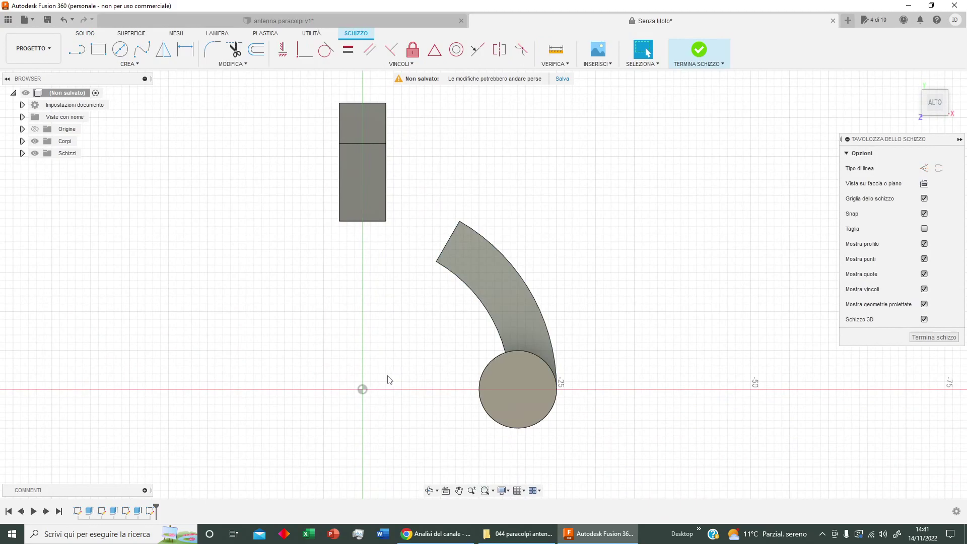
pyautogui.keyDown('shift'); pyautogui.moveTo(372, 375); pyautogui.dragTo(372, 326, button='middle'); pyautogui.keyUp('shift')
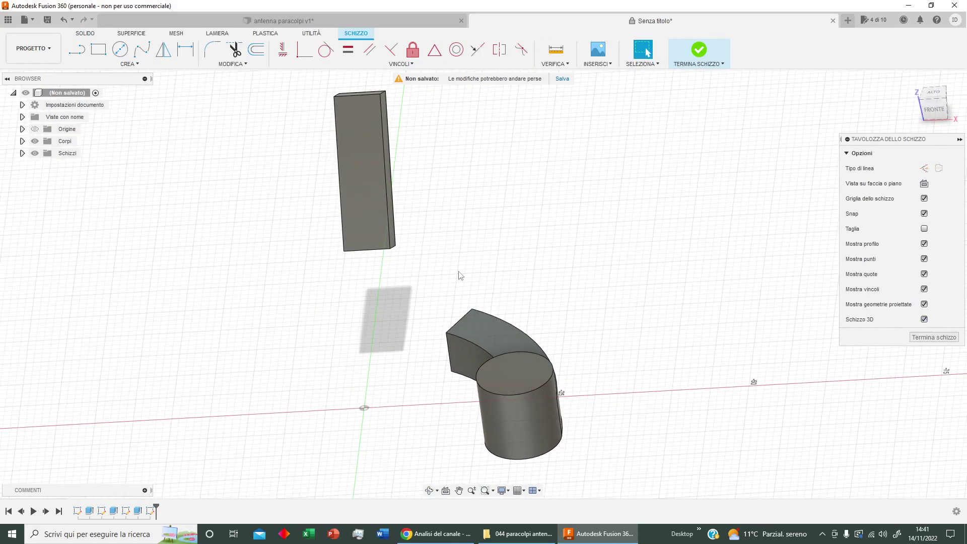
pyautogui.keyDown('shift'); pyautogui.moveTo(605, 318); pyautogui.dragTo(571, 328, button='middle'); pyautogui.keyUp('shift')
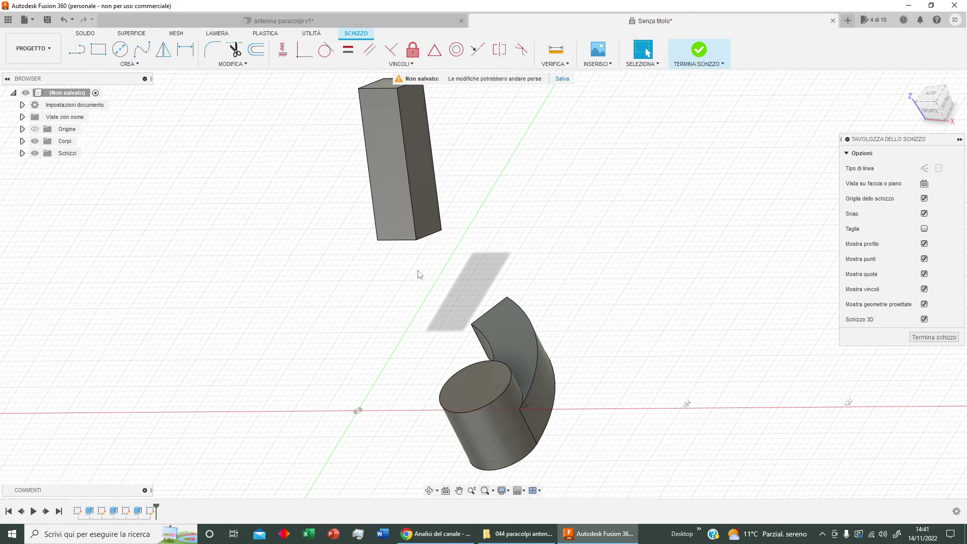
# Draw a fit-point spline from the block's bottom corner to the curved face corner
pyautogui.click(155, 67)
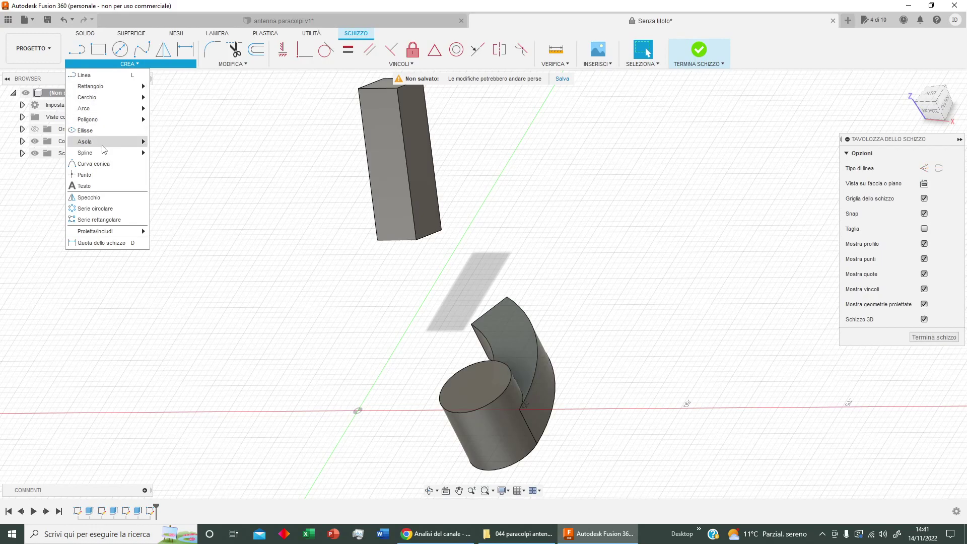
pyautogui.moveTo(98, 152)
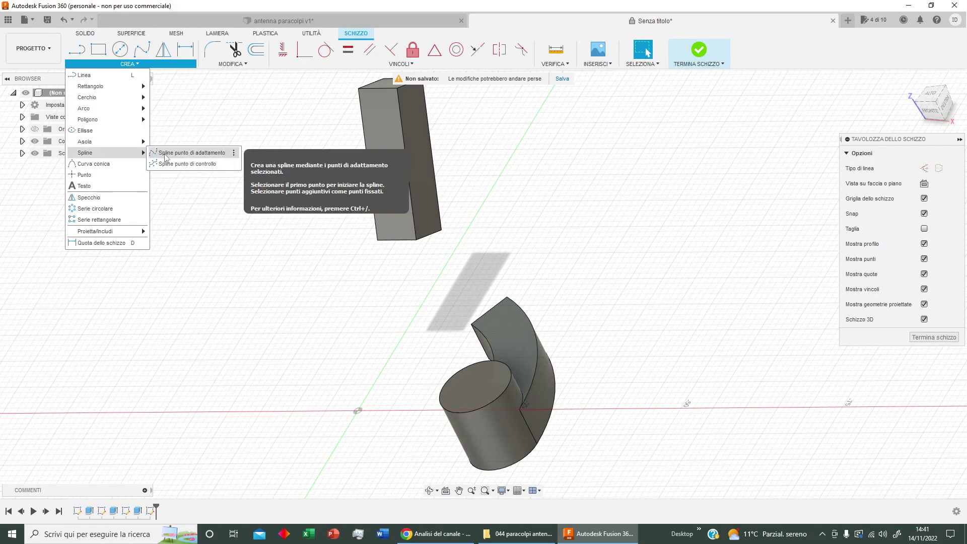
pyautogui.click(166, 153)
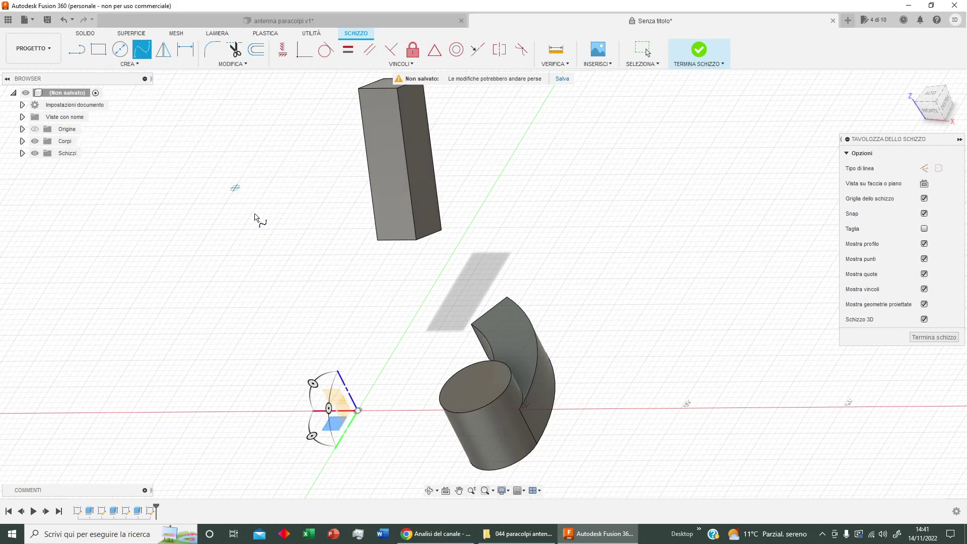
pyautogui.click(416, 241)
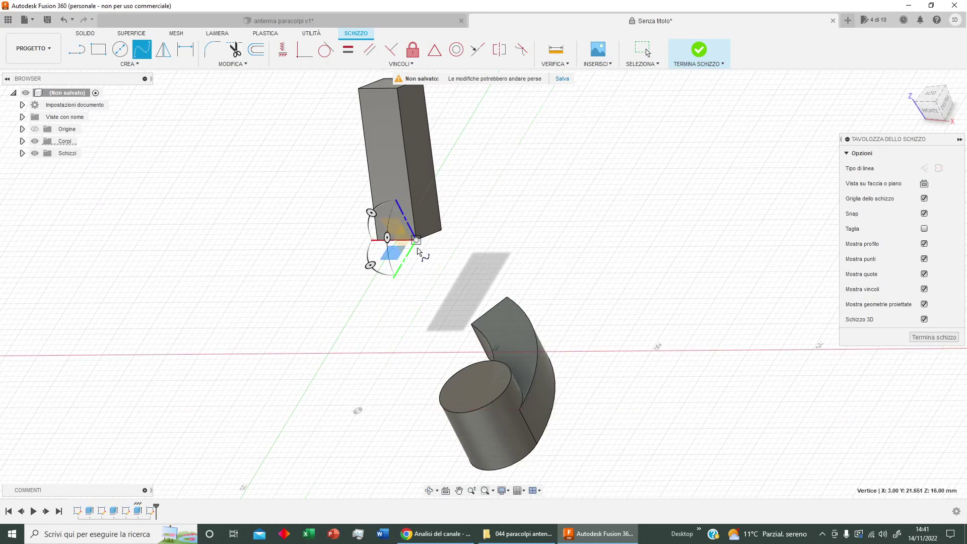
pyautogui.click(472, 324)
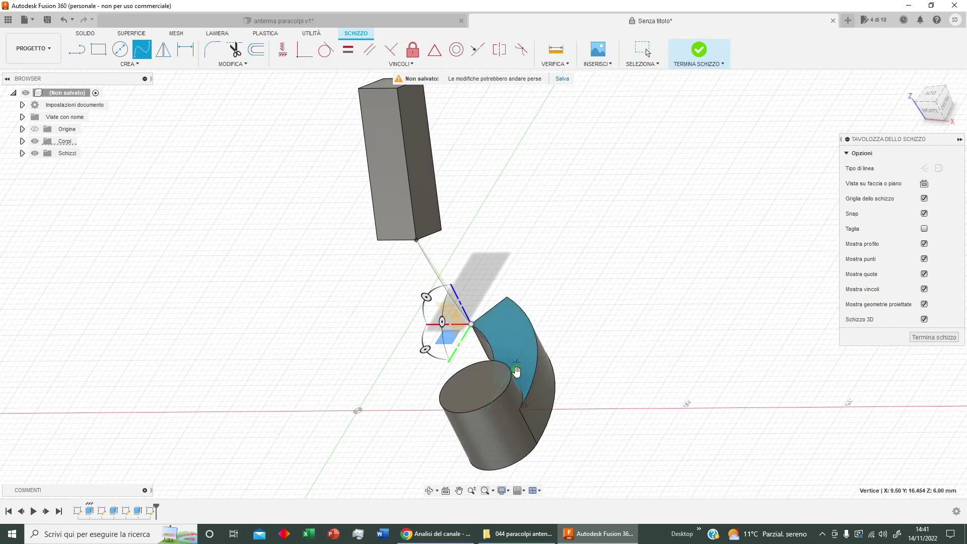
pyautogui.click(519, 377)
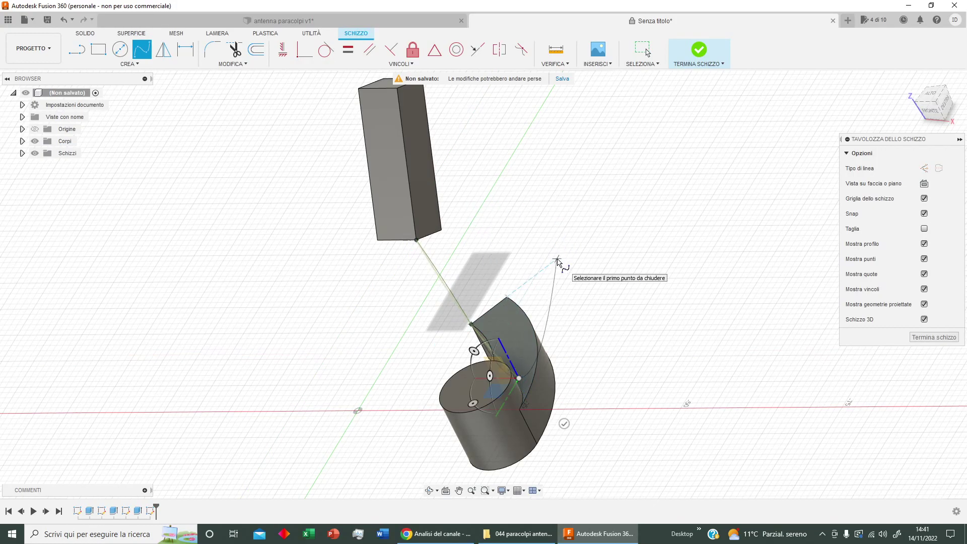
pyautogui.hotkey('ctrl', 'z')
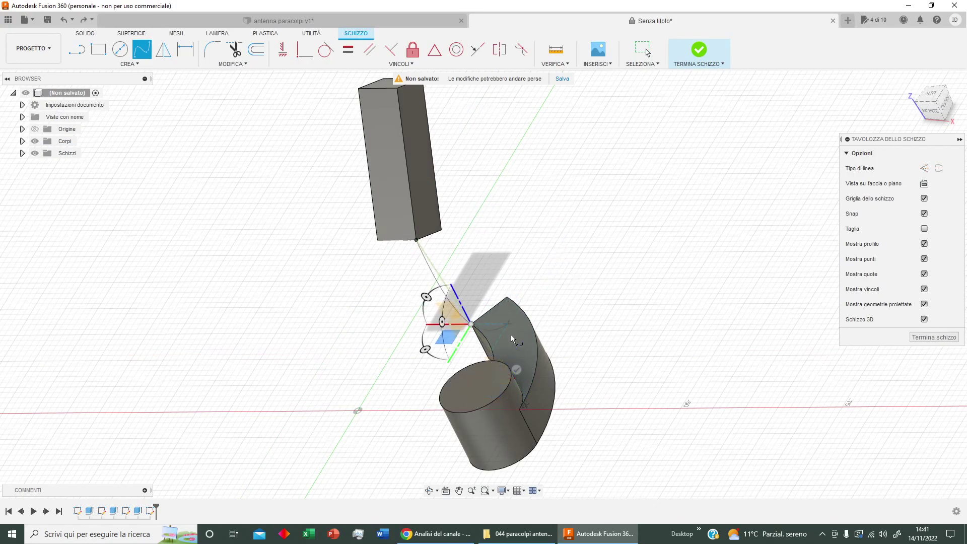
pyautogui.press('Return')
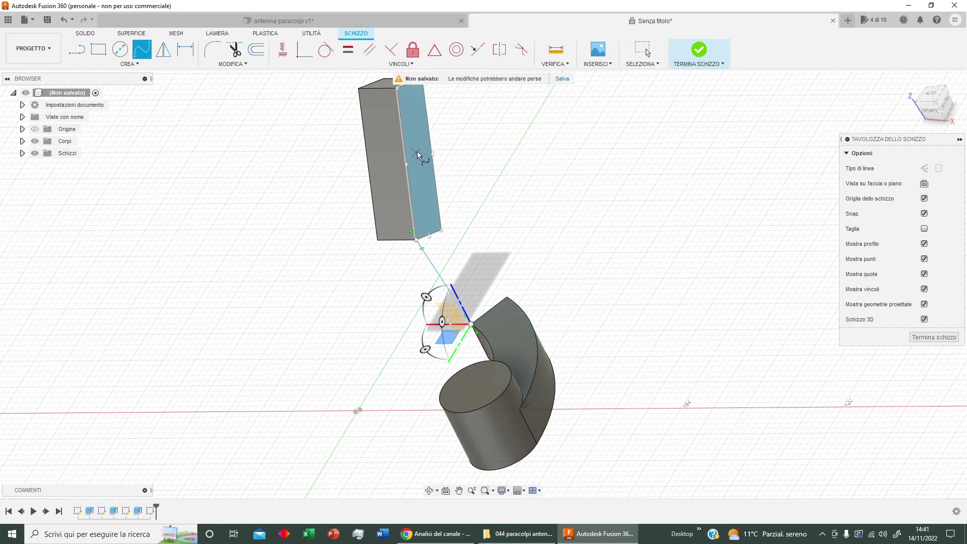
# Make the spline tangent to the box edge and to the arm's curved edge
pyautogui.click(325, 49)
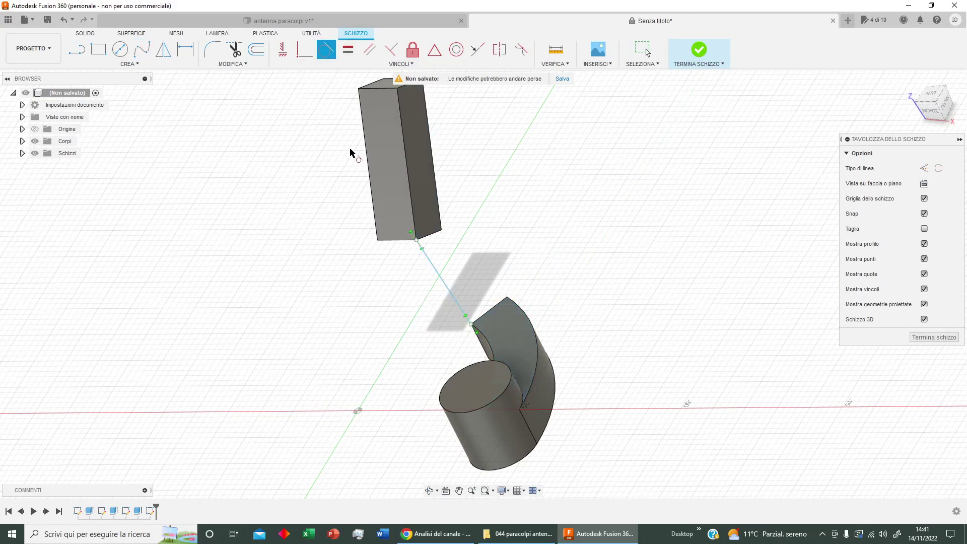
pyautogui.click(411, 231)
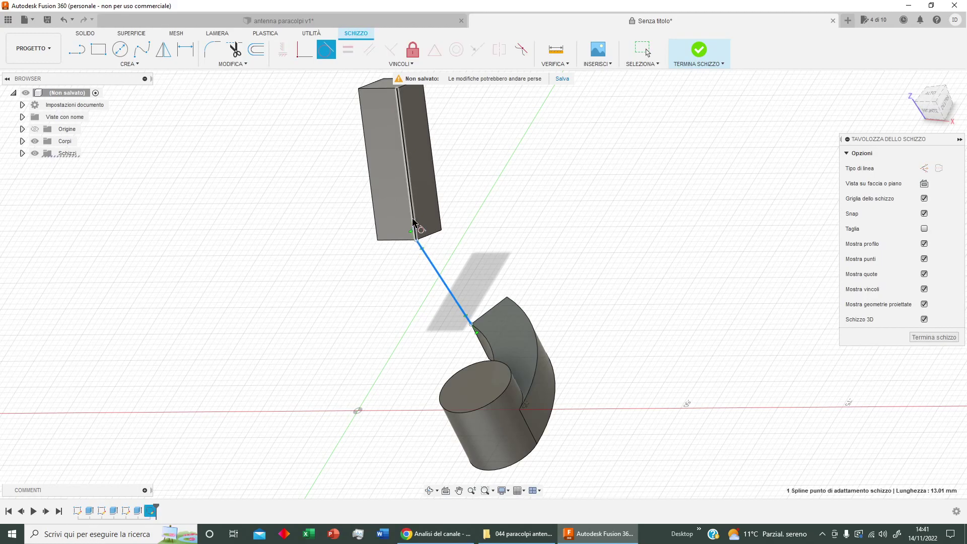
pyautogui.click(413, 222)
pyautogui.click(470, 322)
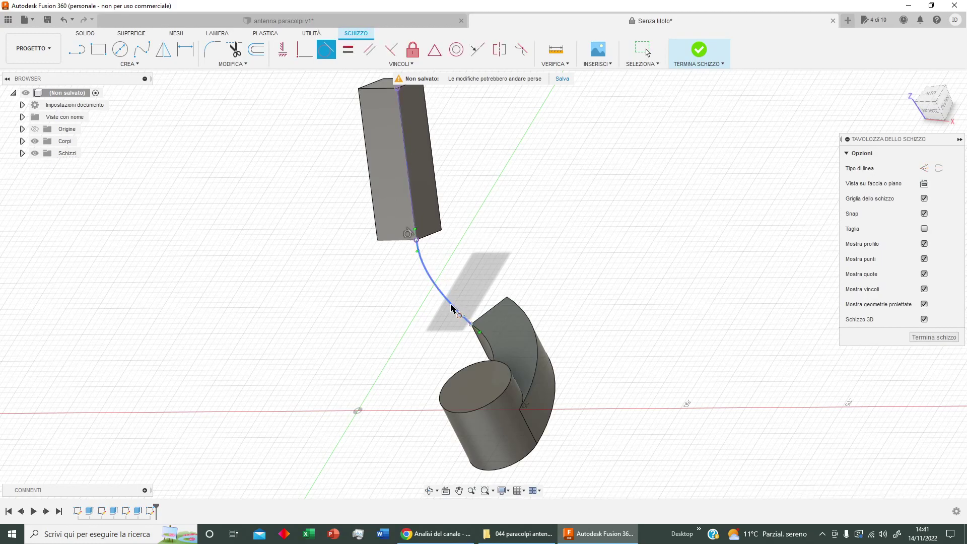
pyautogui.click(491, 348)
pyautogui.click(129, 64)
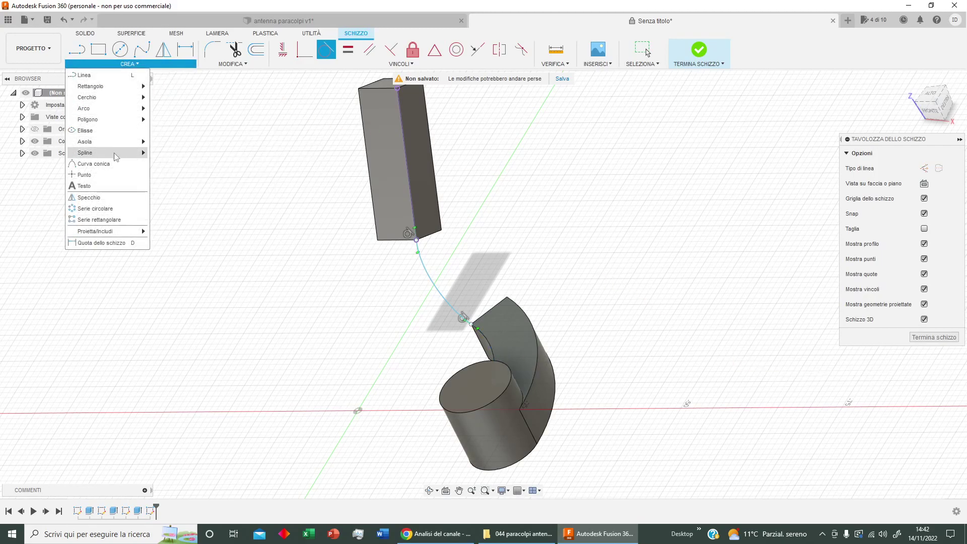
# Draw a second fit-point spline from another box corner to the arm's top corner
pyautogui.moveTo(85, 153)
pyautogui.click(168, 153)
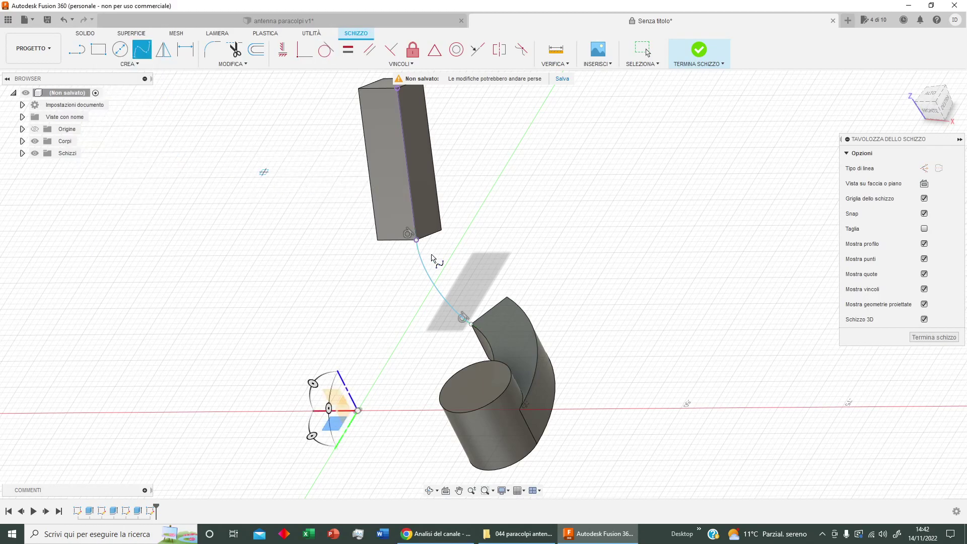
pyautogui.click(441, 230)
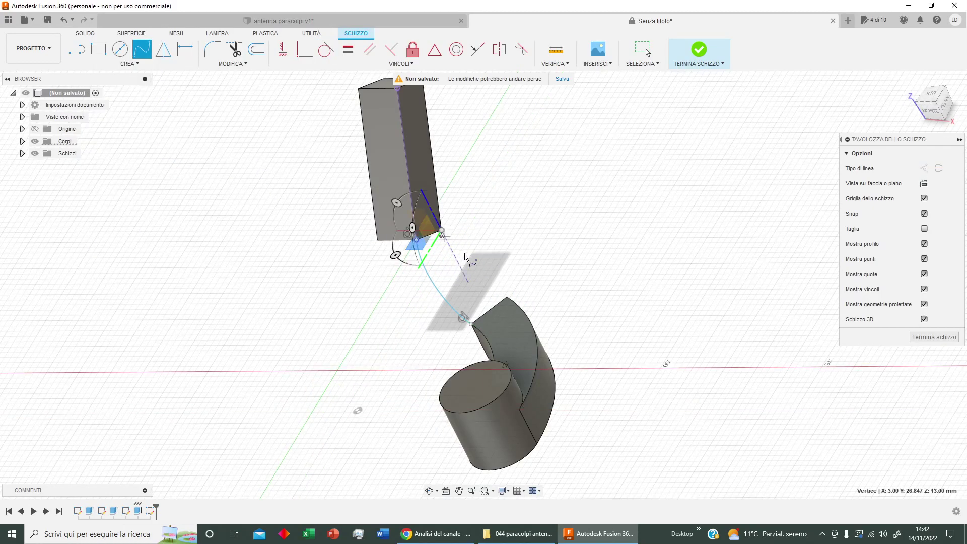
pyautogui.click(506, 296)
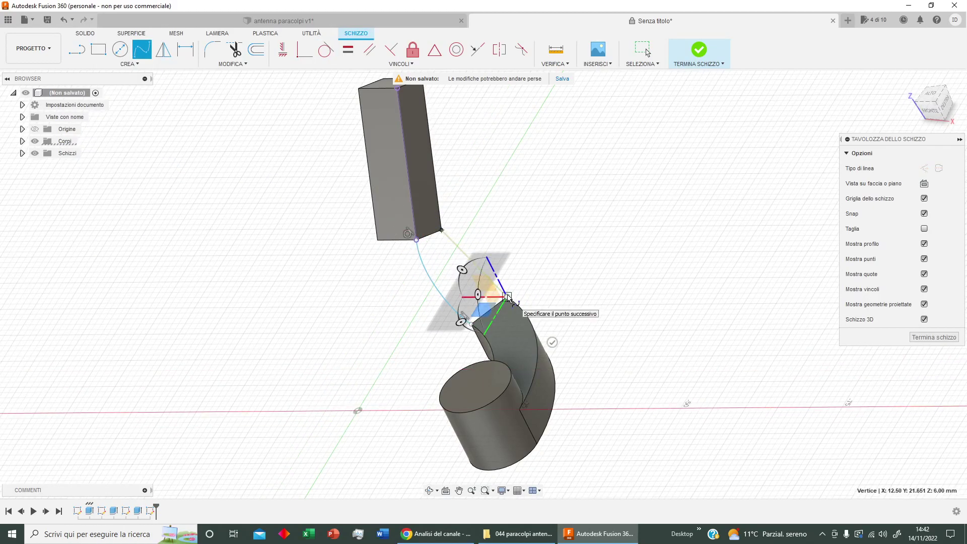
pyautogui.click(554, 341)
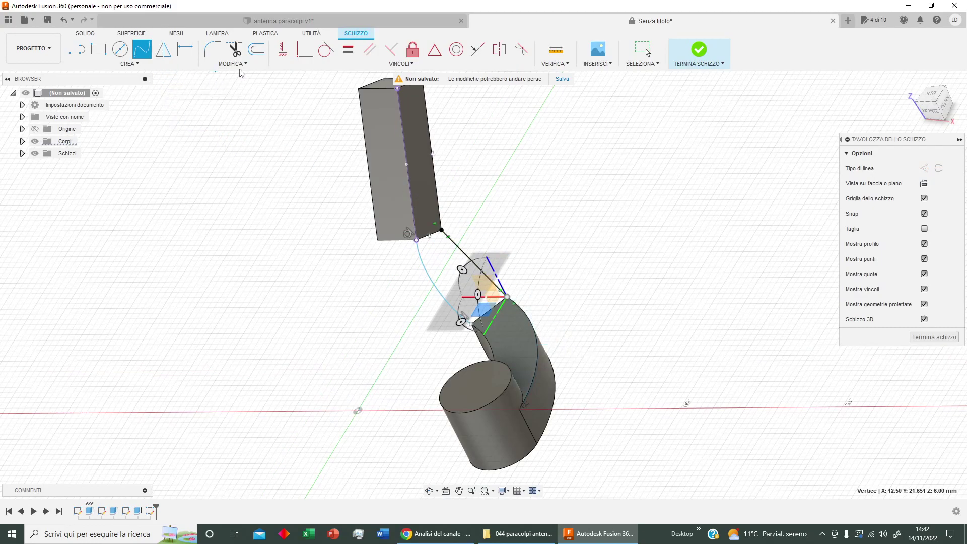
# Make the second spline tangent to the box edge and the curved arm edge
pyautogui.click(325, 50)
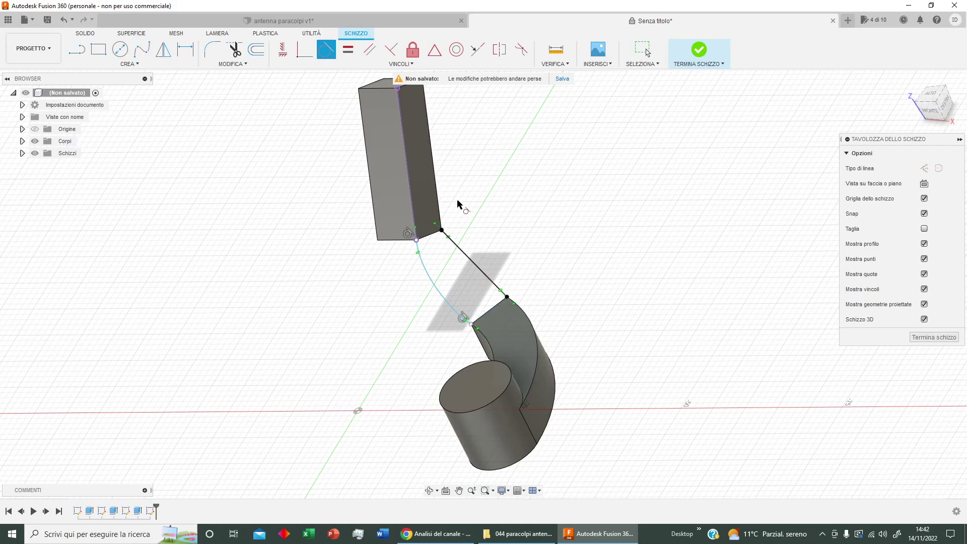
pyautogui.click(439, 194)
pyautogui.click(464, 252)
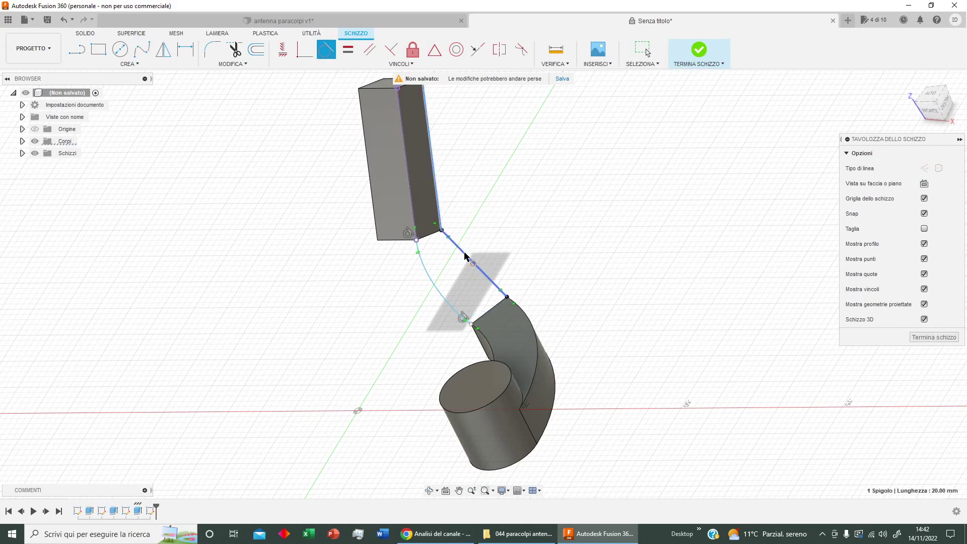
pyautogui.click(526, 325)
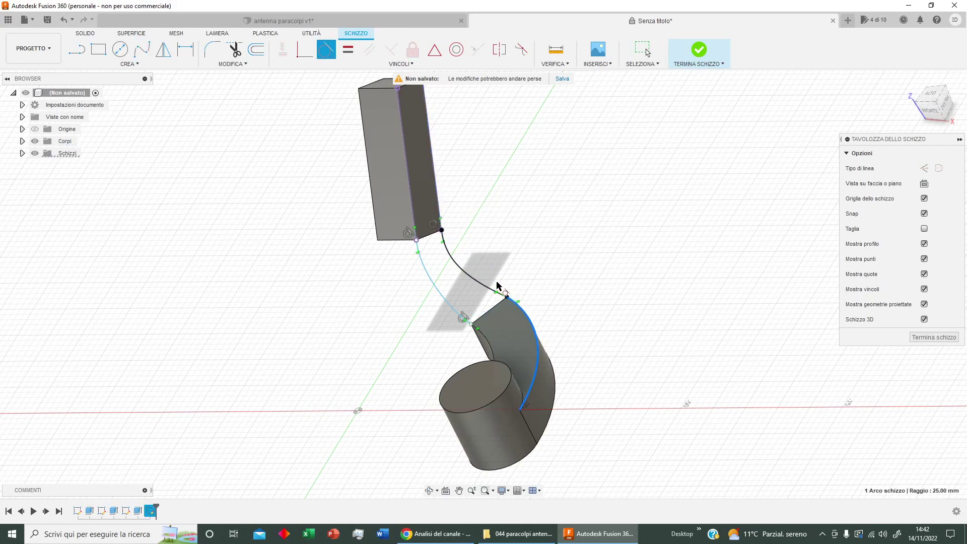
pyautogui.click(496, 291)
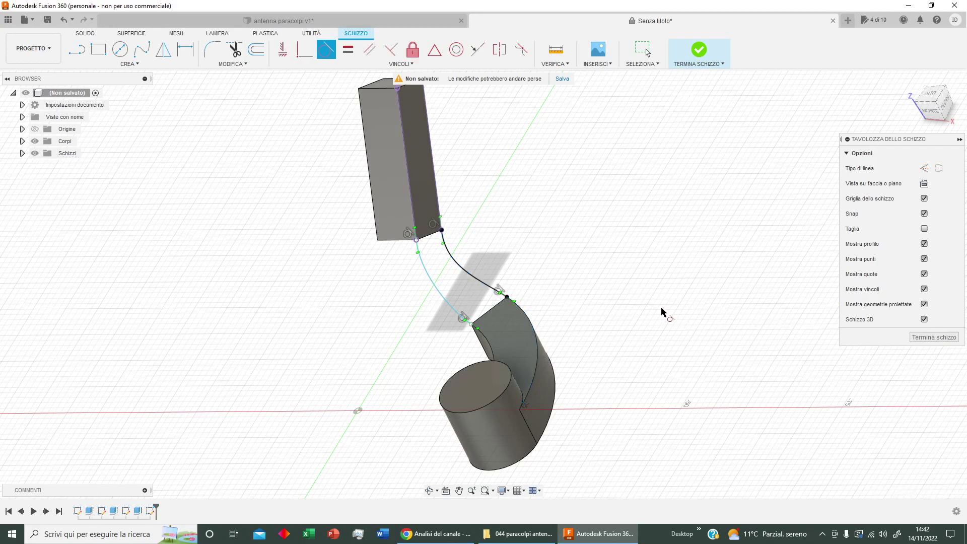
pyautogui.click(138, 68)
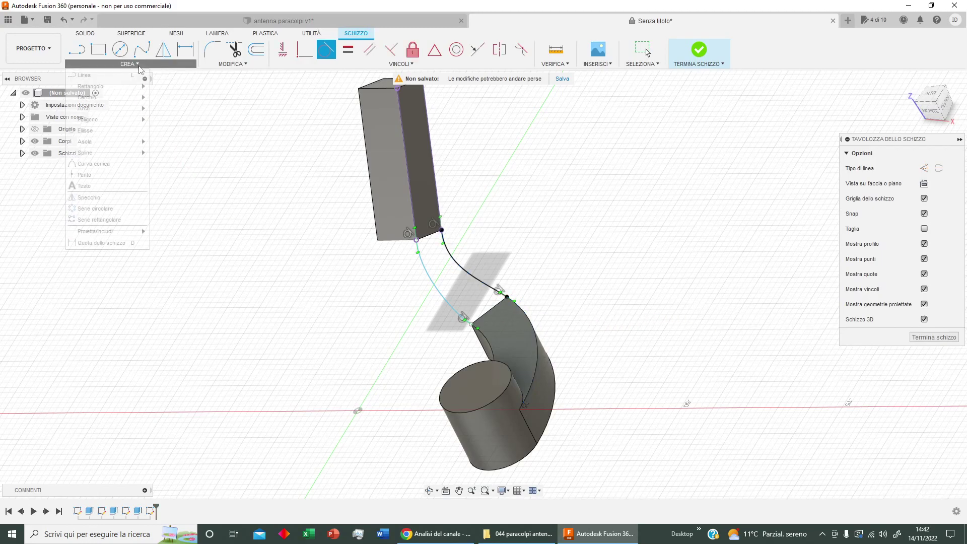
pyautogui.moveTo(106, 152)
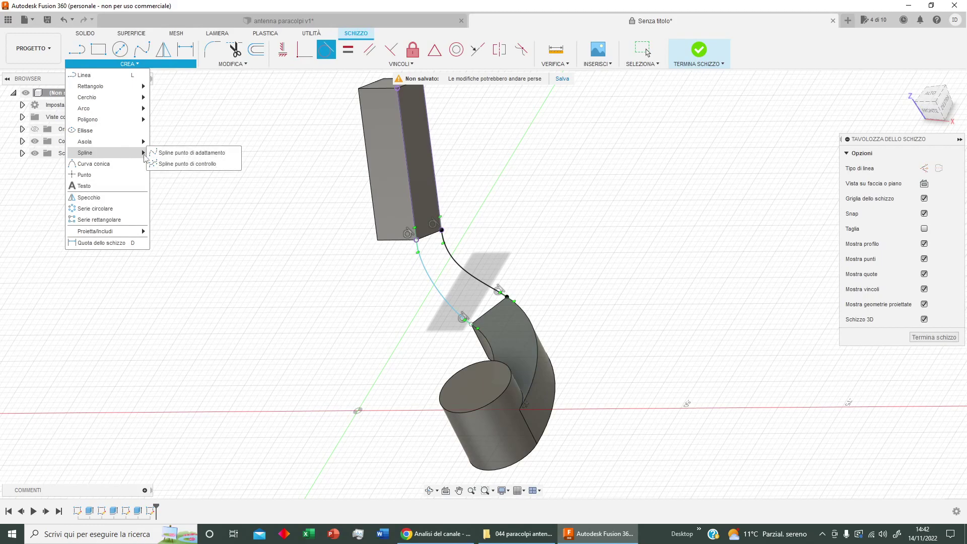
# Draw a third fit-point spline from the box's front bottom corner to the arm's lower corner
pyautogui.click(166, 153)
pyautogui.click(377, 240)
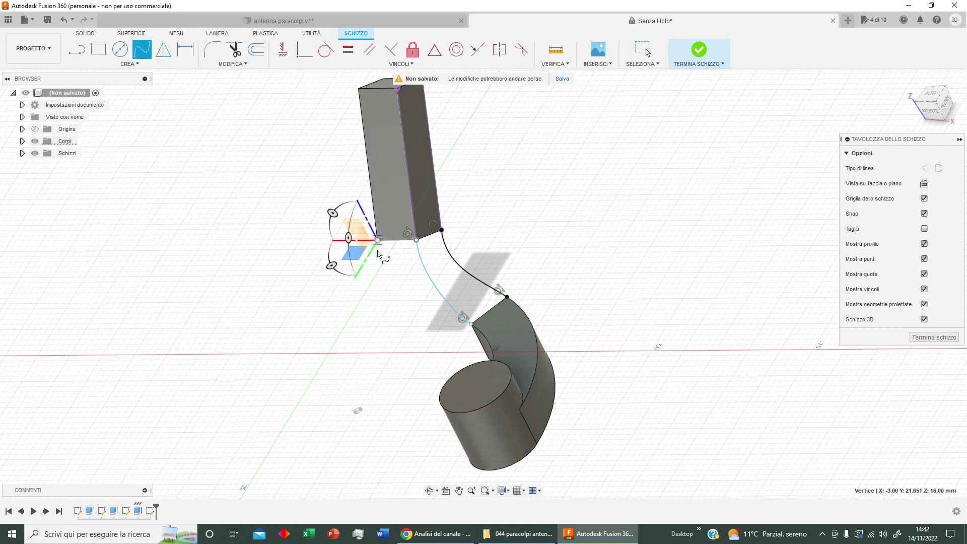
pyautogui.keyDown('shift'); pyautogui.moveTo(308, 302); pyautogui.dragTo(353, 348, button='middle'); pyautogui.keyUp('shift')
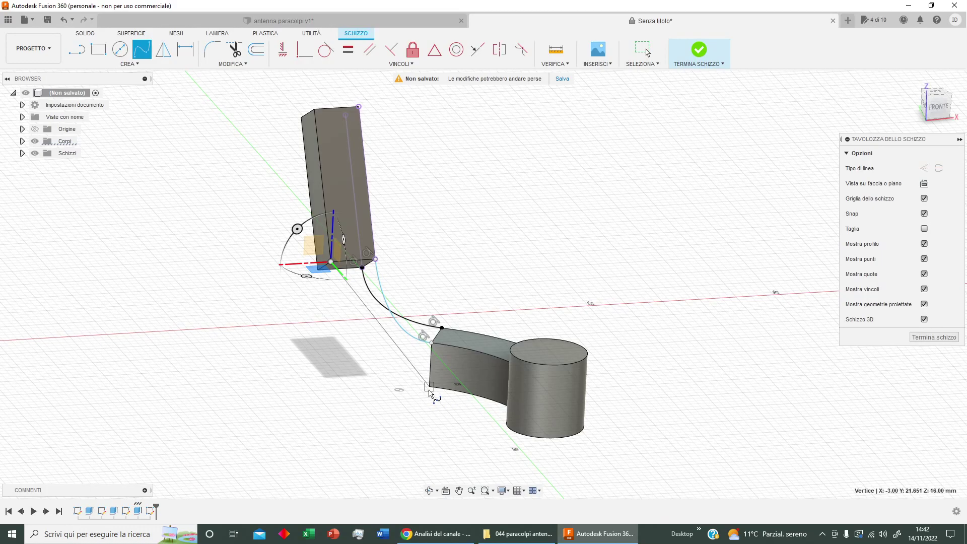
pyautogui.click(430, 386)
pyautogui.click(342, 298)
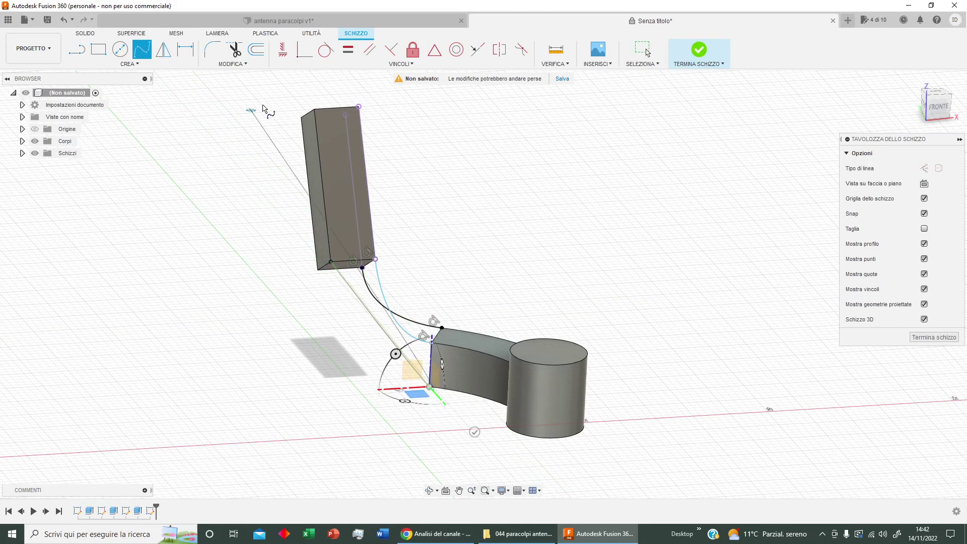
# Make the third spline tangent to the box's vertical edge and at the arm corner
pyautogui.click(326, 49)
pyautogui.click(322, 251)
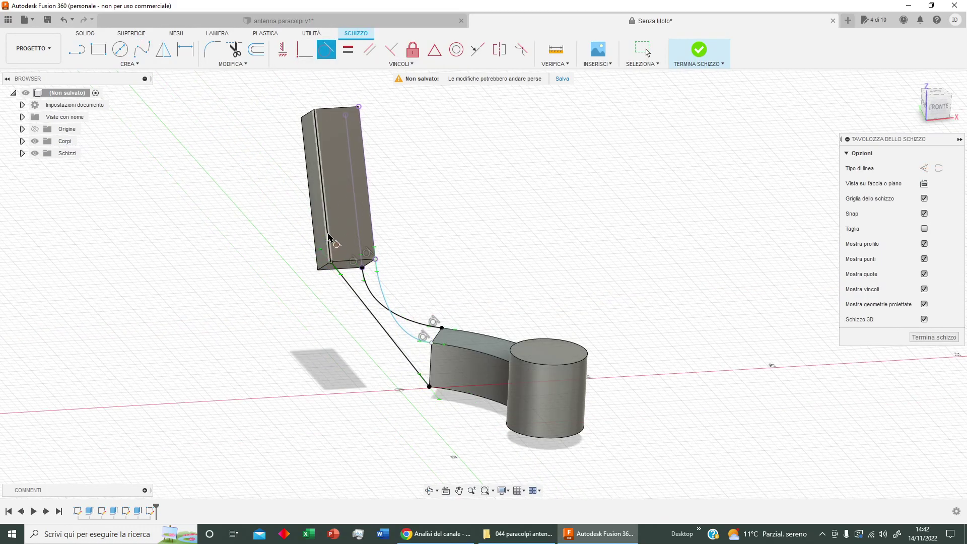
pyautogui.click(427, 386)
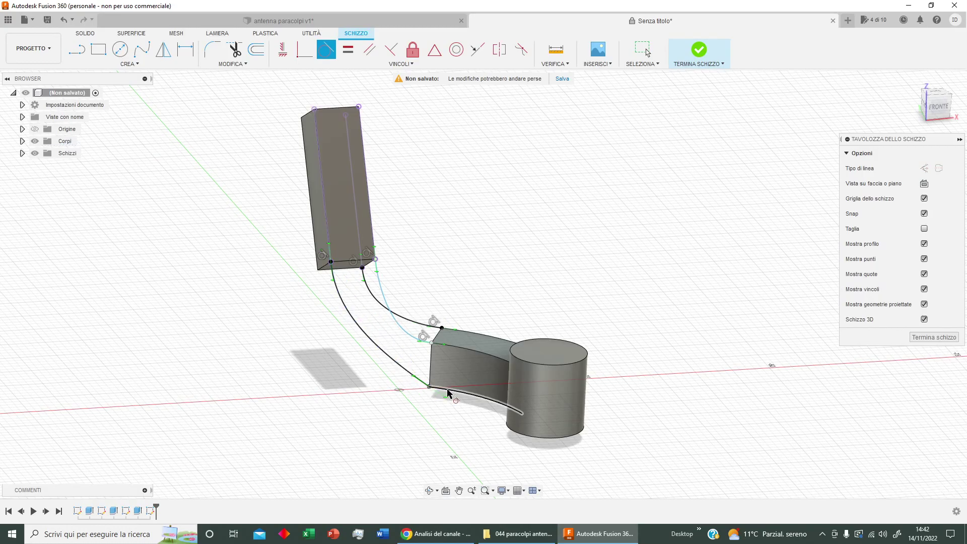
pyautogui.click(406, 373)
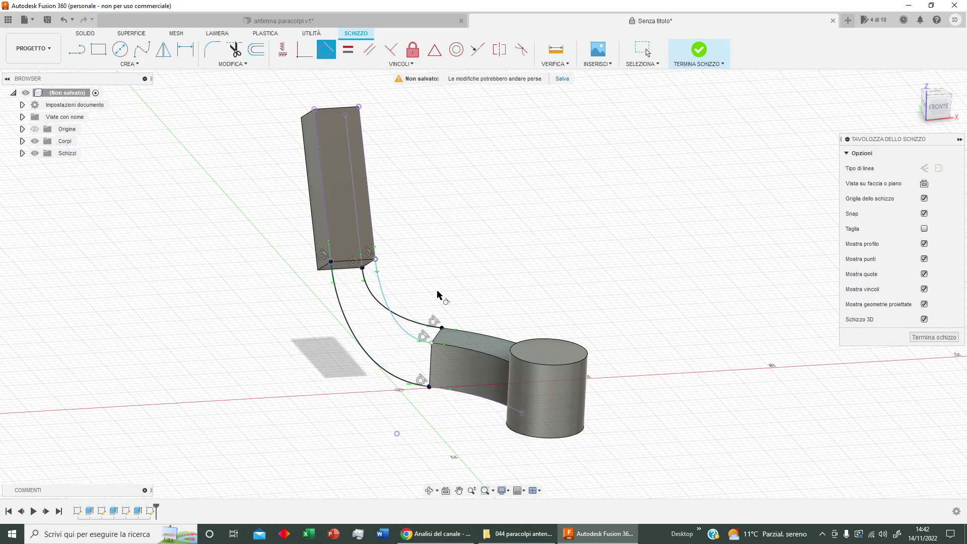
pyautogui.keyDown('shift'); pyautogui.moveTo(468, 317); pyautogui.dragTo(510, 310, button='middle'); pyautogui.keyUp('shift')
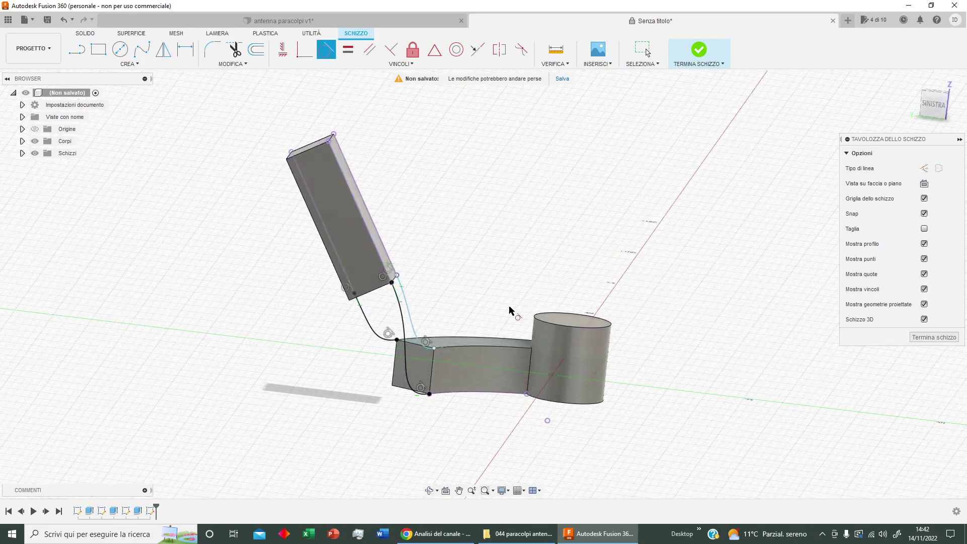
# Draw a fourth fit-point spline from the last box corner to the arm's bottom corner
pyautogui.click(129, 64)
pyautogui.moveTo(84, 153)
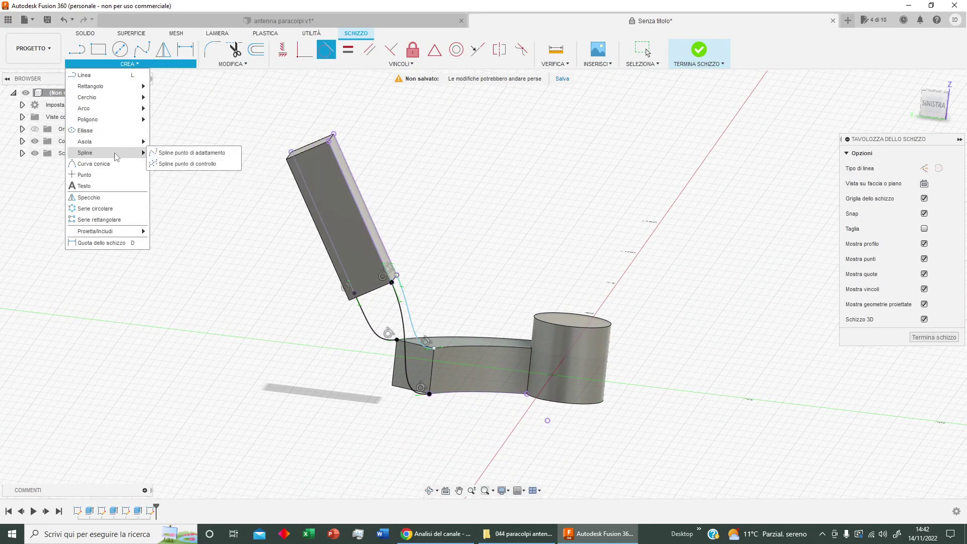
pyautogui.click(151, 152)
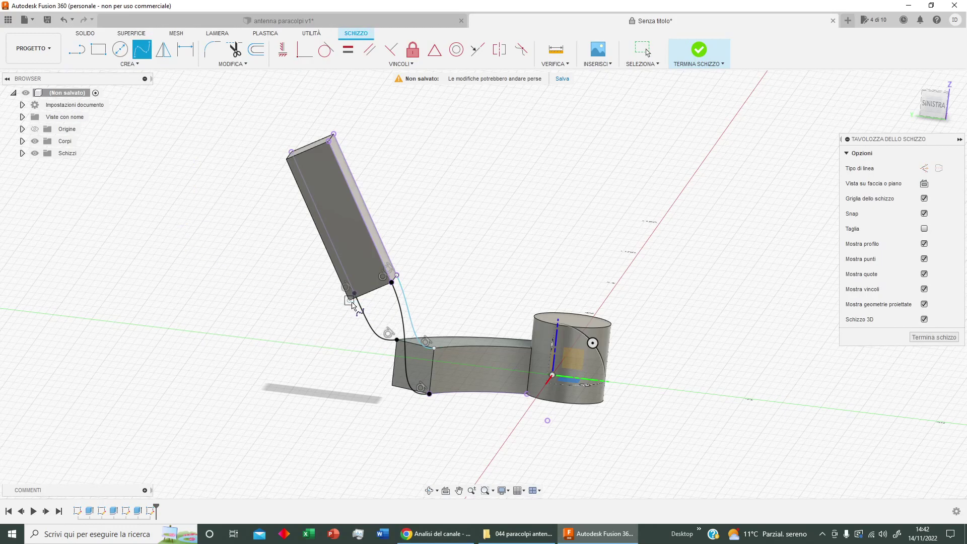
pyautogui.click(350, 301)
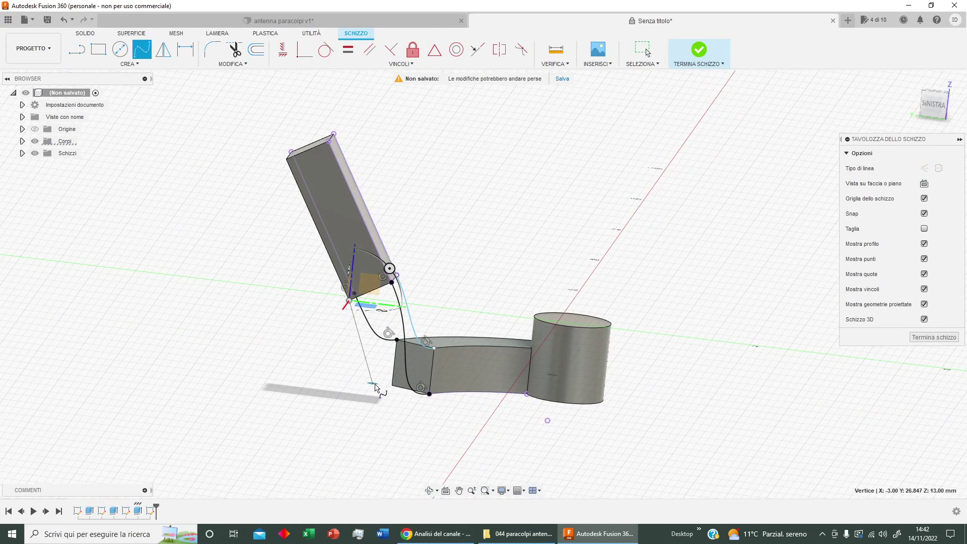
pyautogui.click(393, 386)
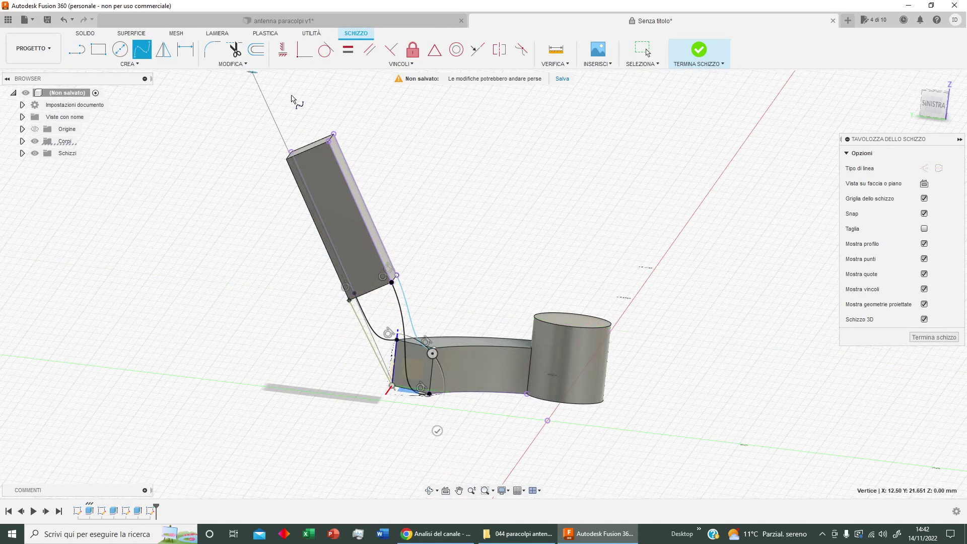
pyautogui.click(437, 431)
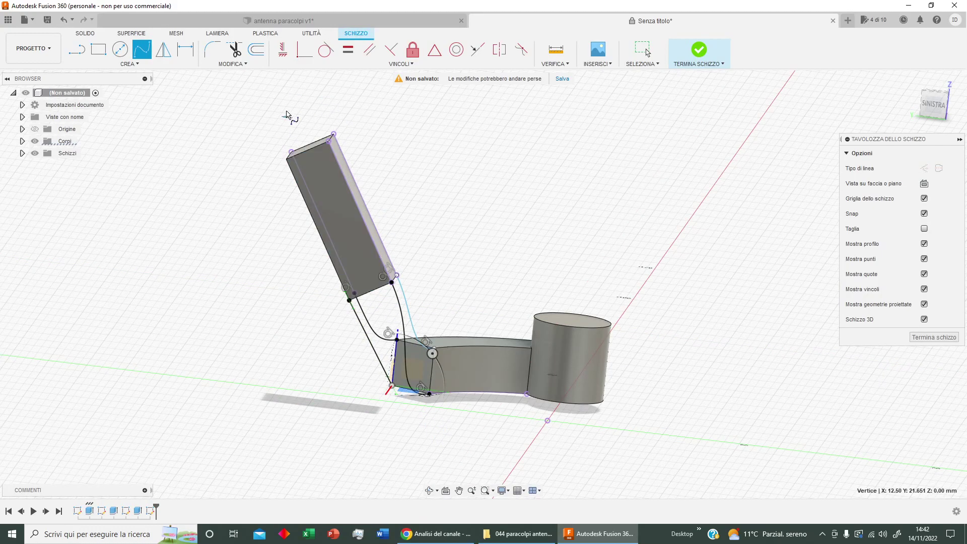
# Make the fourth spline tangent to the box's 20.00 mm edge and the post edge
pyautogui.click(326, 49)
pyautogui.click(326, 260)
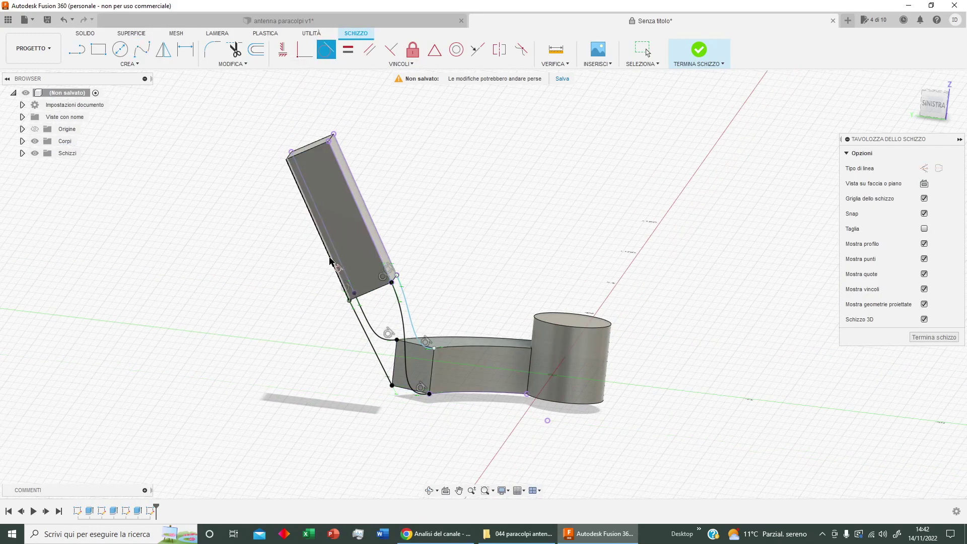
pyautogui.click(362, 318)
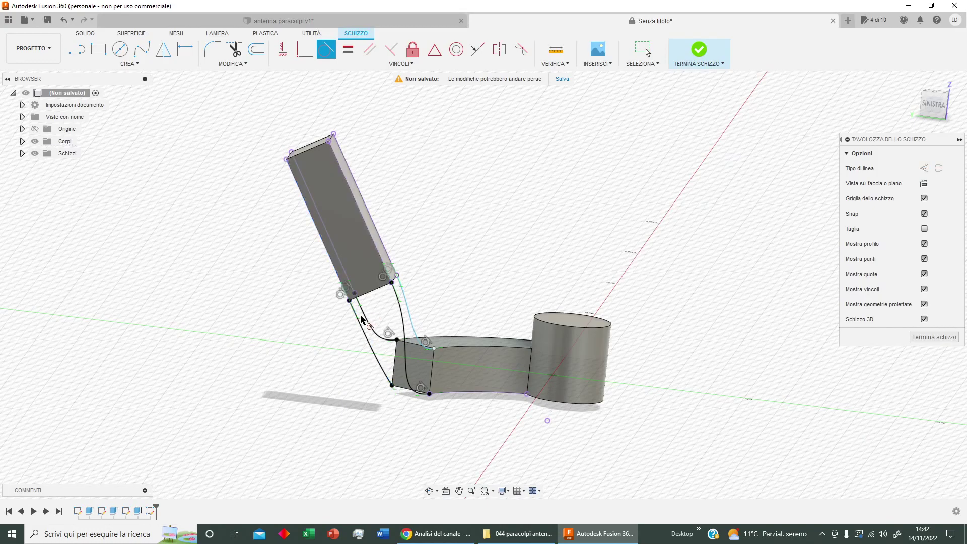
pyautogui.click(382, 400)
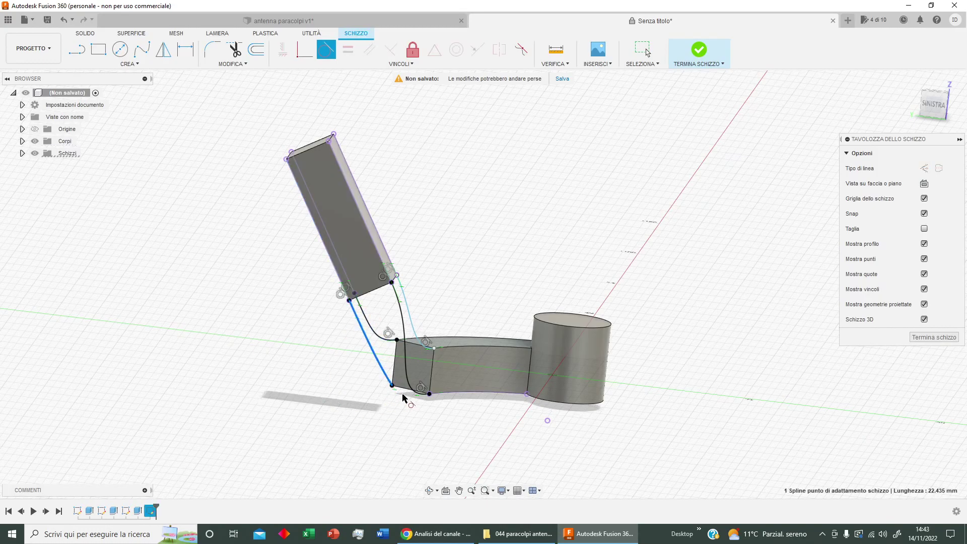
pyautogui.keyDown('shift'); pyautogui.moveTo(313, 374); pyautogui.dragTo(374, 383, button='middle'); pyautogui.keyUp('shift')
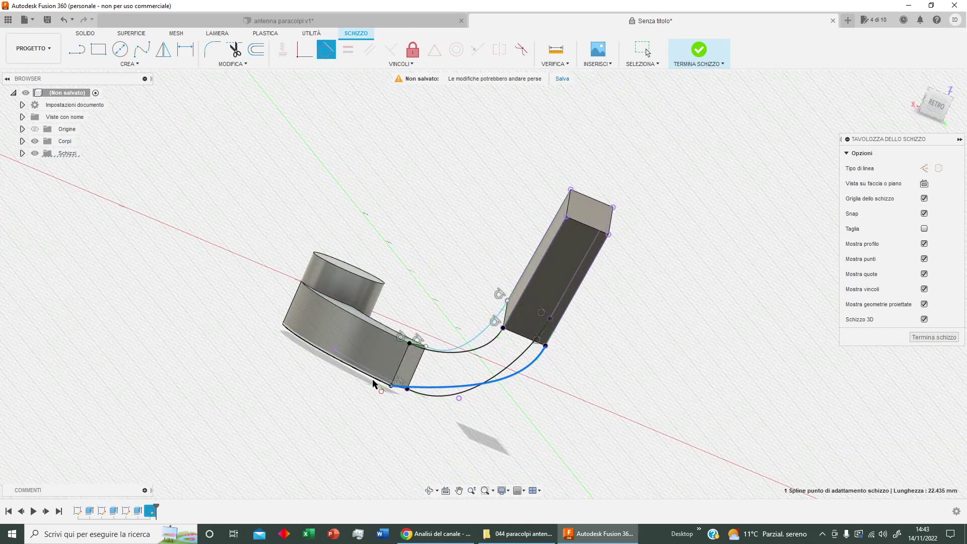
pyautogui.click(373, 384)
pyautogui.moveTo(296, 315)
pyautogui.keyDown('shift'); pyautogui.mouseDown(button='middle')
pyautogui.moveTo(282, 366)
pyautogui.moveTo(323, 413)
pyautogui.moveTo(317, 309)
pyautogui.mouseUp(button='middle'); pyautogui.keyUp('shift')
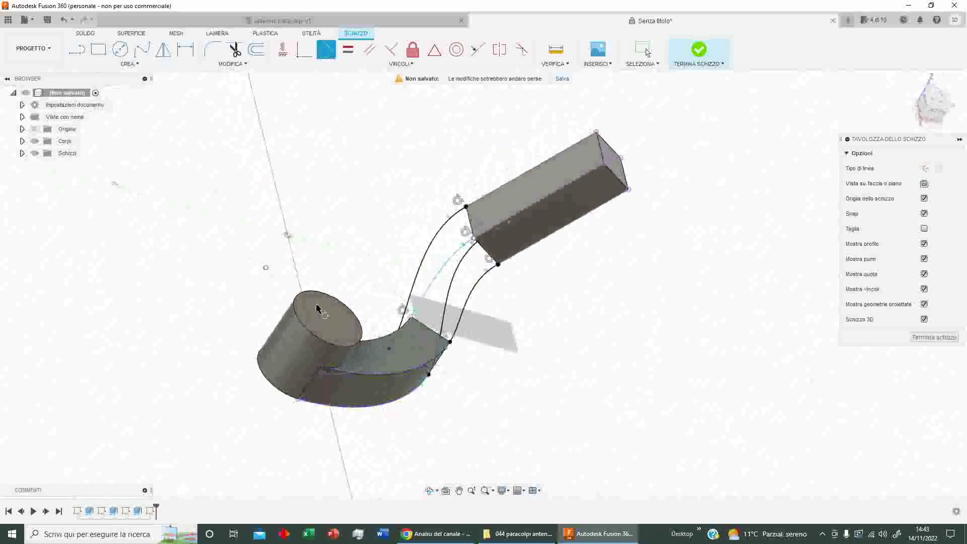
# Finish the 3D sketch and start a loft from the post's square end to the arm's end face
pyautogui.click(699, 50)
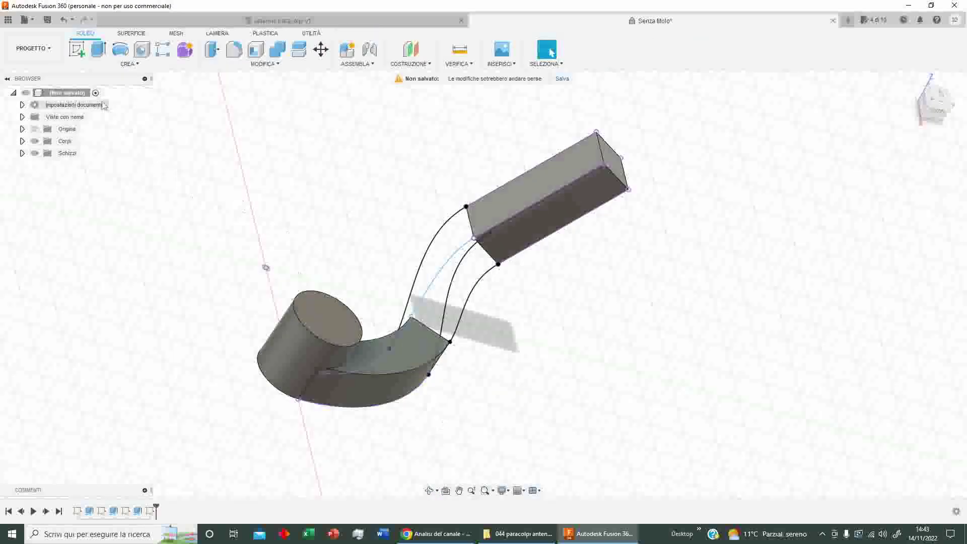
pyautogui.click(111, 66)
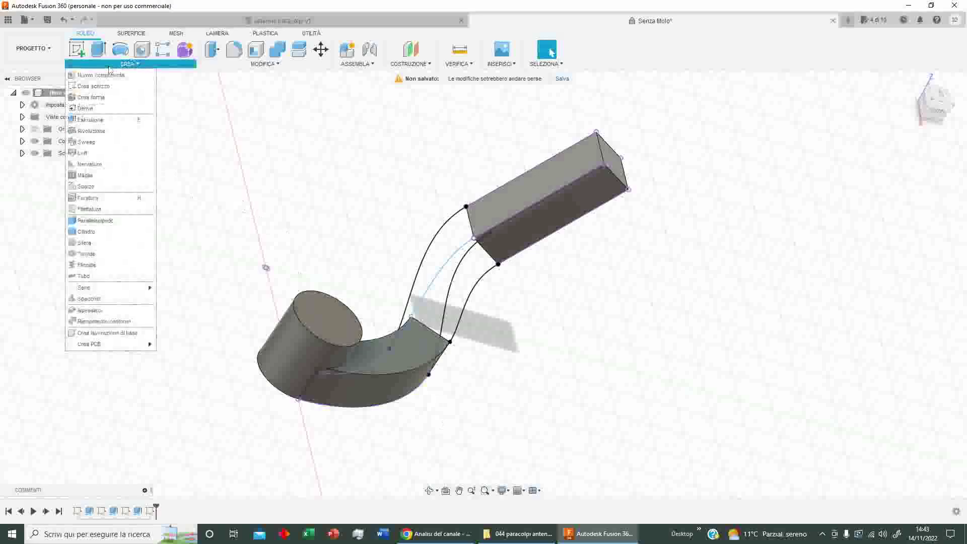
pyautogui.click(119, 155)
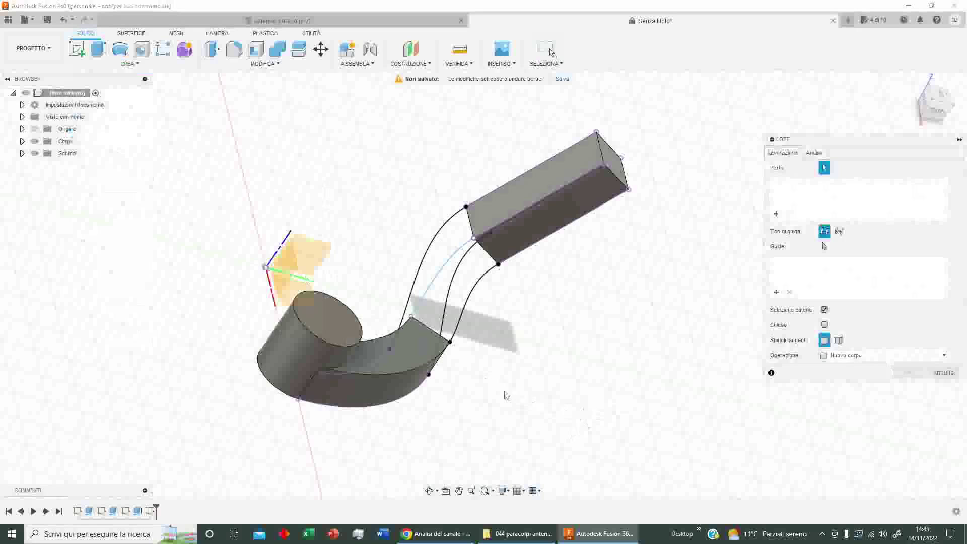
pyautogui.moveTo(506, 395)
pyautogui.keyDown('shift'); pyautogui.mouseDown(button='middle')
pyautogui.moveTo(532, 349)
pyautogui.moveTo(587, 384)
pyautogui.moveTo(447, 338)
pyautogui.mouseUp(button='middle'); pyautogui.keyUp('shift')
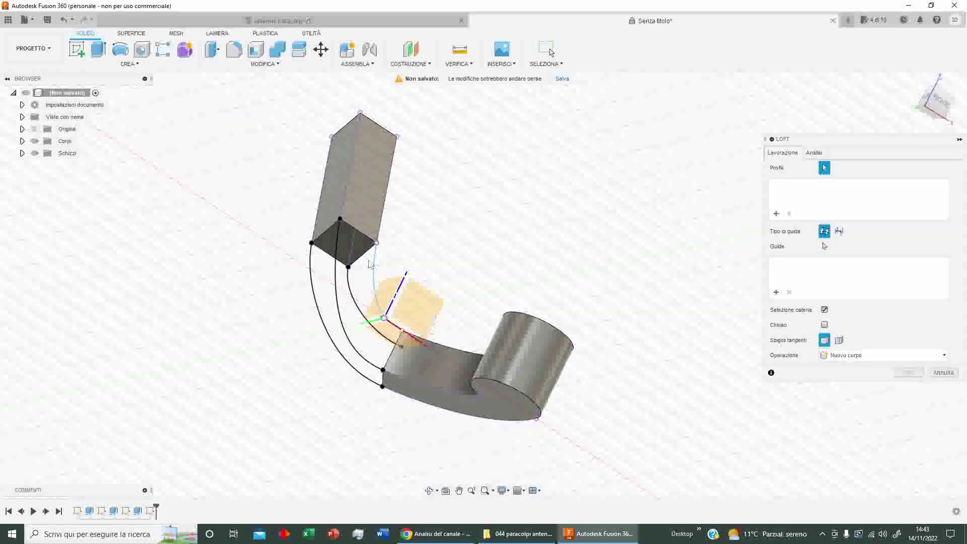
pyautogui.click(346, 244)
pyautogui.keyDown('shift'); pyautogui.moveTo(231, 287); pyautogui.dragTo(283, 347, button='middle'); pyautogui.keyUp('shift')
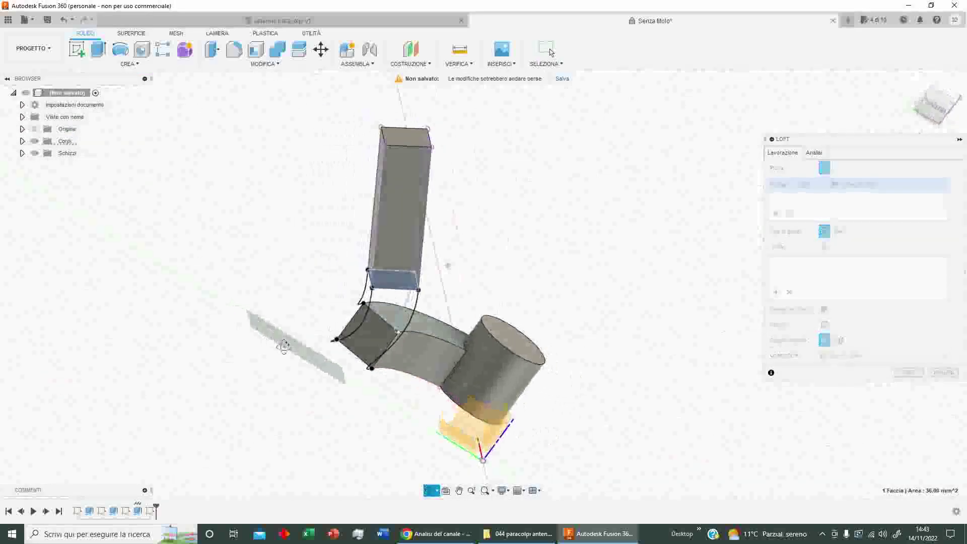
pyautogui.click(375, 355)
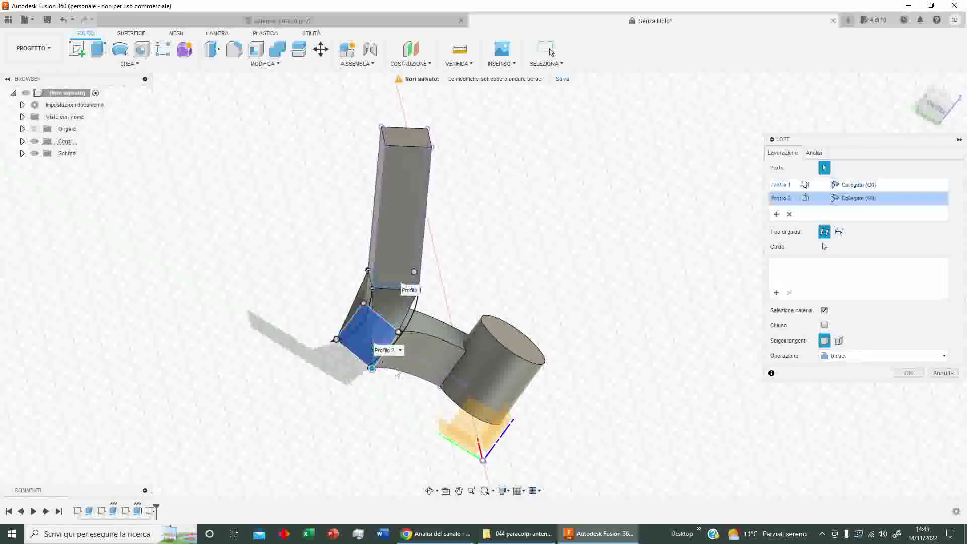
# Add the four splines as loft guide rails and join the loft to the body
pyautogui.keyDown('shift'); pyautogui.moveTo(614, 371); pyautogui.dragTo(683, 341, button='middle'); pyautogui.keyUp('shift')
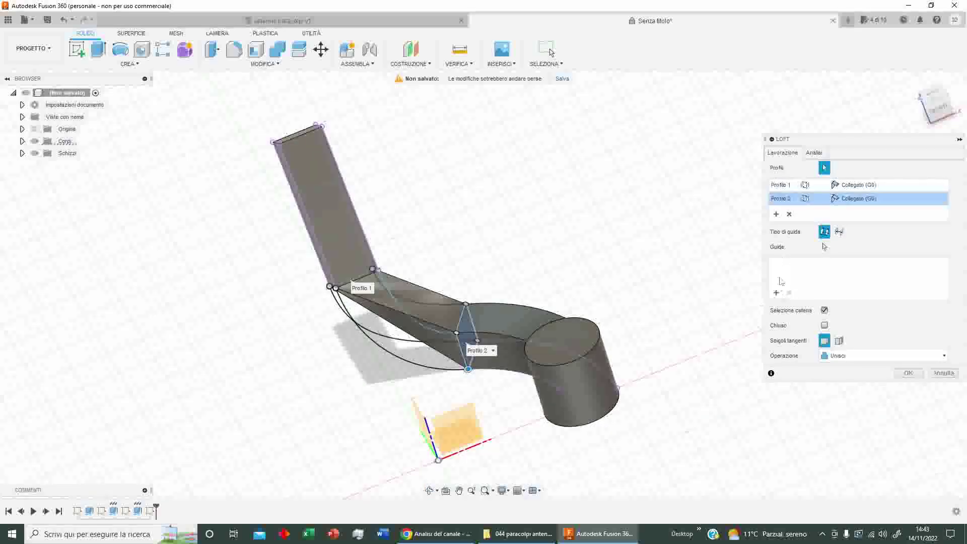
pyautogui.click(776, 293)
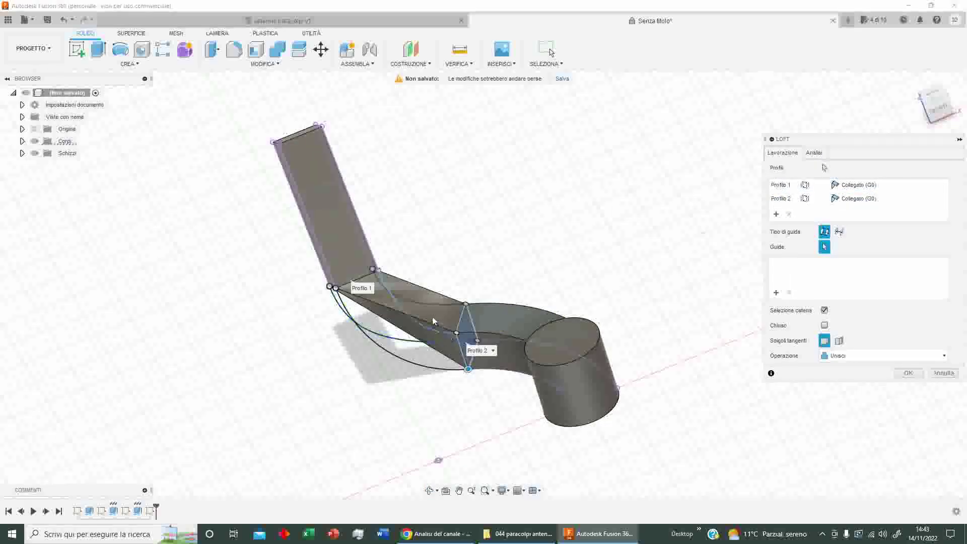
pyautogui.click(431, 303)
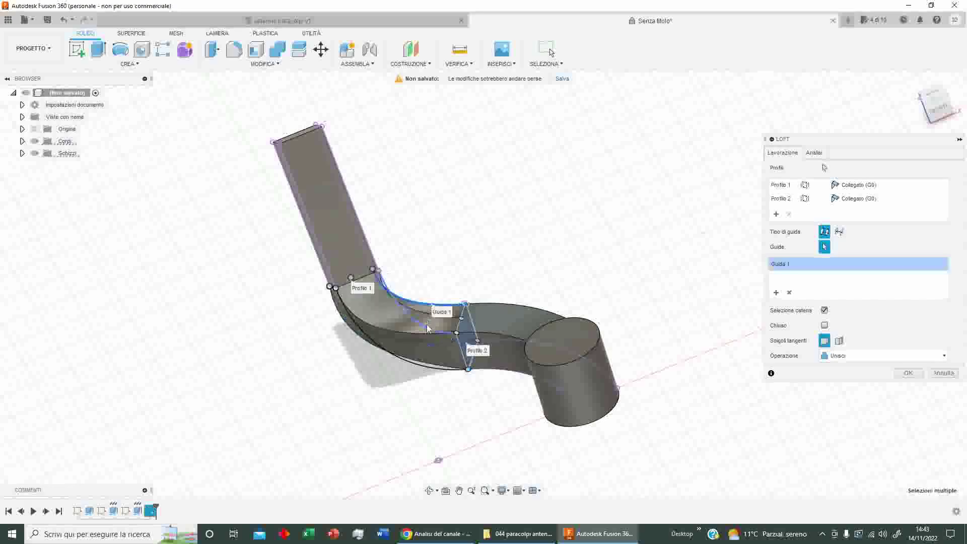
pyautogui.click(427, 328)
pyautogui.keyDown('shift'); pyautogui.moveTo(394, 365); pyautogui.dragTo(448, 266, button='middle'); pyautogui.keyUp('shift')
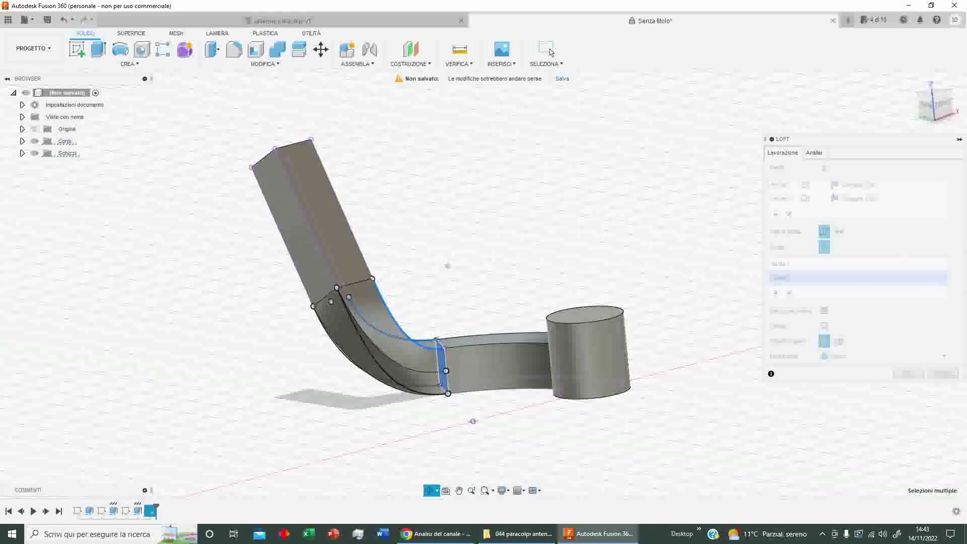
pyautogui.click(387, 374)
pyautogui.keyDown('shift'); pyautogui.moveTo(387, 374); pyautogui.dragTo(361, 384, button='middle'); pyautogui.keyUp('shift')
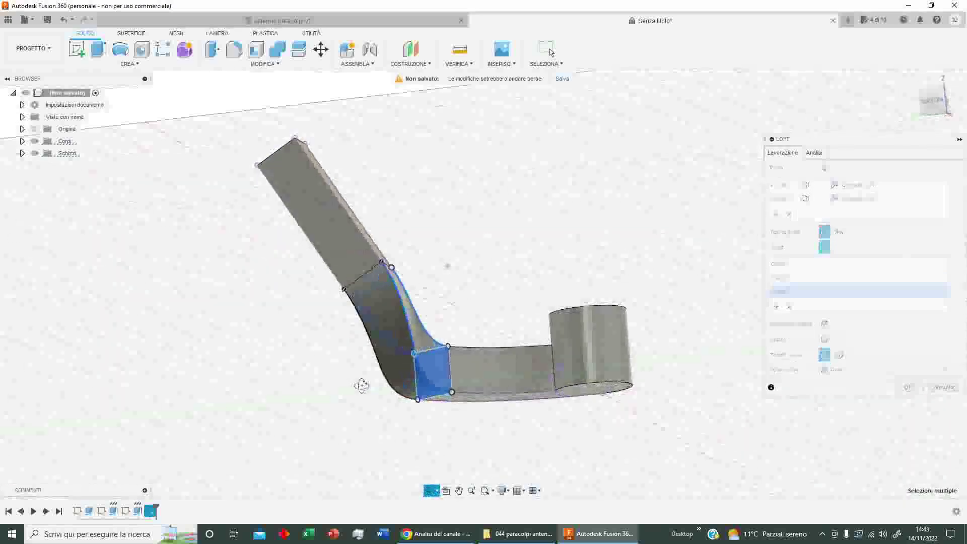
pyautogui.click(388, 387)
pyautogui.keyDown('shift'); pyautogui.moveTo(288, 378); pyautogui.dragTo(443, 373, button='middle'); pyautogui.keyUp('shift')
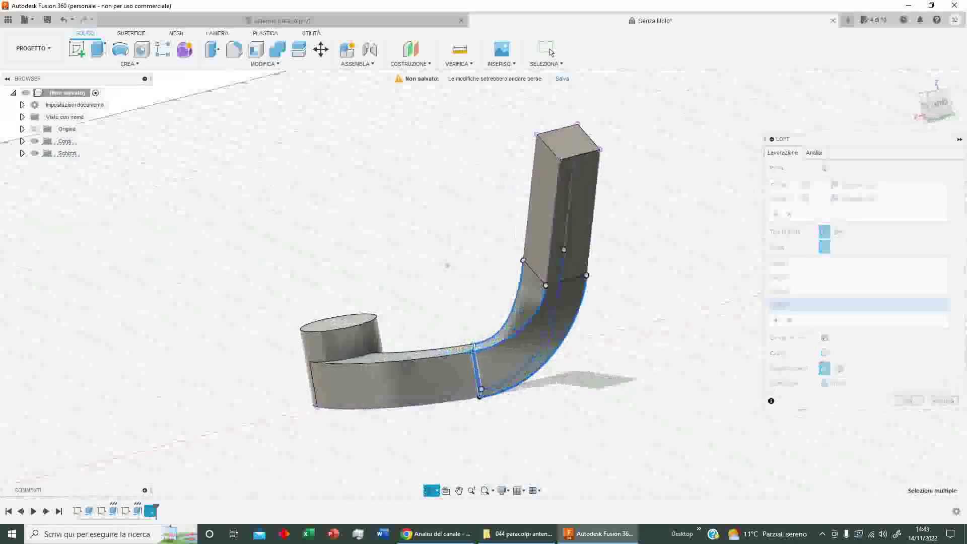
pyautogui.click(898, 406)
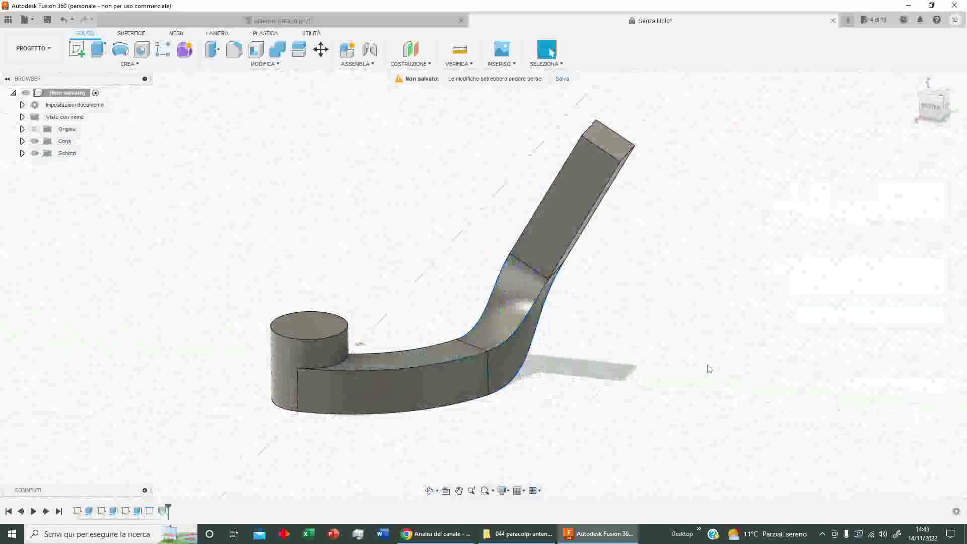
pyautogui.moveTo(433, 285)
pyautogui.keyDown('shift'); pyautogui.mouseDown(button='middle')
pyautogui.moveTo(474, 304)
pyautogui.moveTo(431, 284)
pyautogui.mouseUp(button='middle'); pyautogui.keyUp('shift')
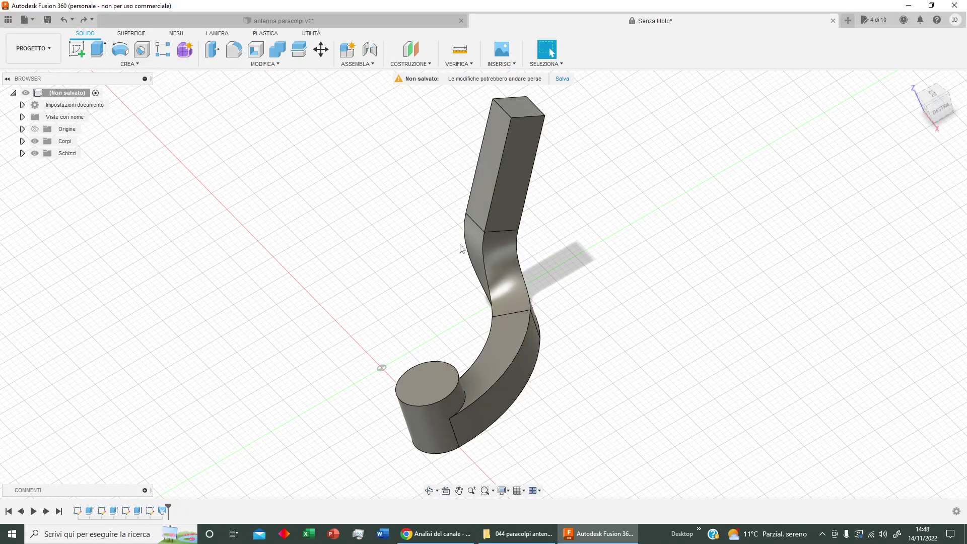
# Sketch a centred 5 mm circle on the cylinder's top face
pyautogui.click(443, 374)
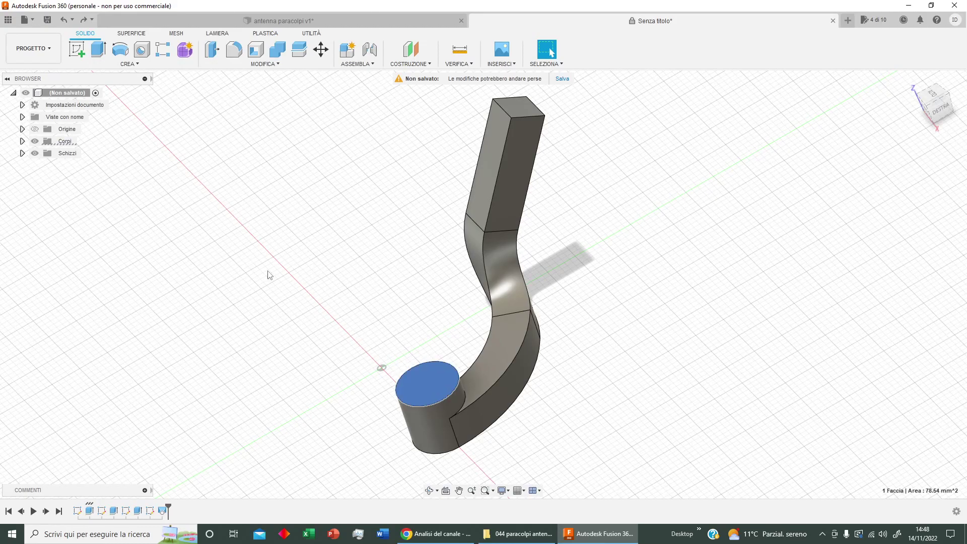
pyautogui.click(80, 52)
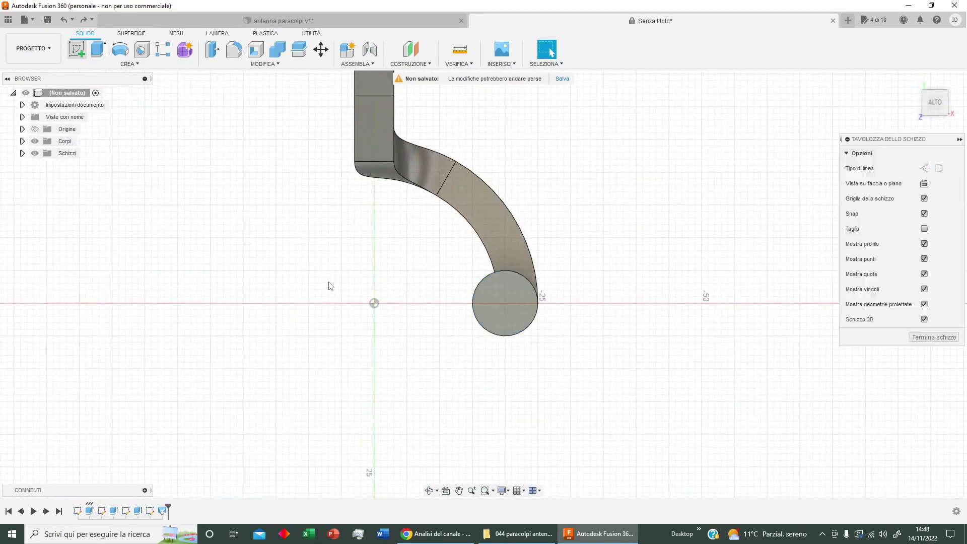
pyautogui.press('c')
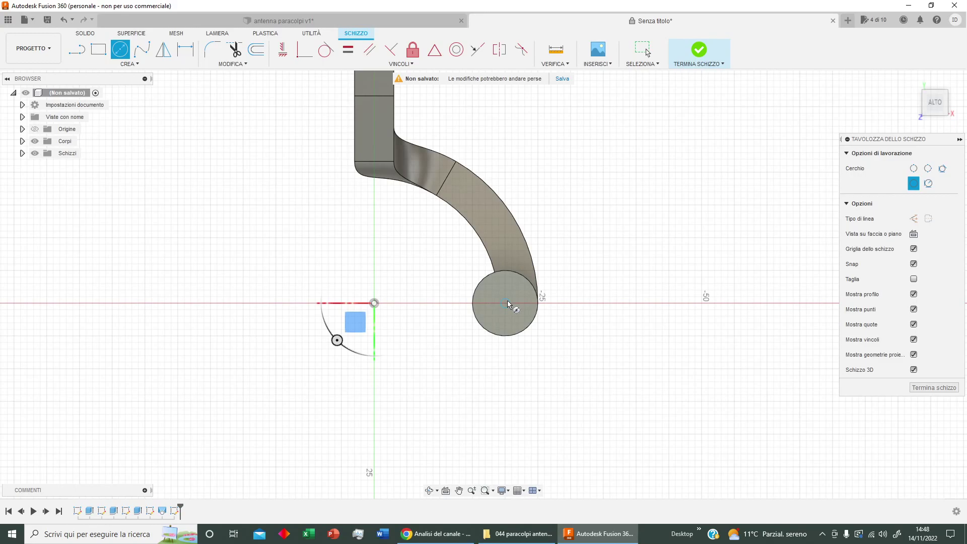
pyautogui.click(505, 302)
pyautogui.write('5')
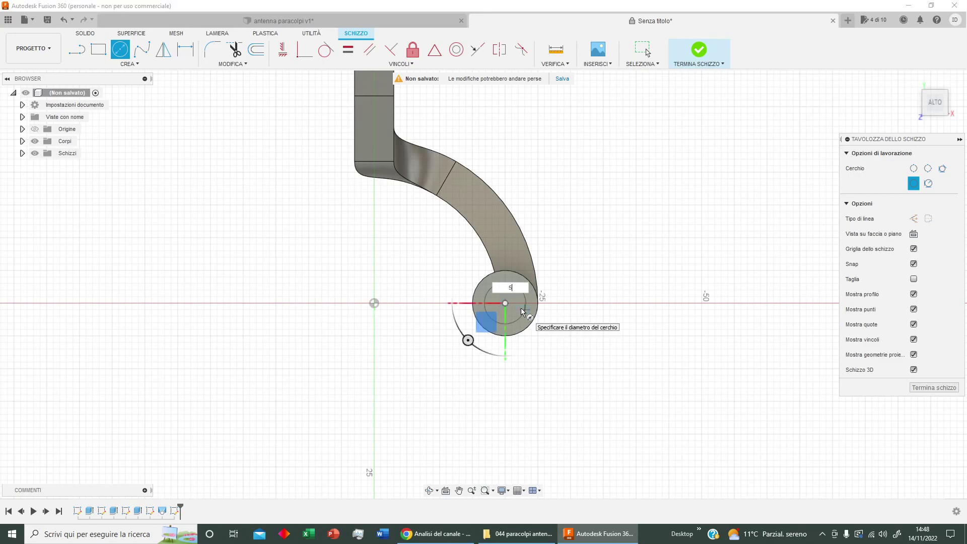
pyautogui.press('Return')
pyautogui.press('Escape')
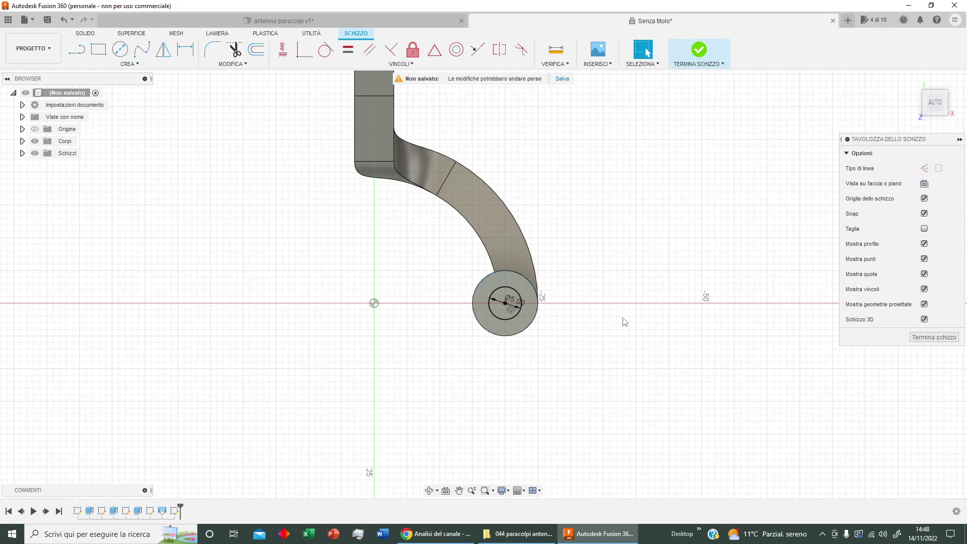
pyautogui.click(699, 51)
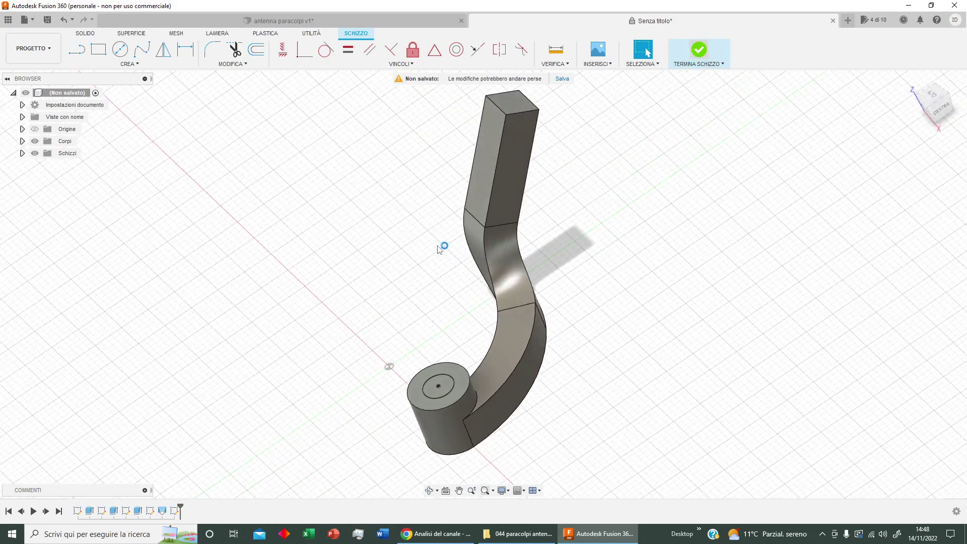
# Cut the 5 mm circle through the whole cylinder with extent Through All
pyautogui.click(103, 51)
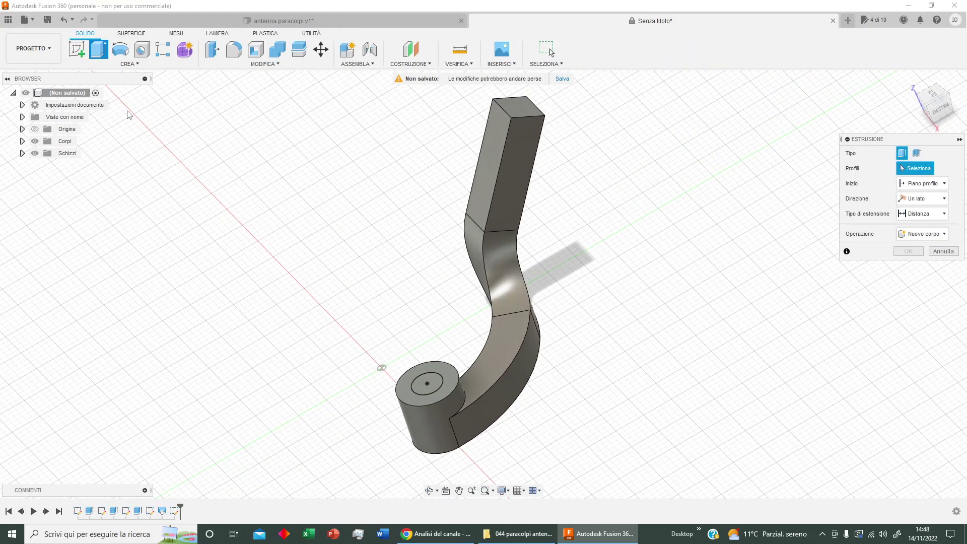
pyautogui.click(427, 384)
pyautogui.moveTo(427, 385); pyautogui.dragTo(456, 465)
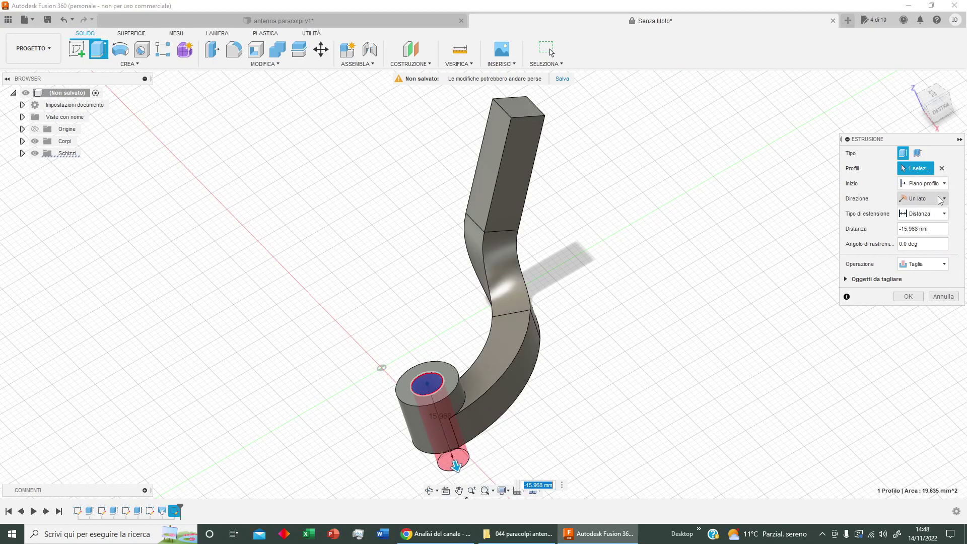
pyautogui.click(944, 215)
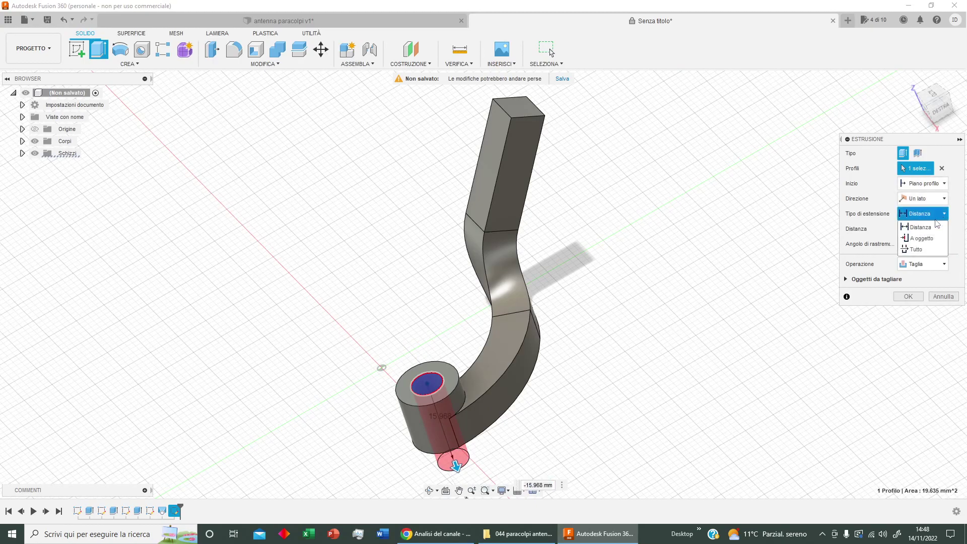
pyautogui.click(931, 250)
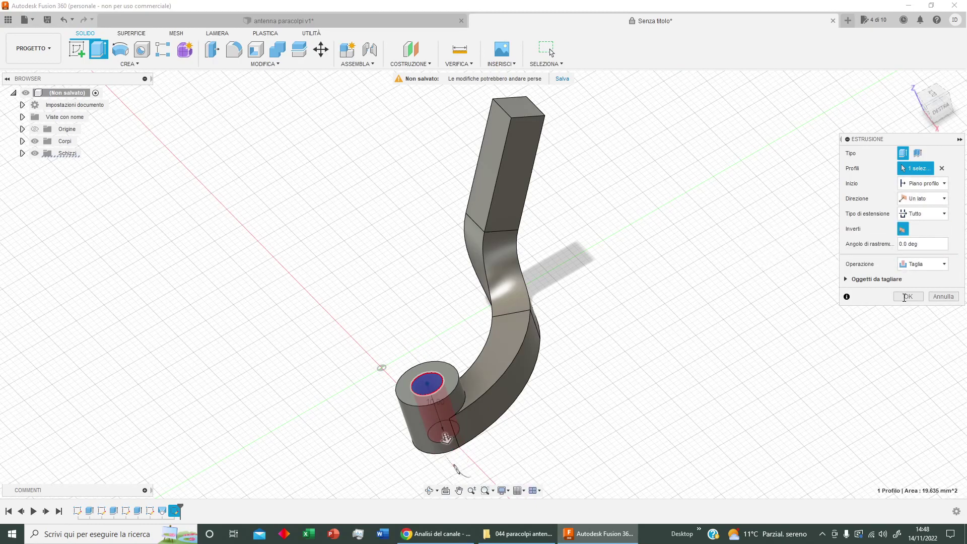
pyautogui.click(904, 297)
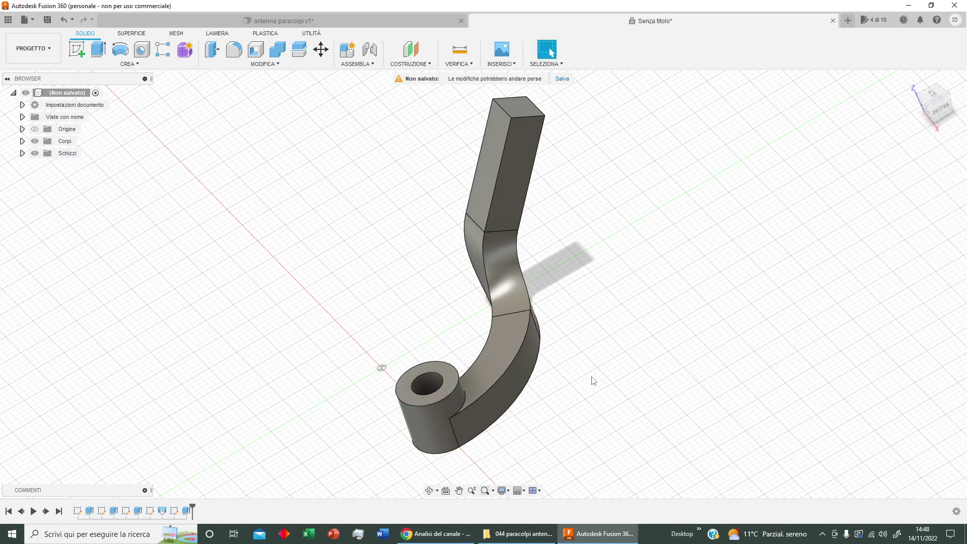
# Mirror the curved arm body across the mirror plane and join it to the bracket
pyautogui.click(136, 64)
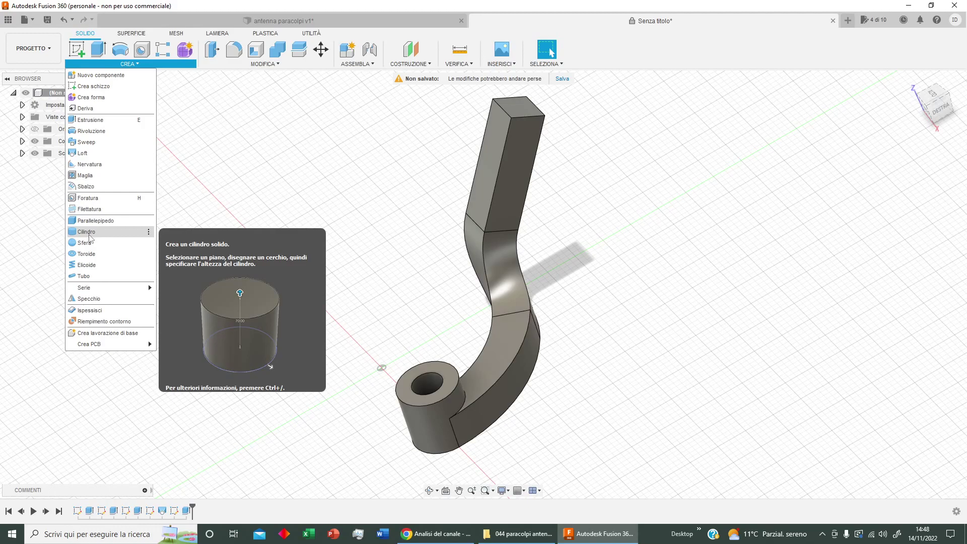
pyautogui.click(88, 298)
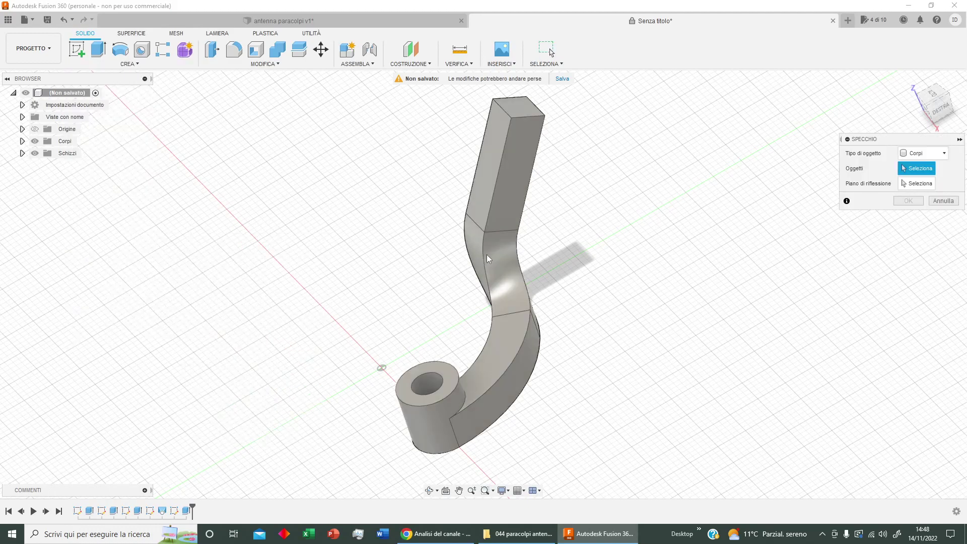
pyautogui.click(515, 206)
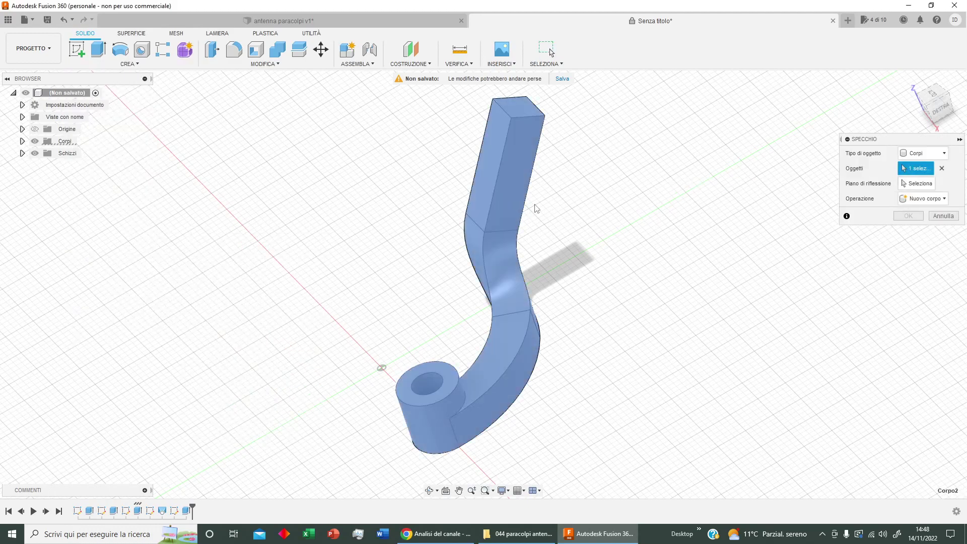
pyautogui.click(917, 183)
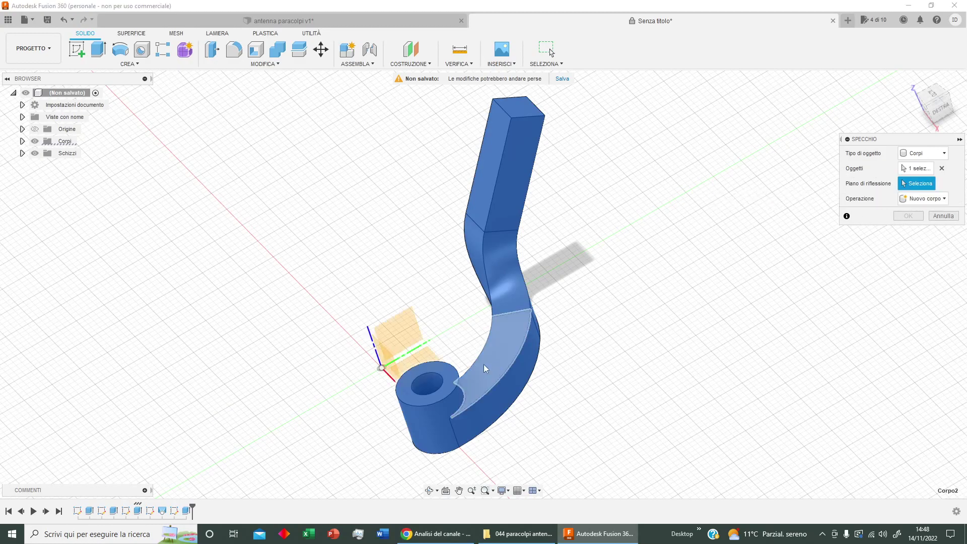
pyautogui.click(404, 318)
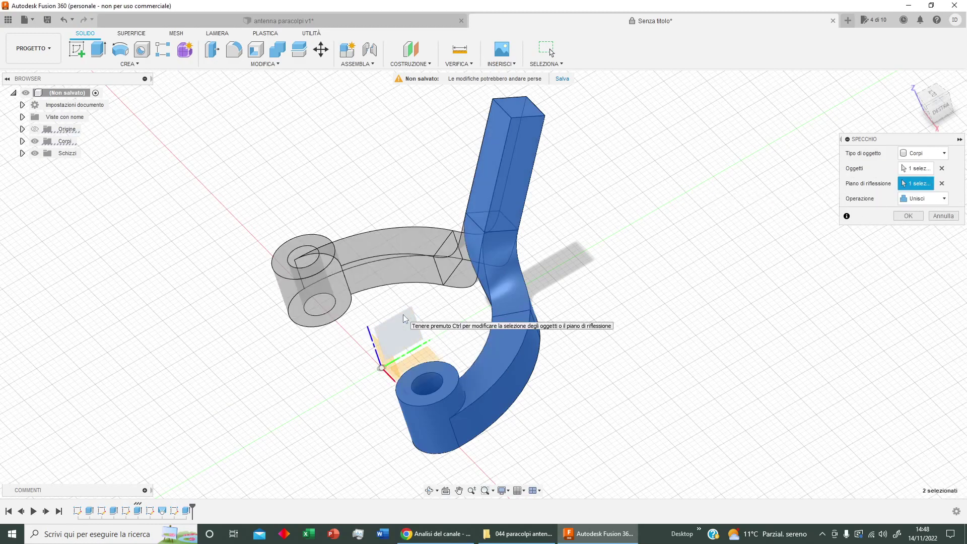
pyautogui.click(908, 216)
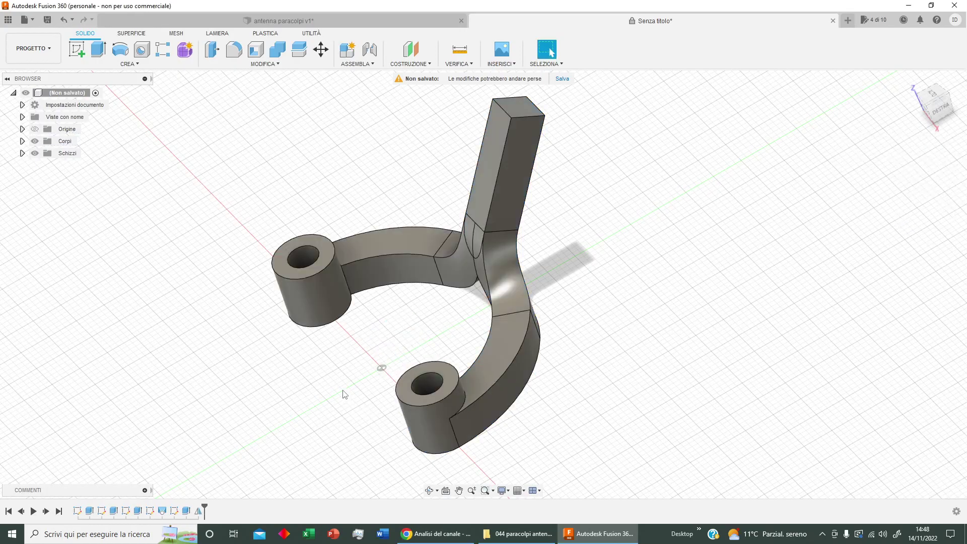
pyautogui.moveTo(324, 385)
pyautogui.keyDown('shift'); pyautogui.mouseDown(button='middle')
pyautogui.moveTo(550, 52)
pyautogui.moveTo(431, 393)
pyautogui.mouseUp(button='middle'); pyautogui.keyUp('shift')
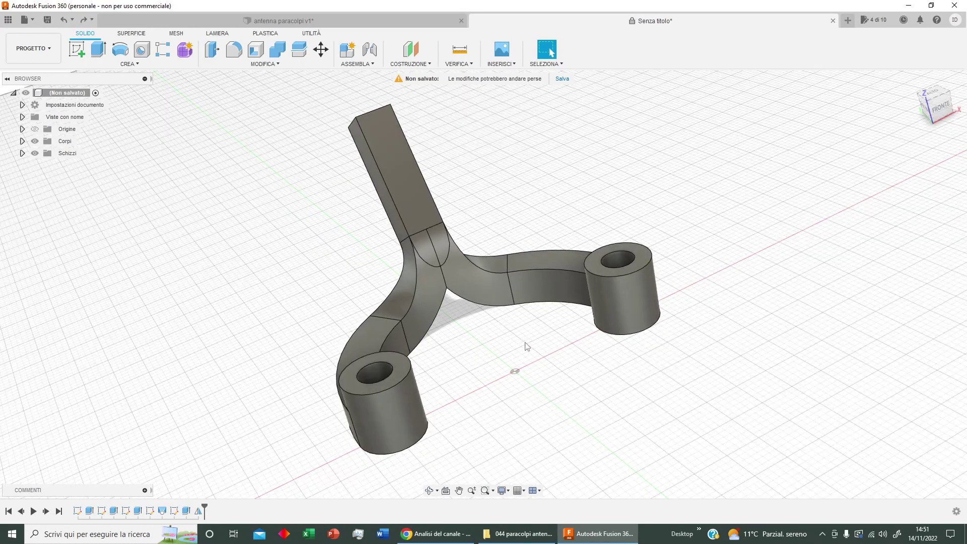
# Sketch a circle on the square post's top face
pyautogui.keyDown('shift'); pyautogui.moveTo(286, 261); pyautogui.dragTo(474, 114, button='middle'); pyautogui.keyUp('shift')
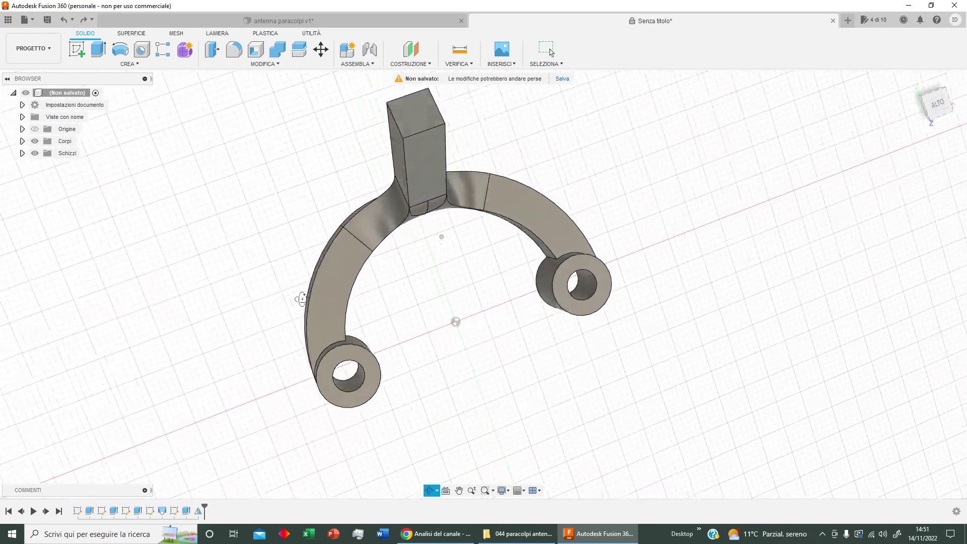
pyautogui.click(409, 121)
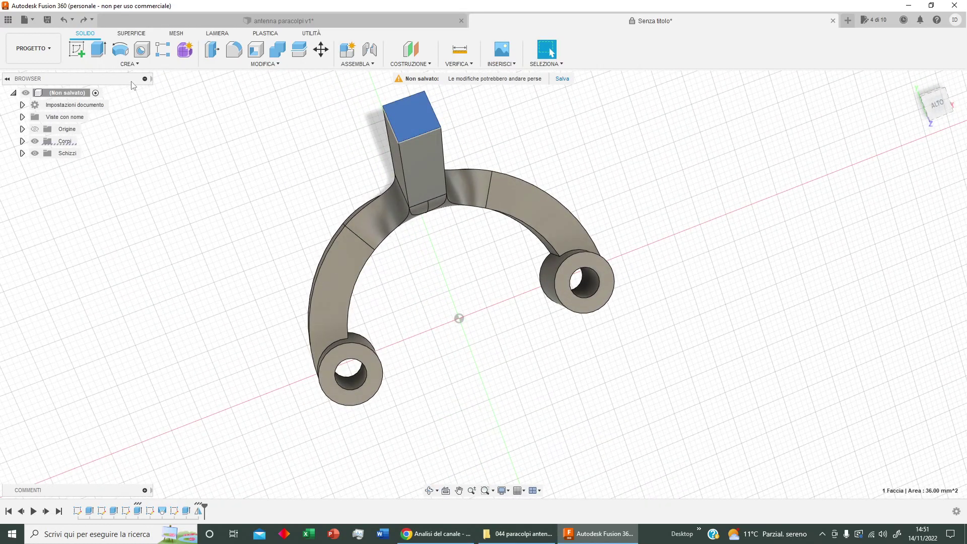
pyautogui.click(77, 49)
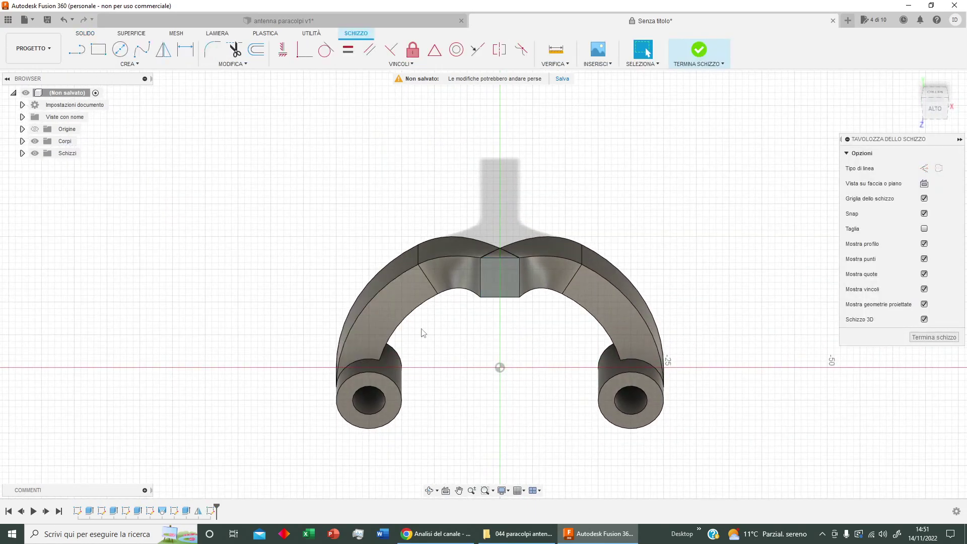
pyautogui.click(120, 49)
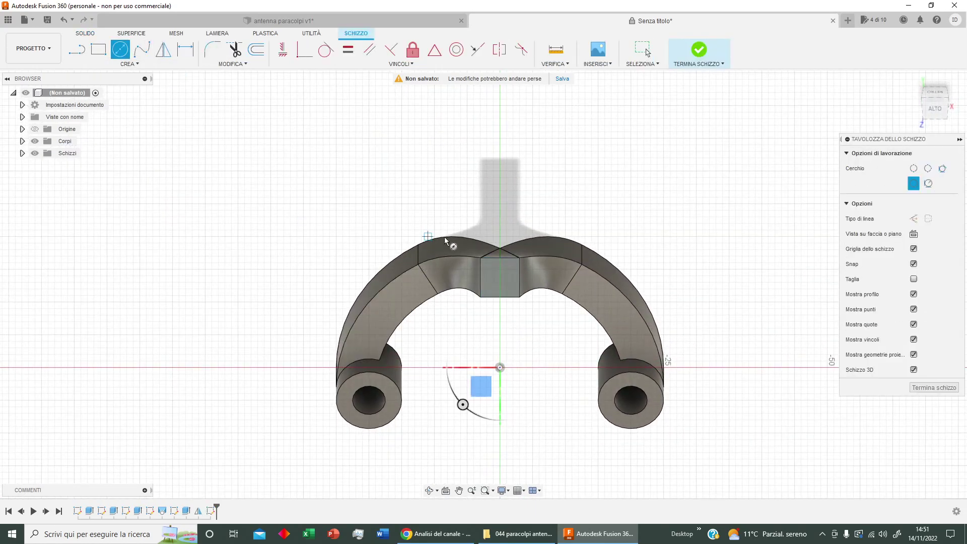
pyautogui.click(493, 275)
pyautogui.click(533, 250)
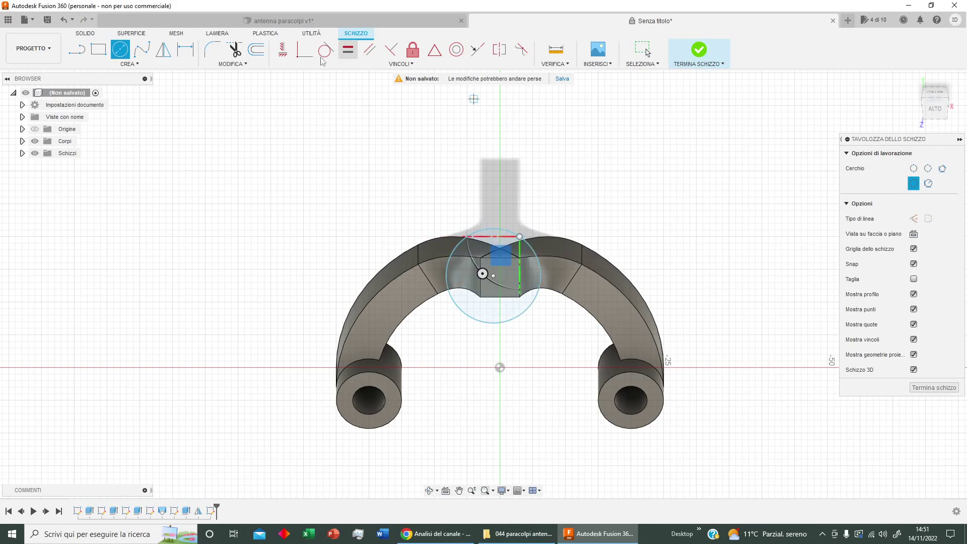
# Constrain the circle through the square's corner with its centre on the axis
pyautogui.click(304, 49)
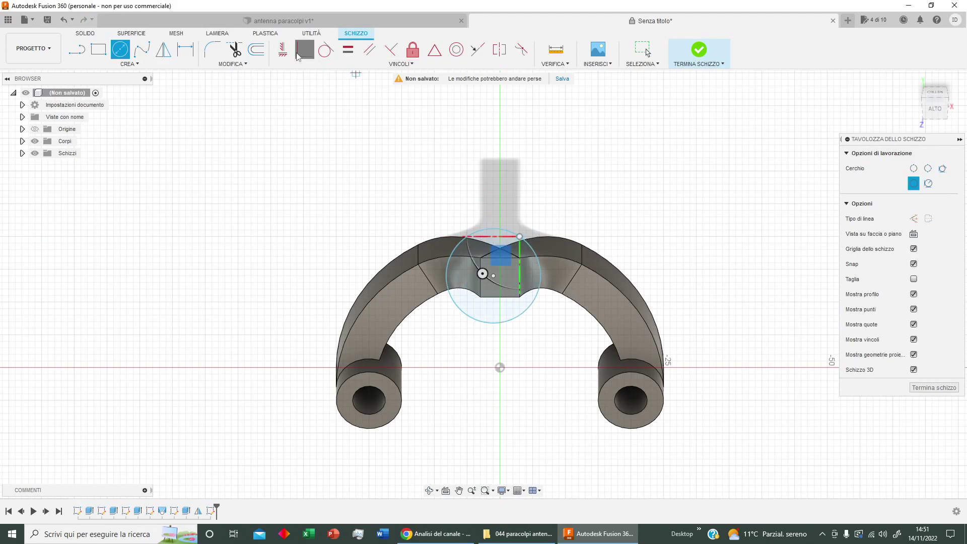
pyautogui.click(495, 228)
pyautogui.click(520, 259)
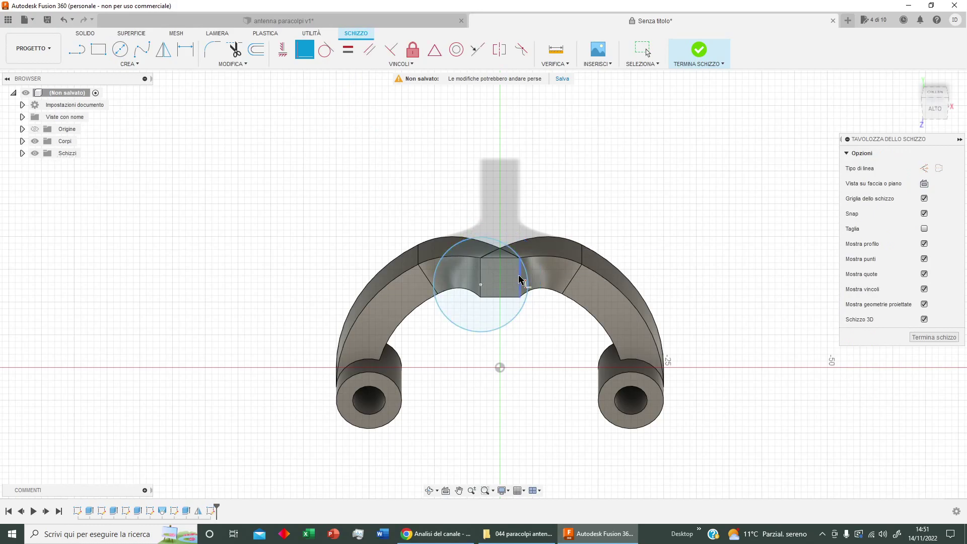
pyautogui.click(482, 268)
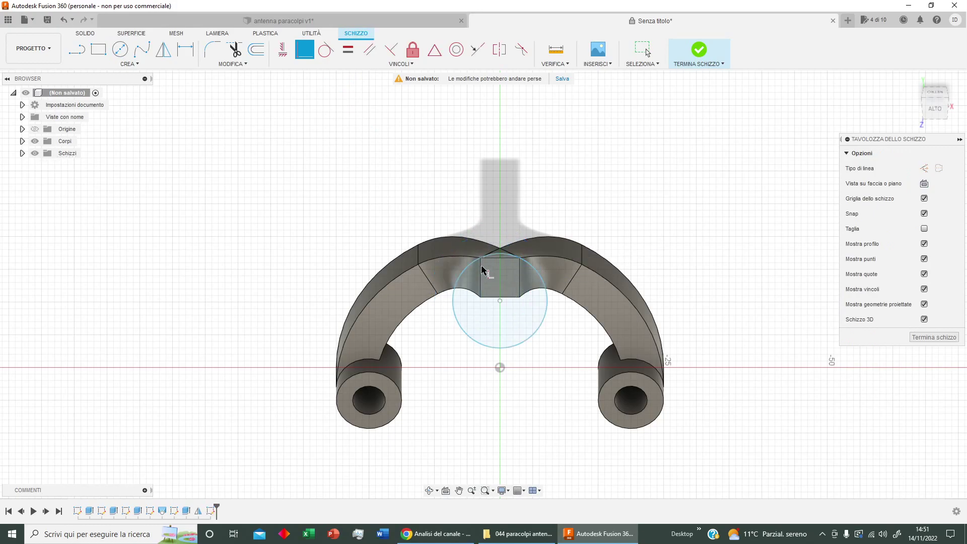
pyautogui.click(460, 328)
pyautogui.hotkey('ctrl', 'z')
pyautogui.press('Escape')
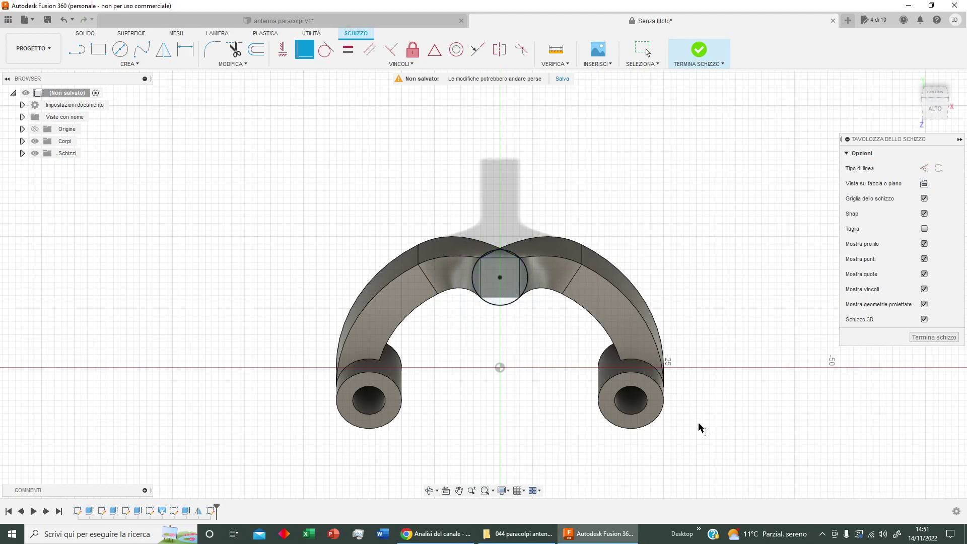
pyautogui.click(699, 51)
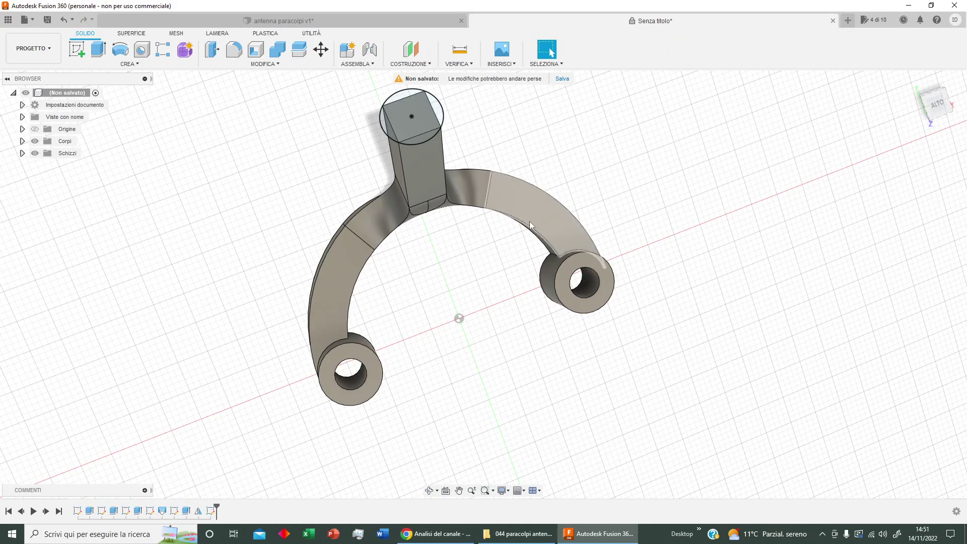
# Extrude the square and surrounding circle segments 10 mm, joining a cylinder onto the post
pyautogui.moveTo(451, 268); pyautogui.dragTo(473, 335, button='middle')
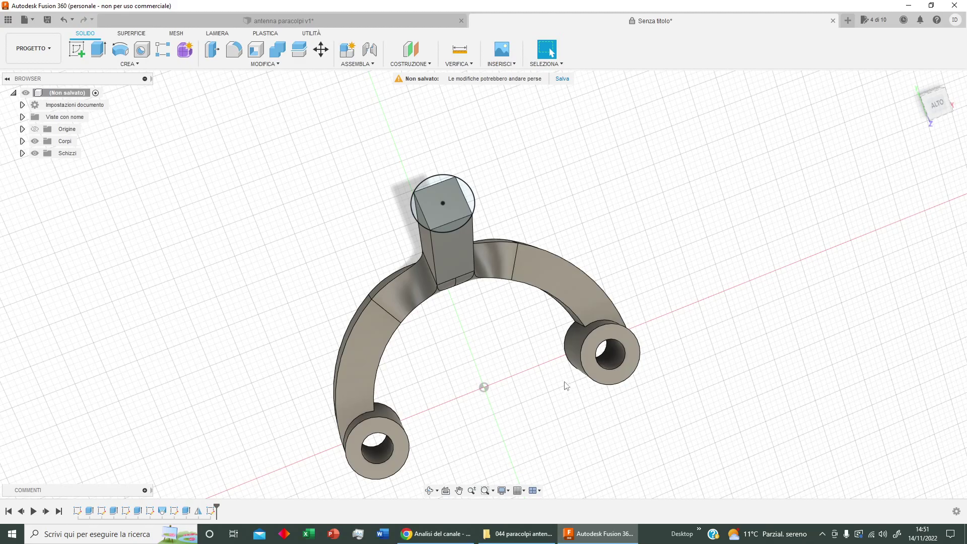
pyautogui.click(101, 52)
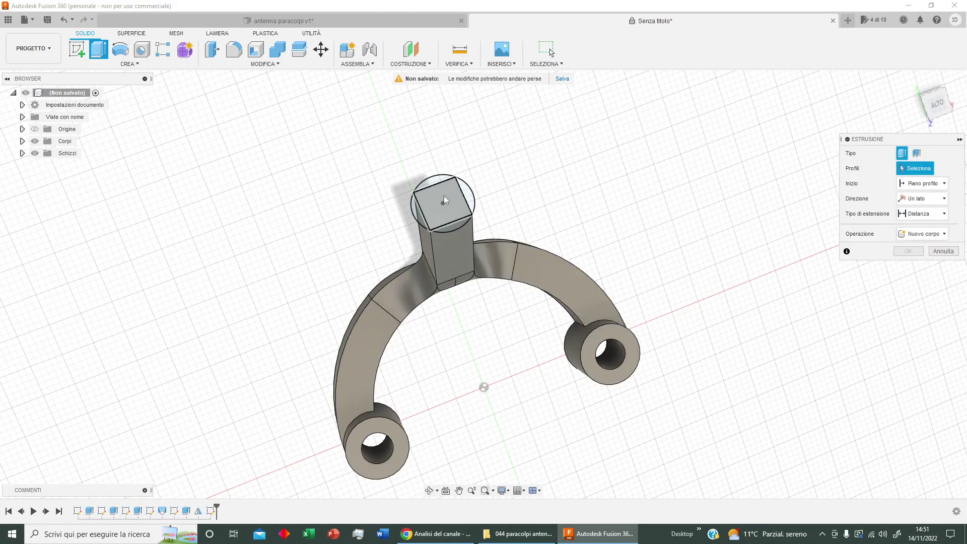
pyautogui.click(436, 181)
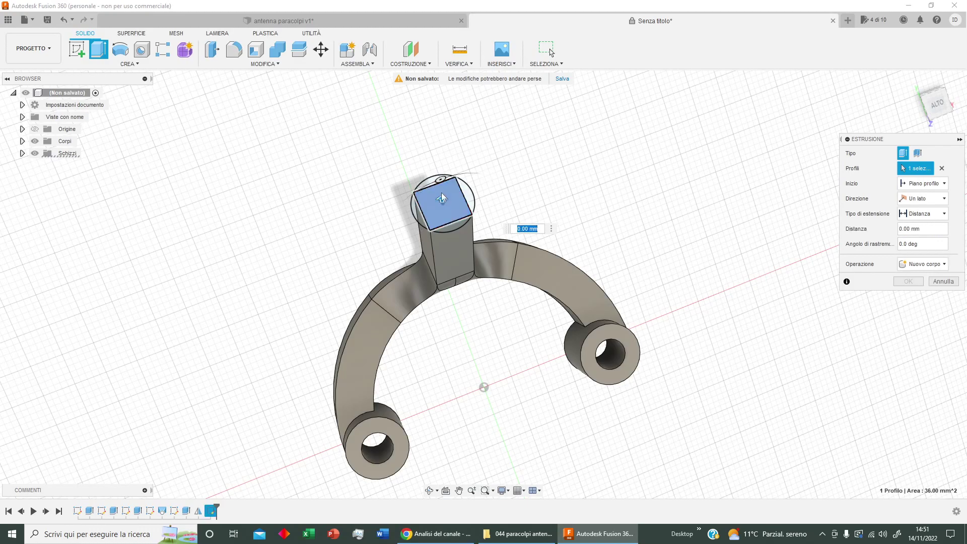
pyautogui.scroll(3, 463, 183)
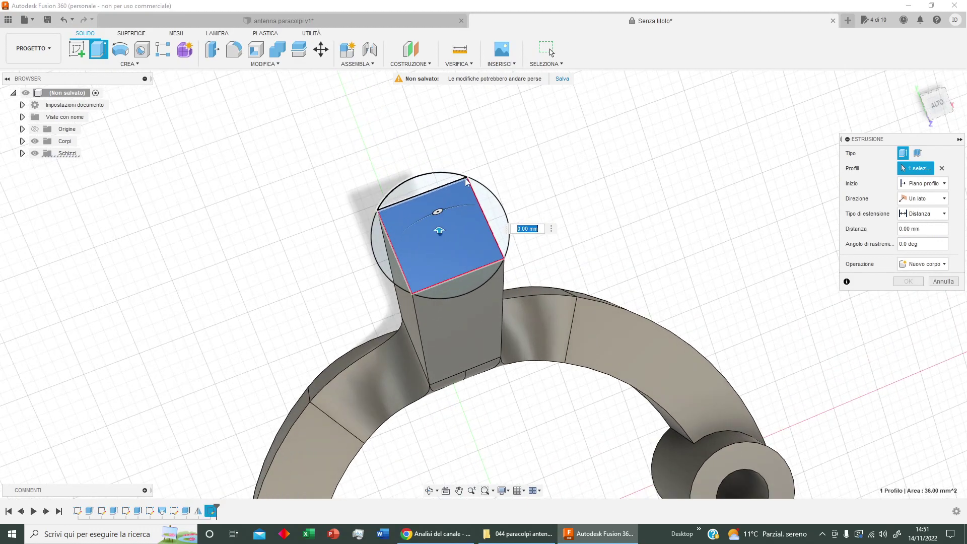
pyautogui.click(500, 214)
pyautogui.click(417, 198)
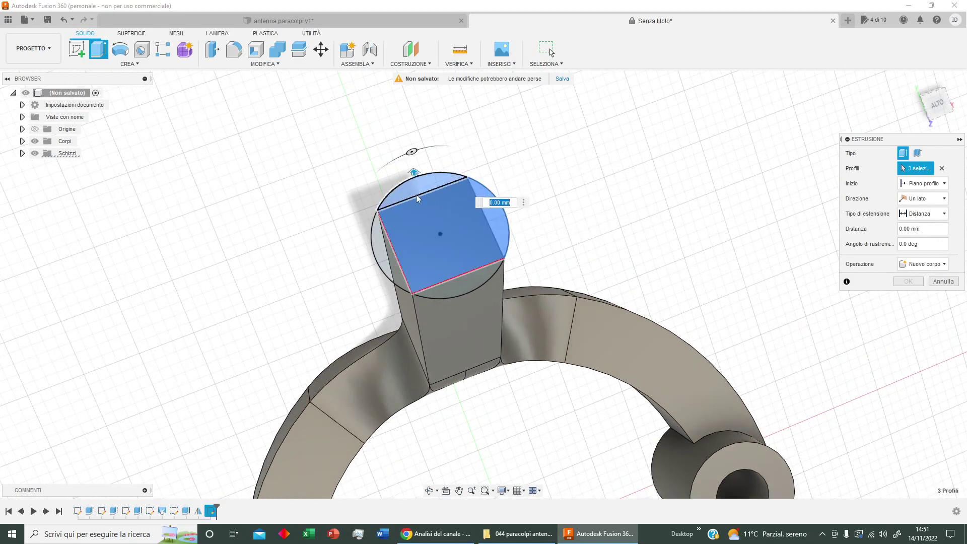
pyautogui.click(388, 247)
pyautogui.click(440, 294)
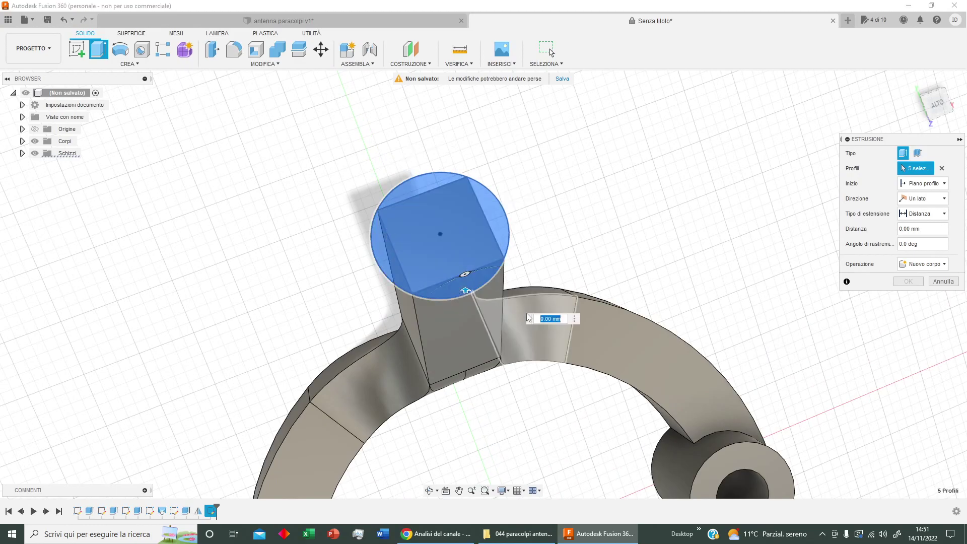
pyautogui.write('10')
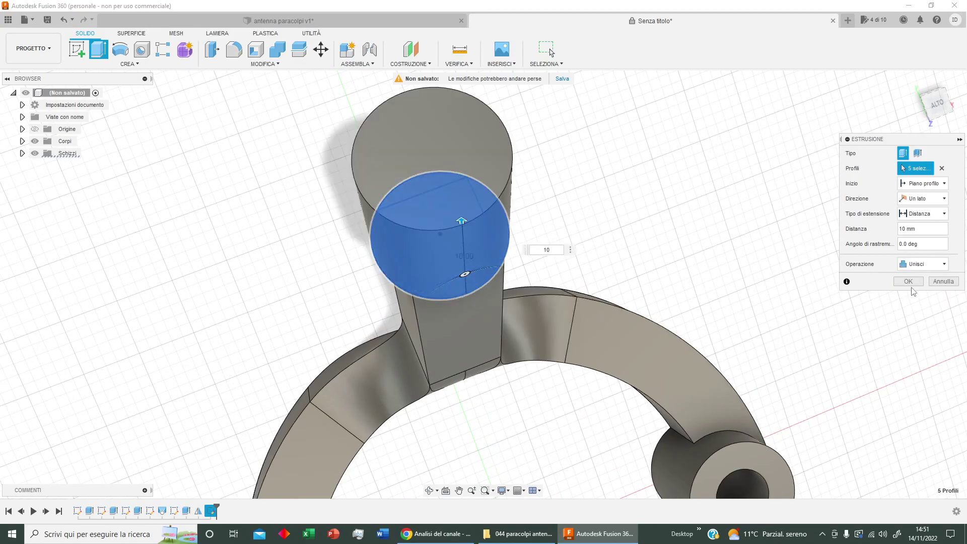
pyautogui.click(905, 283)
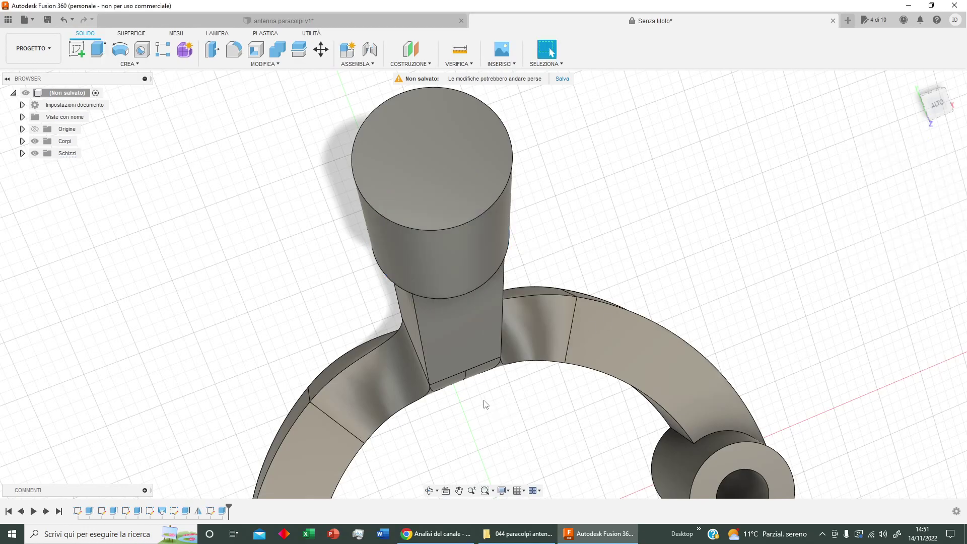
pyautogui.keyDown('shift'); pyautogui.moveTo(485, 405); pyautogui.dragTo(517, 276, button='middle'); pyautogui.keyUp('shift')
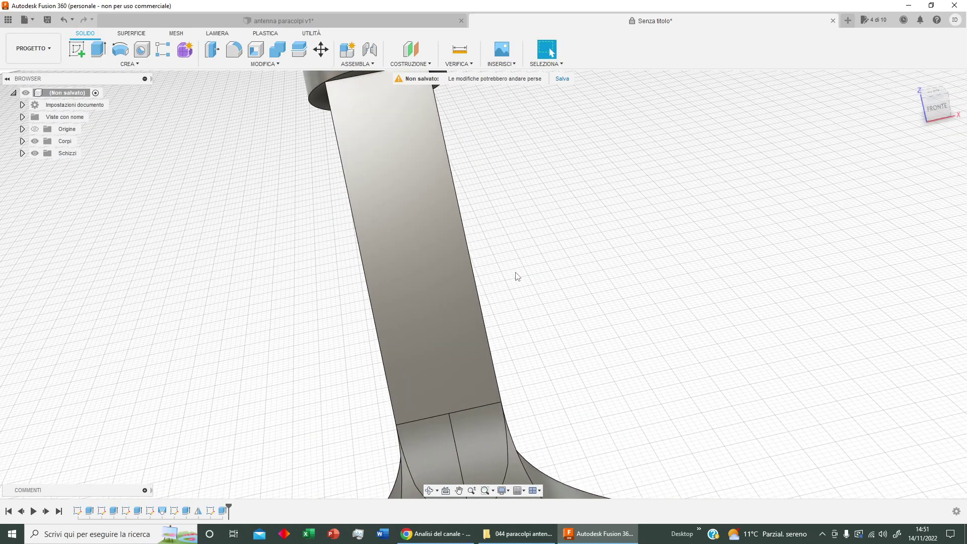
# Sketch a 20 mm circle centred on the cylinder's top face and finish the sketch
pyautogui.scroll(-3, 517, 277)
pyautogui.scroll(-3, 509, 300)
pyautogui.keyDown('shift'); pyautogui.moveTo(509, 300); pyautogui.dragTo(516, 307, button='middle'); pyautogui.keyUp('shift')
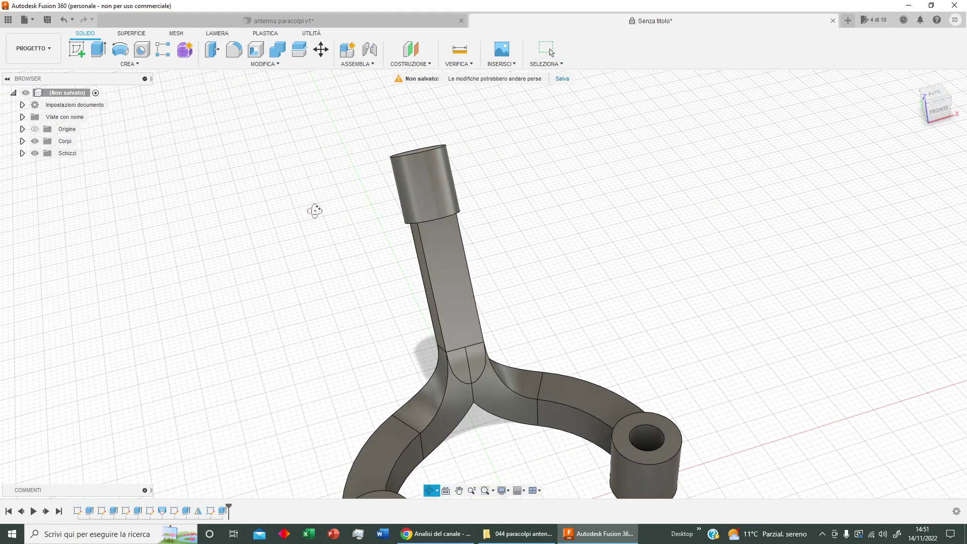
pyautogui.keyDown('shift'); pyautogui.moveTo(320, 209); pyautogui.dragTo(337, 264, button='middle'); pyautogui.keyUp('shift')
pyautogui.click(457, 220)
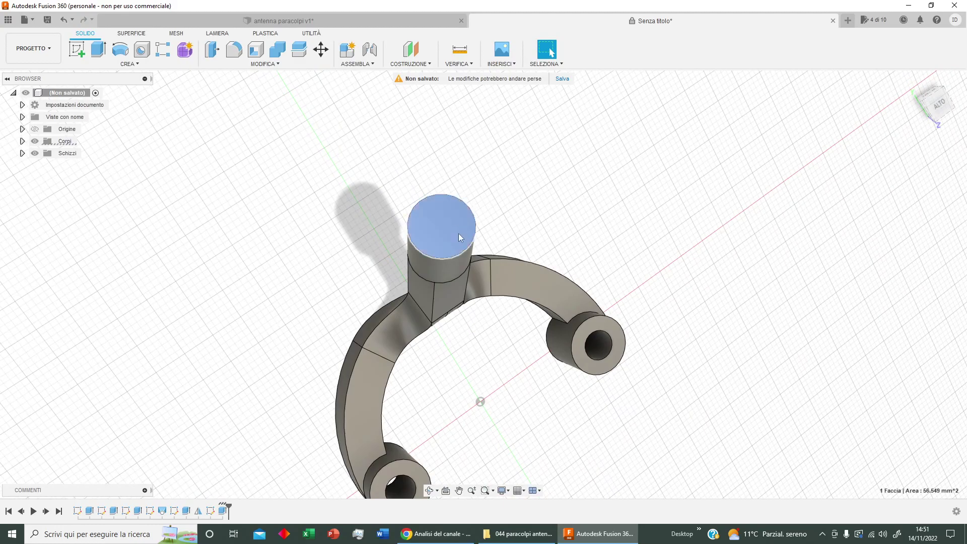
pyautogui.click(77, 51)
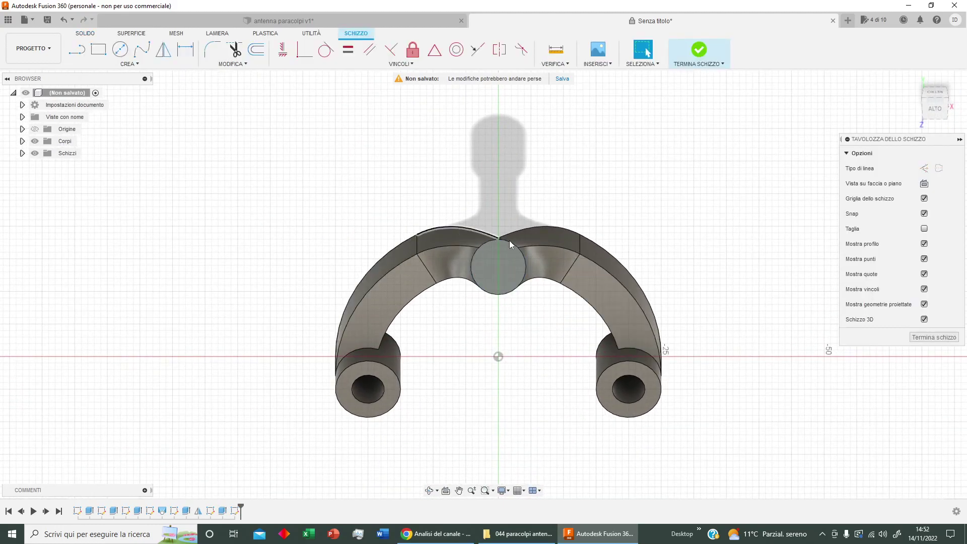
pyautogui.press('c')
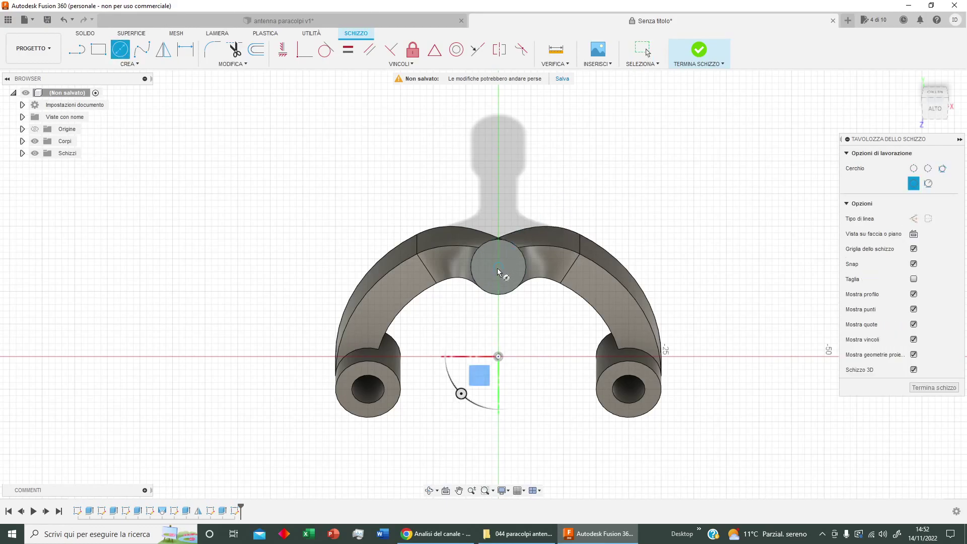
pyautogui.click(498, 268)
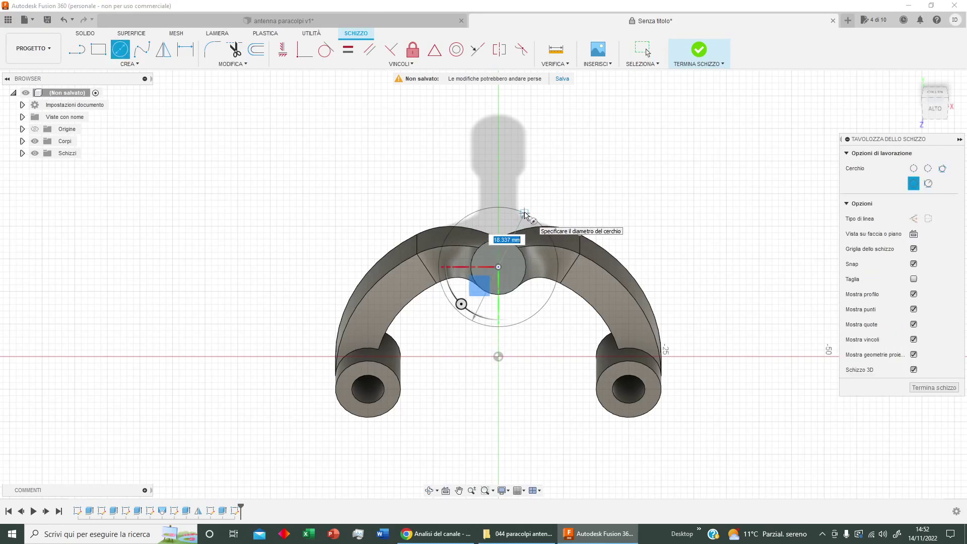
pyautogui.write('0')
pyautogui.press('Return')
pyautogui.press('Escape')
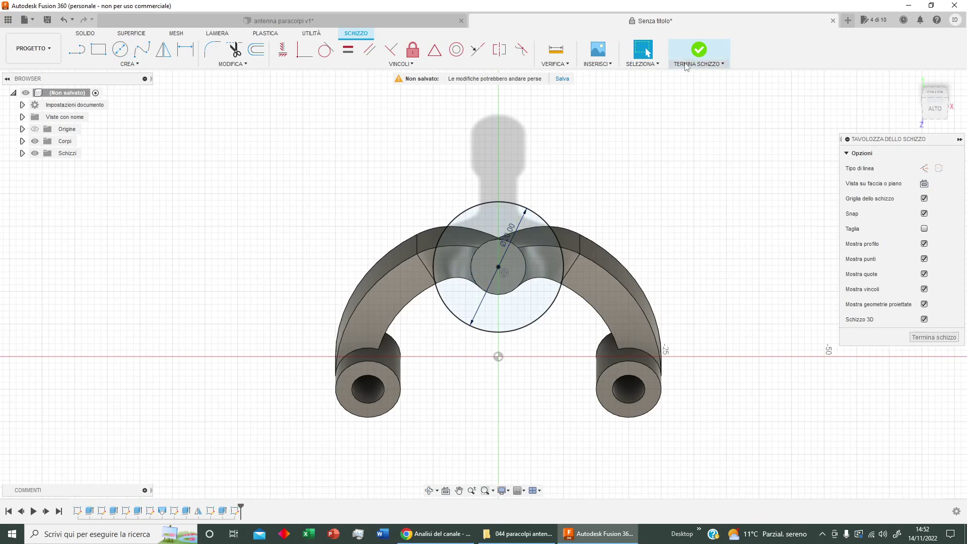
pyautogui.click(712, 48)
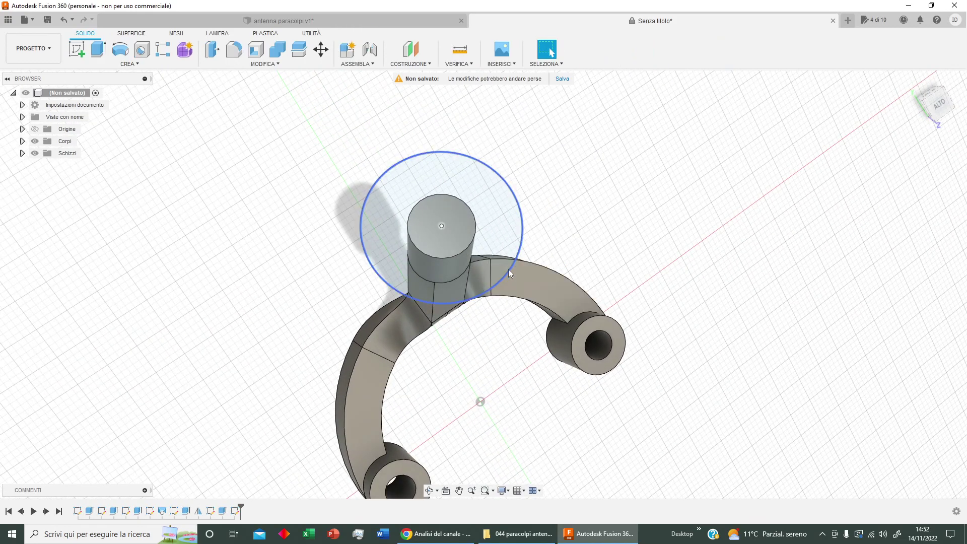
# Extrude both circle profiles 2 mm to form the disk on the post
pyautogui.click(505, 248)
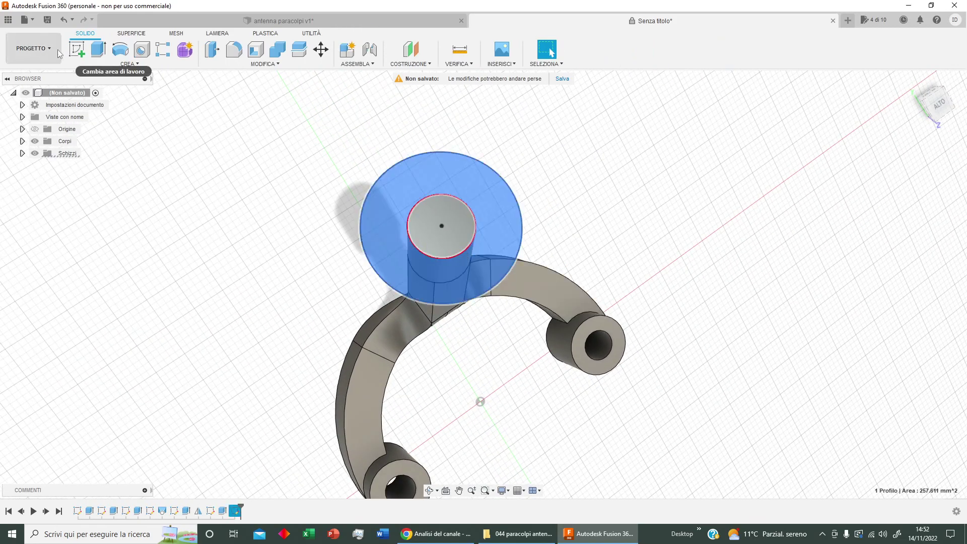
pyautogui.click(93, 50)
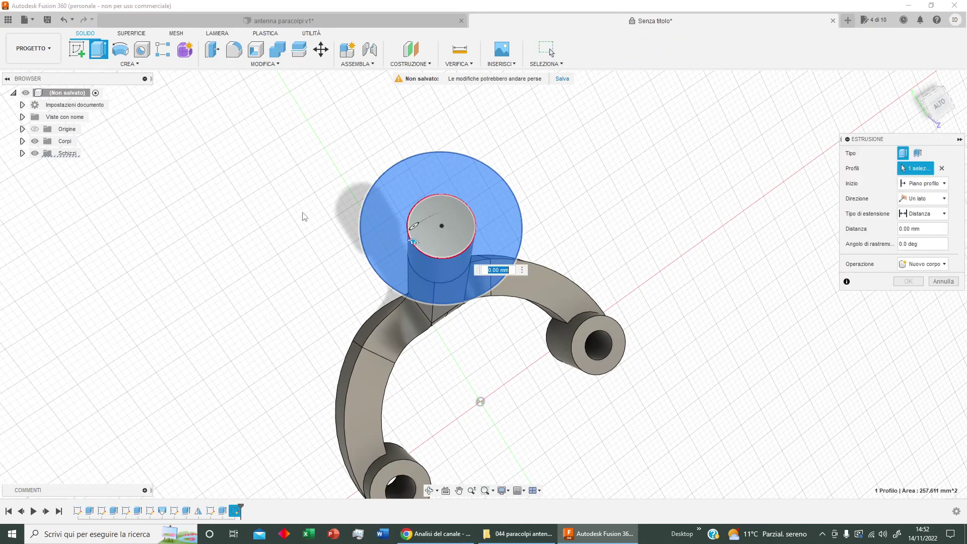
pyautogui.click(460, 234)
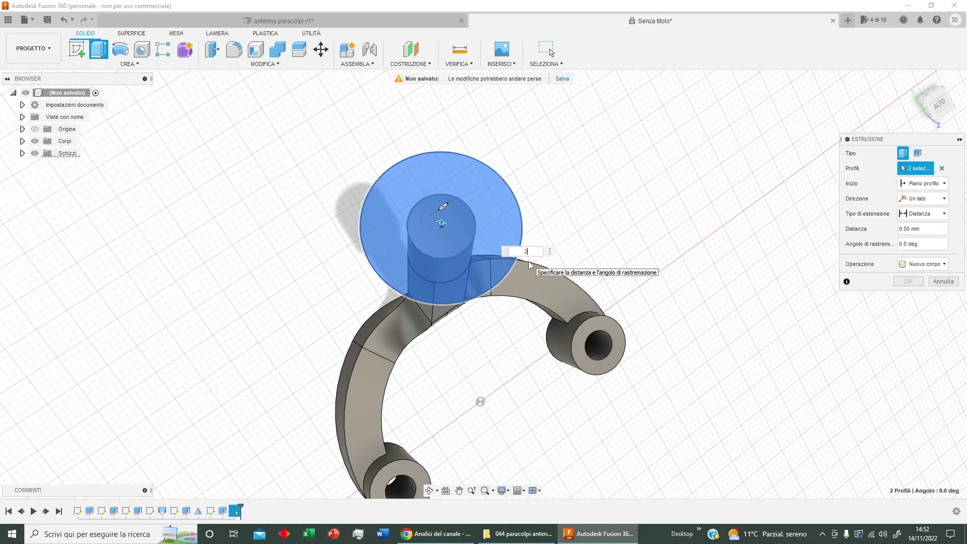
pyautogui.write('2')
pyautogui.press('Return')
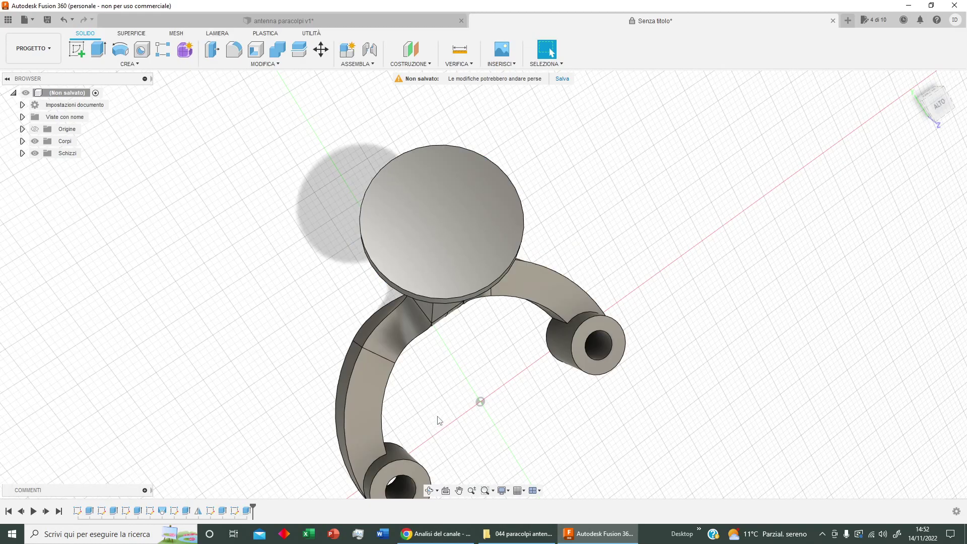
# Round the edge where the post meets the disk with a 6 mm fillet
pyautogui.keyDown('shift'); pyautogui.moveTo(438, 420); pyautogui.dragTo(485, 345, button='middle'); pyautogui.keyUp('shift')
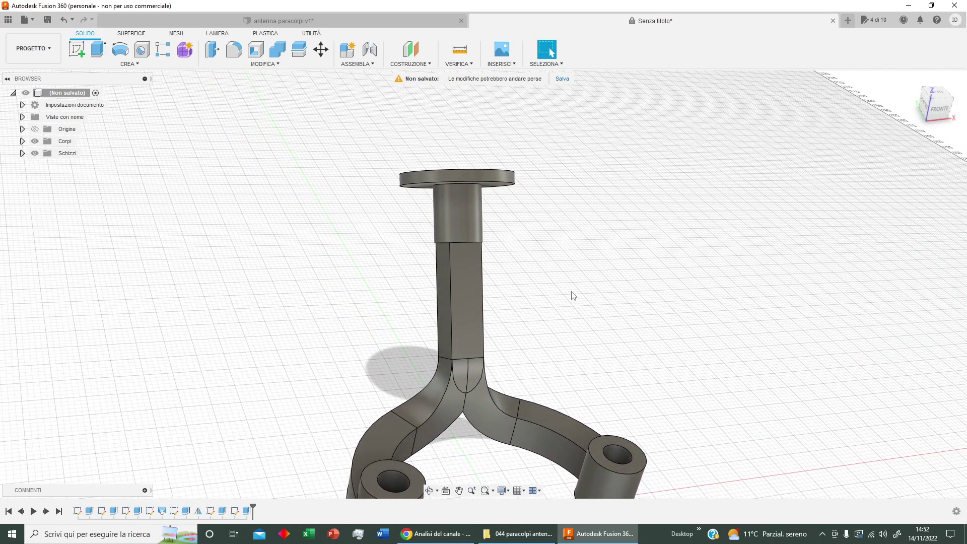
pyautogui.click(233, 49)
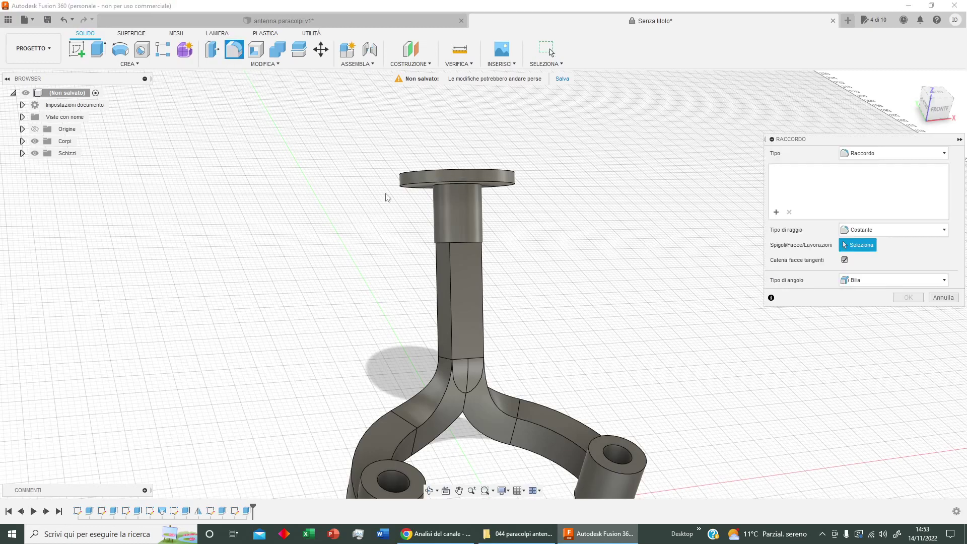
pyautogui.keyDown('shift'); pyautogui.moveTo(495, 330); pyautogui.dragTo(491, 319, button='middle'); pyautogui.keyUp('shift')
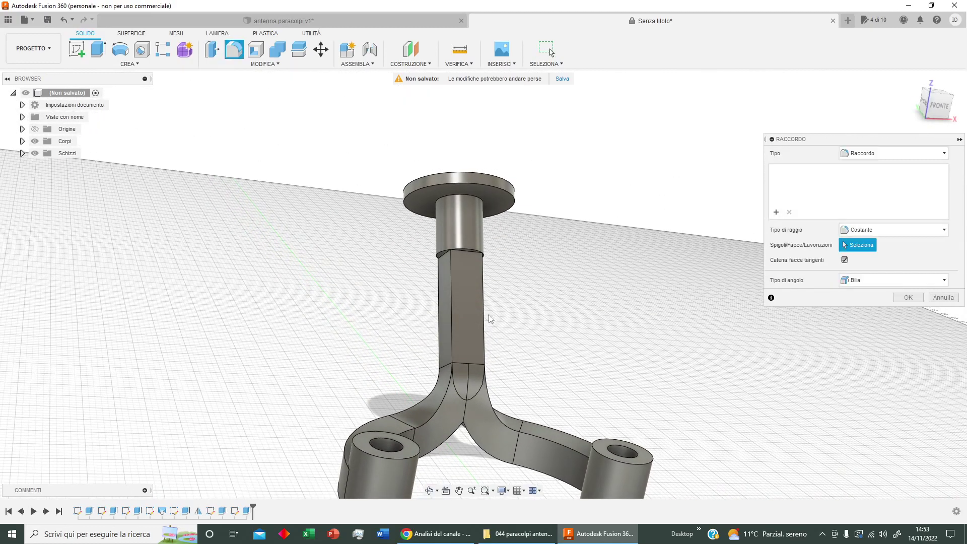
pyautogui.click(460, 200)
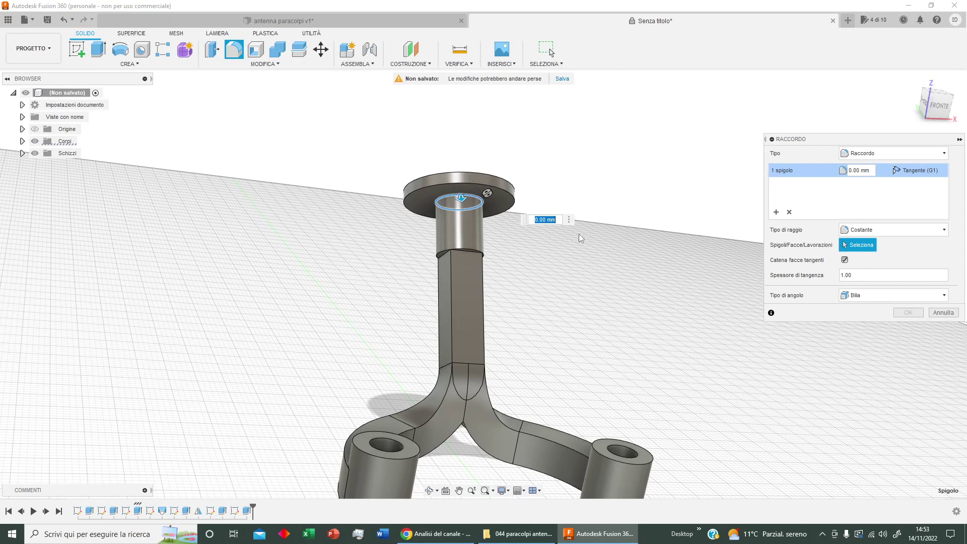
pyautogui.write('6')
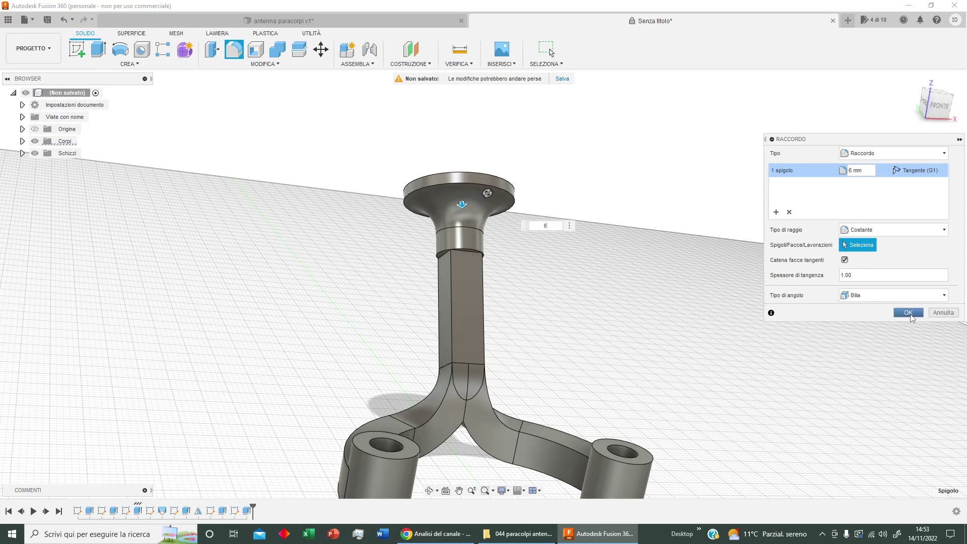
pyautogui.click(908, 313)
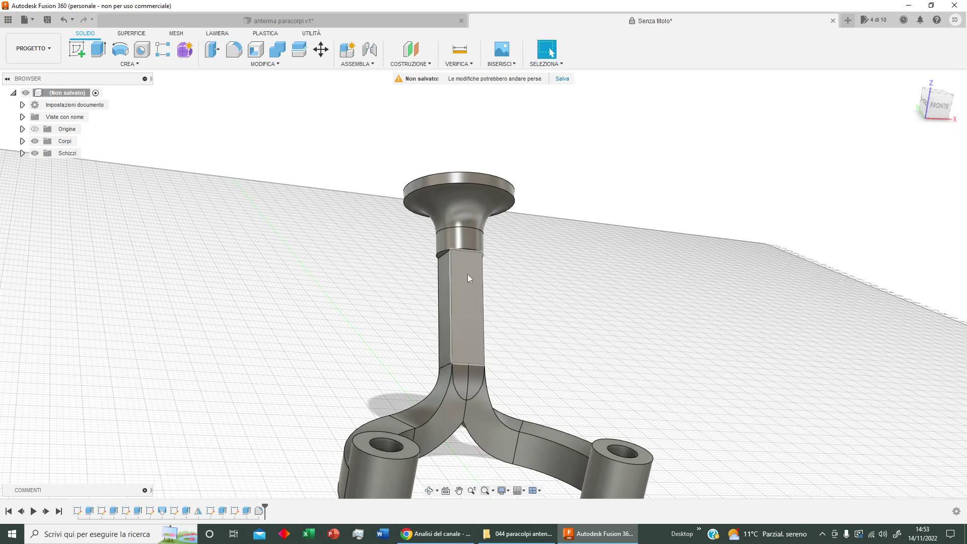
pyautogui.moveTo(465, 261)
pyautogui.keyDown('shift'); pyautogui.mouseDown(button='middle')
pyautogui.moveTo(455, 261)
pyautogui.moveTo(566, 297)
pyautogui.mouseUp(button='middle'); pyautogui.keyUp('shift')
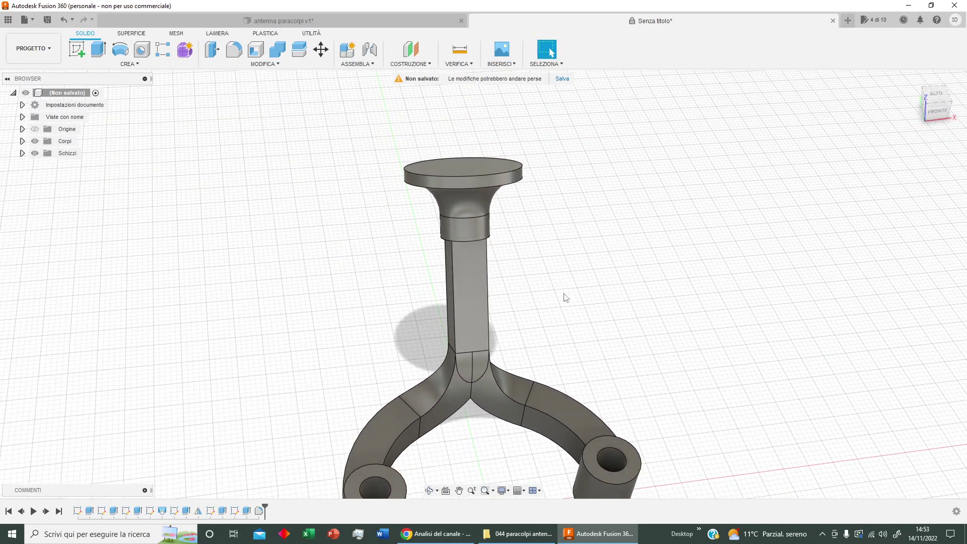
# Sketch a short 10 mm-radius centre-point arc at the top of the disk's circle
pyautogui.click(475, 164)
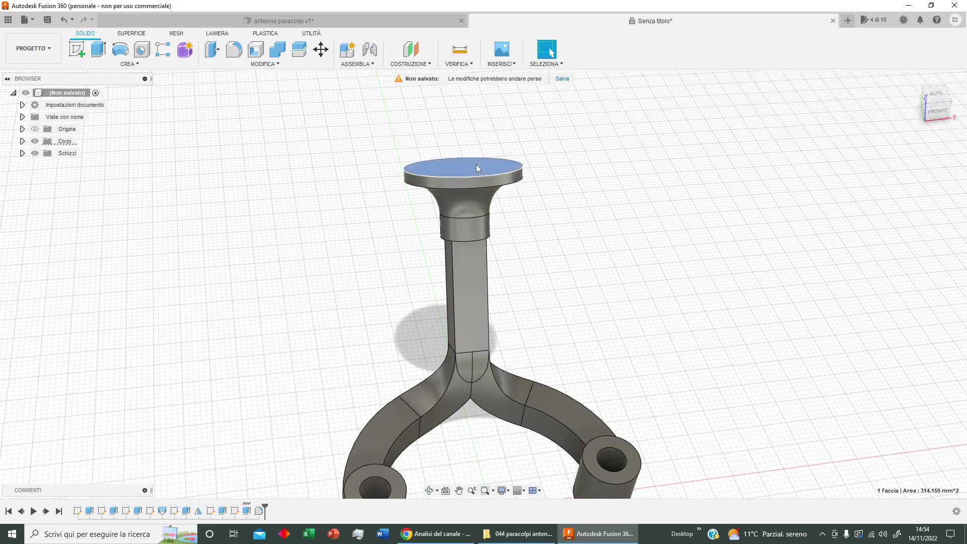
pyautogui.click(79, 49)
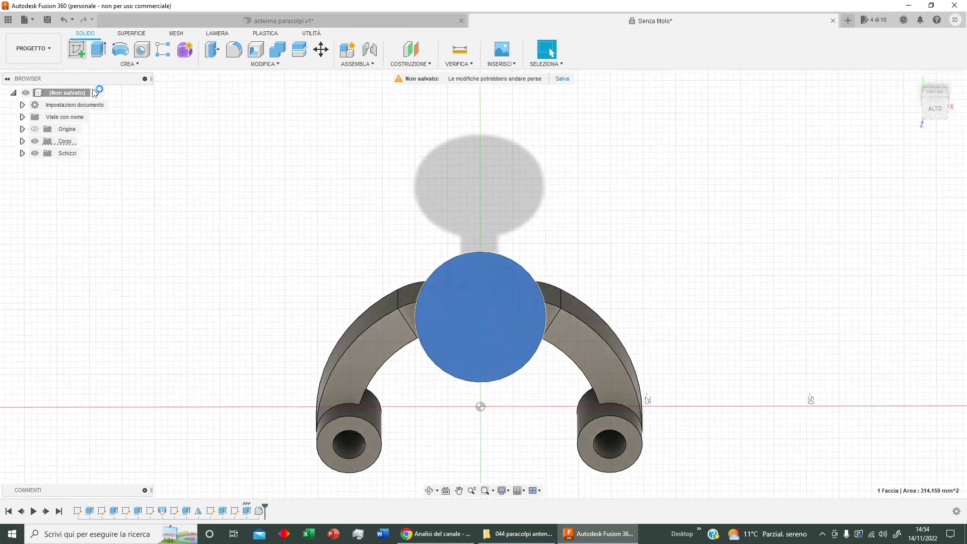
pyautogui.scroll(3, 523, 325)
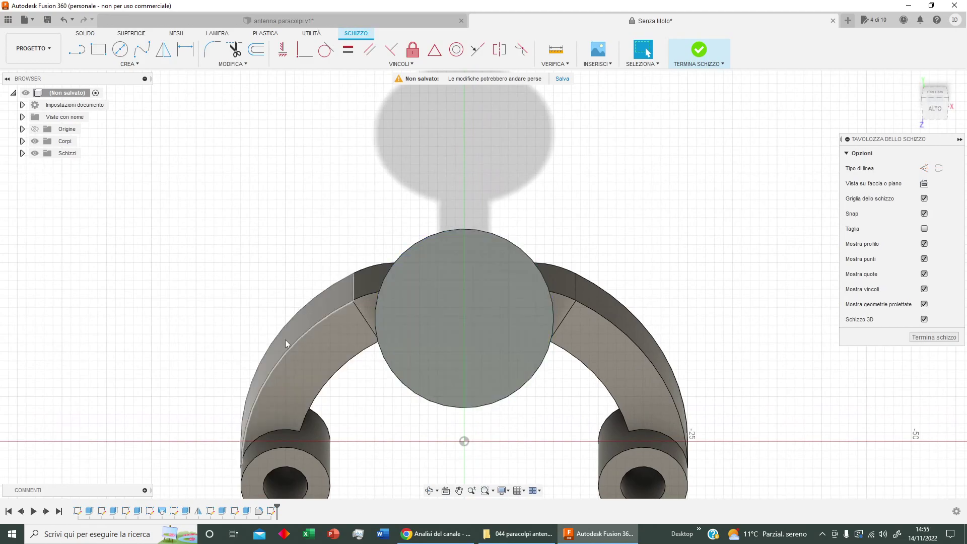
pyautogui.click(132, 64)
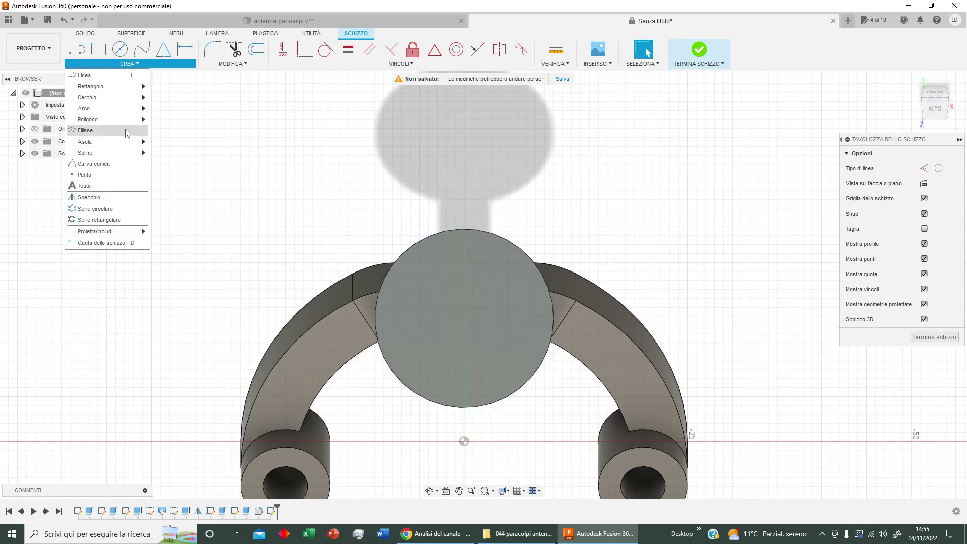
pyautogui.moveTo(105, 108)
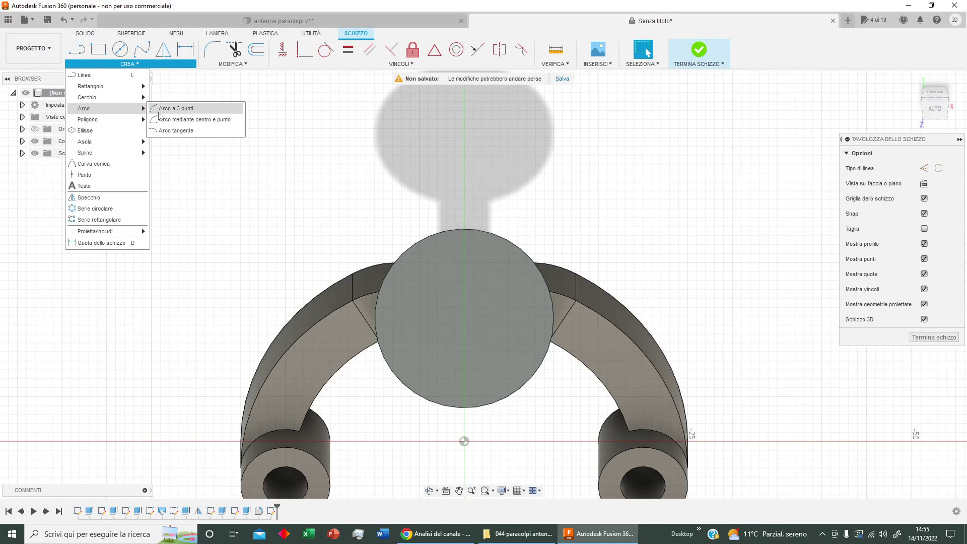
pyautogui.click(171, 119)
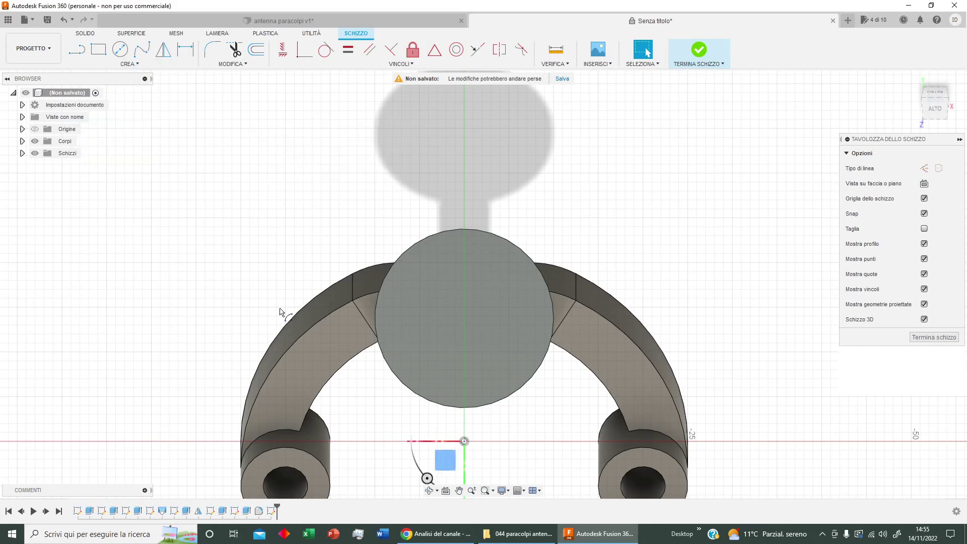
pyautogui.click(464, 318)
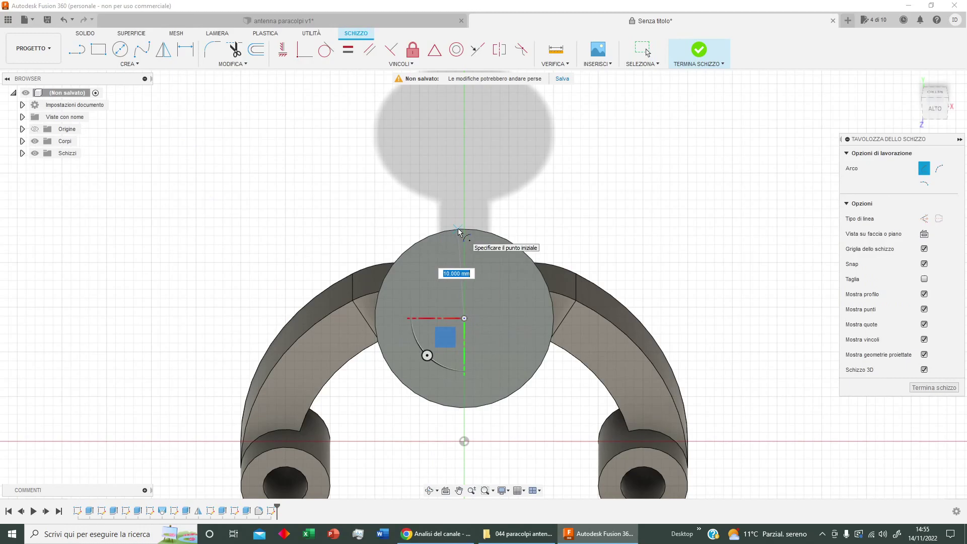
pyautogui.click(458, 230)
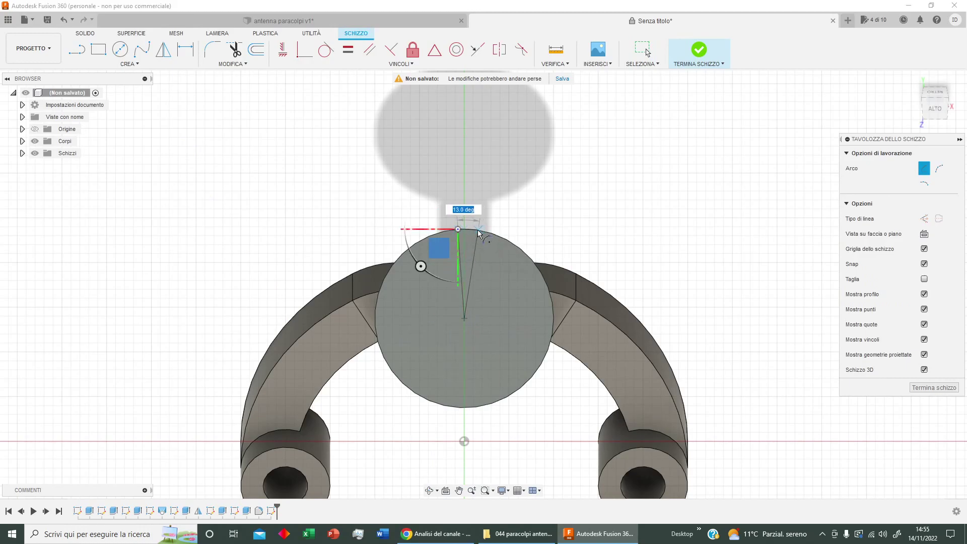
pyautogui.click(475, 230)
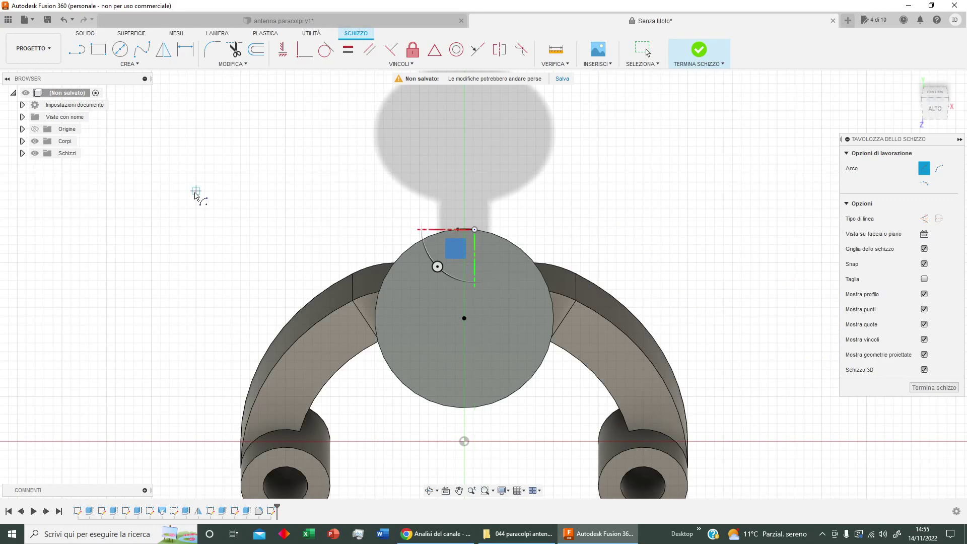
pyautogui.press('Escape')
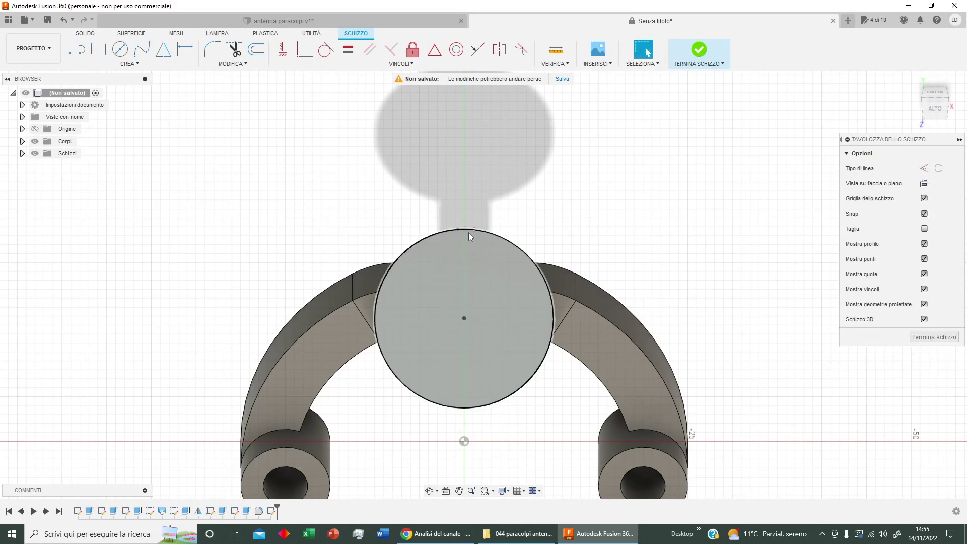
pyautogui.click(468, 230)
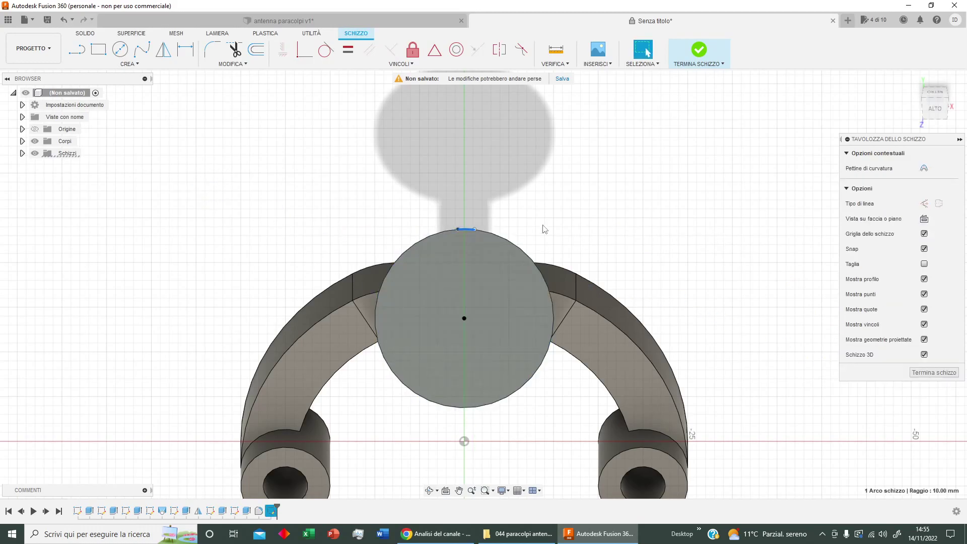
pyautogui.click(77, 50)
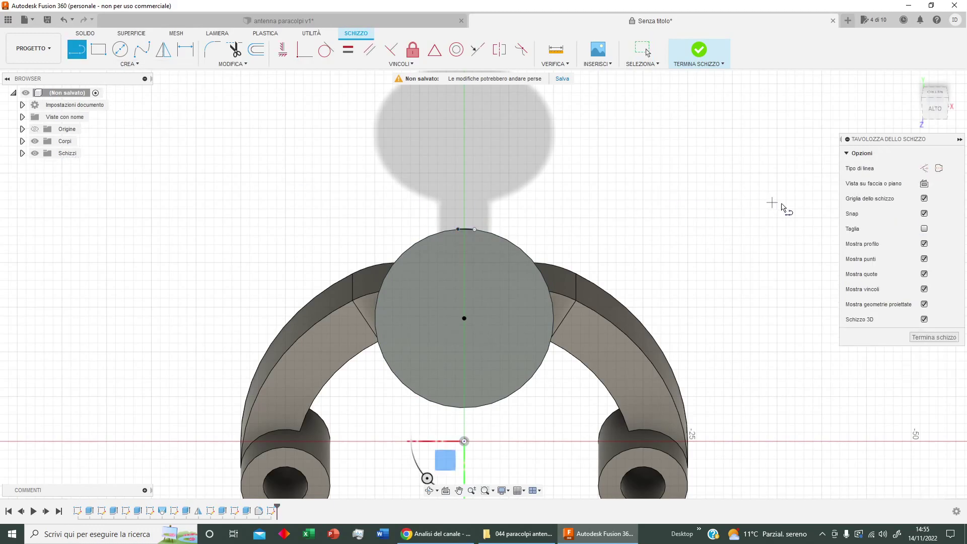
# Draw a vertical construction line up from the disc centre and lengthen the arc's left end
pyautogui.click(924, 171)
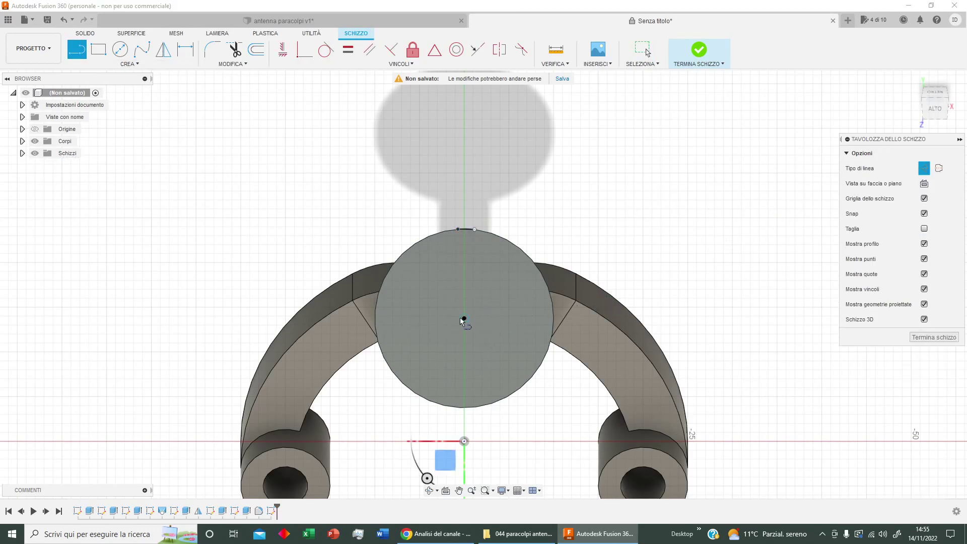
pyautogui.click(463, 319)
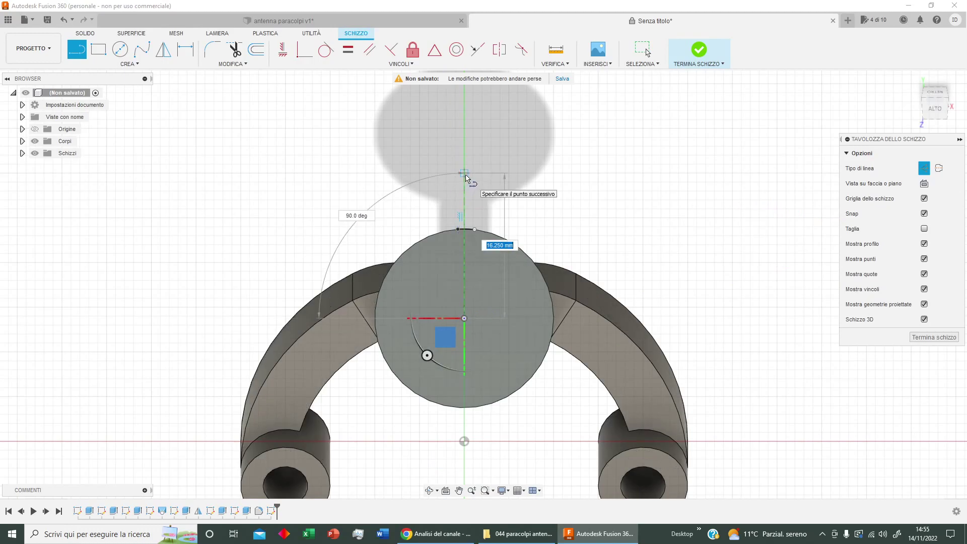
pyautogui.click(464, 173)
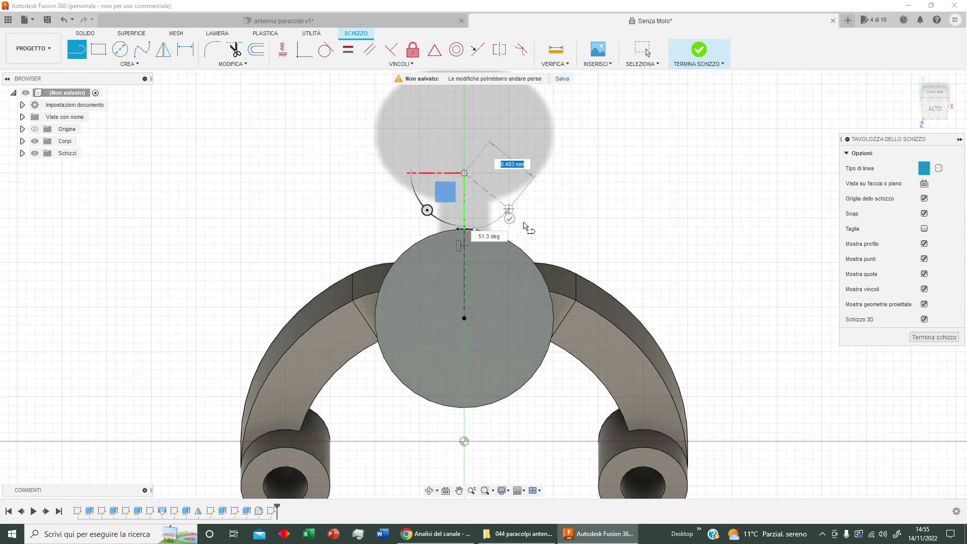
pyautogui.press('Escape')
pyautogui.click(799, 196)
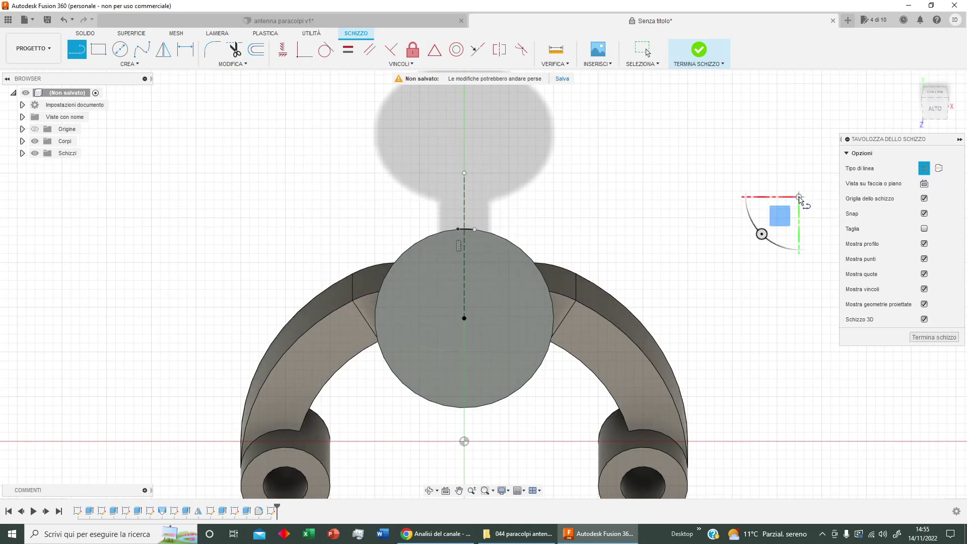
pyautogui.click(923, 168)
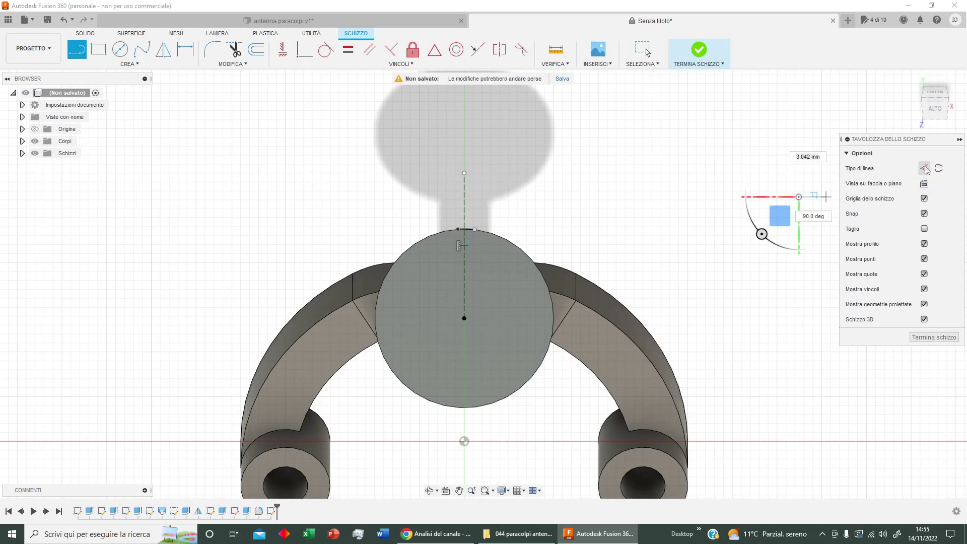
pyautogui.press('Escape')
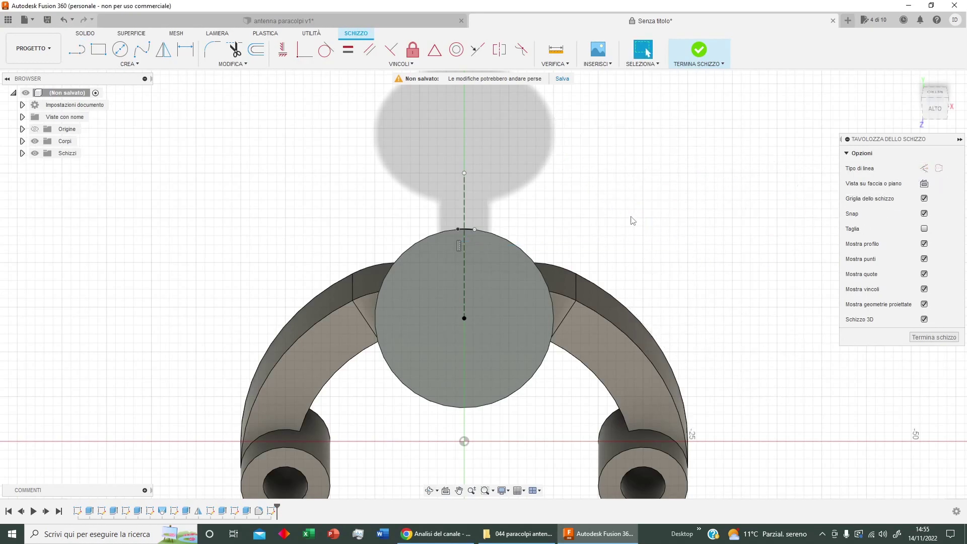
pyautogui.scroll(1, 509, 224)
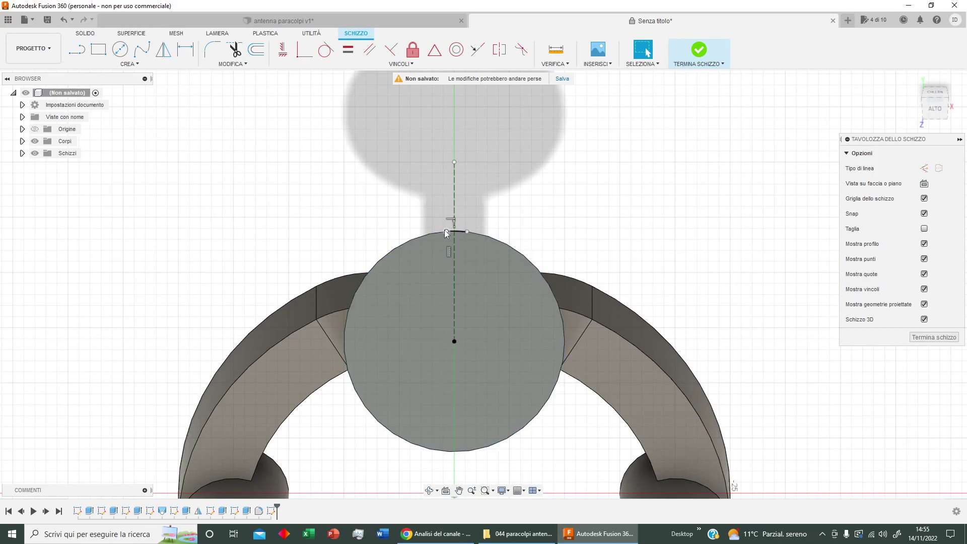
pyautogui.moveTo(446, 232); pyautogui.dragTo(439, 232)
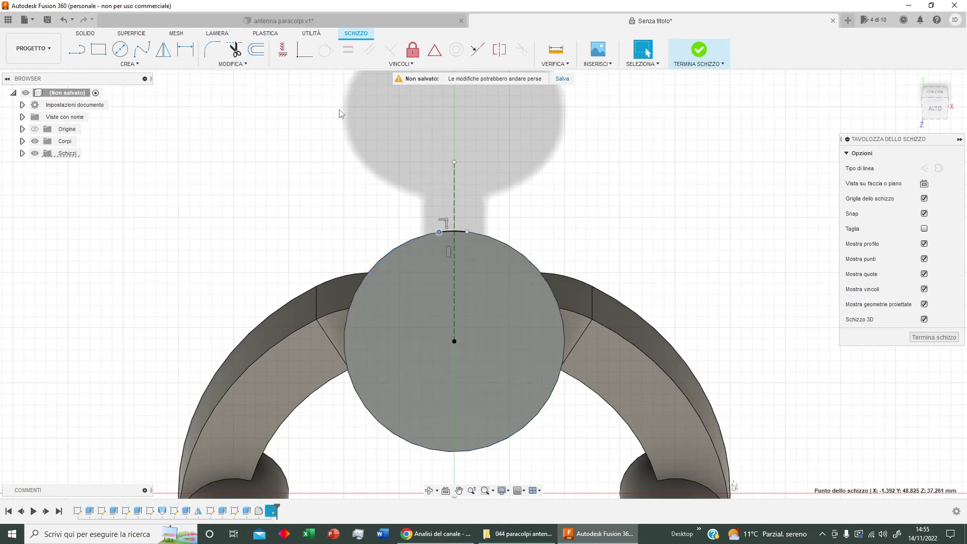
# Make the arc ends symmetric about the construction line and dimension their span to 6 mm
pyautogui.click(499, 50)
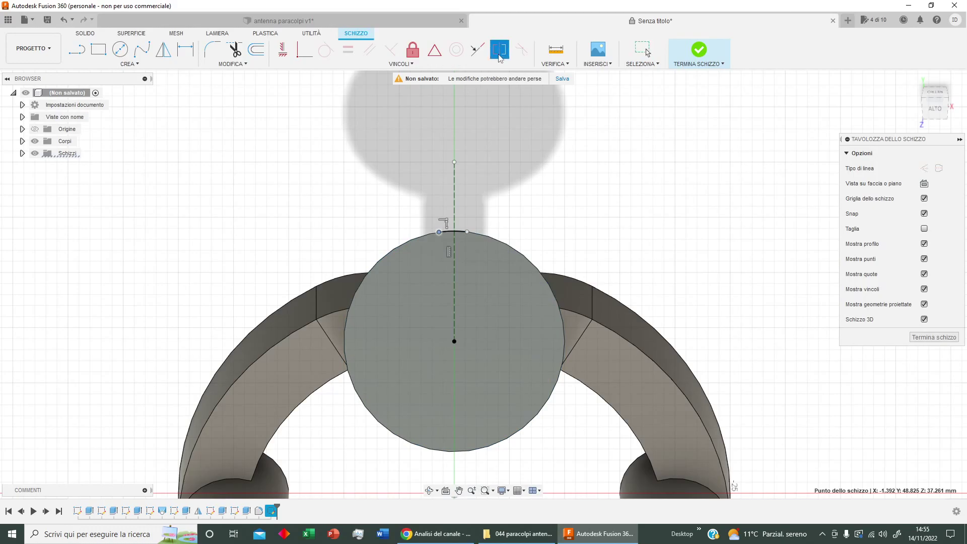
pyautogui.click(468, 232)
pyautogui.click(454, 207)
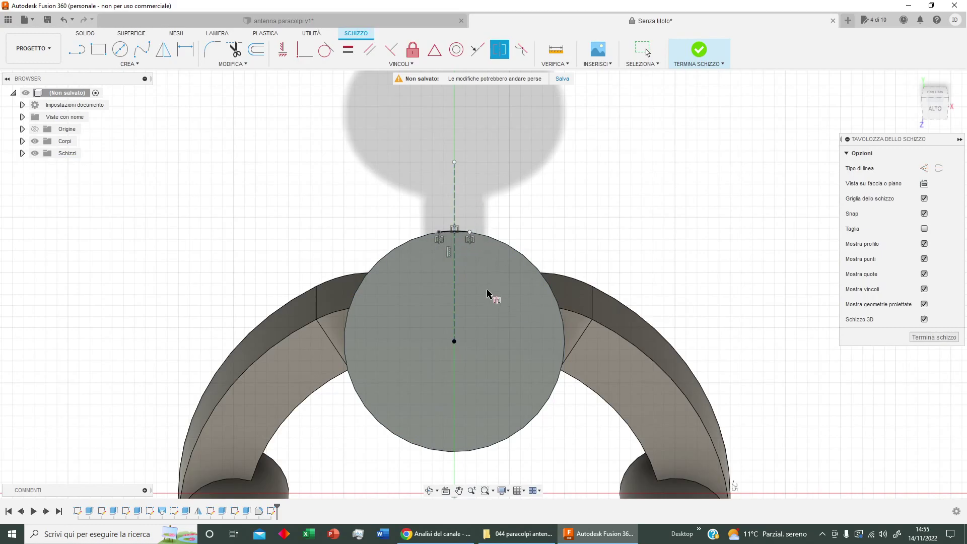
pyautogui.press('d')
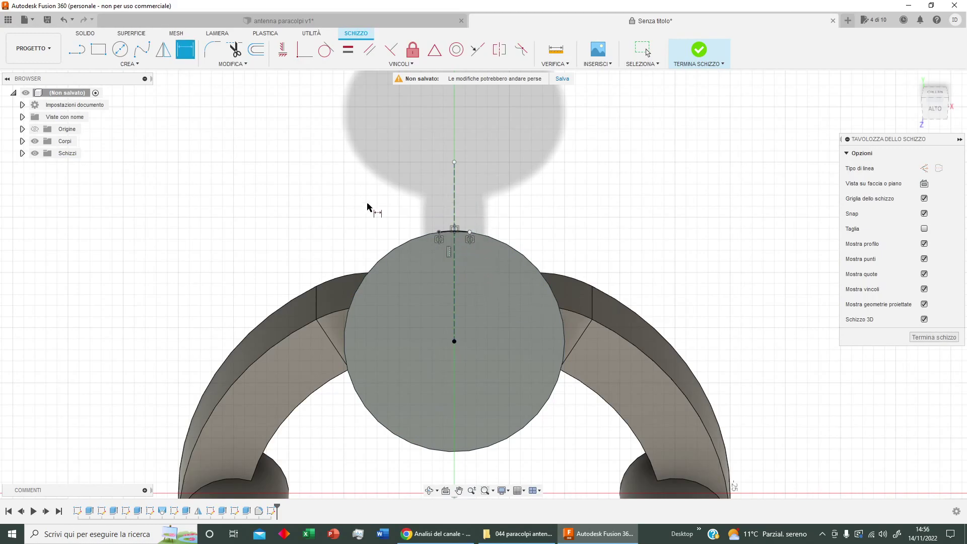
pyautogui.click(464, 233)
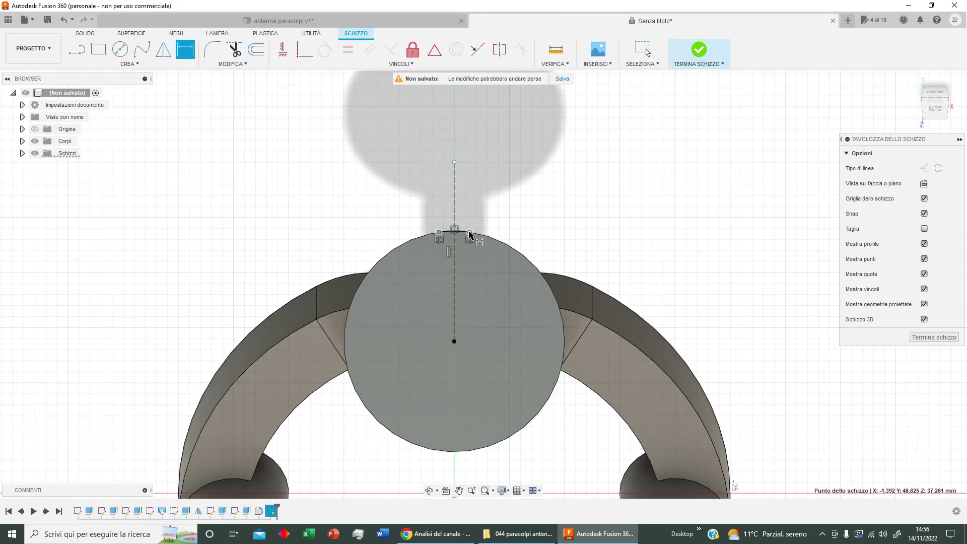
pyautogui.click(470, 218)
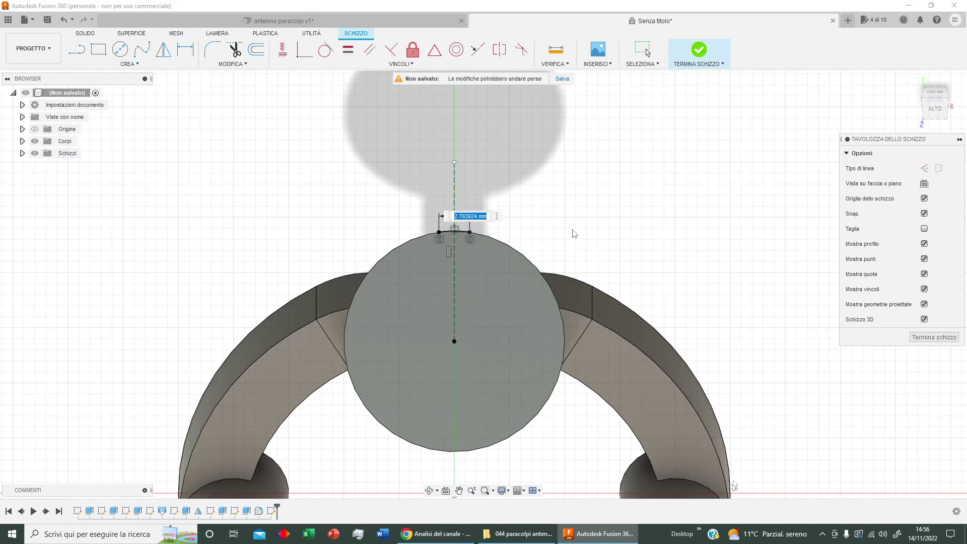
pyautogui.write('4')
pyautogui.press('Return')
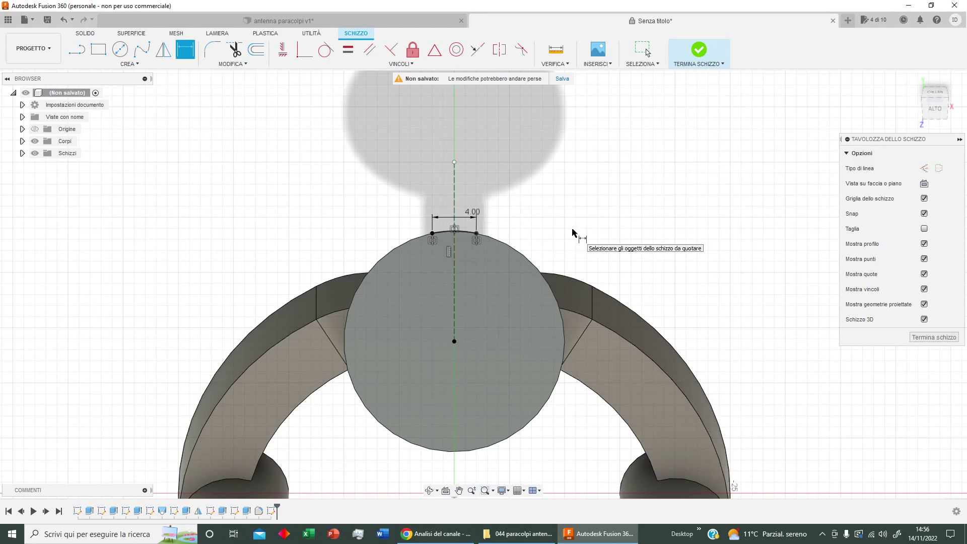
pyautogui.doubleClick(472, 212)
pyautogui.write('6')
pyautogui.press('Return')
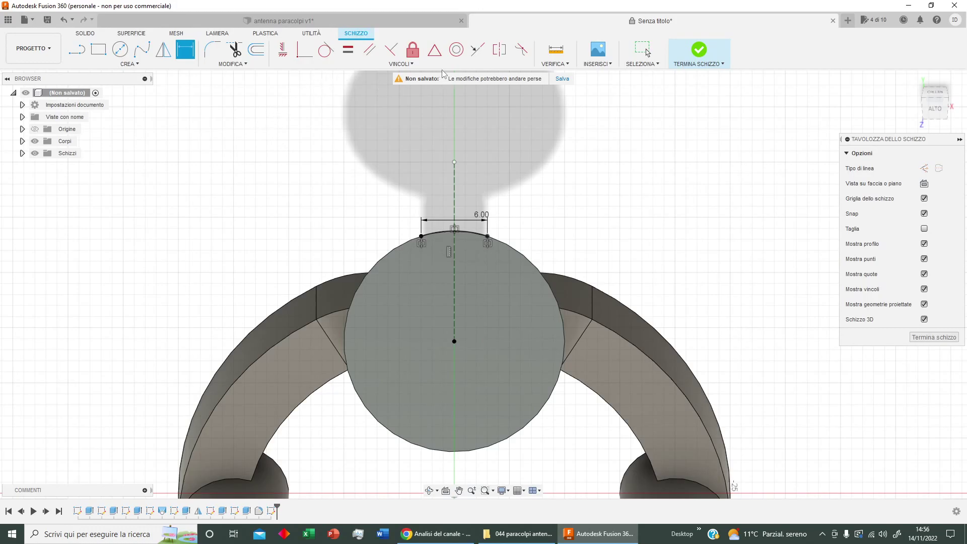
# Offset the top arc 1 mm inward and close both ends with lines into a slot
pyautogui.click(255, 49)
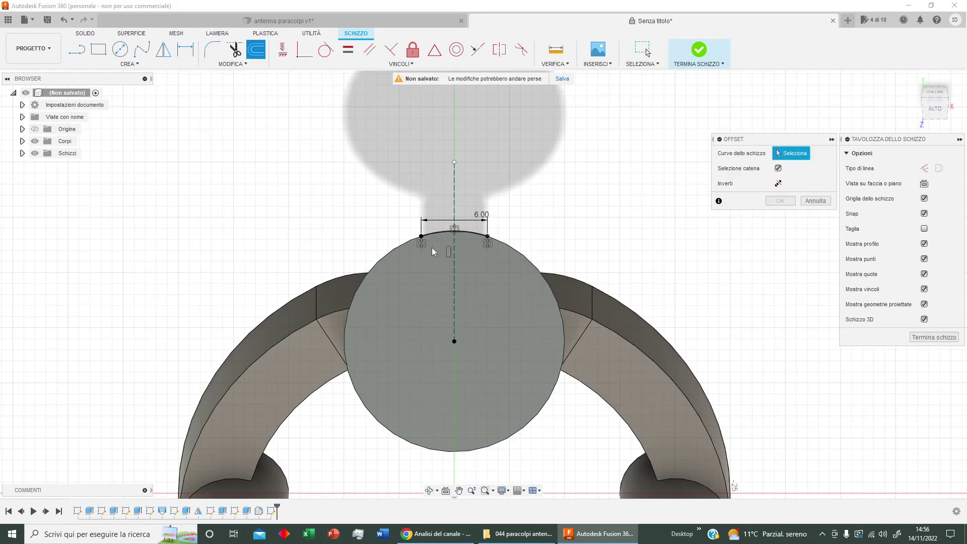
pyautogui.click(468, 236)
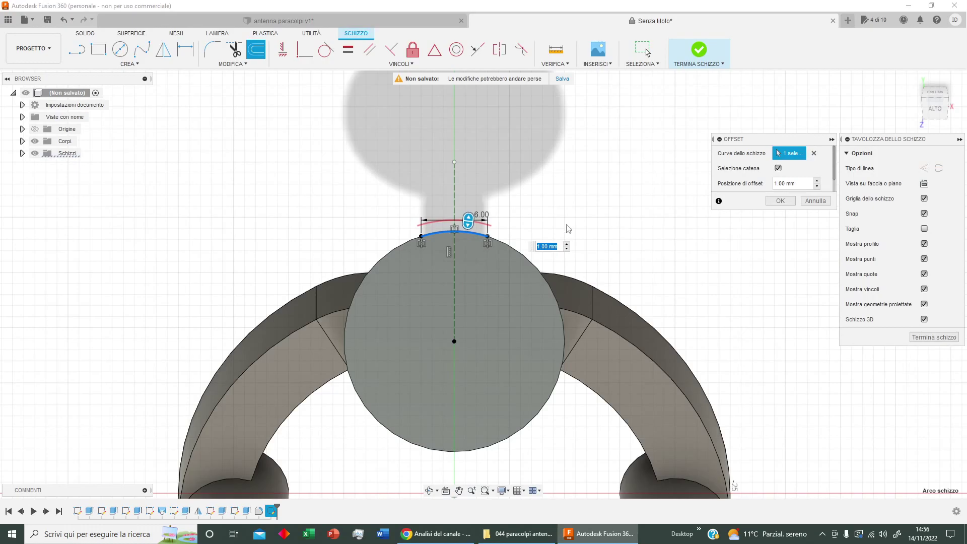
pyautogui.moveTo(802, 187); pyautogui.dragTo(788, 186)
pyautogui.press('Return')
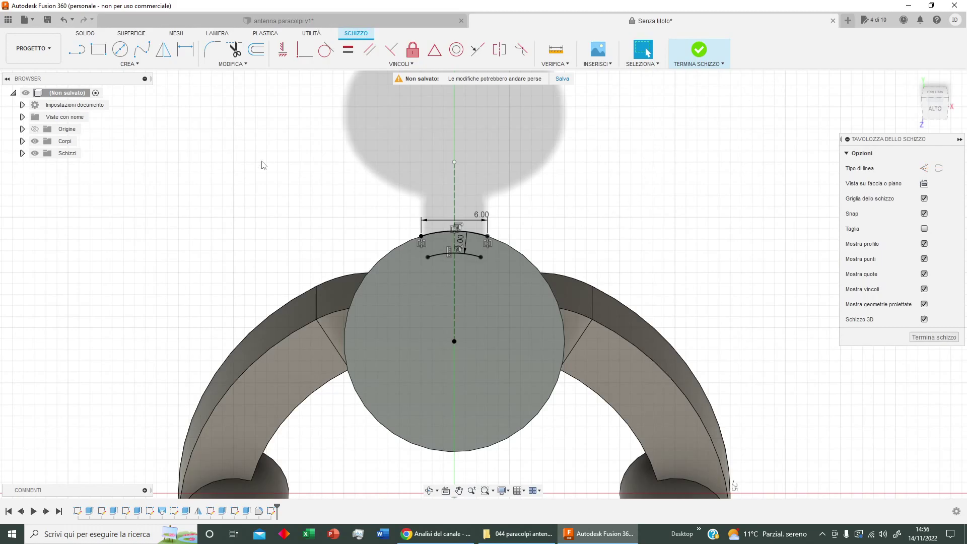
pyautogui.press('l')
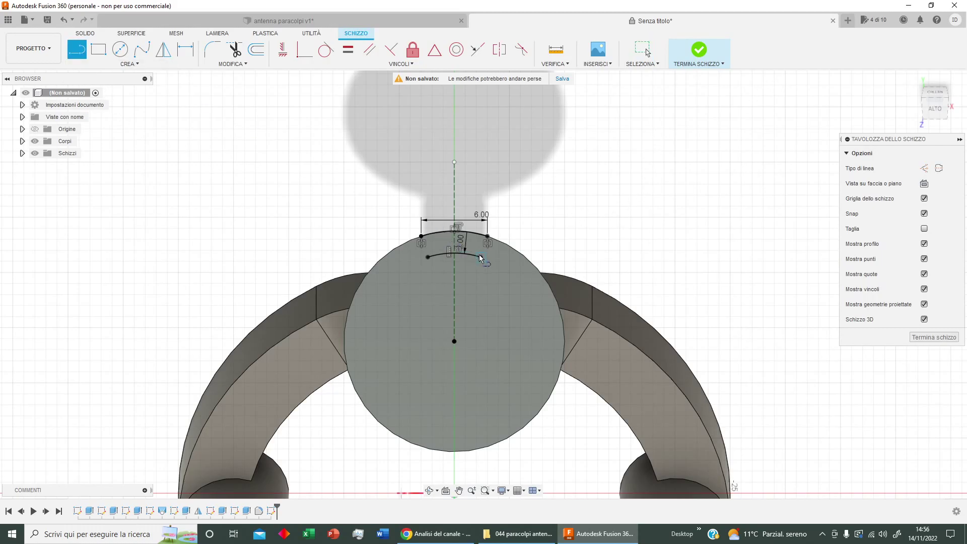
pyautogui.click(480, 257)
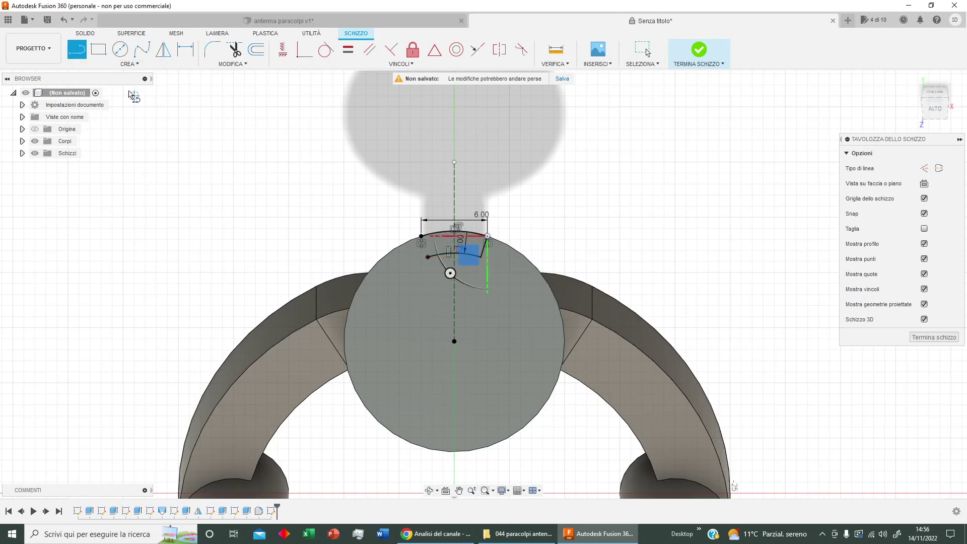
pyautogui.click(421, 235)
pyautogui.click(429, 257)
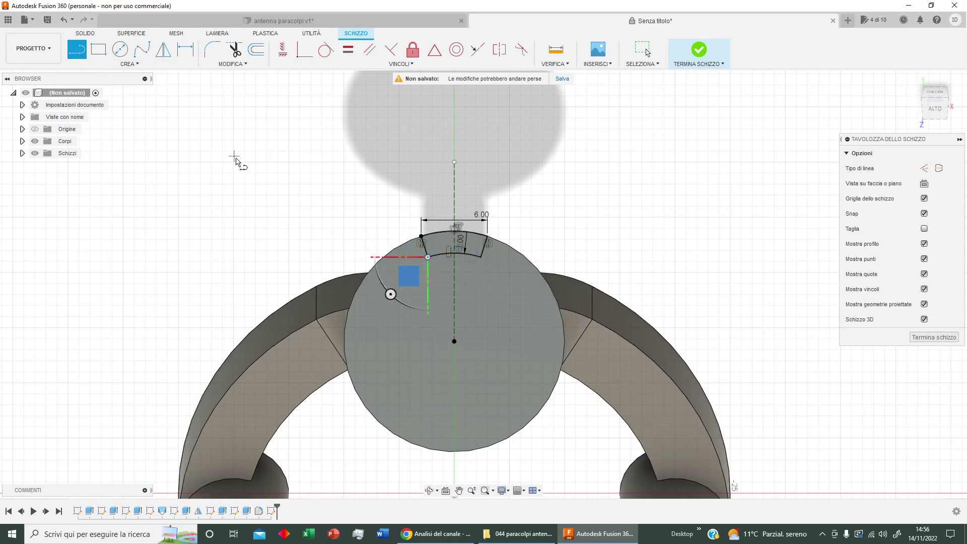
# Finish the slot sketch and orbit to look down on the disc
pyautogui.click(695, 65)
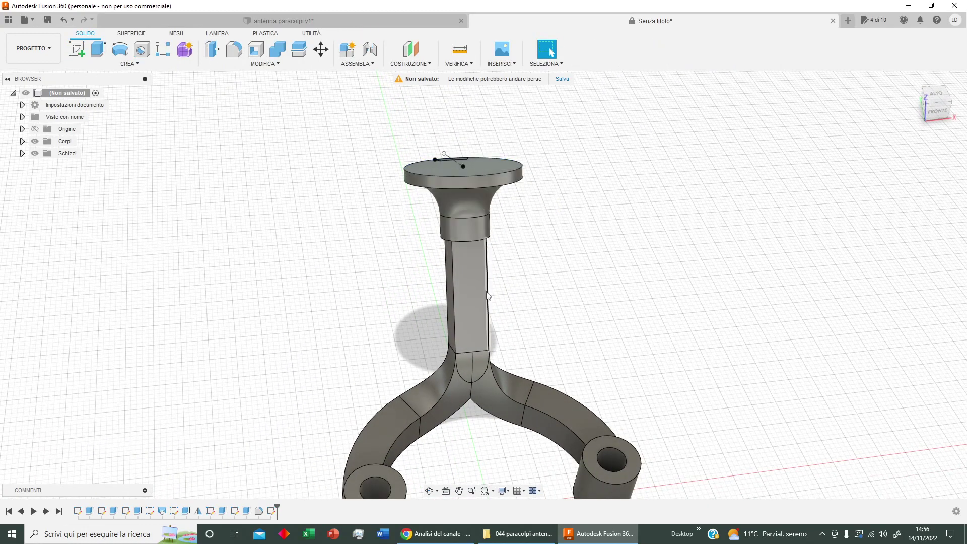
pyautogui.keyDown('shift'); pyautogui.moveTo(486, 295); pyautogui.dragTo(629, 289, button='middle'); pyautogui.keyUp('shift')
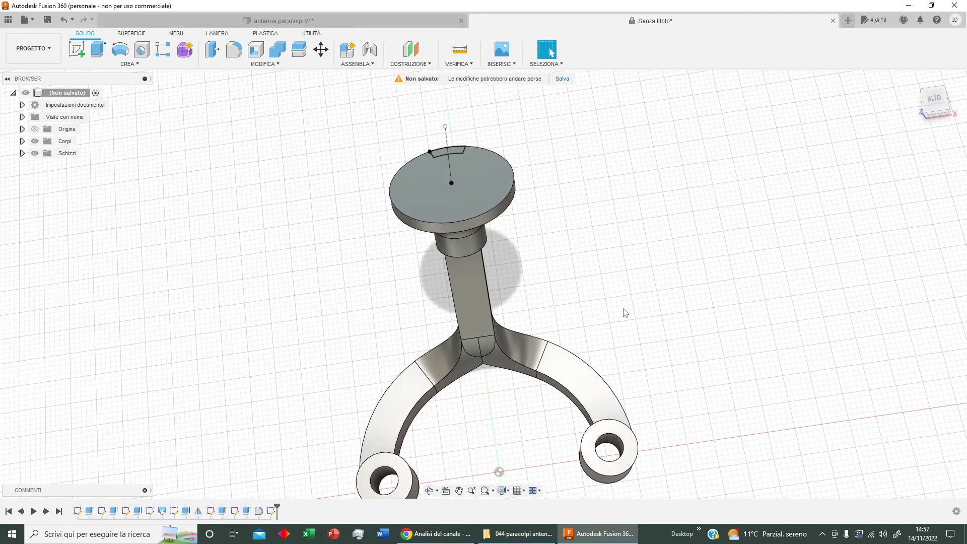
pyautogui.click(99, 49)
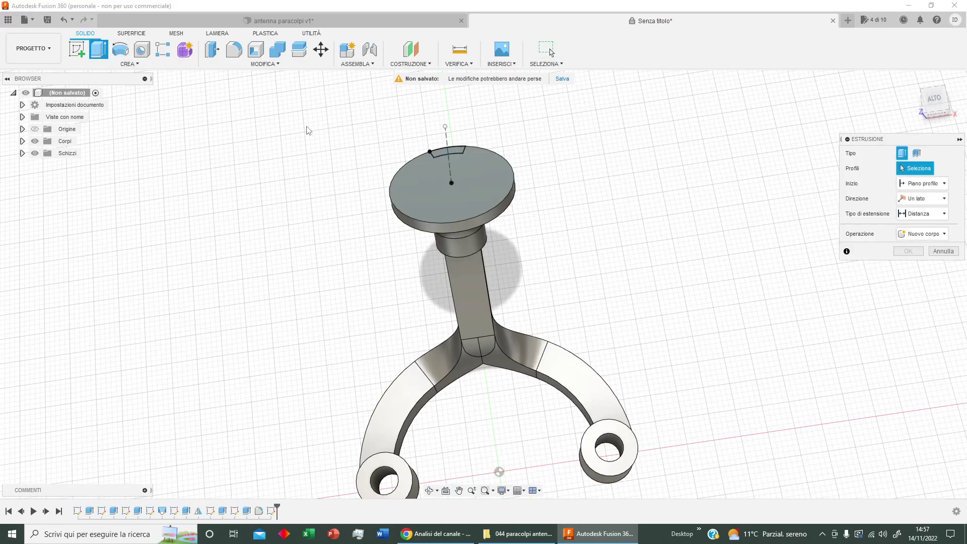
# Extrude the arc-shaped slot profile 10 mm upward
pyautogui.click(458, 152)
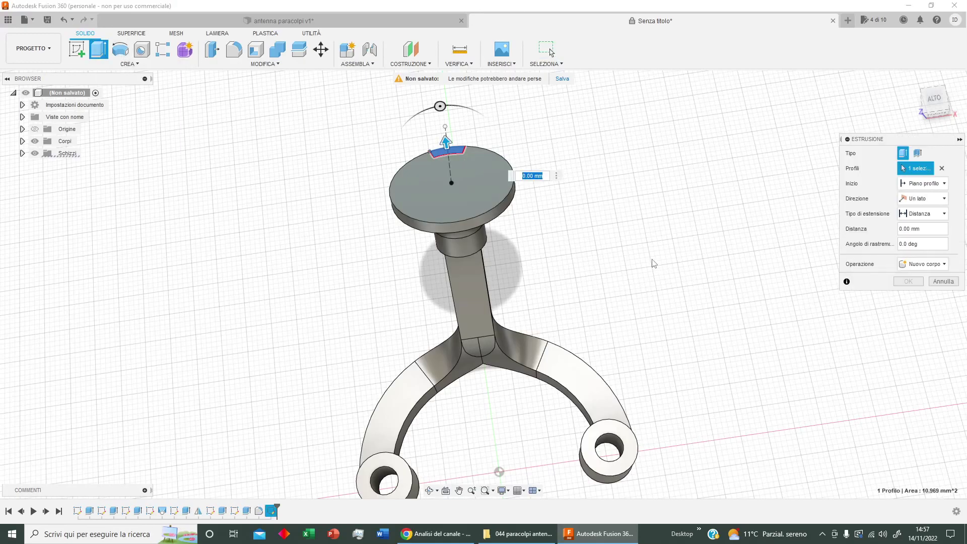
pyautogui.write('10')
pyautogui.press('Return')
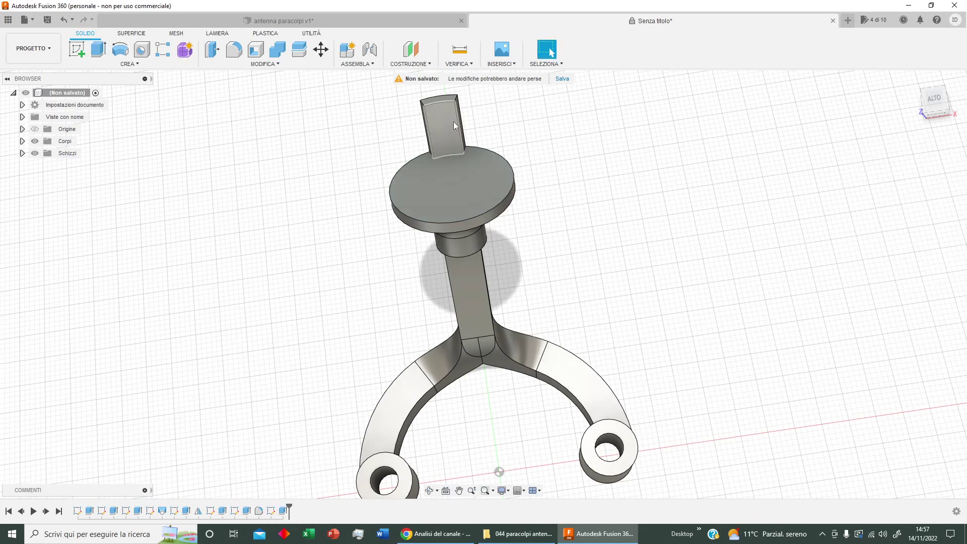
# Circular-pattern the extruded fin 4 times around the disc's round edge axis
pyautogui.click(284, 515)
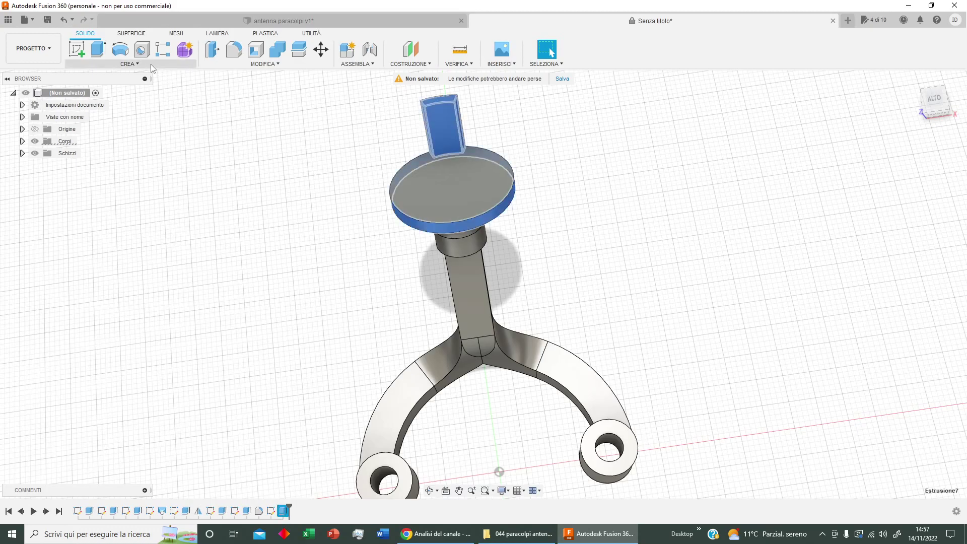
pyautogui.click(151, 65)
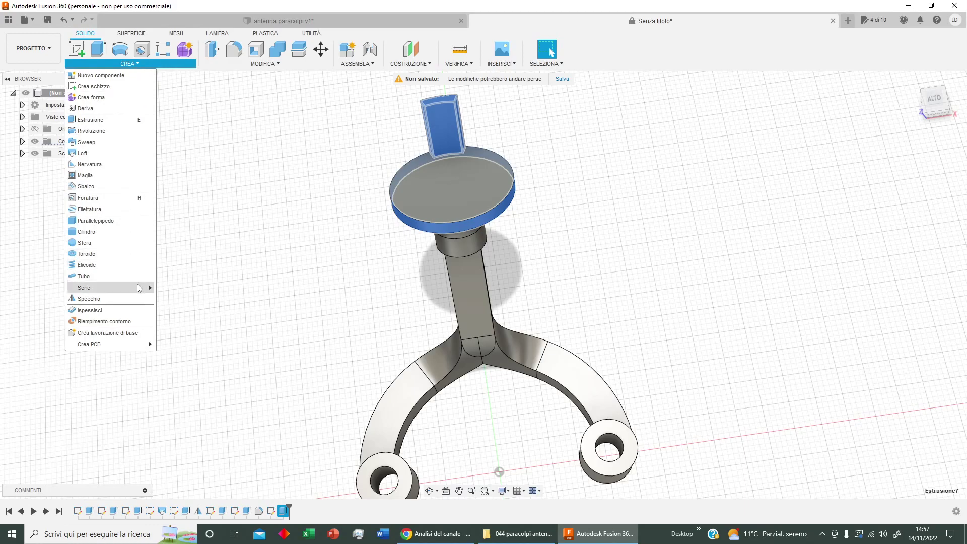
pyautogui.moveTo(110, 287)
pyautogui.click(183, 298)
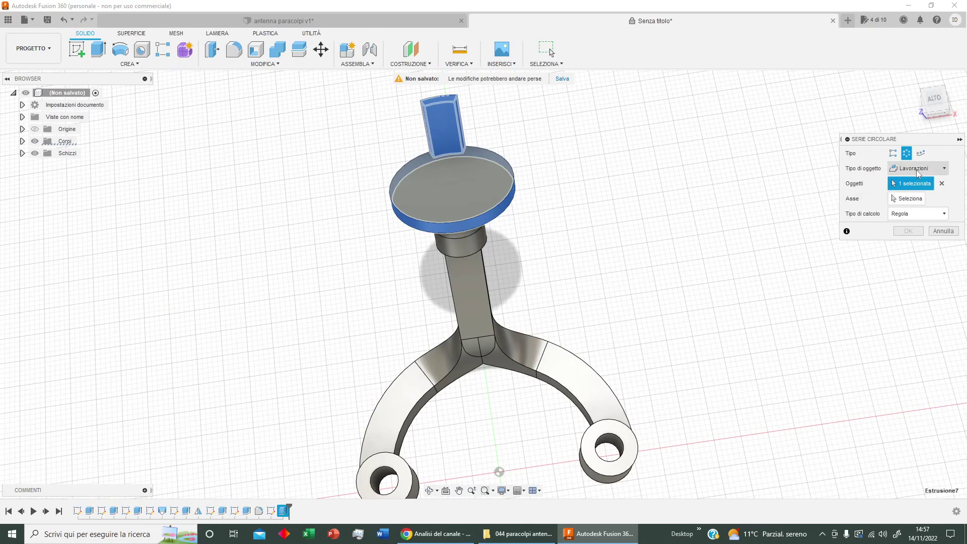
pyautogui.click(915, 200)
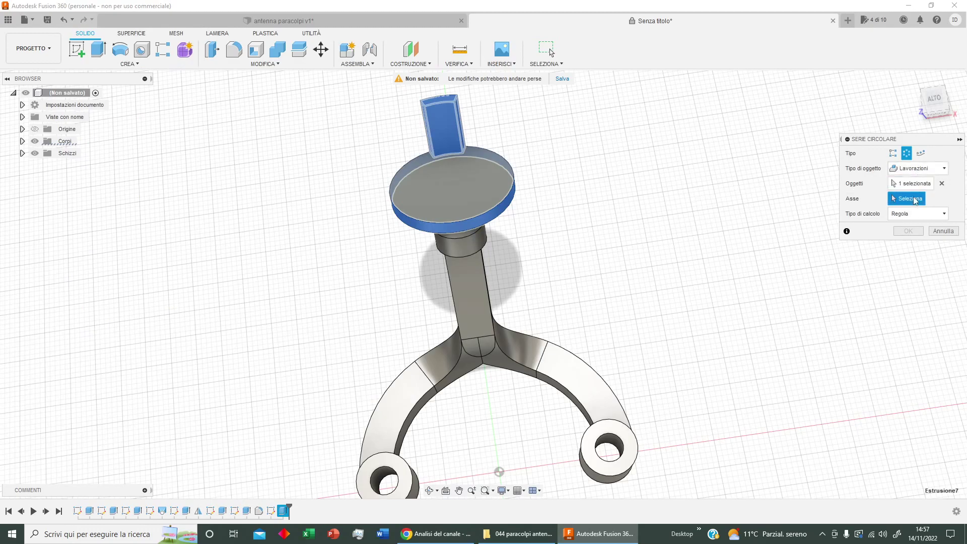
pyautogui.click(505, 205)
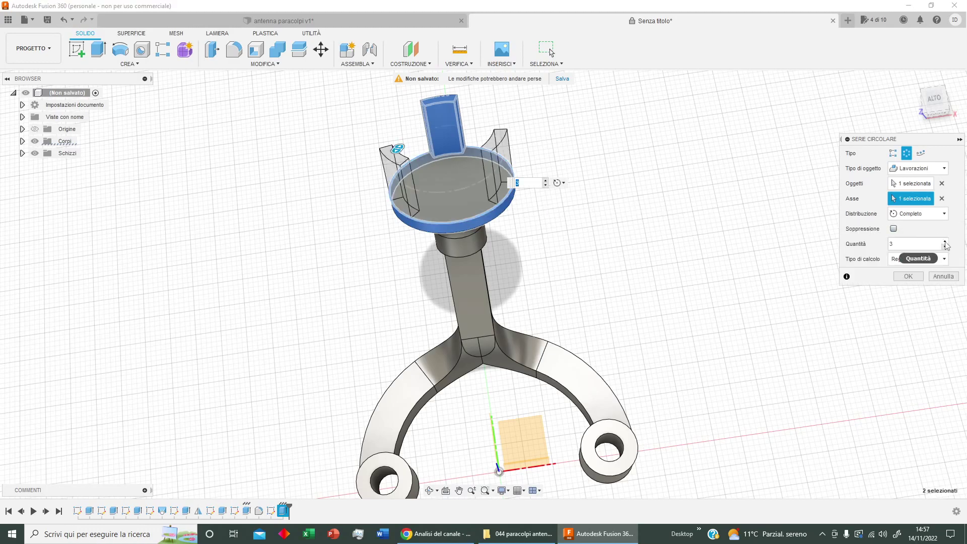
pyautogui.click(944, 241)
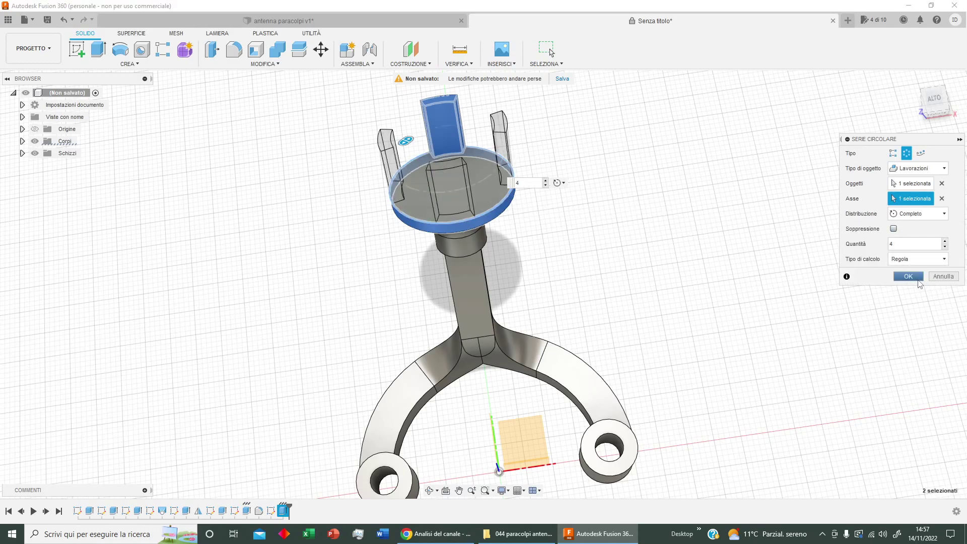
pyautogui.click(908, 276)
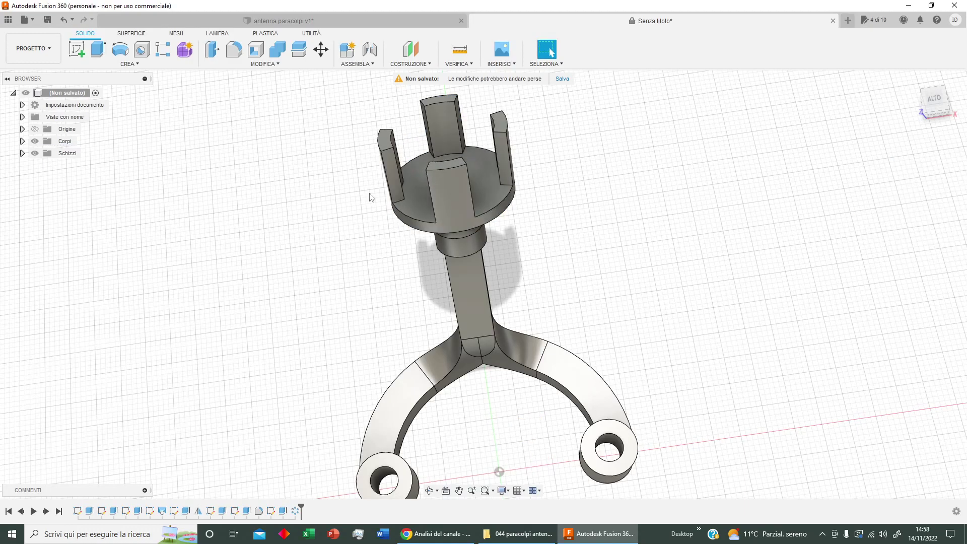
# Sketch a circle on the disc's top face tangent to the disc's outer edge
pyautogui.click(455, 162)
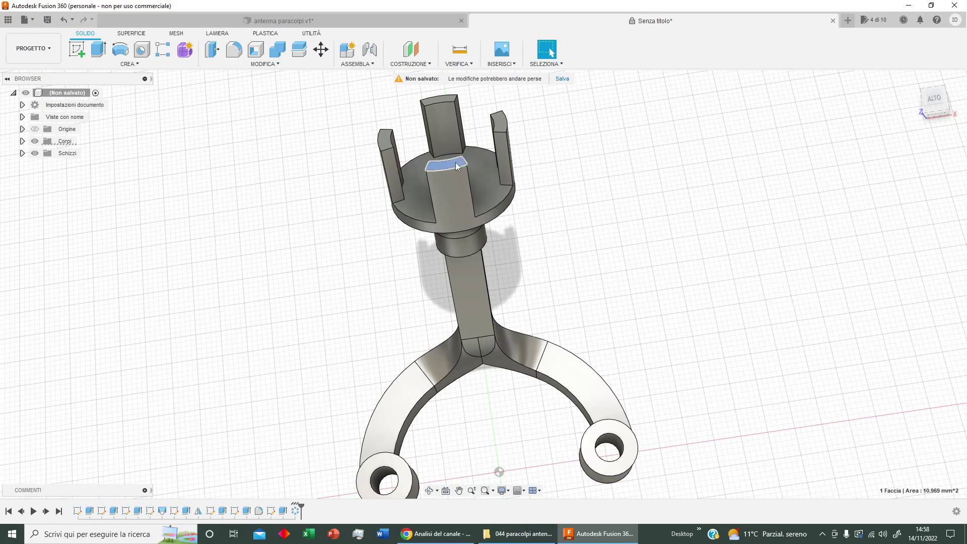
pyautogui.click(75, 49)
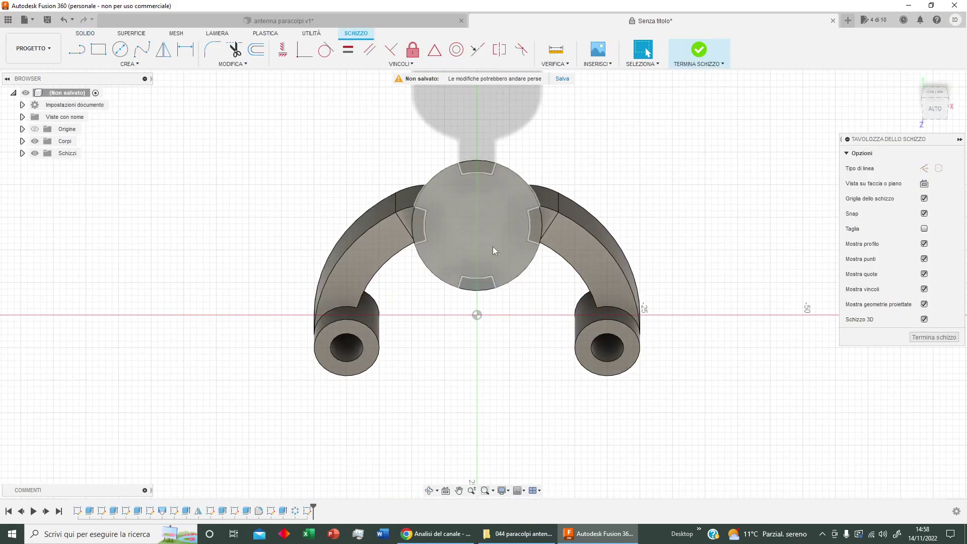
pyautogui.click(512, 254)
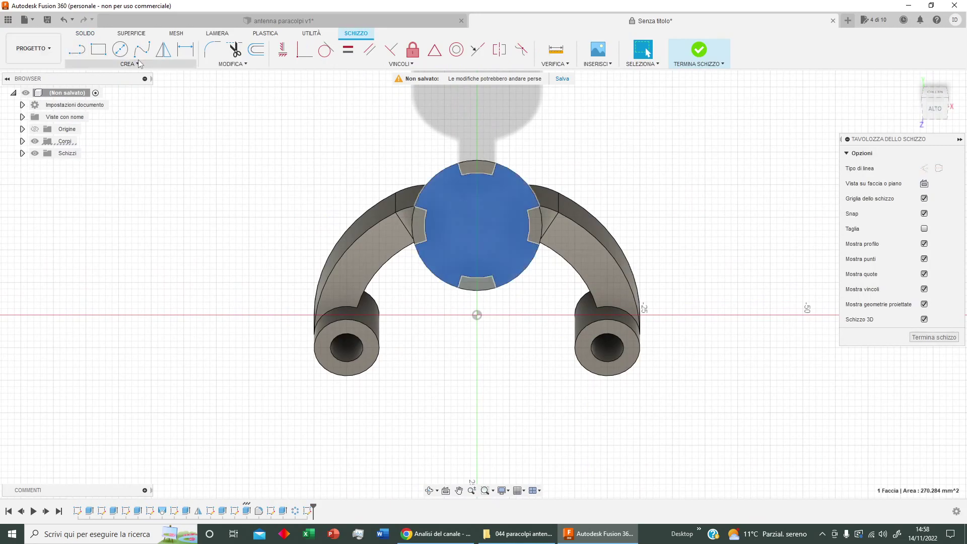
pyautogui.click(120, 49)
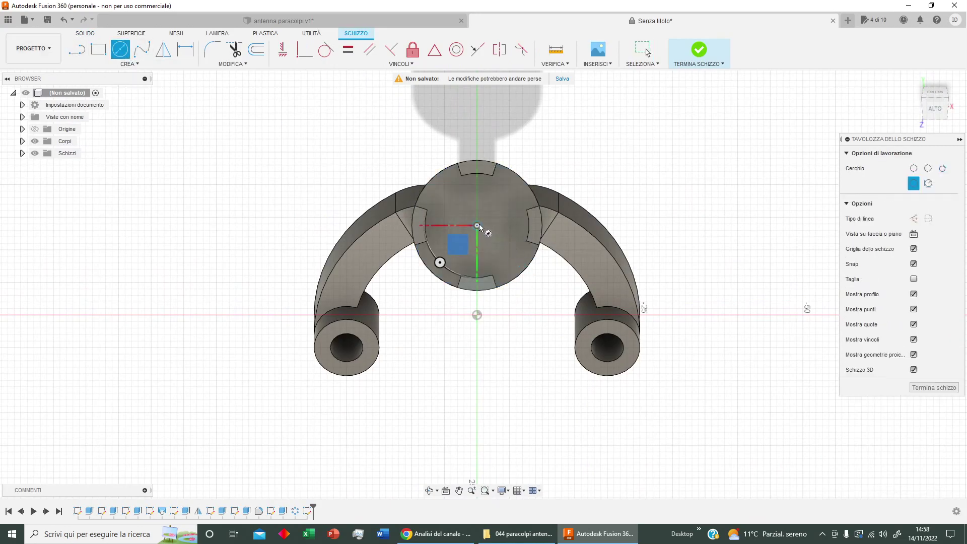
pyautogui.click(477, 225)
pyautogui.click(523, 281)
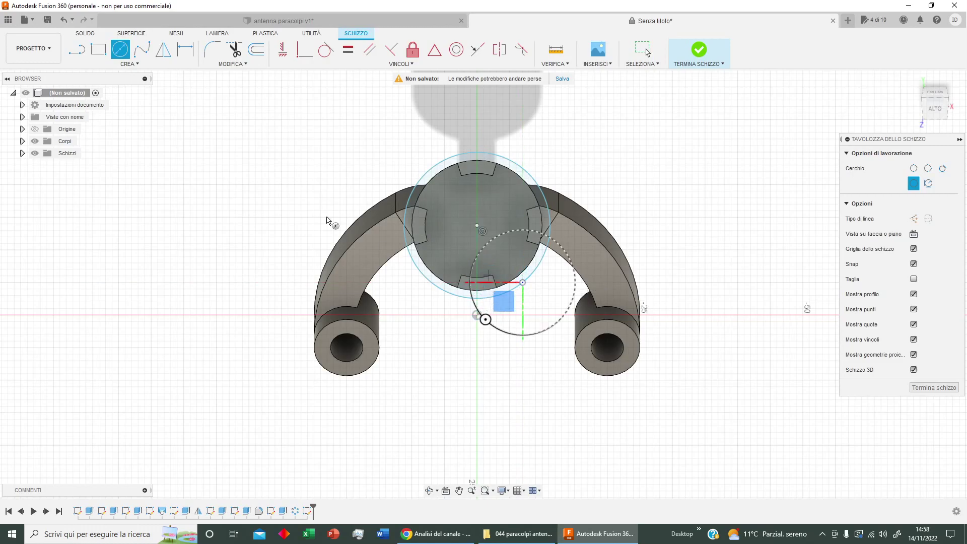
pyautogui.click(305, 49)
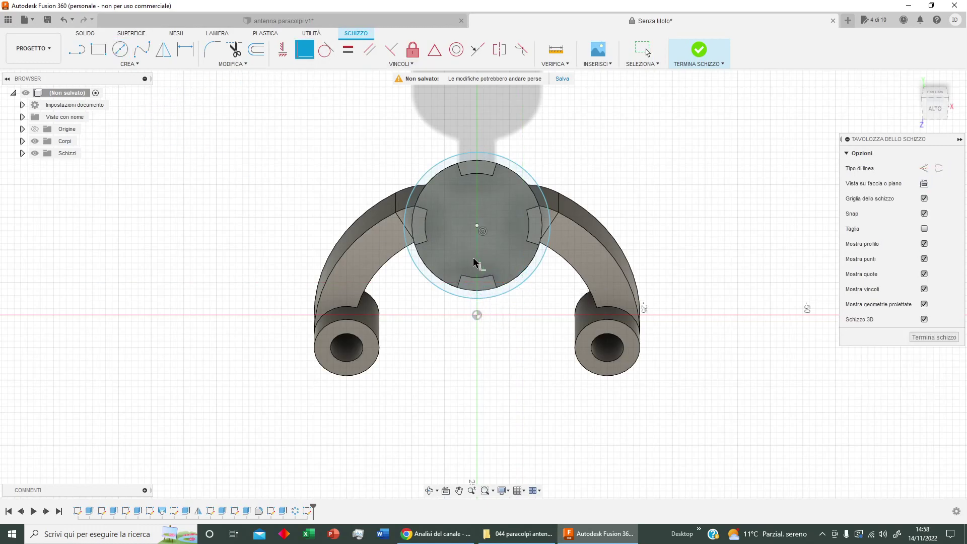
pyautogui.click(520, 279)
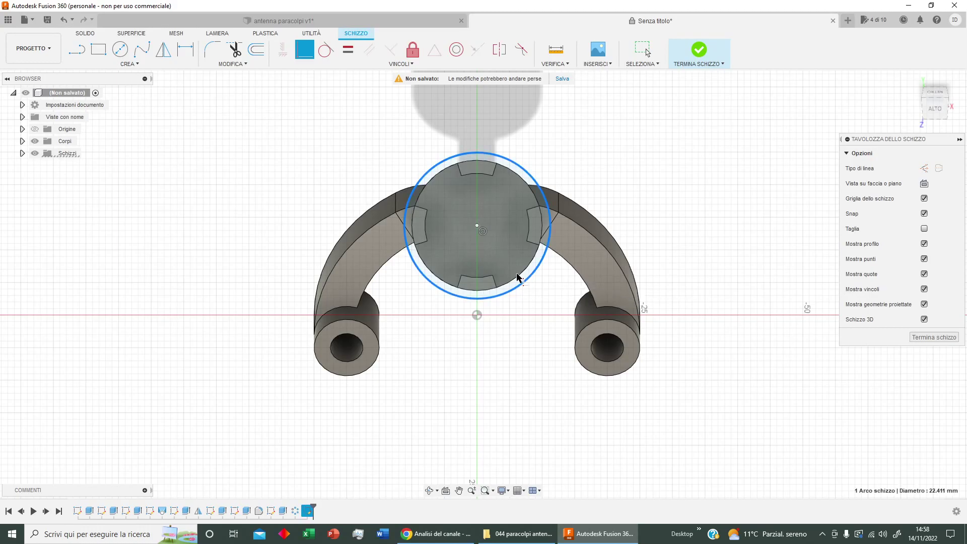
pyautogui.click(326, 50)
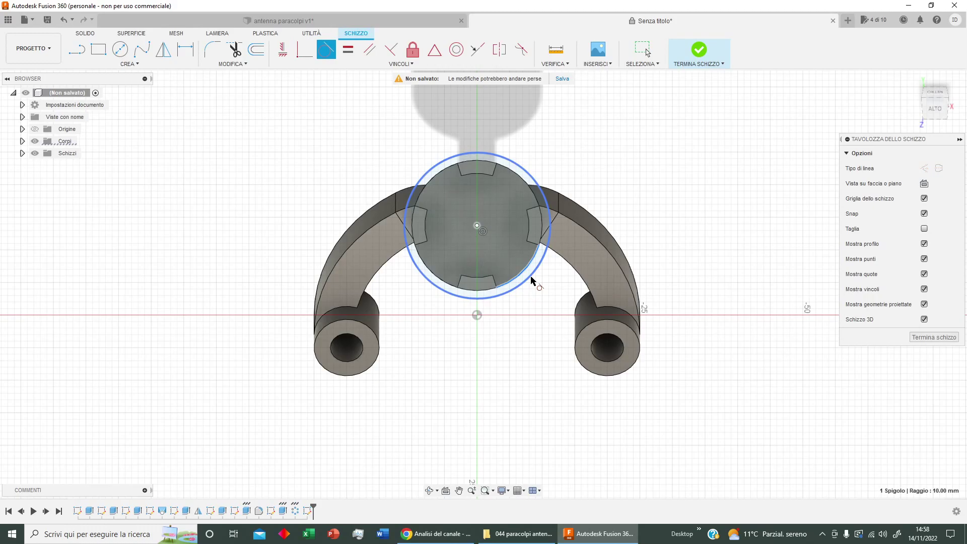
pyautogui.click(532, 279)
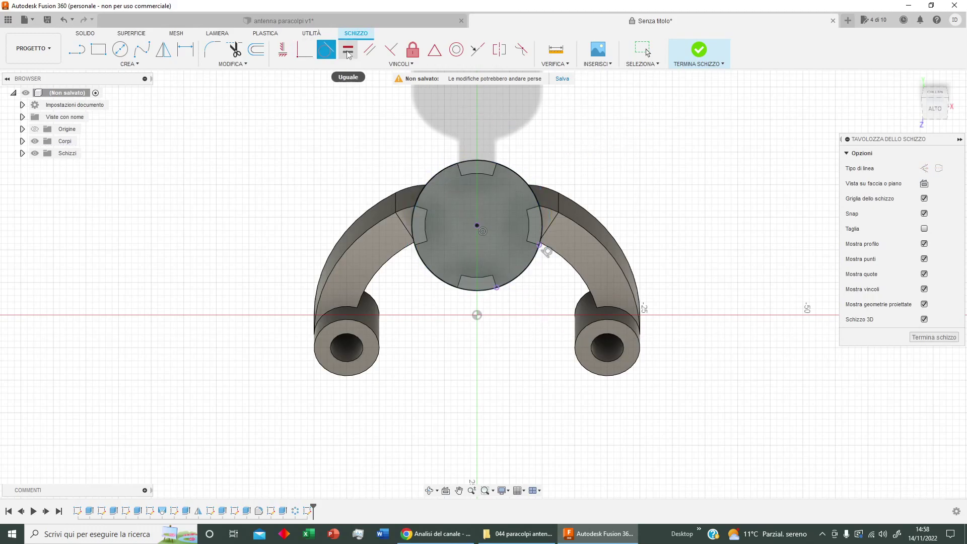
# Offset the cage's outer circle 3 mm inward and finish the sketch
pyautogui.click(264, 58)
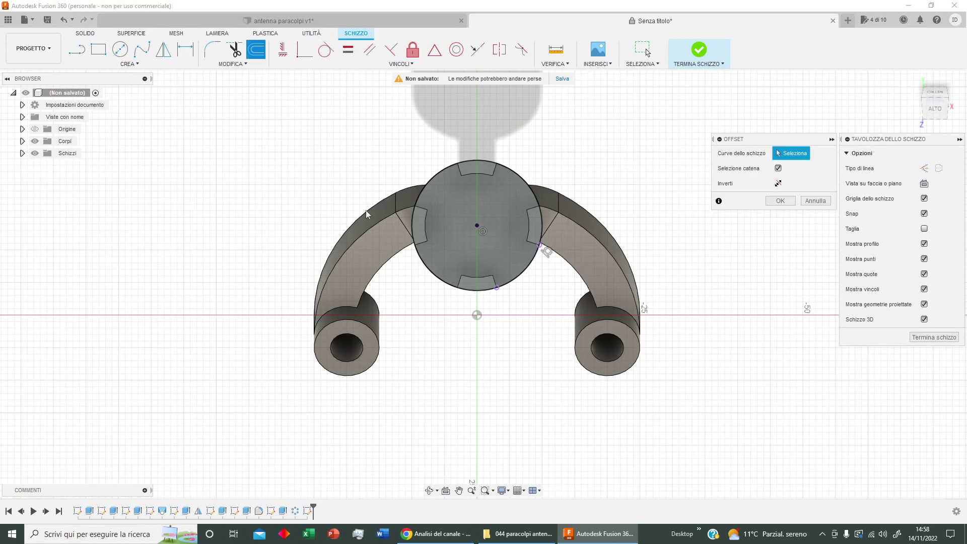
pyautogui.click(525, 276)
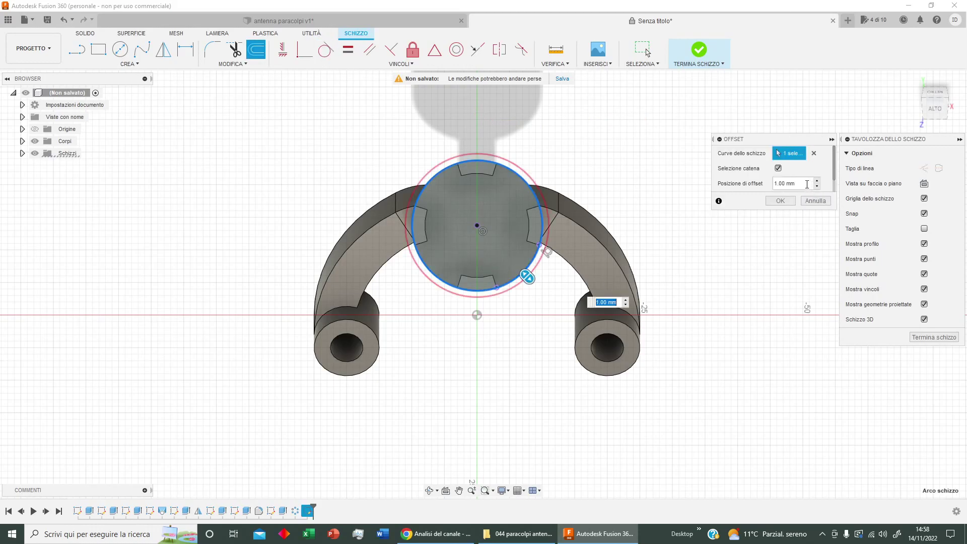
pyautogui.click(816, 186)
pyautogui.click(816, 187)
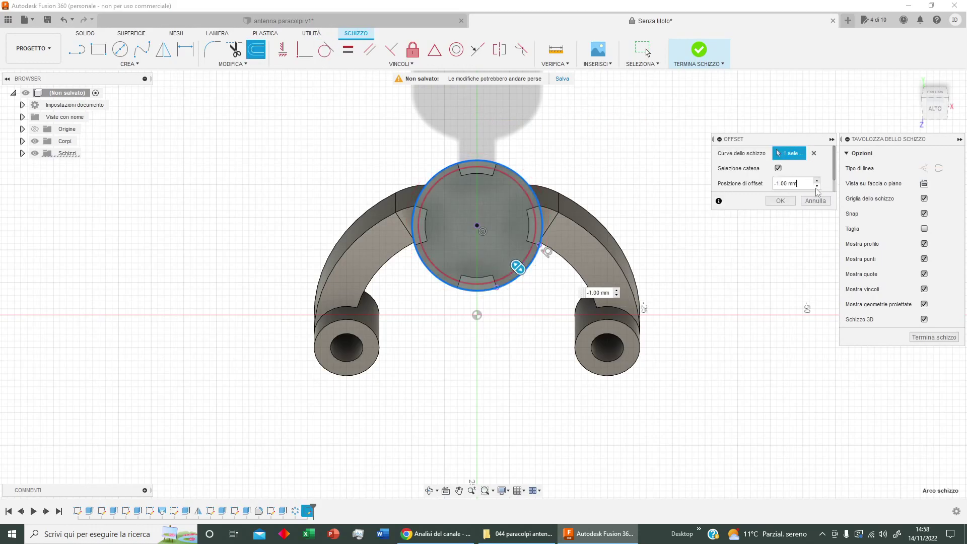
pyautogui.click(817, 187)
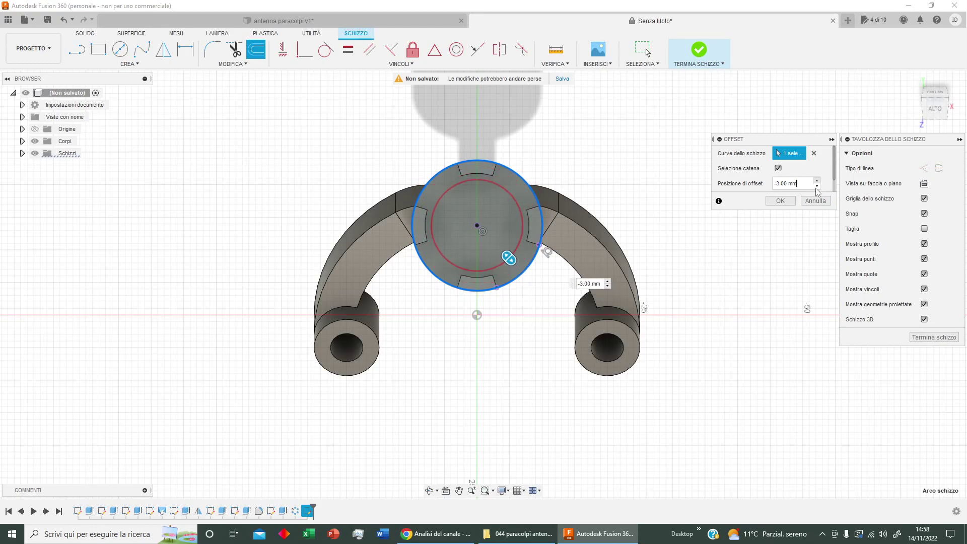
pyautogui.click(793, 202)
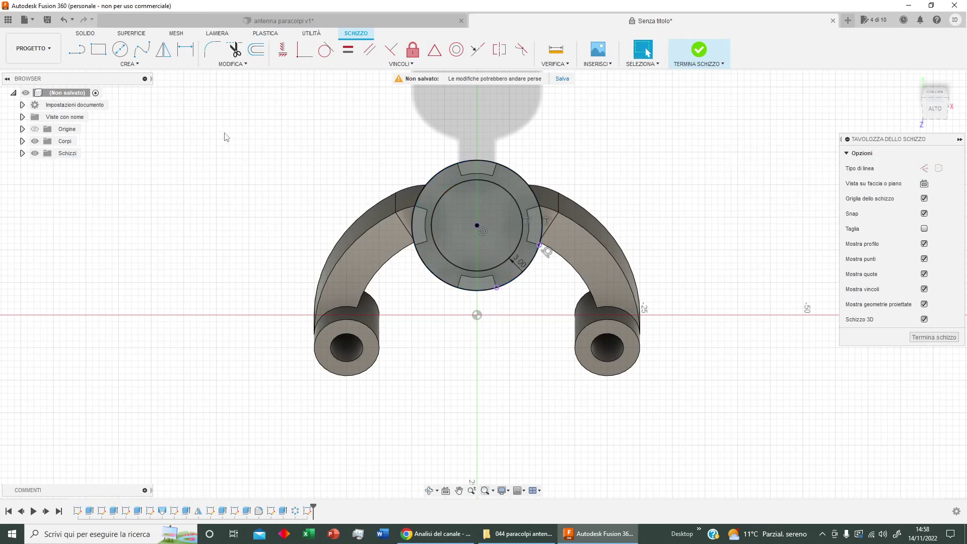
pyautogui.click(698, 50)
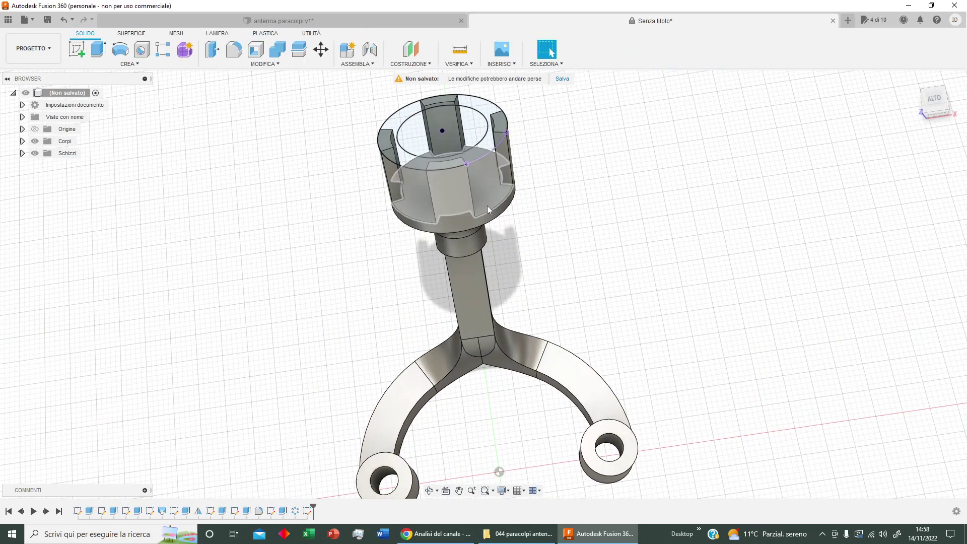
# Extrude both ring profiles between the circles 1 mm up onto the cage rim
pyautogui.click(492, 147)
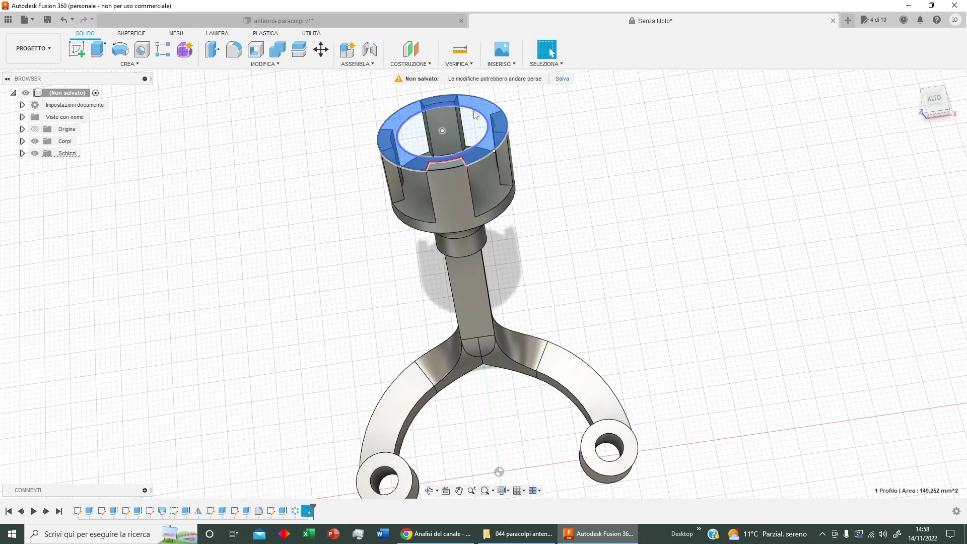
pyautogui.click(439, 166)
pyautogui.click(99, 49)
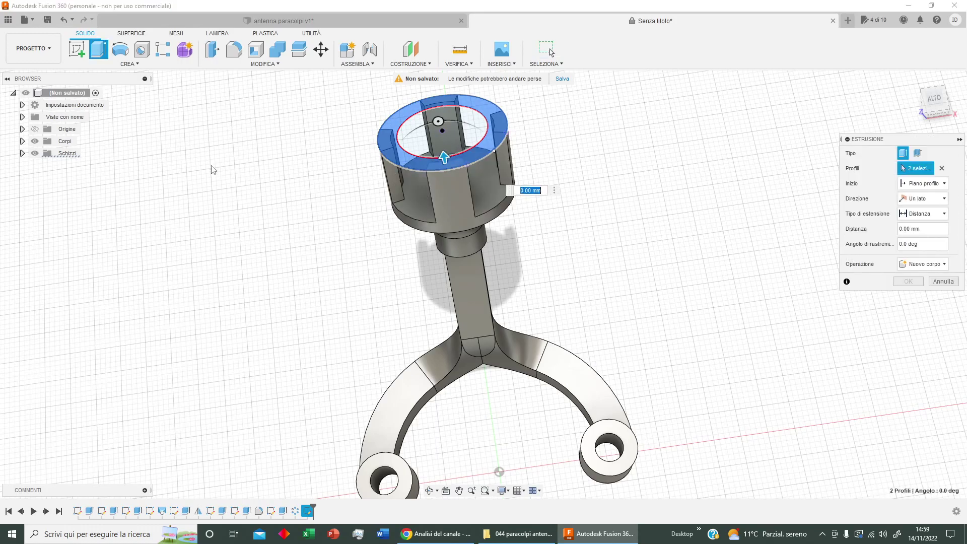
pyautogui.moveTo(443, 158); pyautogui.dragTo(442, 149)
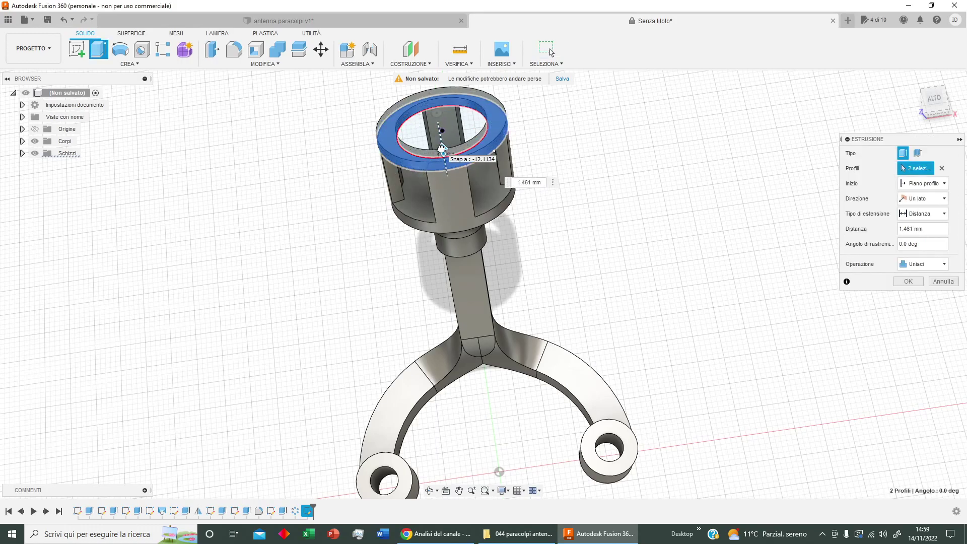
pyautogui.moveTo(522, 182); pyautogui.dragTo(543, 182)
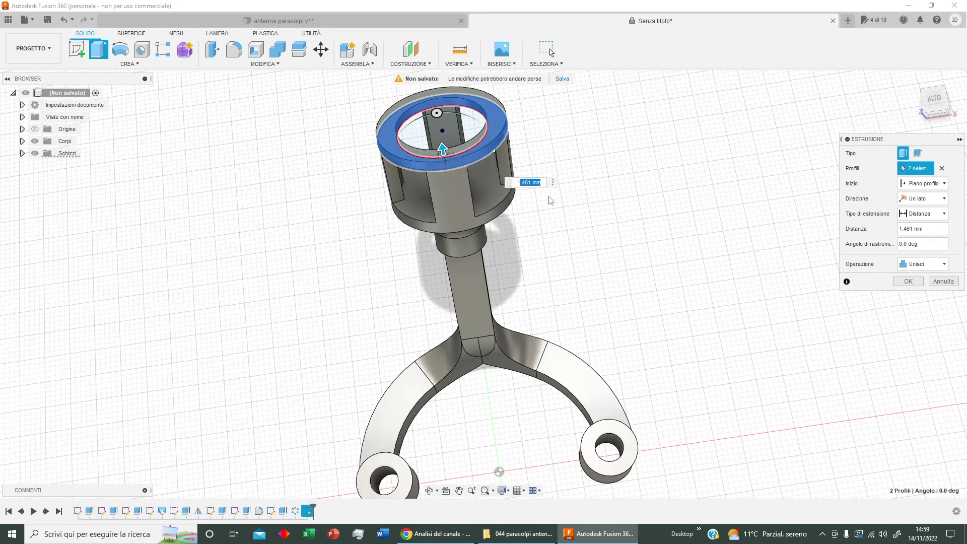
pyautogui.press('BackSpace')
pyautogui.press('Return')
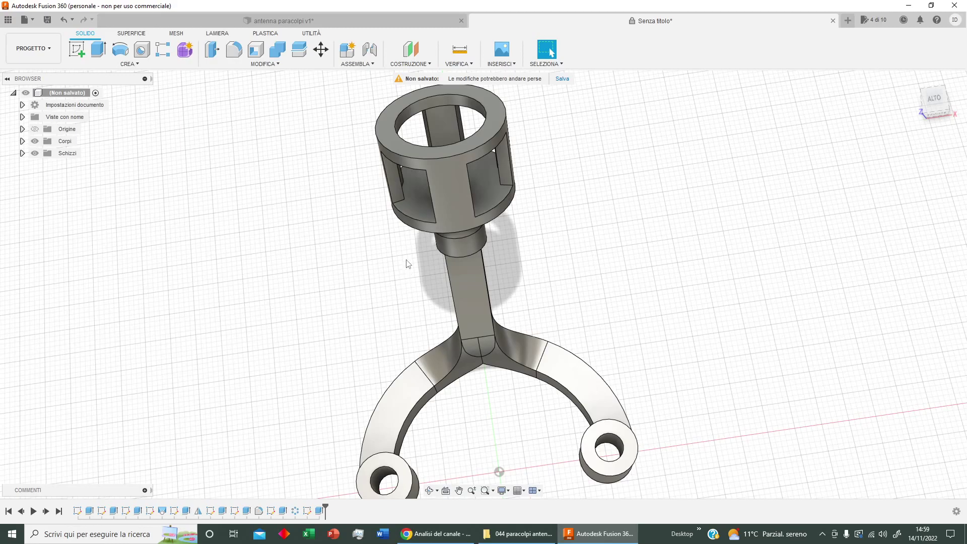
pyautogui.keyDown('shift'); pyautogui.moveTo(407, 265); pyautogui.dragTo(476, 255, button='middle'); pyautogui.keyUp('shift')
# Sketch a 5 mm circle centred on the cage's bottom face and finish the sketch
pyautogui.click(469, 262)
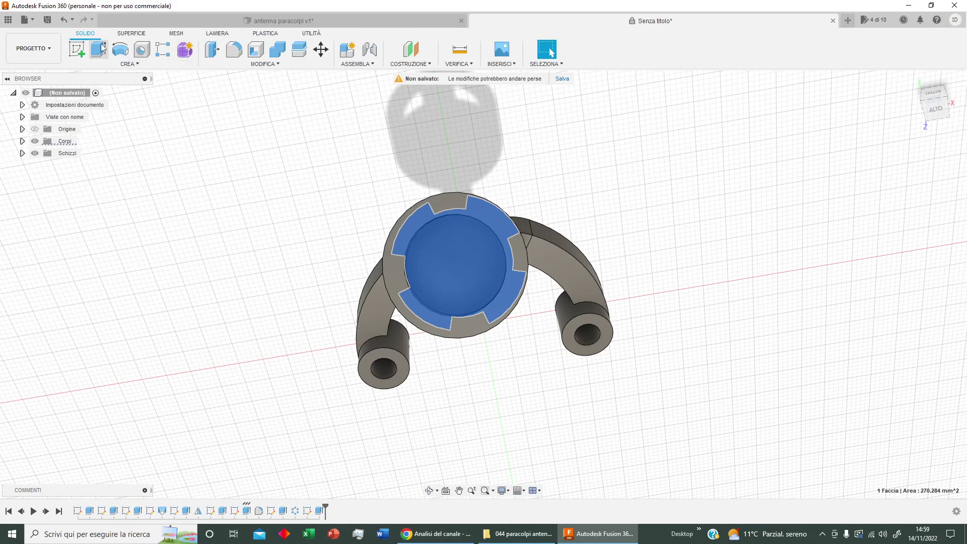
pyautogui.click(77, 49)
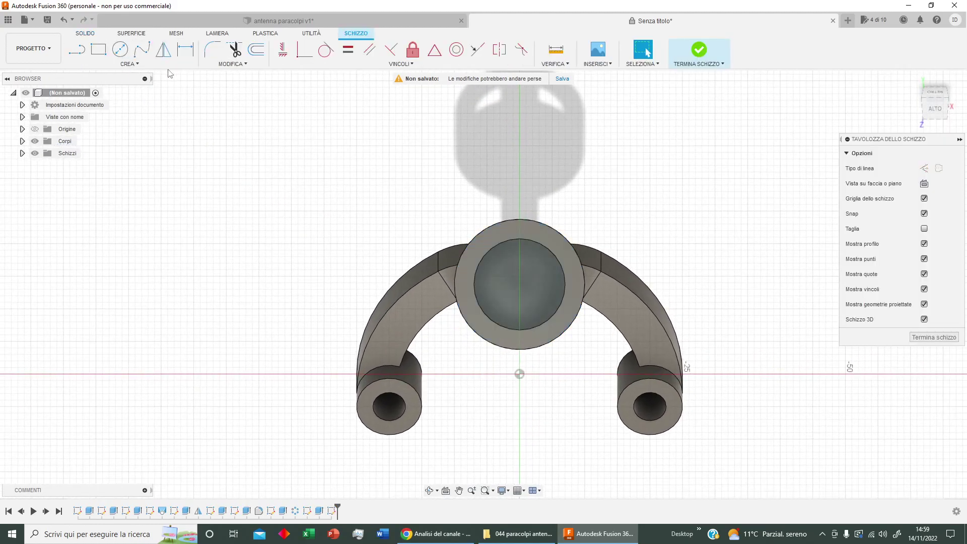
pyautogui.click(120, 49)
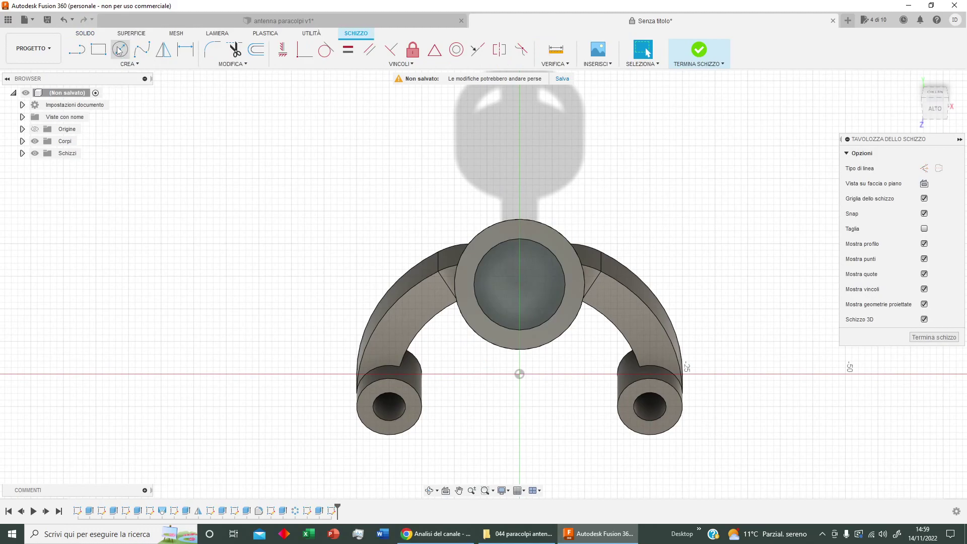
pyautogui.click(520, 284)
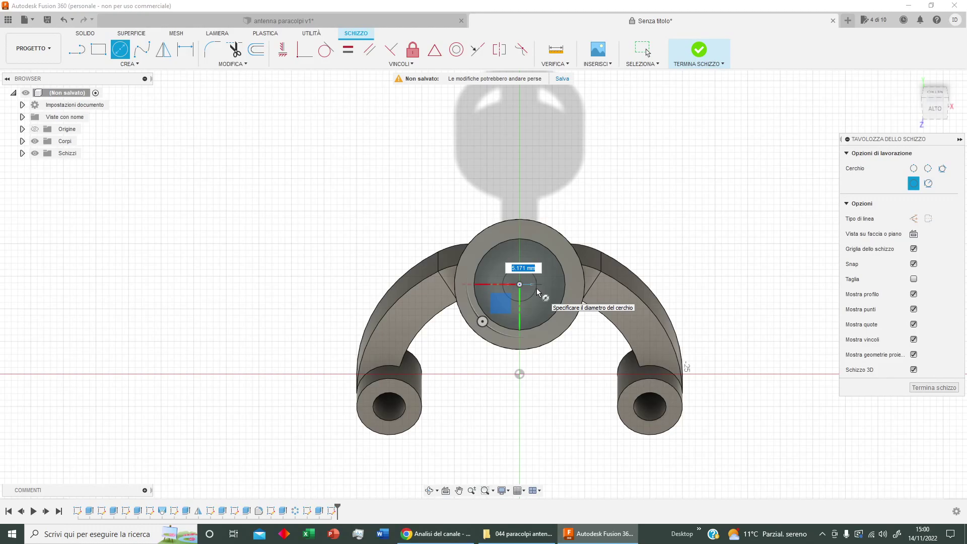
pyautogui.write('5')
pyautogui.press('Return')
pyautogui.press('Escape')
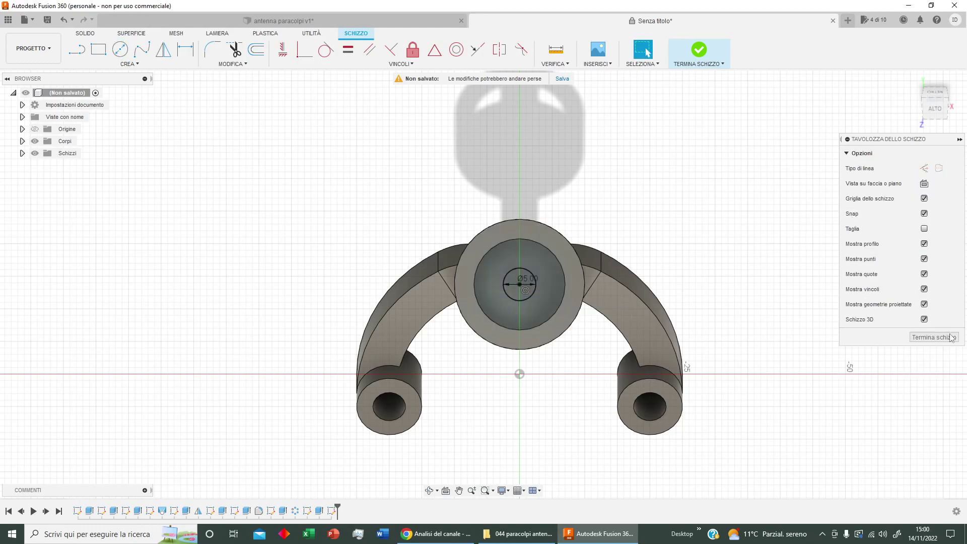
pyautogui.click(951, 337)
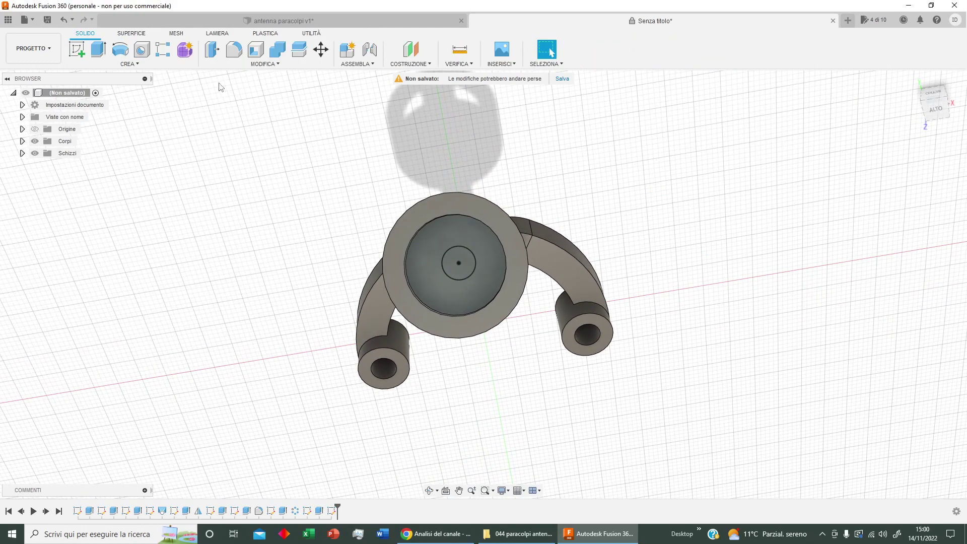
# Cut the 5 mm circle through all, boring down through the post
pyautogui.click(98, 49)
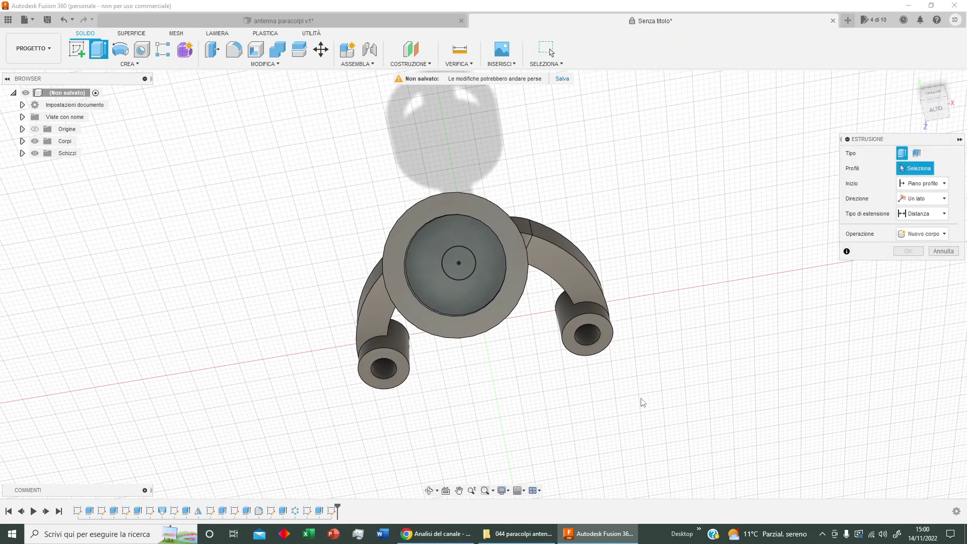
pyautogui.keyDown('shift'); pyautogui.moveTo(605, 373); pyautogui.dragTo(422, 194, button='middle'); pyautogui.keyUp('shift')
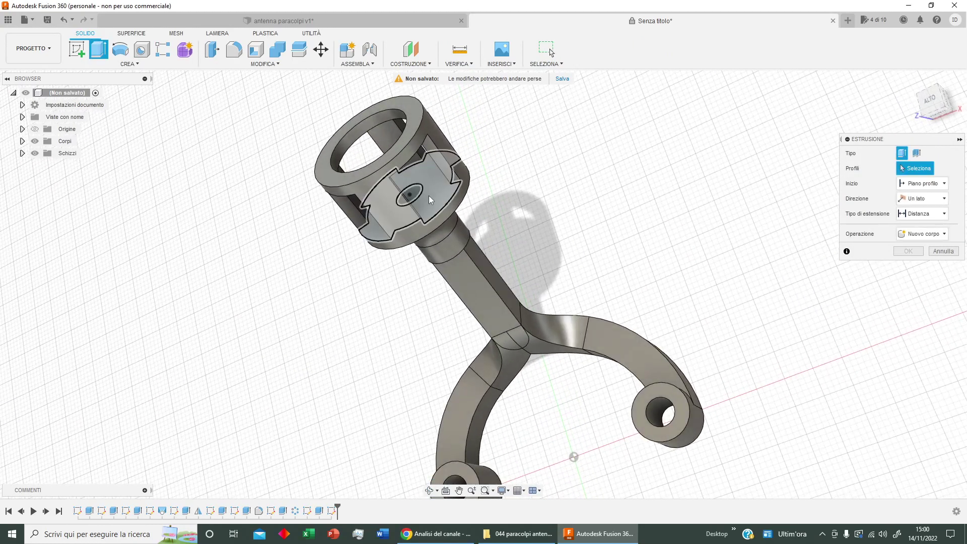
pyautogui.click(421, 194)
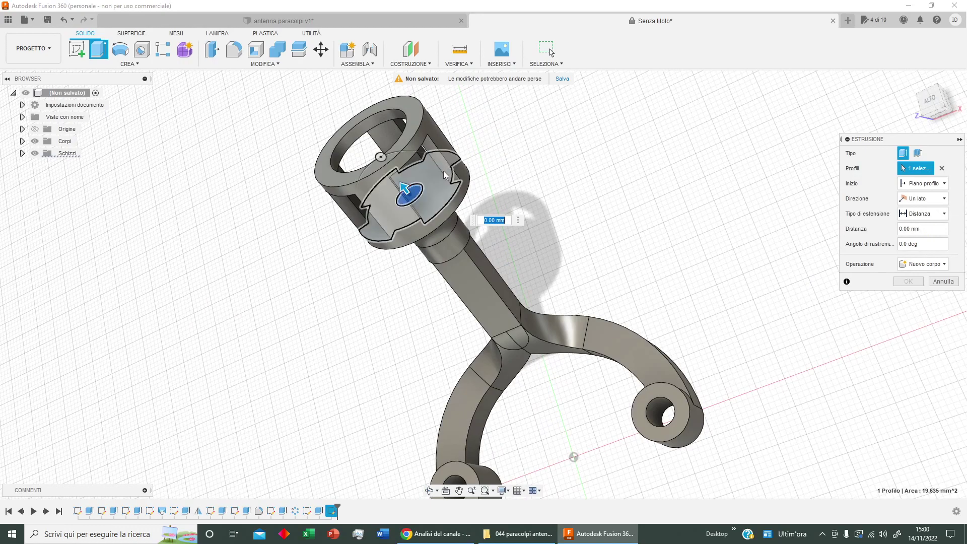
pyautogui.moveTo(406, 190); pyautogui.dragTo(537, 361)
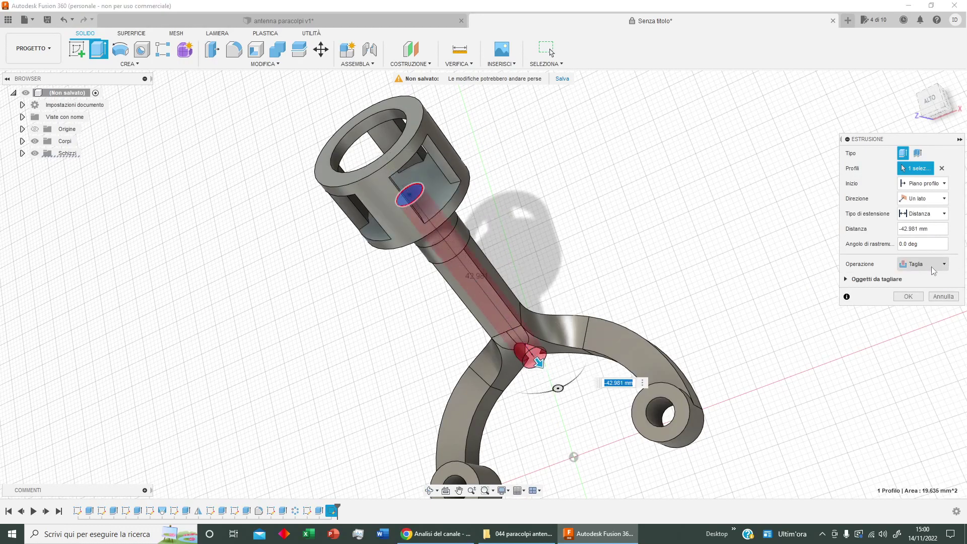
pyautogui.click(934, 222)
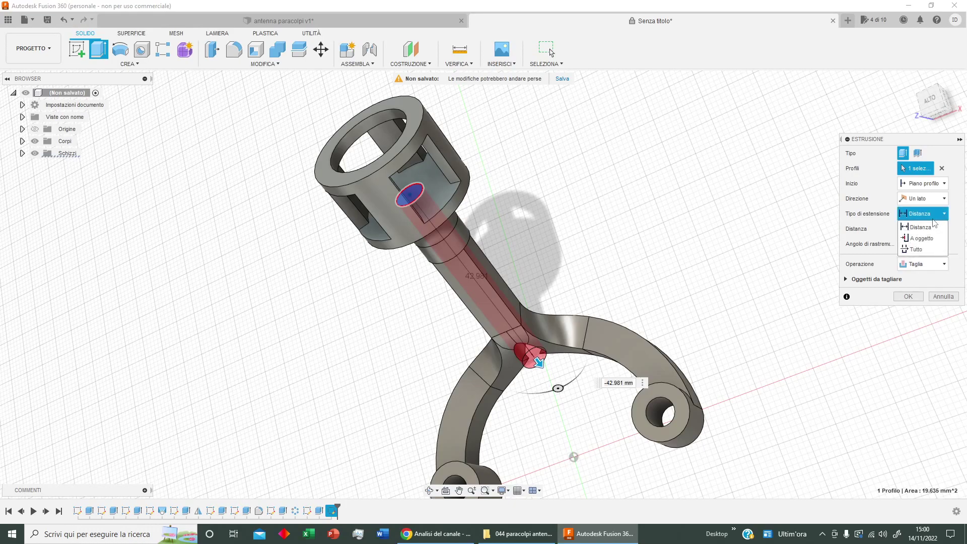
pyautogui.click(916, 249)
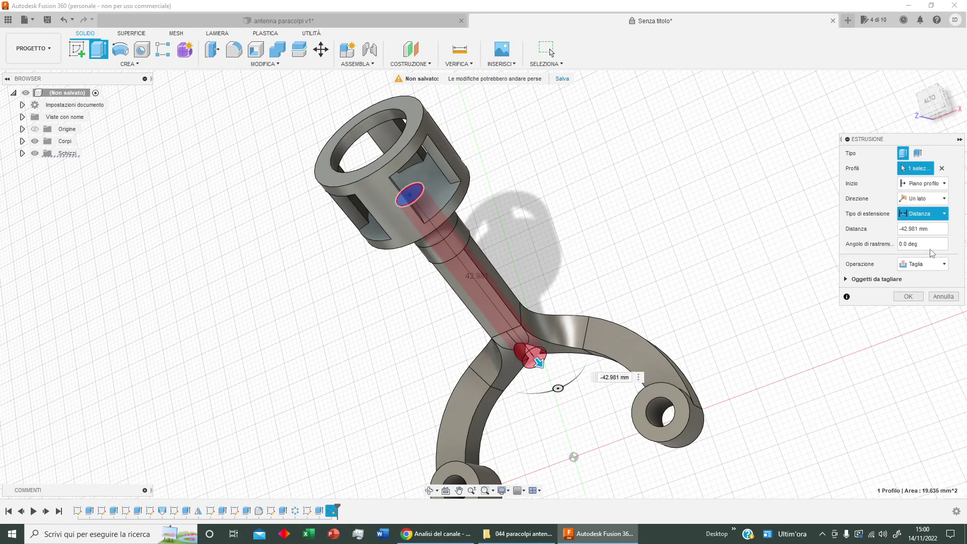
pyautogui.click(909, 297)
pyautogui.keyDown('shift'); pyautogui.moveTo(354, 314); pyautogui.dragTo(329, 244, button='middle'); pyautogui.keyUp('shift')
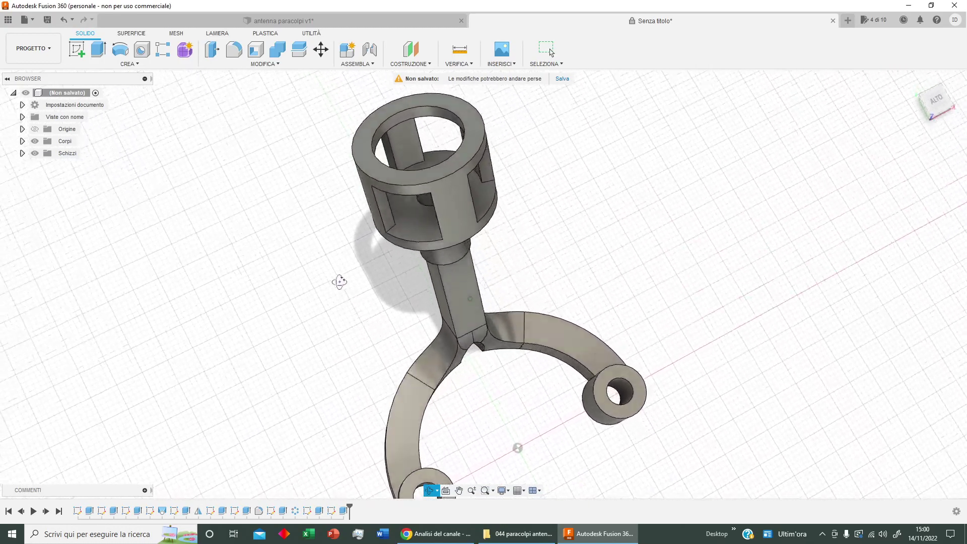
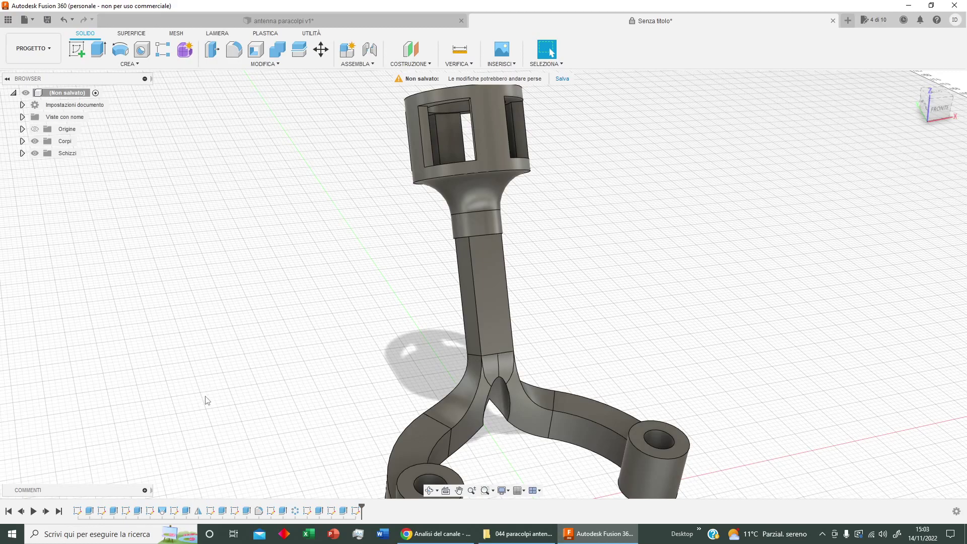
# Sketch a 3-point rectangle along the stem on the side plane
pyautogui.click(76, 51)
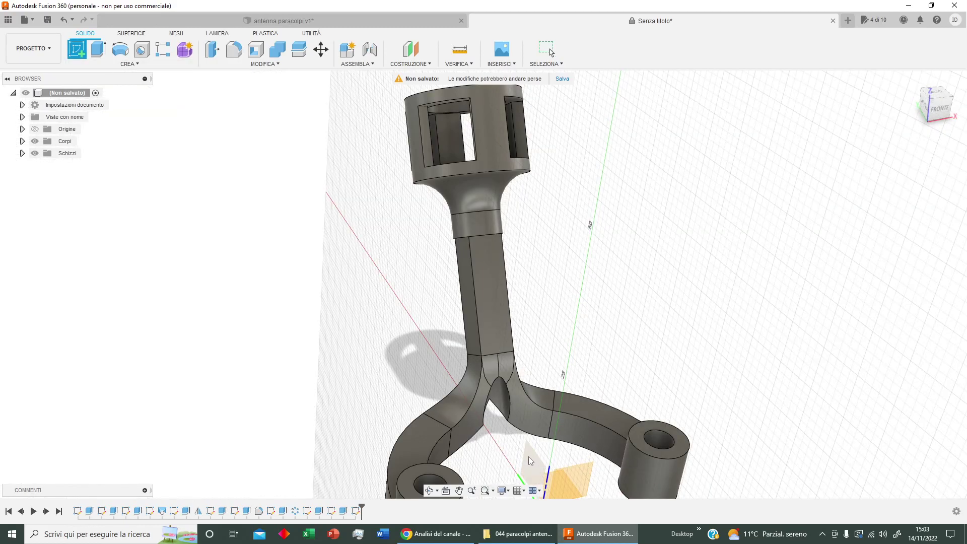
pyautogui.click(533, 462)
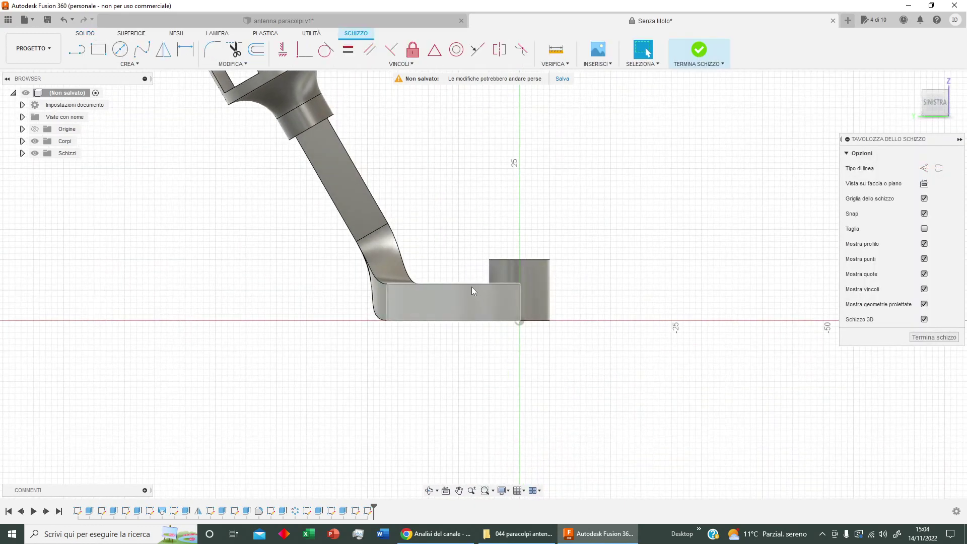
pyautogui.moveTo(474, 289)
pyautogui.mouseDown(button='middle')
pyautogui.moveTo(449, 250)
pyautogui.moveTo(528, 347)
pyautogui.mouseUp(button='middle')
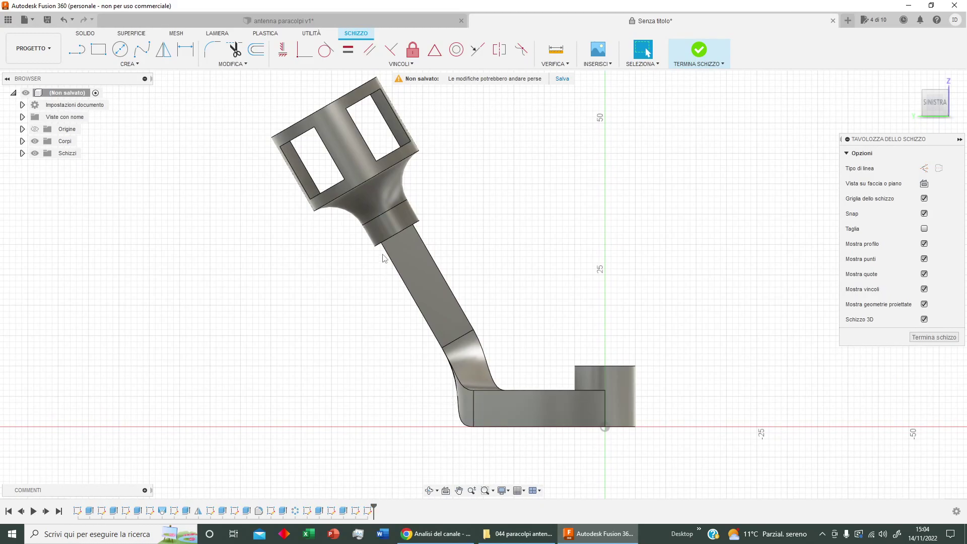
pyautogui.click(130, 64)
pyautogui.moveTo(98, 75)
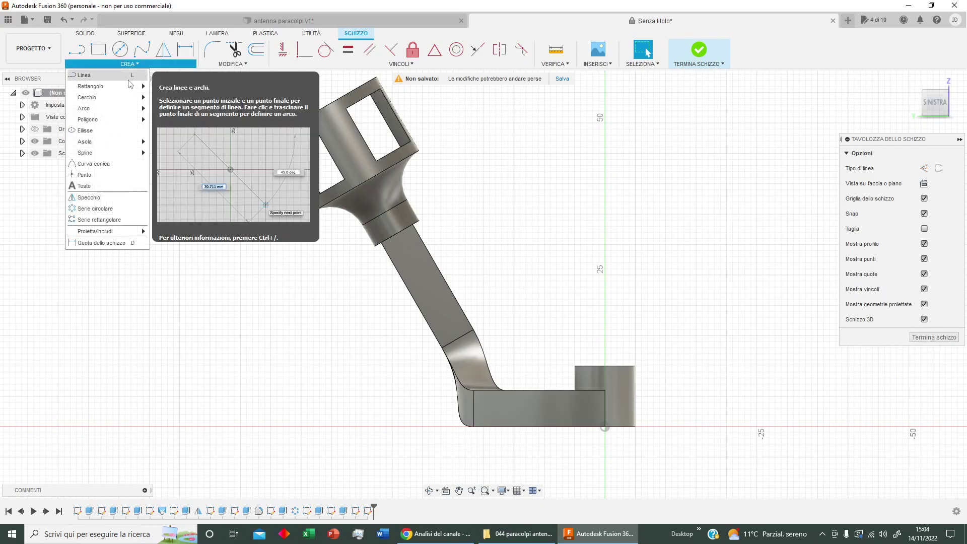
pyautogui.click(156, 87)
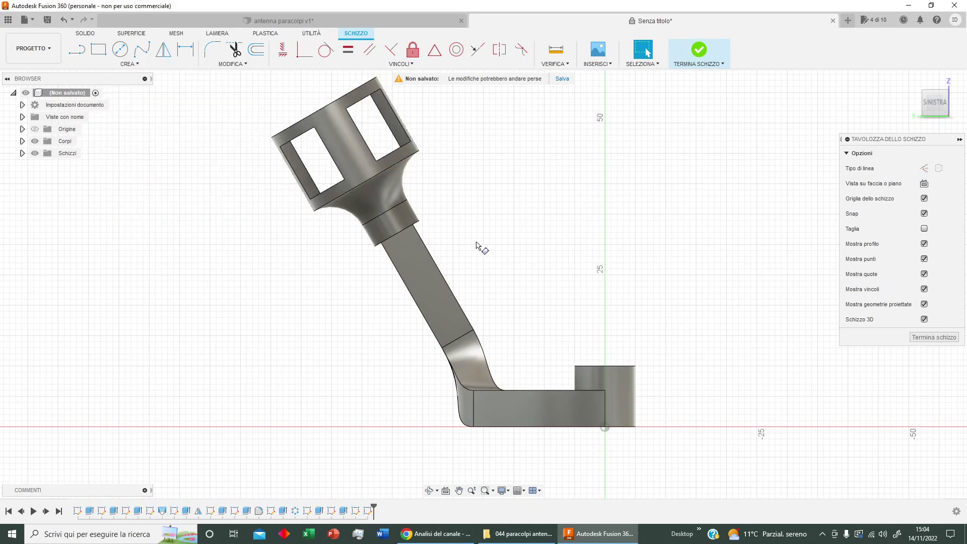
pyautogui.click(319, 93)
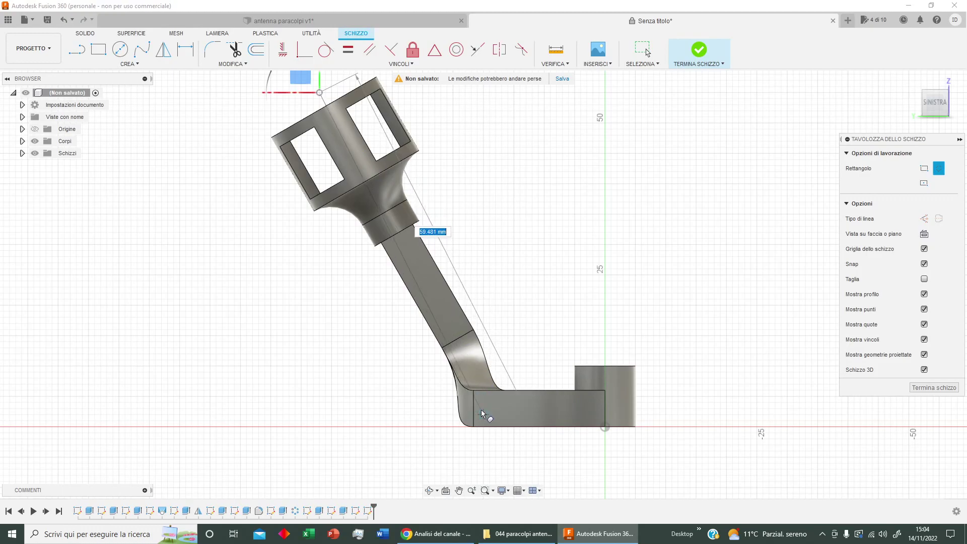
pyautogui.click(484, 396)
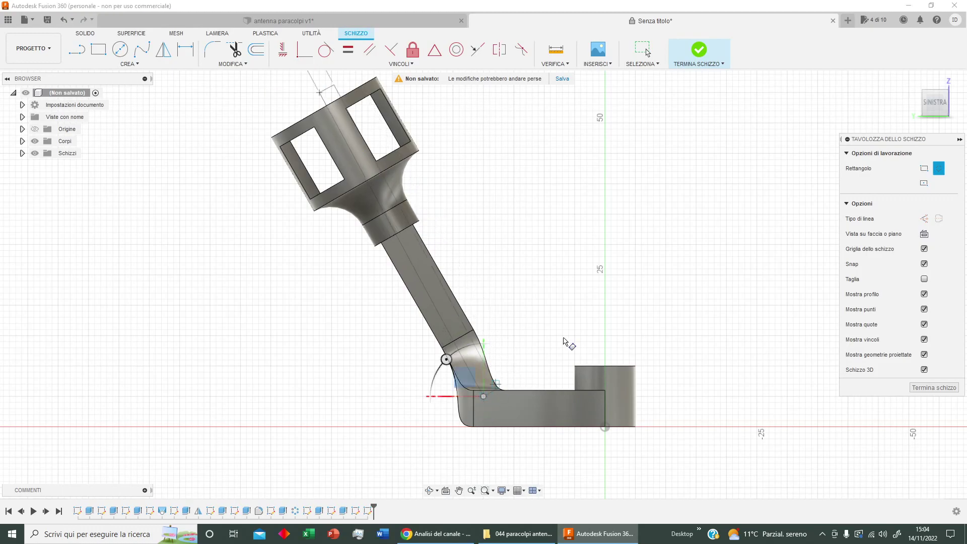
pyautogui.click(594, 331)
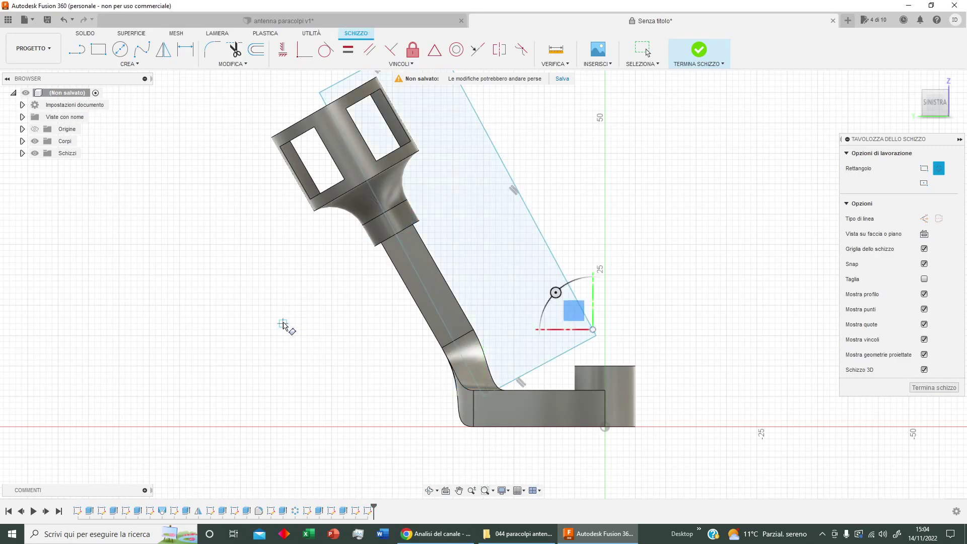
# Constrain the rectangle symmetric about the stem's centerline
pyautogui.click(504, 52)
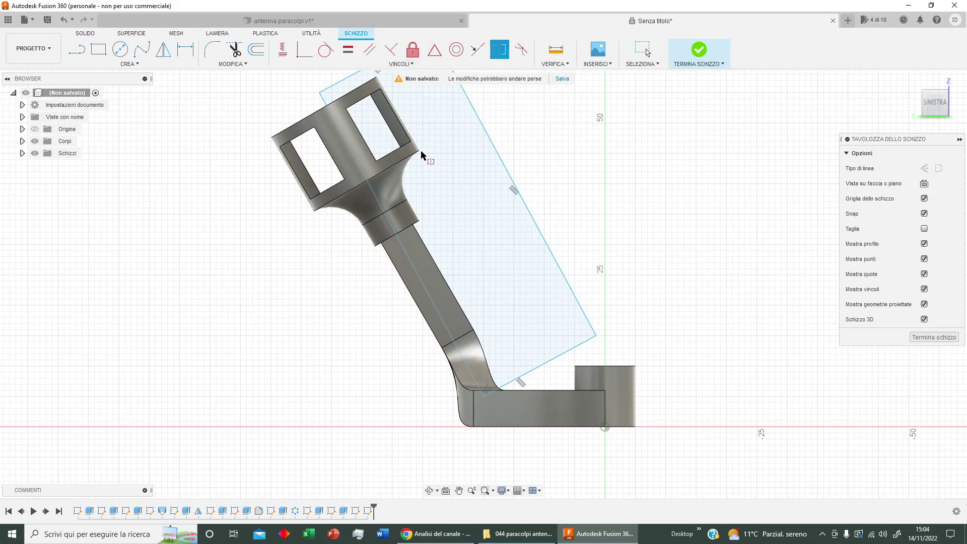
pyautogui.click(421, 299)
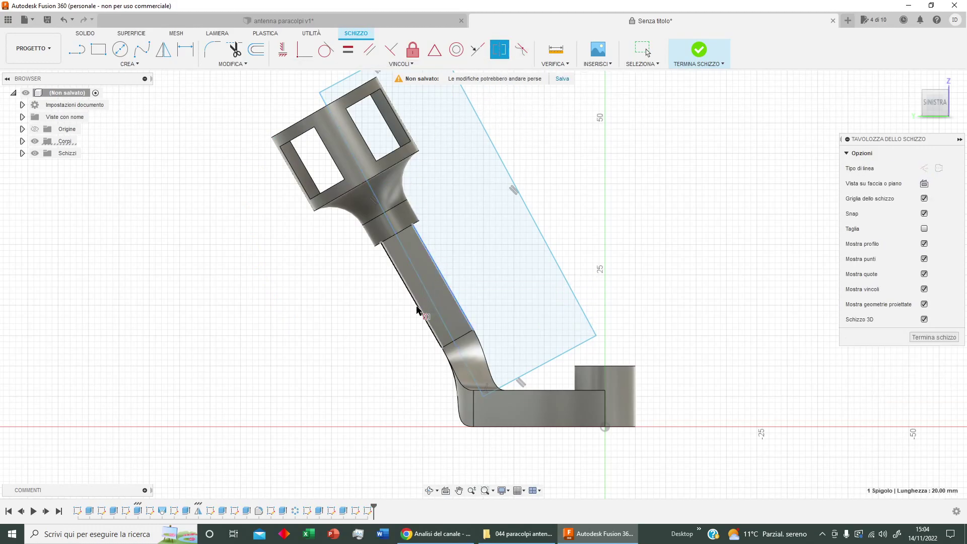
pyautogui.click(443, 325)
pyautogui.click(439, 307)
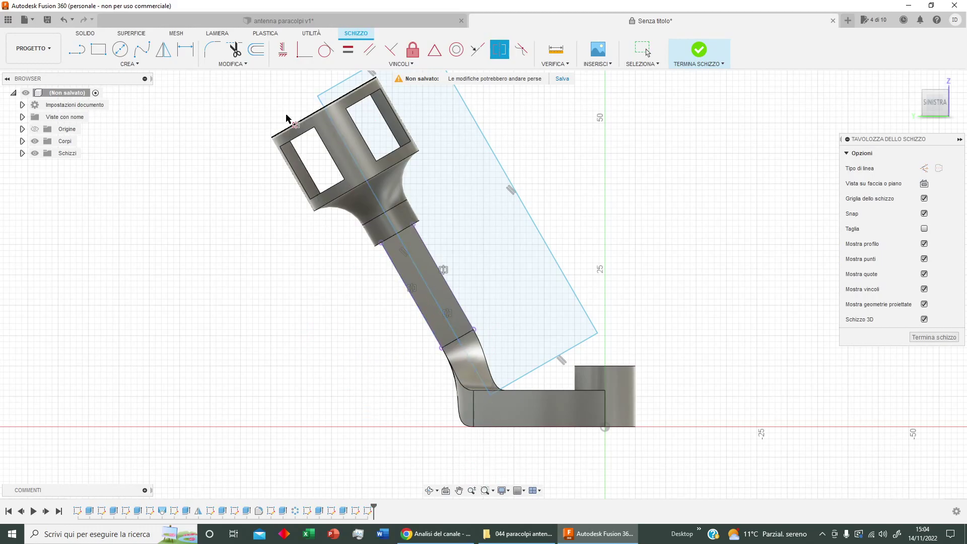
# Pin the rectangle's lower corner coincident to the holder's base point
pyautogui.click(303, 60)
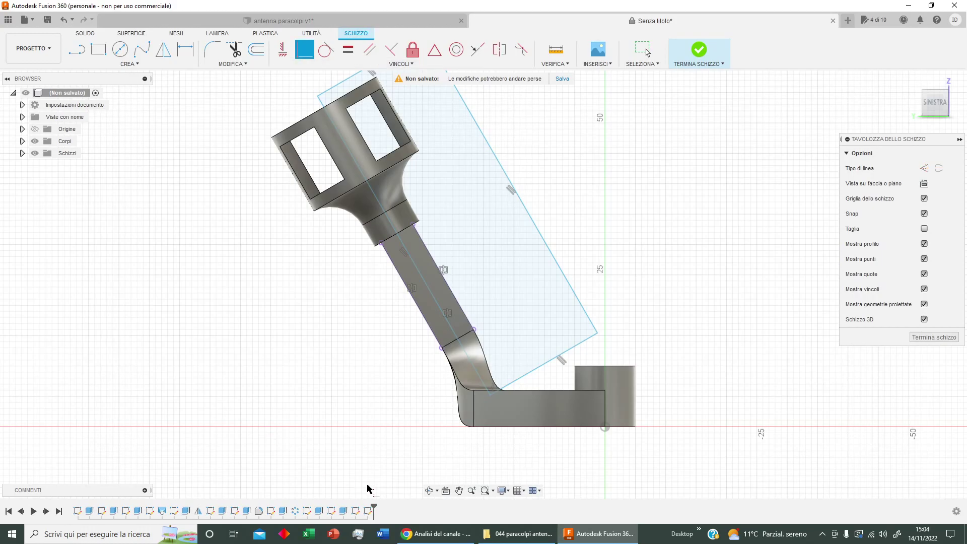
pyautogui.click(491, 395)
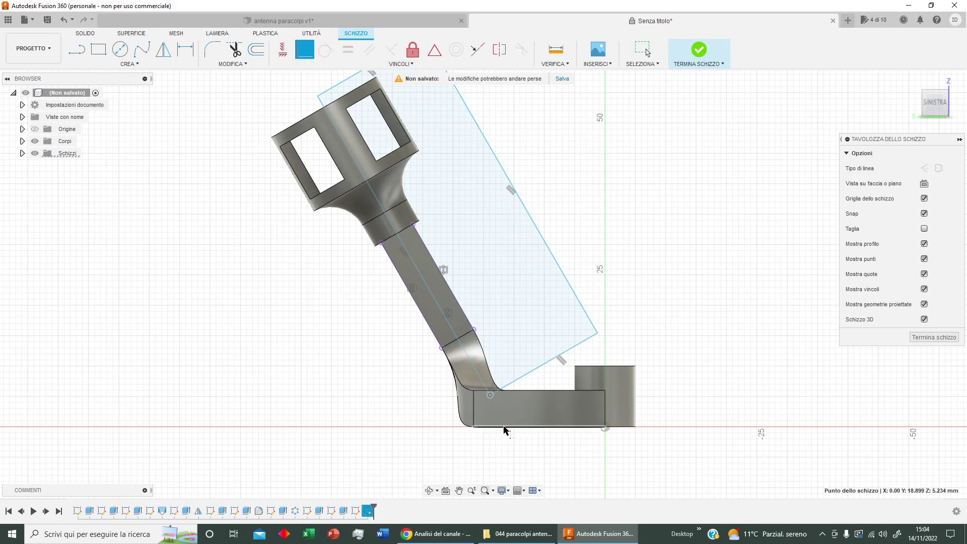
pyautogui.click(508, 426)
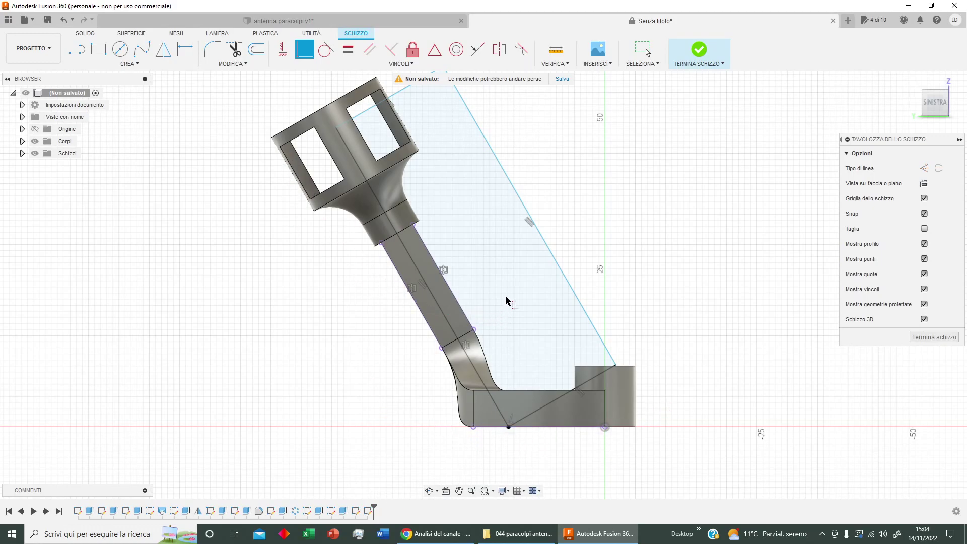
# Snap the rectangle's top corner onto the holder's top edge, undoing a stray endpoint move
pyautogui.moveTo(506, 301); pyautogui.dragTo(524, 364, button='middle')
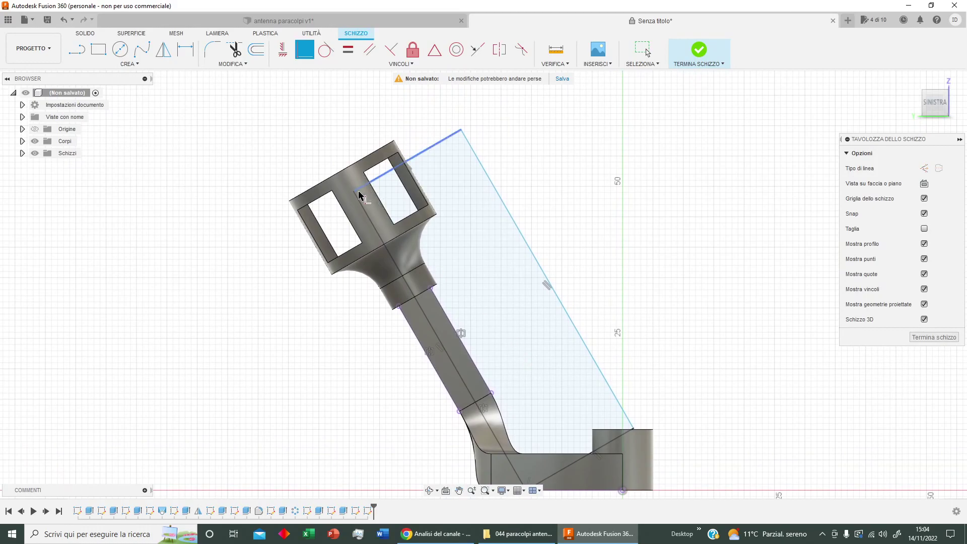
pyautogui.click(342, 175)
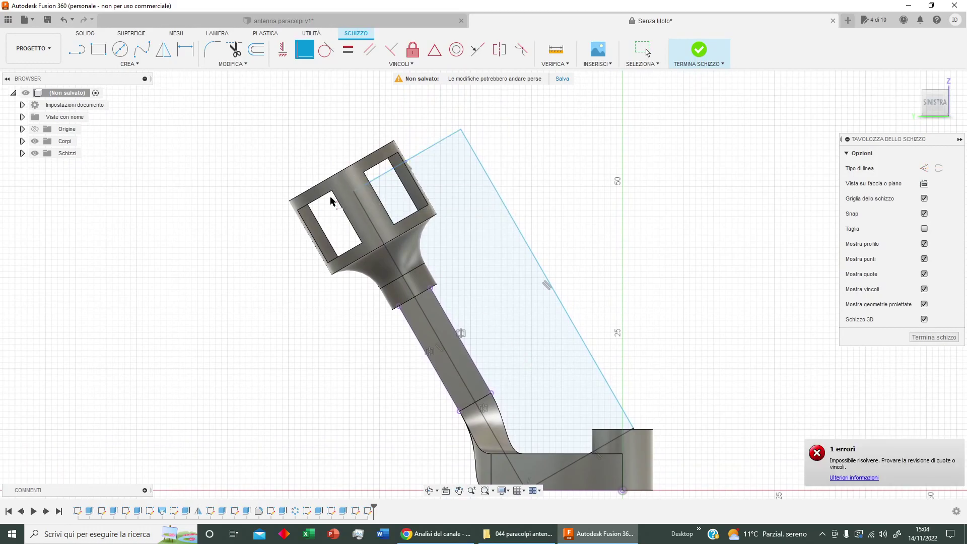
pyautogui.moveTo(361, 196); pyautogui.dragTo(337, 162)
pyautogui.click(303, 49)
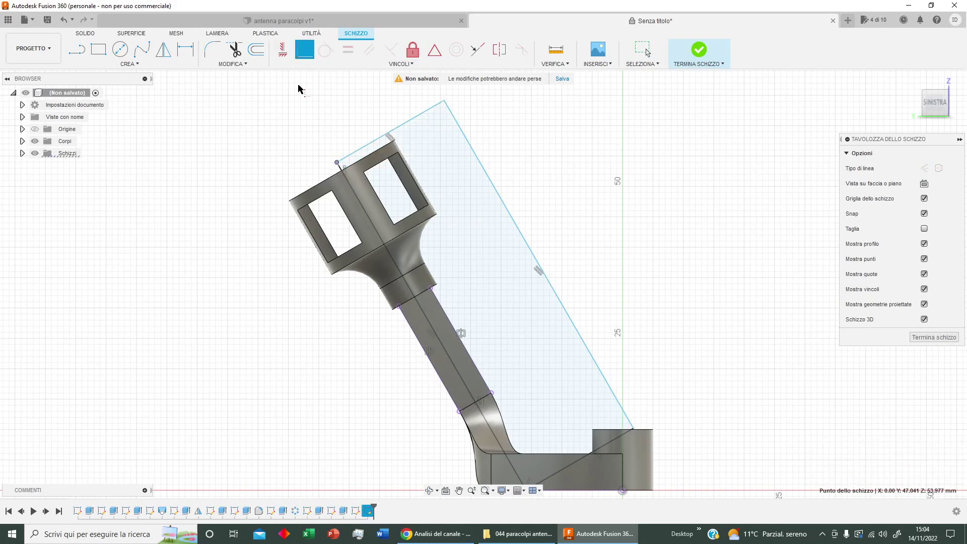
pyautogui.click(337, 162)
pyautogui.click(330, 178)
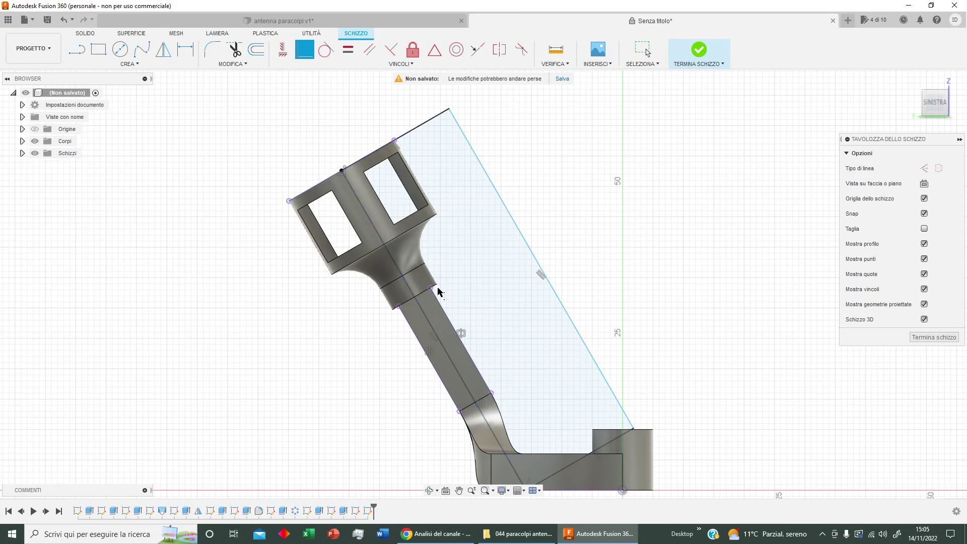
pyautogui.click(473, 159)
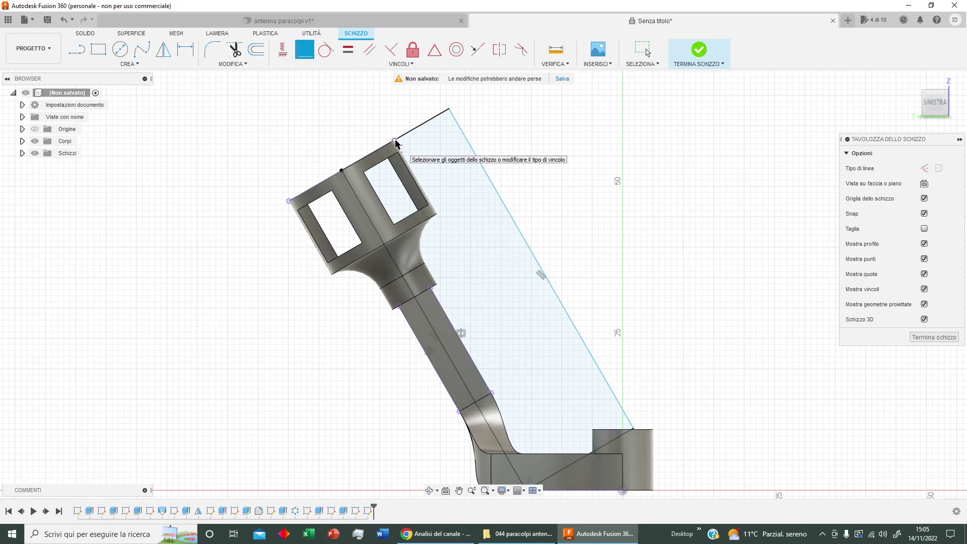
pyautogui.click(395, 141)
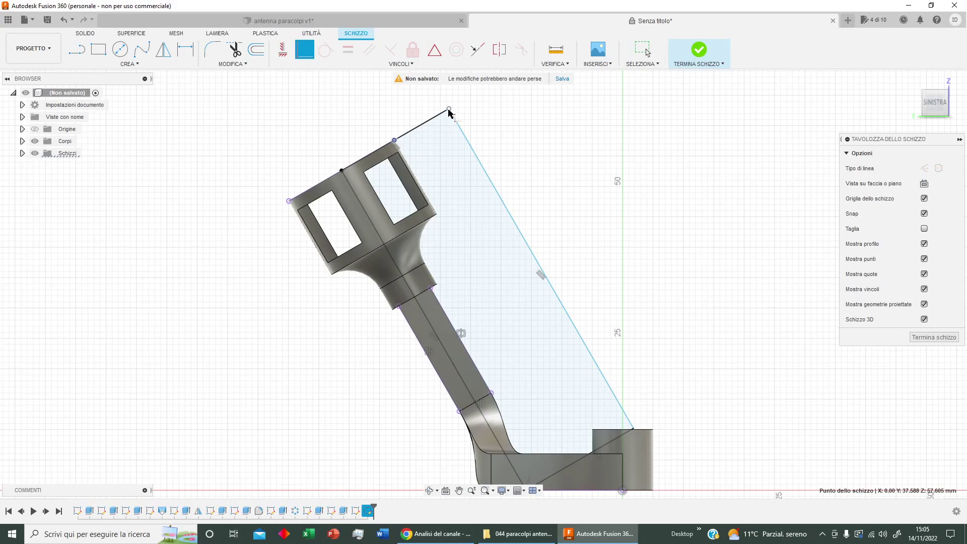
pyautogui.hotkey('ctrl', 'z')
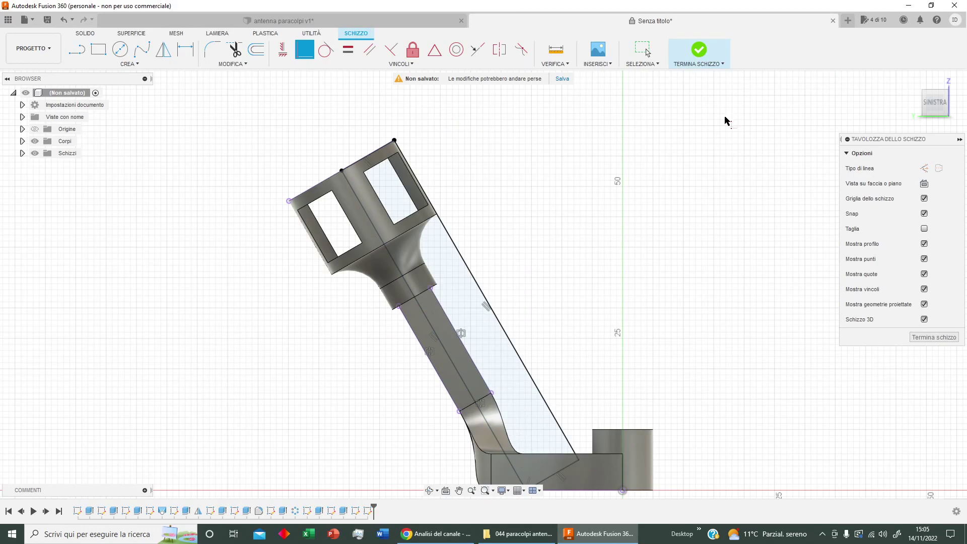
# Extrude the strip profile as a 1 mm symmetric cut through the holder
pyautogui.click(700, 55)
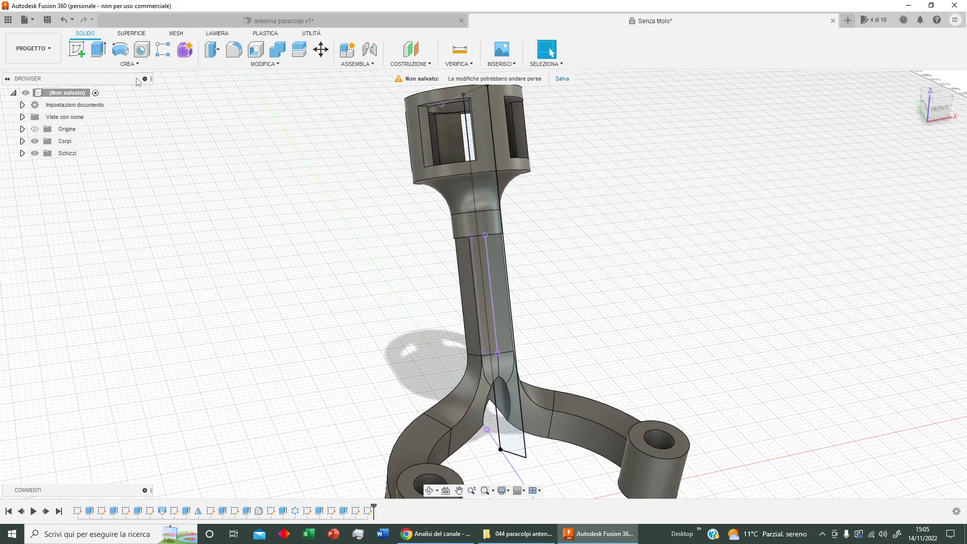
pyautogui.click(100, 52)
pyautogui.write('1')
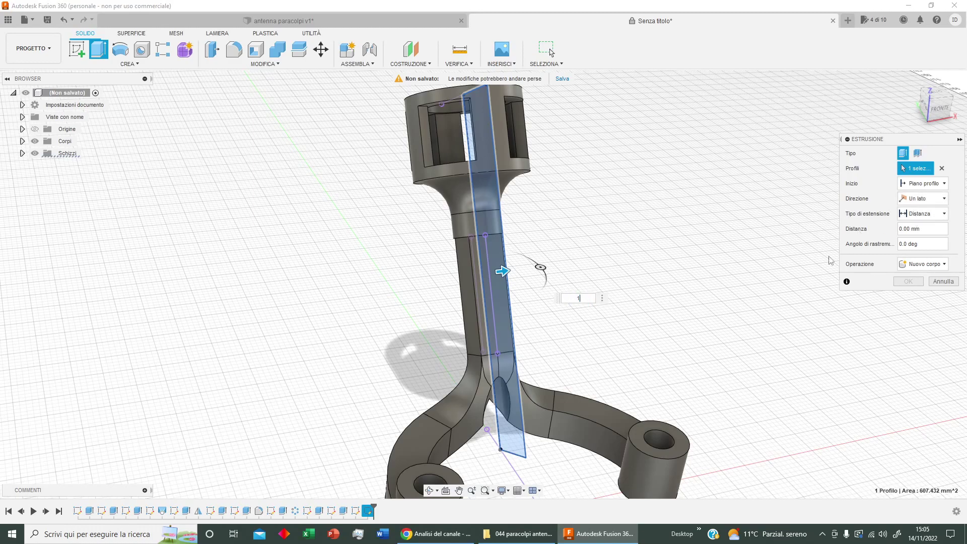
pyautogui.click(923, 198)
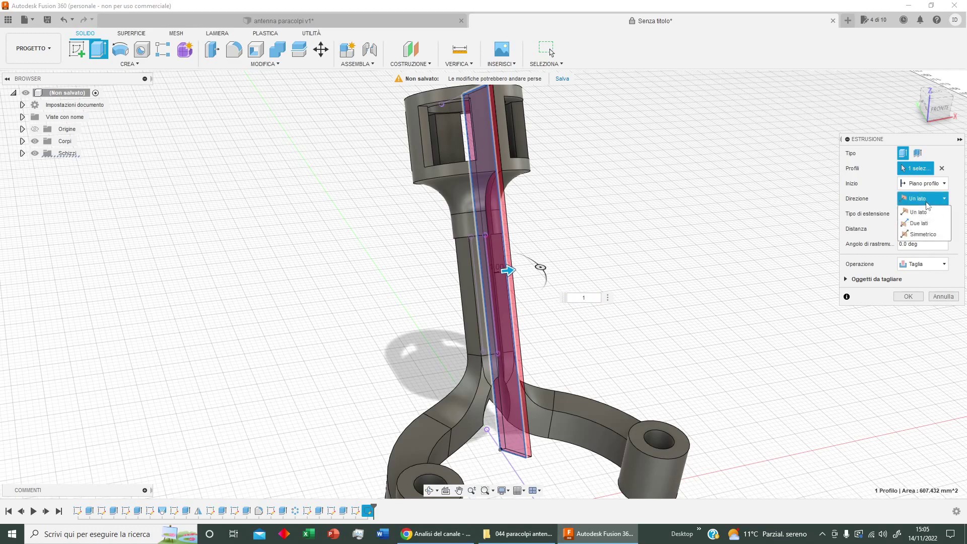
pyautogui.click(923, 234)
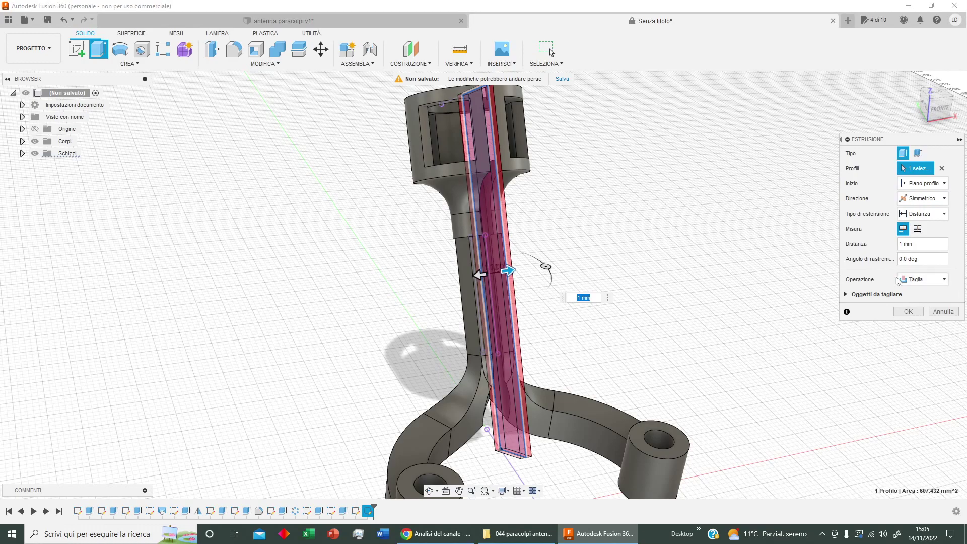
pyautogui.click(908, 313)
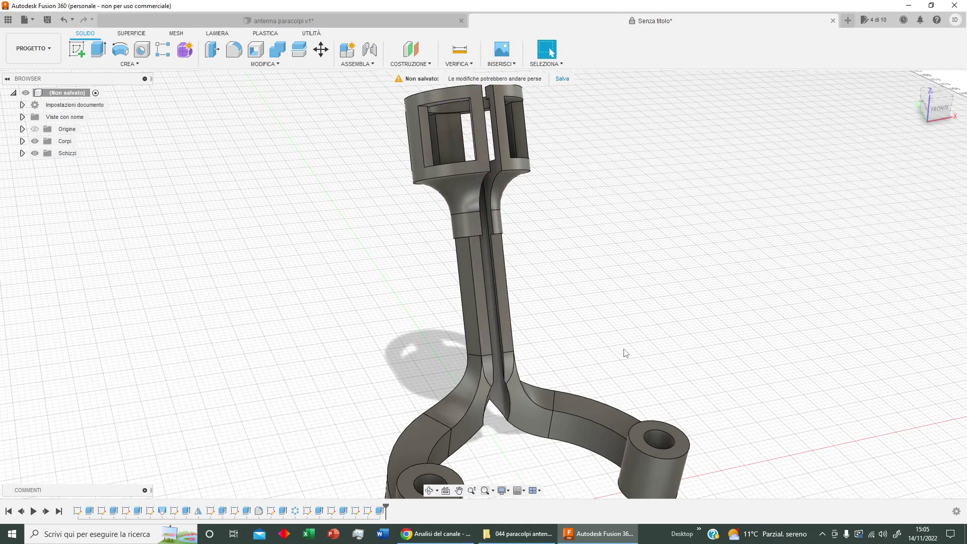
pyautogui.moveTo(648, 301)
pyautogui.keyDown('shift'); pyautogui.mouseDown(button='middle')
pyautogui.moveTo(620, 287)
pyautogui.moveTo(652, 265)
pyautogui.moveTo(622, 287)
pyautogui.moveTo(634, 290)
pyautogui.moveTo(617, 307)
pyautogui.moveTo(624, 326)
pyautogui.moveTo(637, 287)
pyautogui.moveTo(613, 309)
pyautogui.moveTo(621, 302)
pyautogui.mouseUp(button='middle'); pyautogui.keyUp('shift')
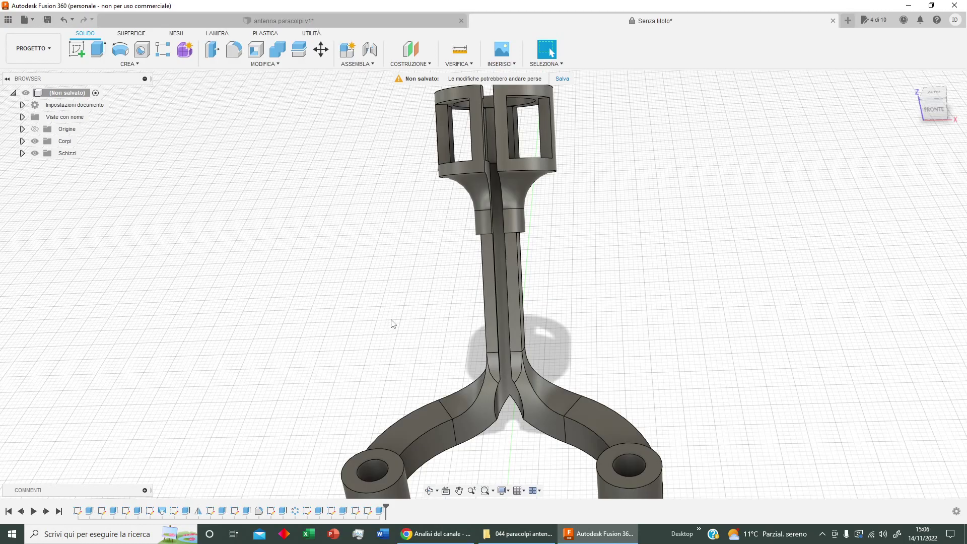
pyautogui.moveTo(369, 324)
pyautogui.keyDown('shift'); pyautogui.mouseDown(button='middle')
pyautogui.moveTo(408, 305)
pyautogui.moveTo(395, 315)
pyautogui.mouseUp(button='middle'); pyautogui.keyUp('shift')
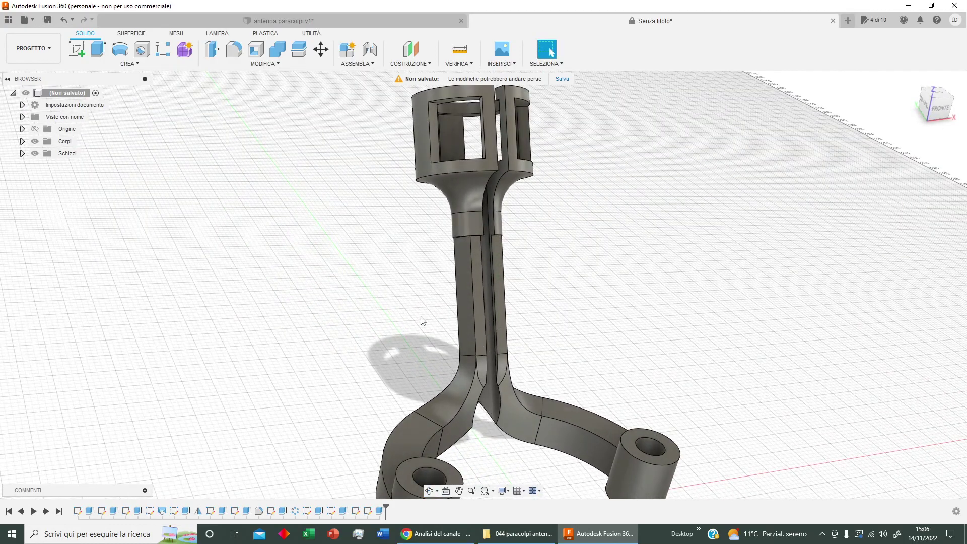
pyautogui.moveTo(548, 320)
pyautogui.keyDown('shift'); pyautogui.mouseDown(button='middle')
pyautogui.moveTo(520, 302)
pyautogui.moveTo(604, 286)
pyautogui.mouseUp(button='middle'); pyautogui.keyUp('shift')
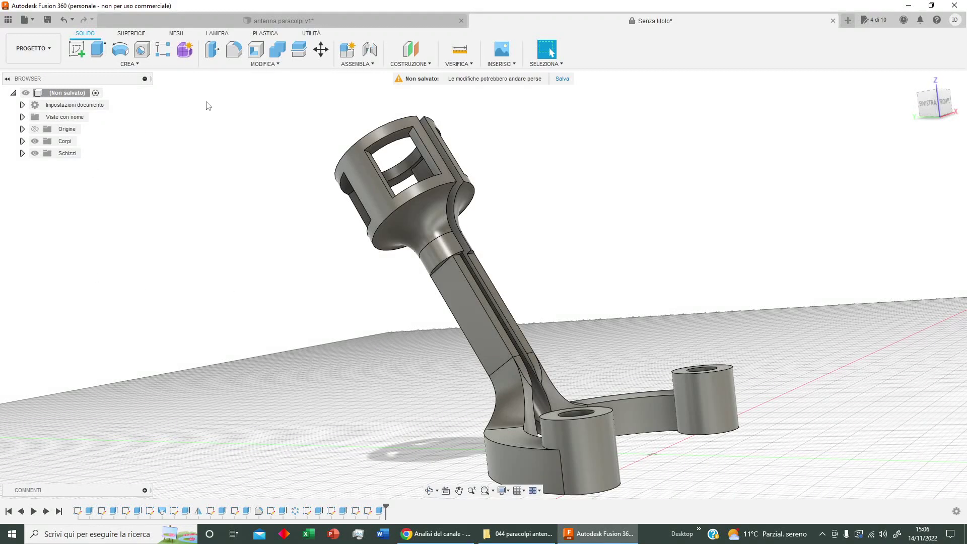
# Apply the pending fillet to the cut edge chain
pyautogui.click(234, 49)
pyautogui.click(629, 402)
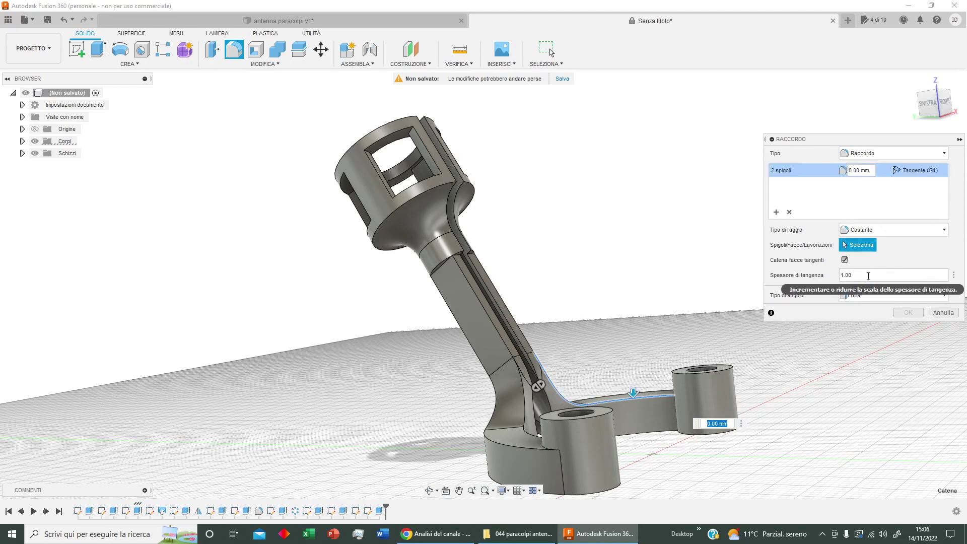
pyautogui.click(869, 169)
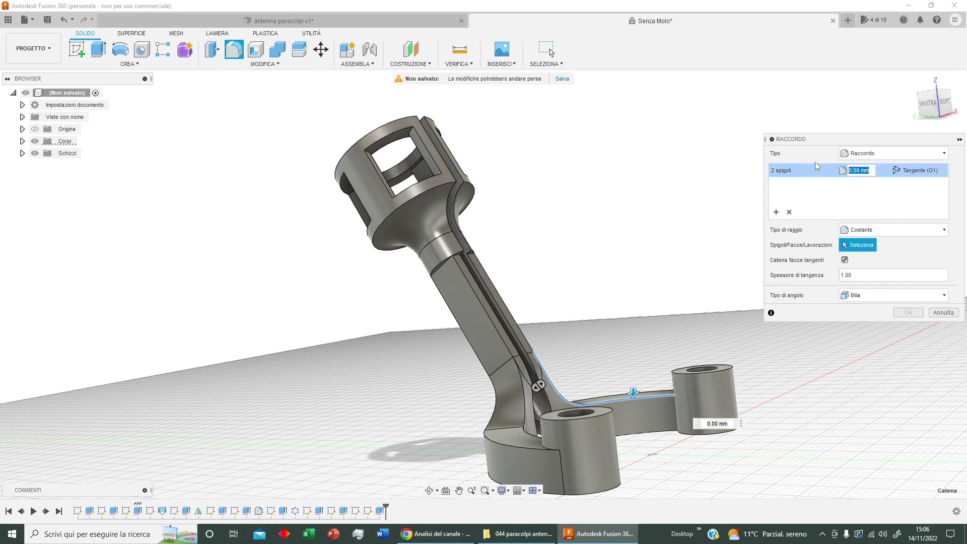
pyautogui.write('3')
pyautogui.press('Return')
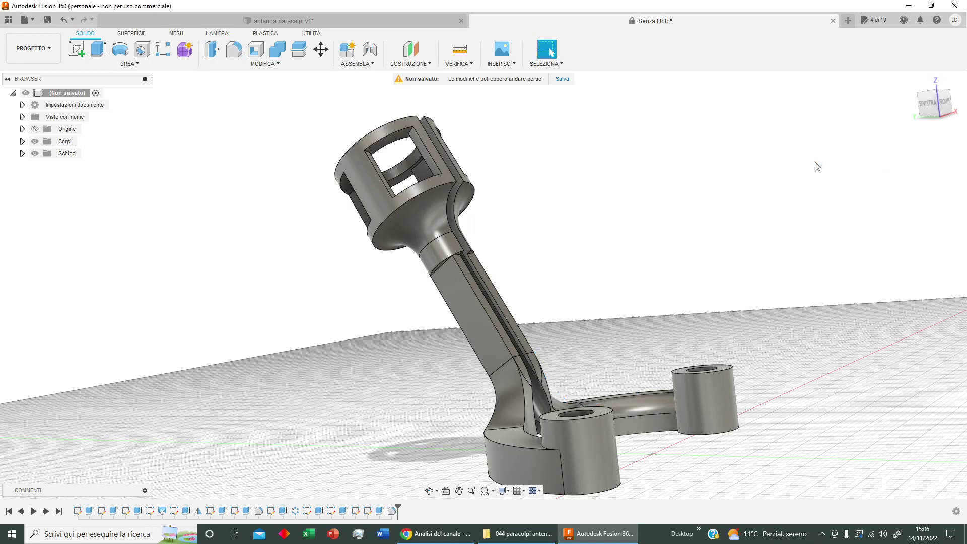
# Round the two edges where the stem meets the curved arm with a 3 mm fillet
pyautogui.moveTo(642, 337)
pyautogui.keyDown('shift'); pyautogui.mouseDown(button='middle')
pyautogui.moveTo(575, 340)
pyautogui.moveTo(576, 349)
pyautogui.moveTo(599, 347)
pyautogui.moveTo(574, 362)
pyautogui.moveTo(598, 352)
pyautogui.mouseUp(button='middle'); pyautogui.keyUp('shift')
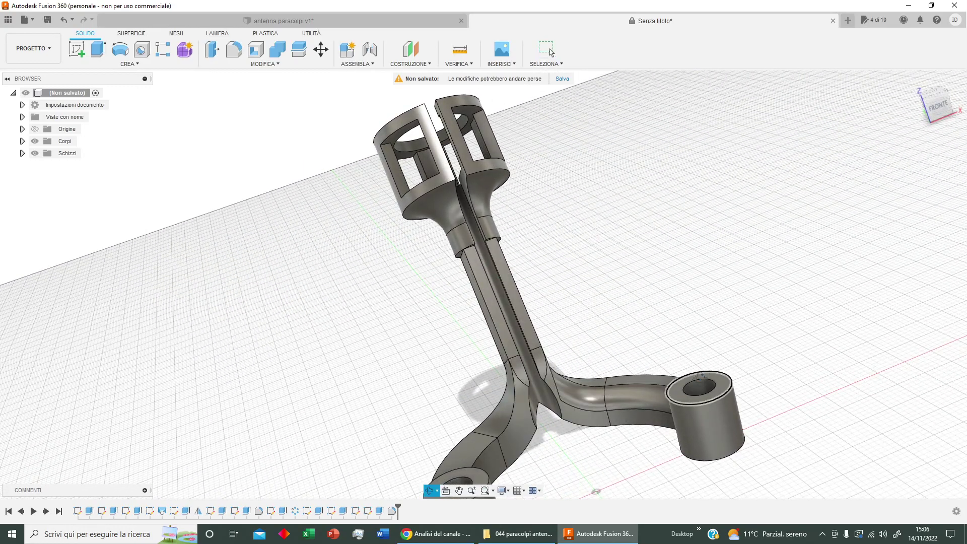
pyautogui.keyDown('shift'); pyautogui.moveTo(572, 427); pyautogui.dragTo(550, 52, button='middle'); pyautogui.keyUp('shift')
pyautogui.click(551, 52)
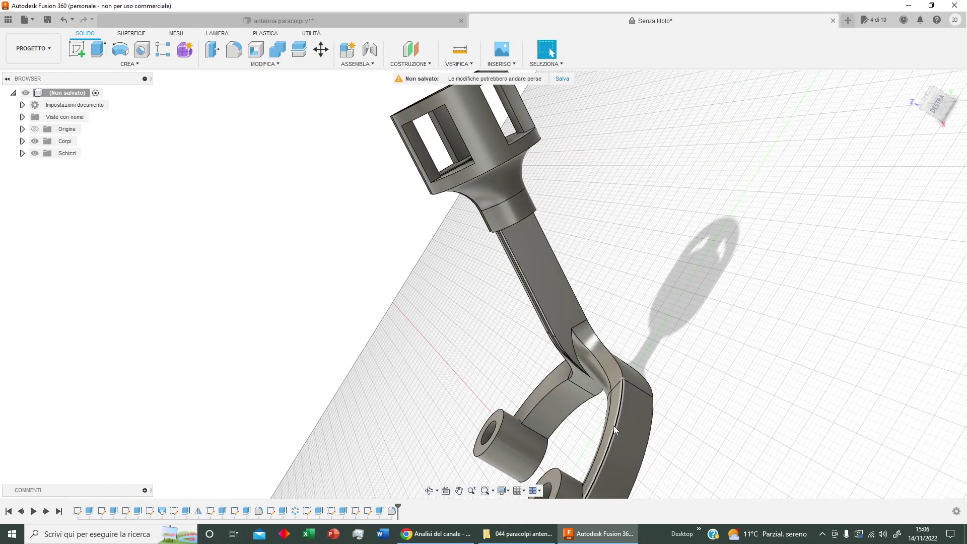
pyautogui.click(233, 48)
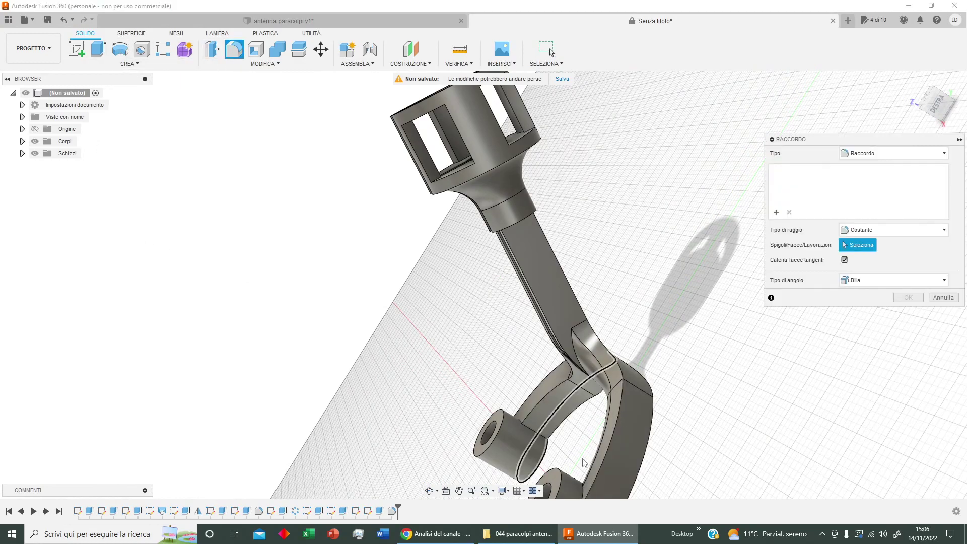
pyautogui.click(619, 412)
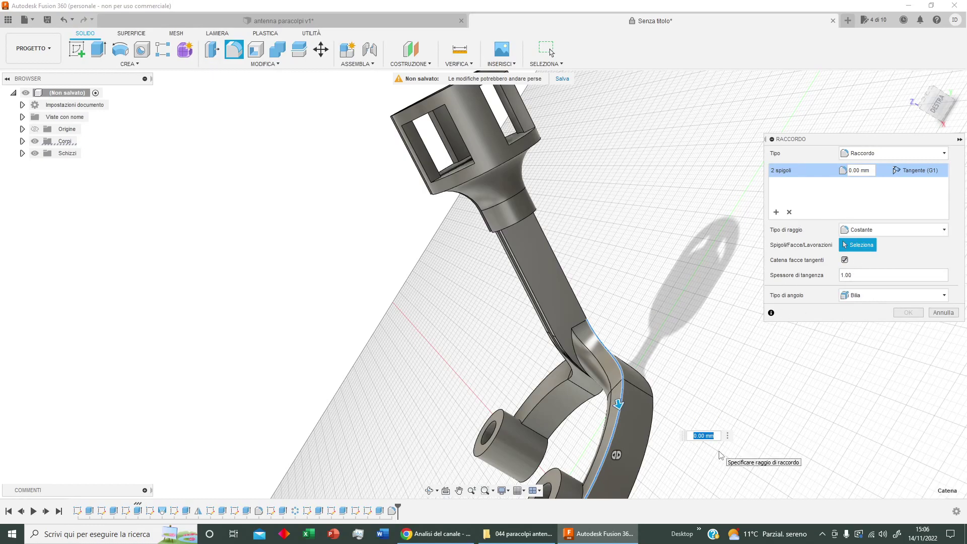
pyautogui.write('3')
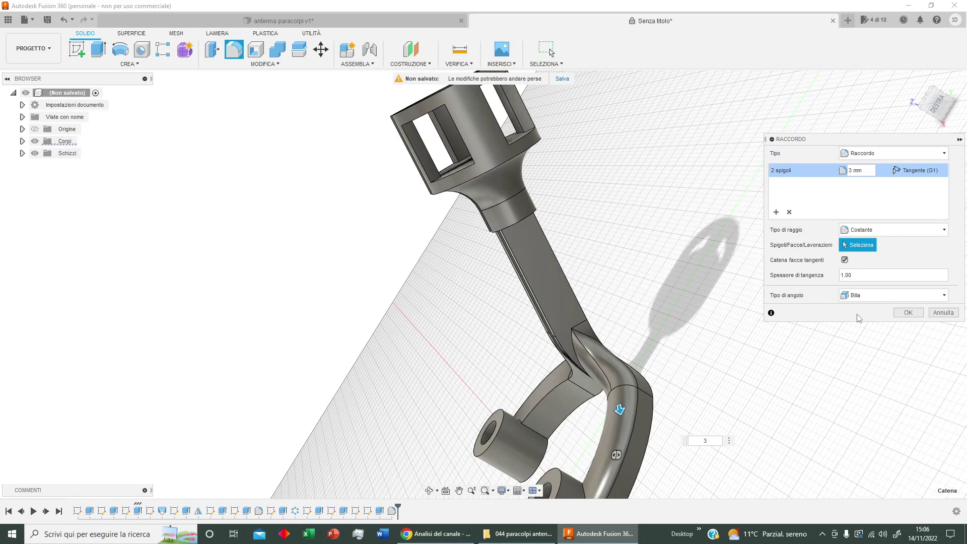
pyautogui.click(902, 313)
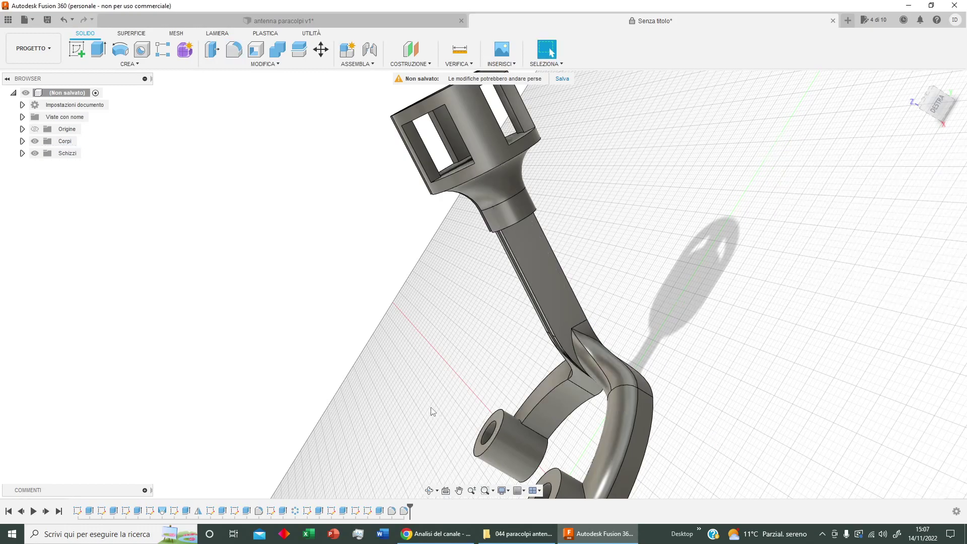
# Fillet the four edges along the other arm at 3 mm
pyautogui.moveTo(397, 376)
pyautogui.keyDown('shift'); pyautogui.mouseDown(button='middle')
pyautogui.moveTo(463, 335)
pyautogui.moveTo(607, 351)
pyautogui.moveTo(730, 395)
pyautogui.moveTo(746, 412)
pyautogui.mouseUp(button='middle'); pyautogui.keyUp('shift')
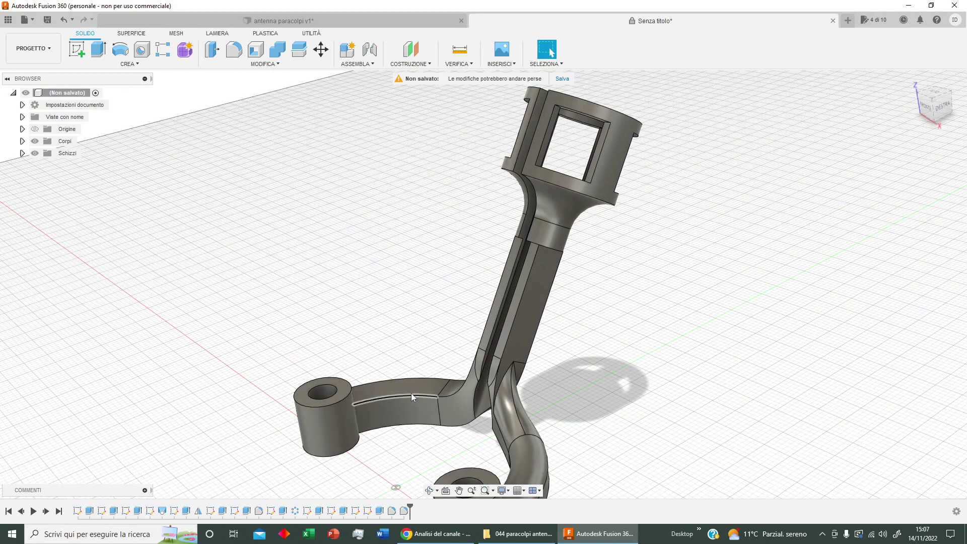
pyautogui.click(233, 49)
pyautogui.click(362, 388)
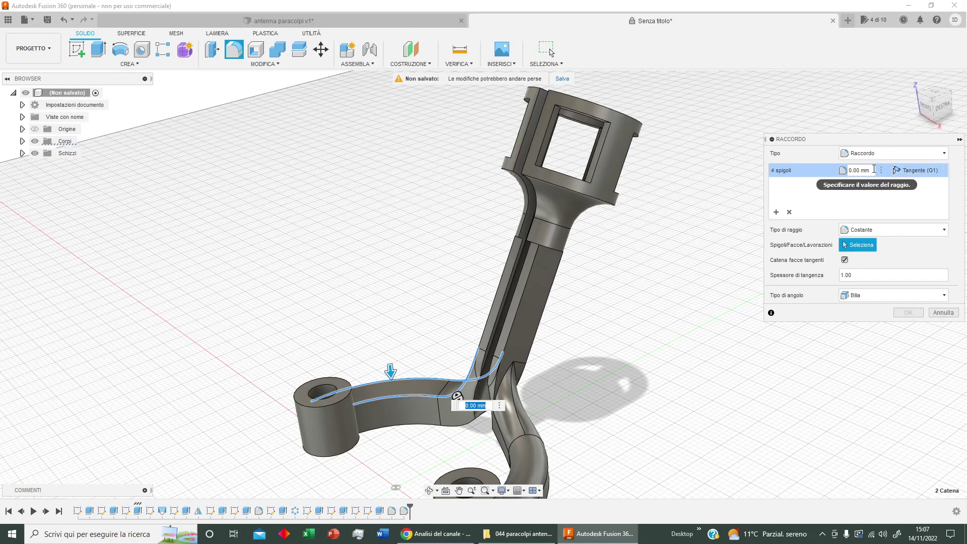
pyautogui.click(866, 170)
pyautogui.write('3')
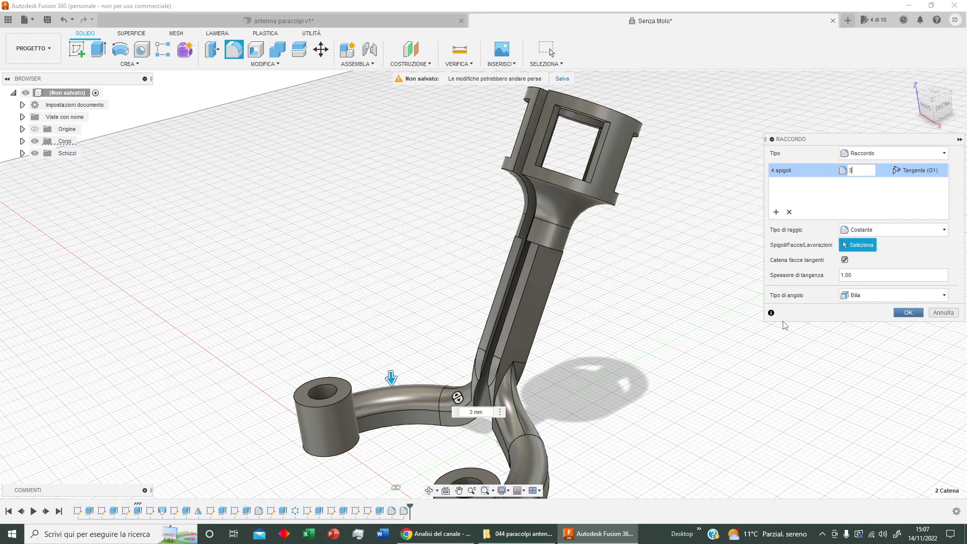
pyautogui.press('Return')
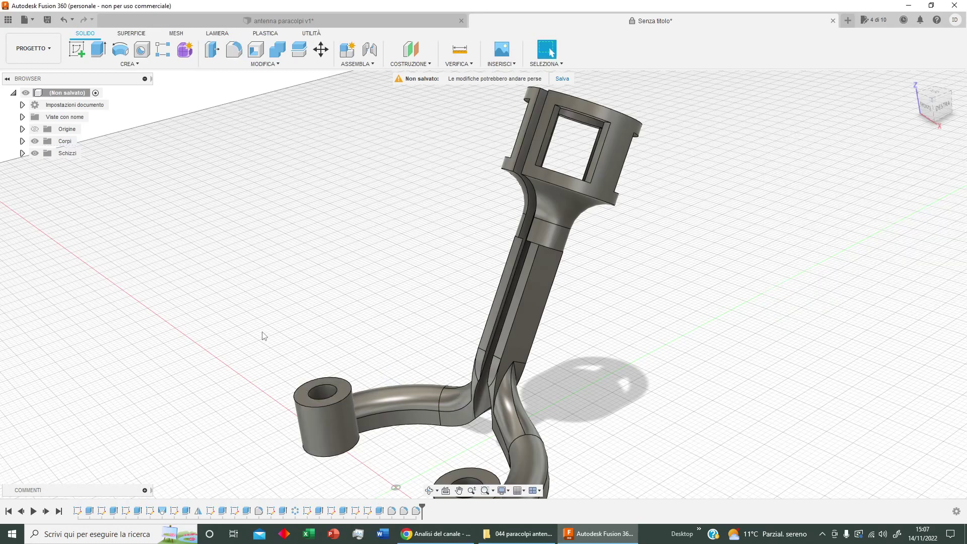
# Fillet the two edges along the stem's cut at 1 mm
pyautogui.moveTo(261, 335)
pyautogui.keyDown('shift'); pyautogui.mouseDown(button='middle')
pyautogui.moveTo(395, 386)
pyautogui.moveTo(299, 340)
pyautogui.moveTo(468, 296)
pyautogui.mouseUp(button='middle'); pyautogui.keyUp('shift')
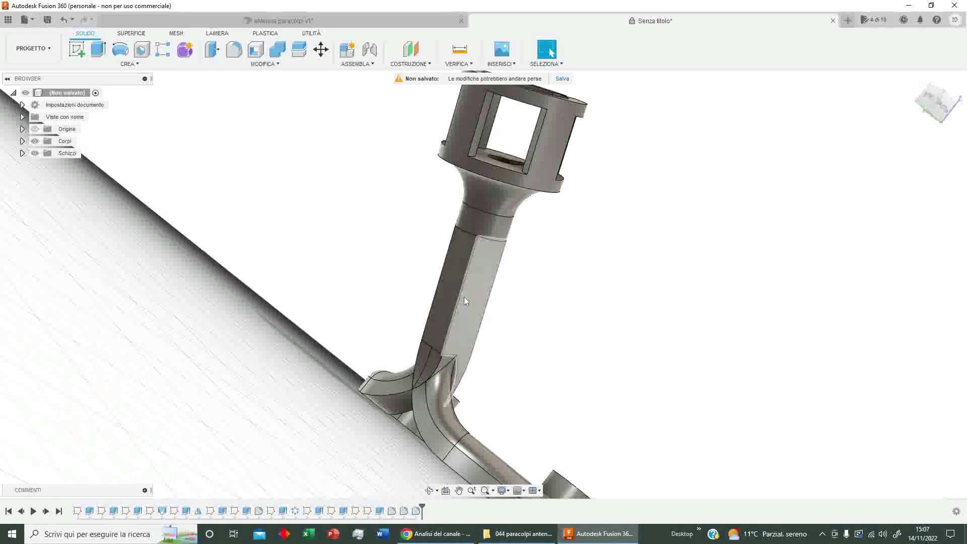
pyautogui.press('f')
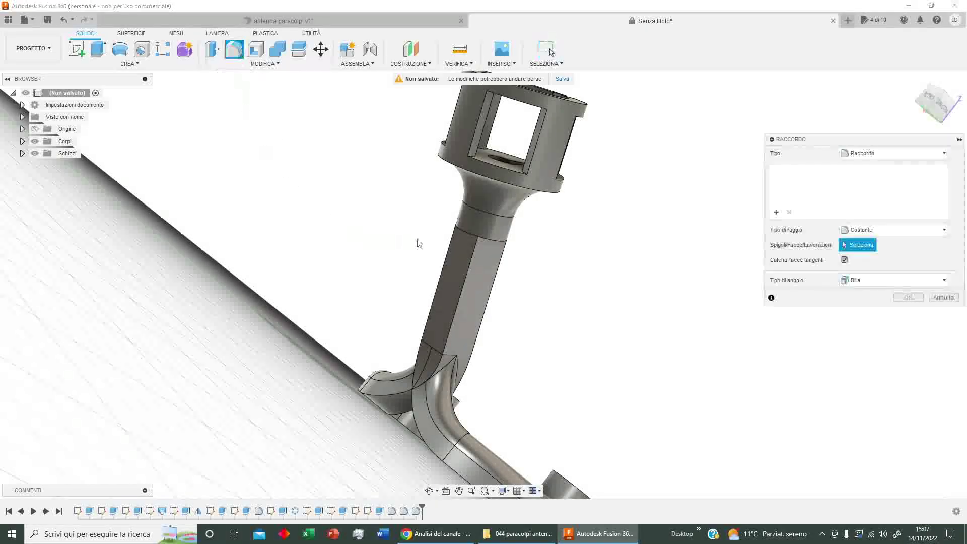
pyautogui.click(465, 279)
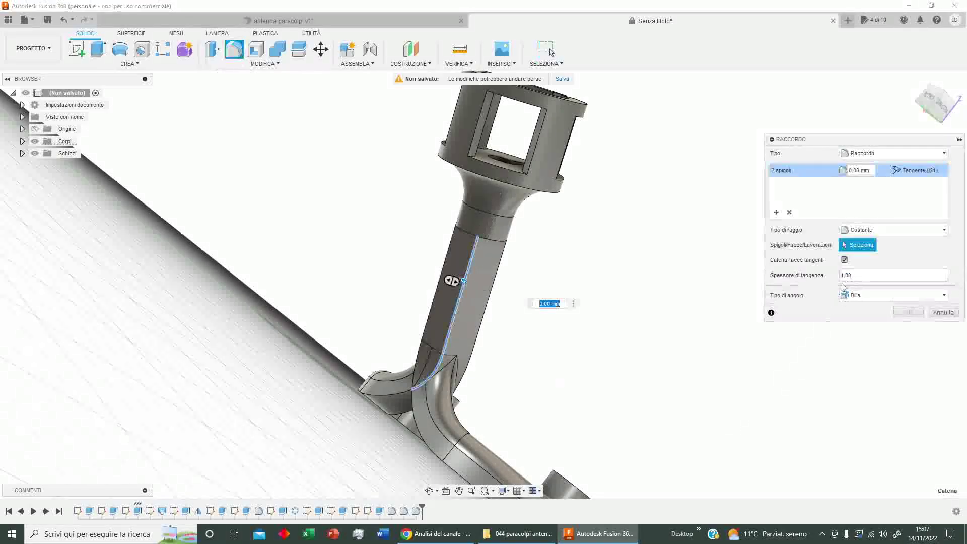
pyautogui.click(857, 170)
pyautogui.write('10')
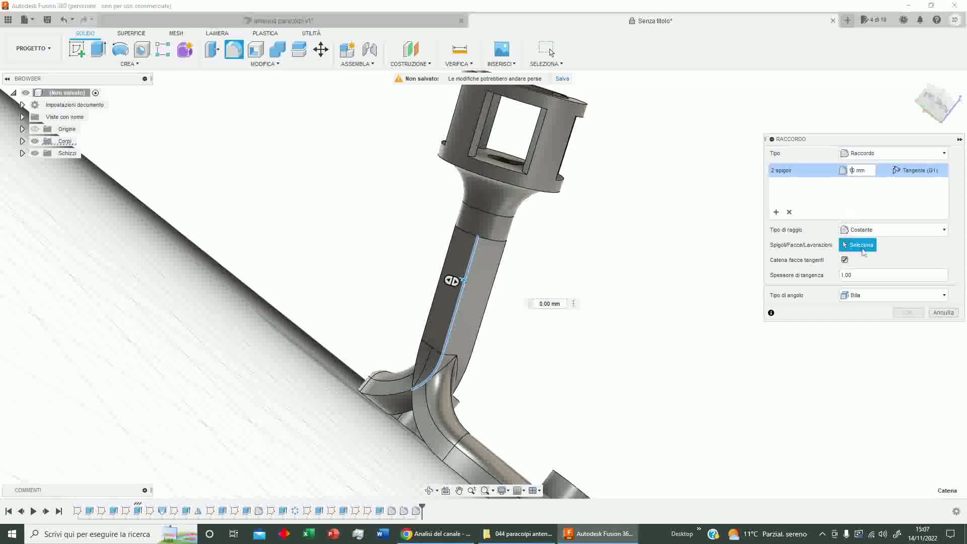
pyautogui.write('1')
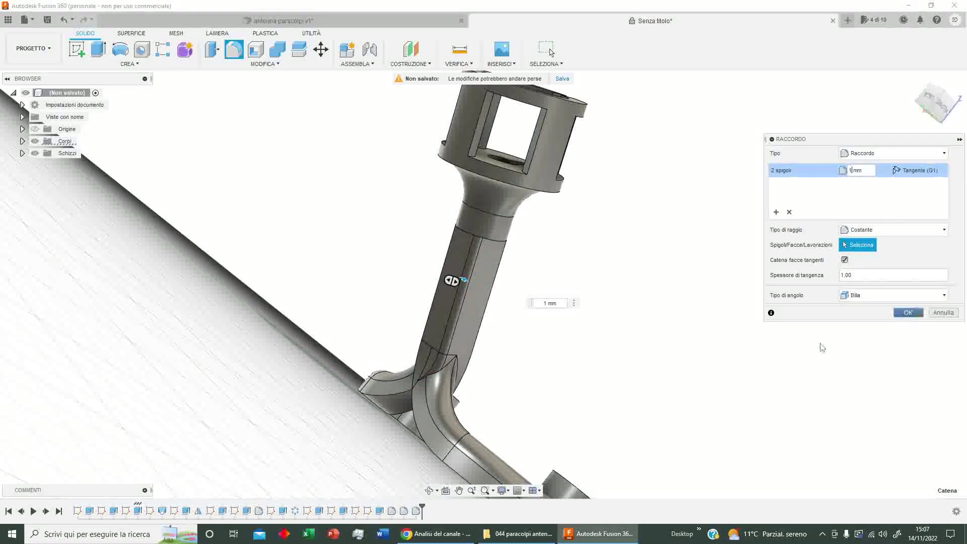
pyautogui.press('Return')
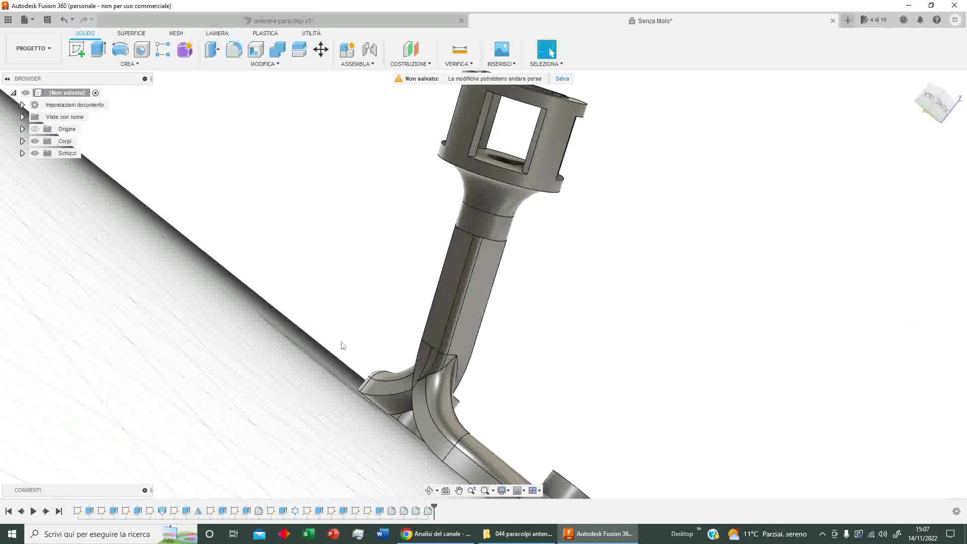
pyautogui.keyDown('shift'); pyautogui.moveTo(342, 345); pyautogui.dragTo(421, 345, button='middle'); pyautogui.keyUp('shift')
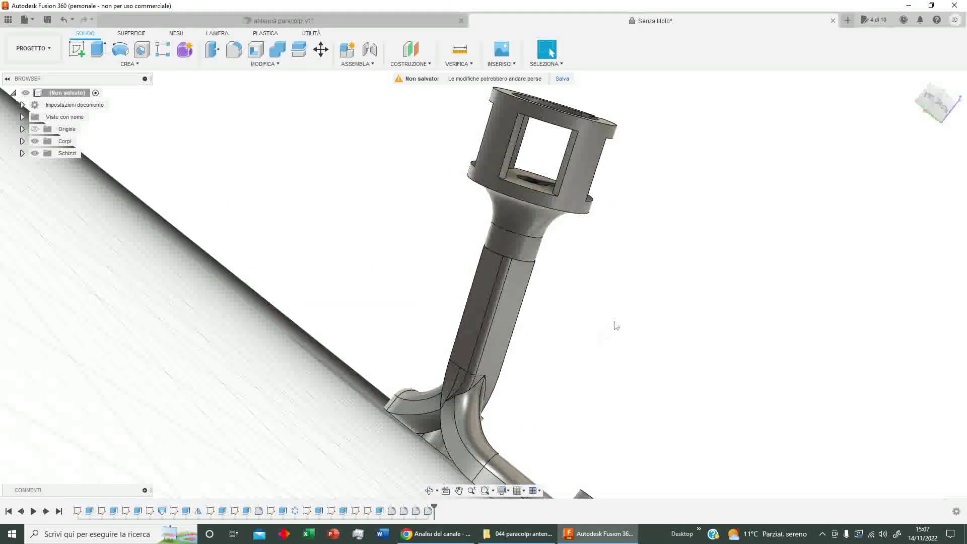
pyautogui.keyDown('shift'); pyautogui.moveTo(616, 326); pyautogui.dragTo(581, 328, button='middle'); pyautogui.keyUp('shift')
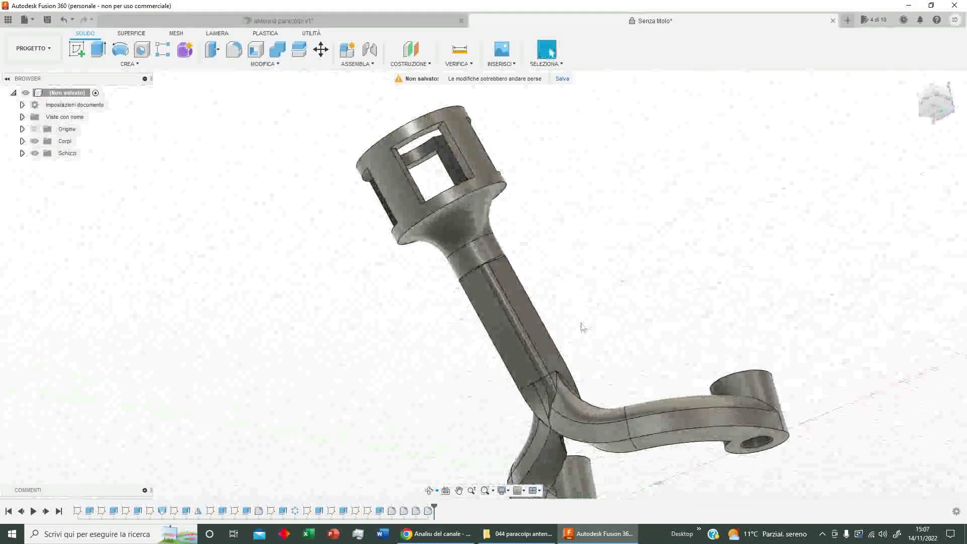
pyautogui.keyDown('shift'); pyautogui.moveTo(384, 356); pyautogui.dragTo(484, 303, button='middle'); pyautogui.keyUp('shift')
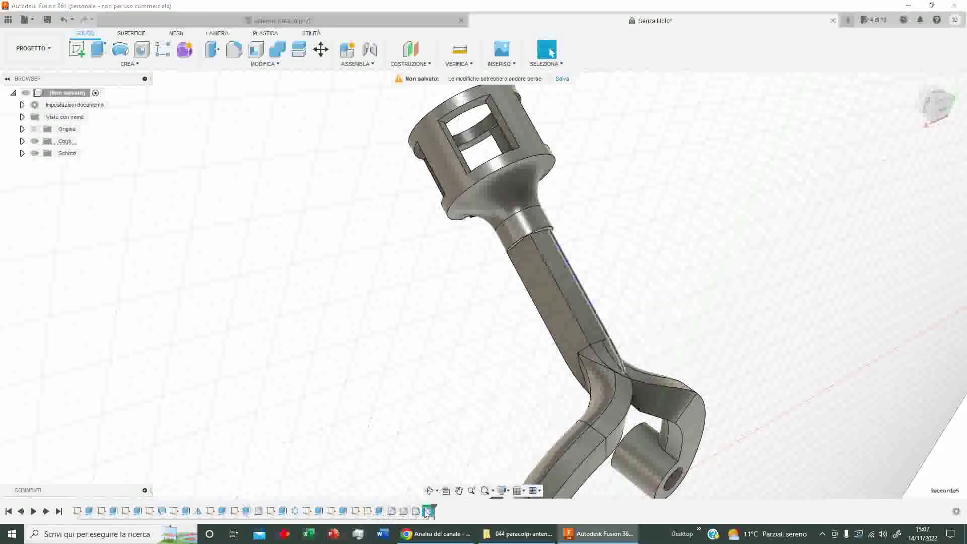
# Add the two matching edges across the cut to the 1 mm stem fillet
pyautogui.doubleClick(427, 511)
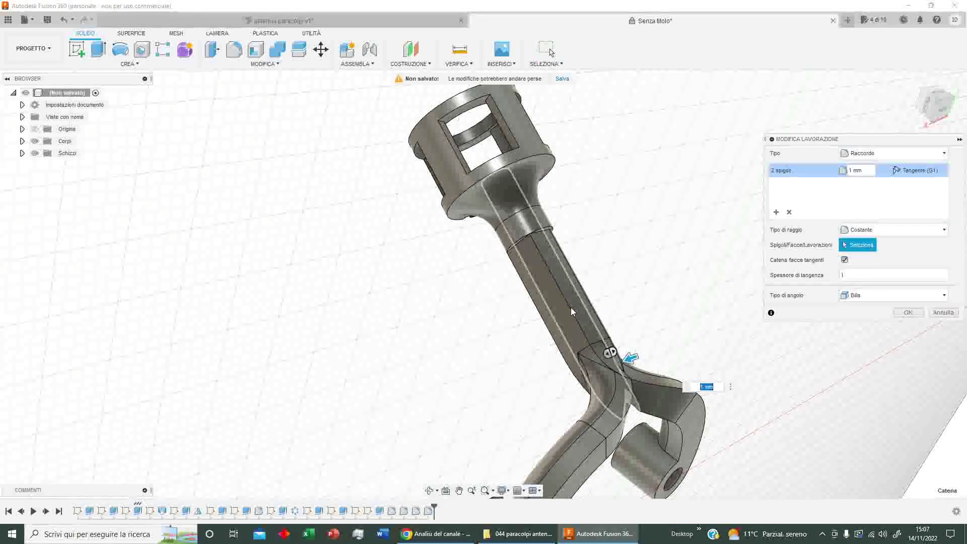
pyautogui.moveTo(371, 340)
pyautogui.keyDown('shift'); pyautogui.mouseDown(button='middle')
pyautogui.moveTo(442, 346)
pyautogui.moveTo(432, 342)
pyautogui.mouseUp(button='middle'); pyautogui.keyUp('shift')
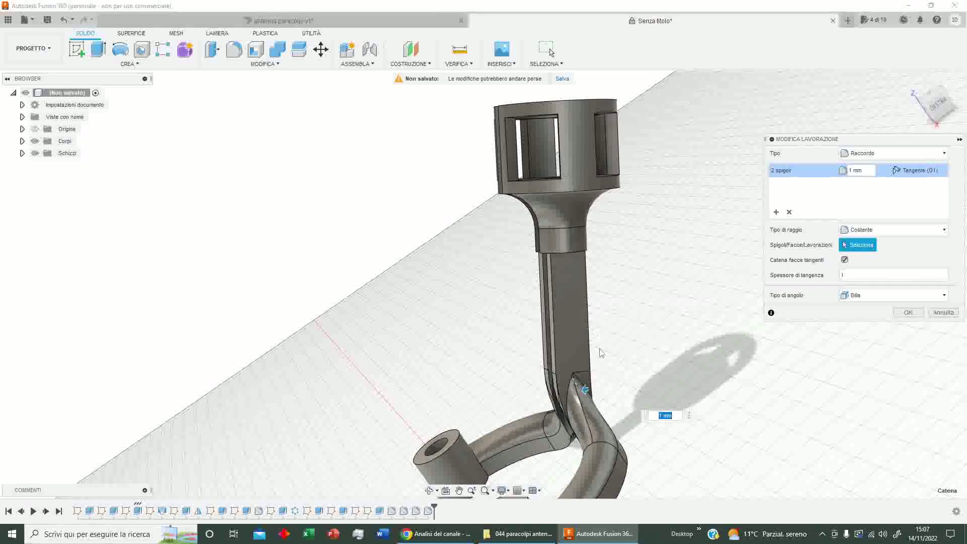
pyautogui.keyDown('shift'); pyautogui.moveTo(600, 352); pyautogui.dragTo(509, 391, button='middle'); pyautogui.keyUp('shift')
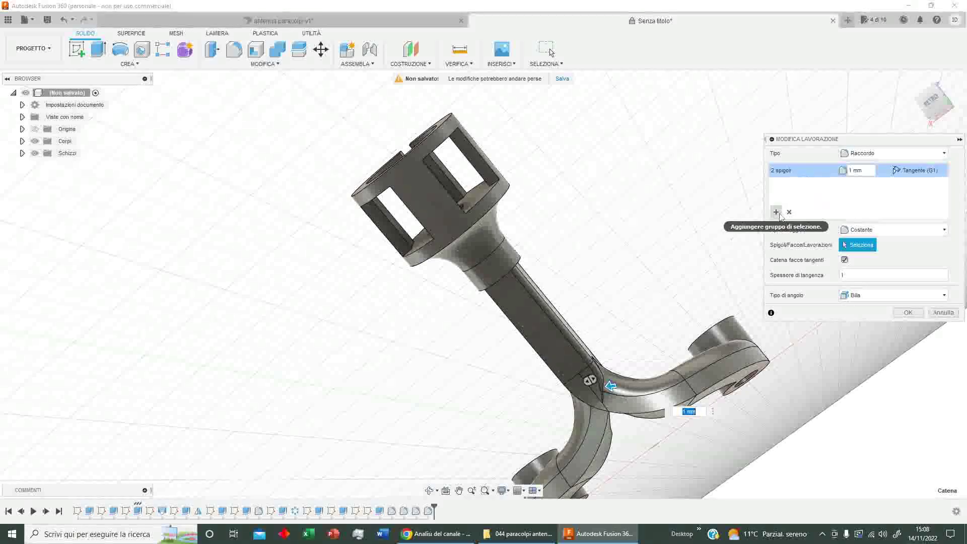
pyautogui.click(719, 250)
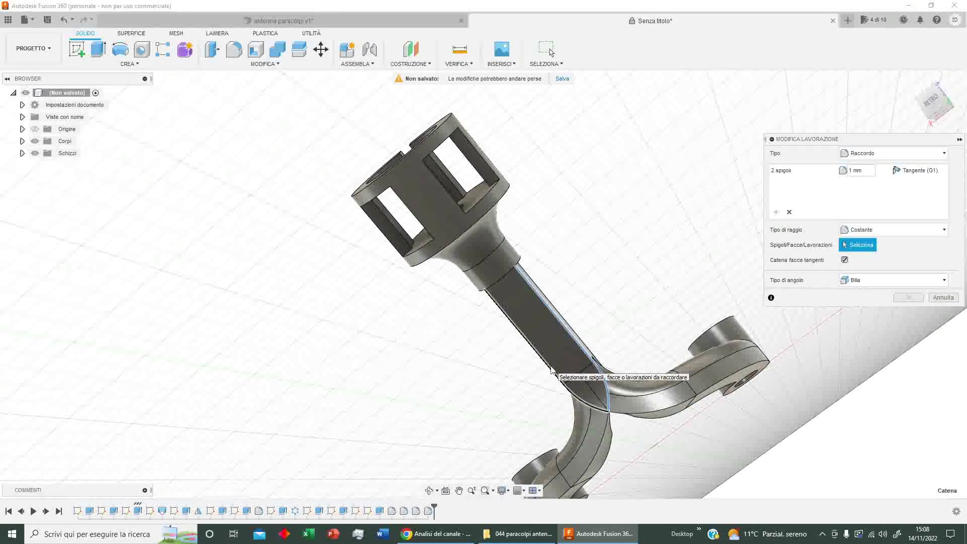
pyautogui.click(552, 371)
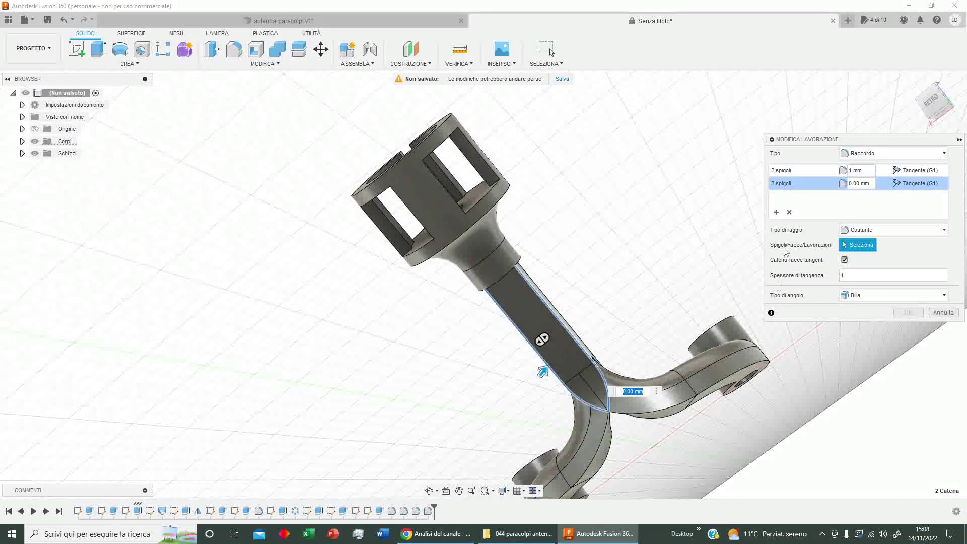
pyautogui.doubleClick(853, 184)
pyautogui.write('1')
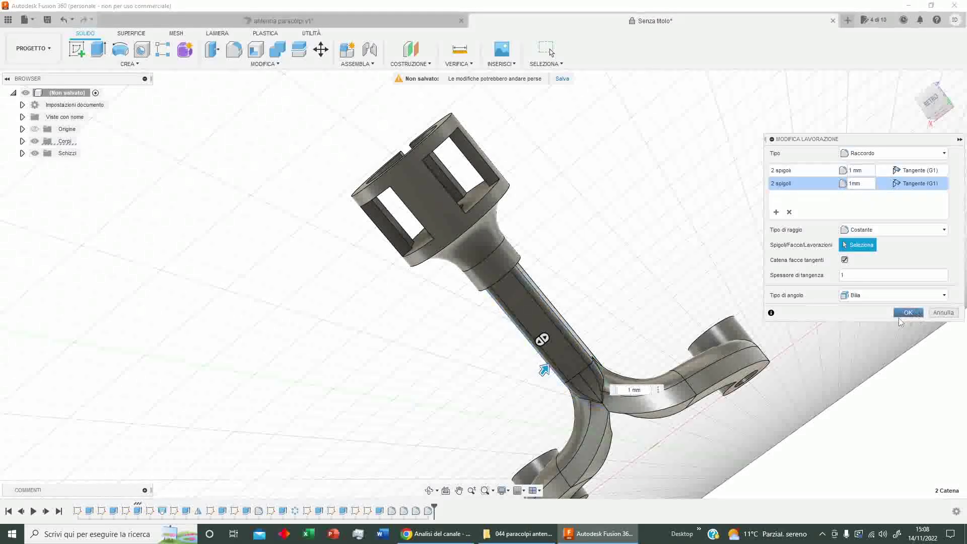
pyautogui.click(899, 315)
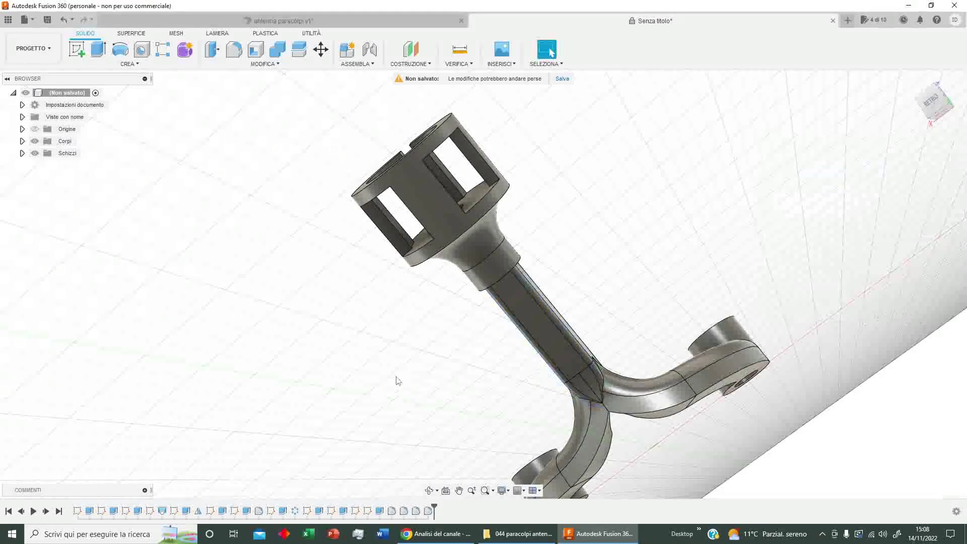
pyautogui.moveTo(398, 382)
pyautogui.keyDown('shift'); pyautogui.mouseDown(button='middle')
pyautogui.moveTo(452, 333)
pyautogui.moveTo(569, 331)
pyautogui.mouseUp(button='middle'); pyautogui.keyUp('shift')
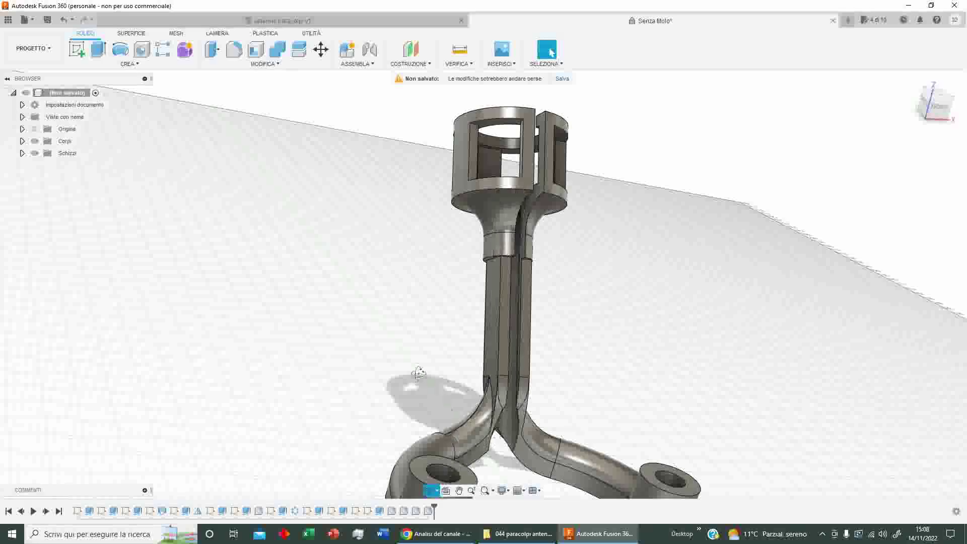
# Select four edges along the stem's cut for a fillet
pyautogui.keyDown('shift'); pyautogui.moveTo(497, 434); pyautogui.dragTo(463, 396, button='middle'); pyautogui.keyUp('shift')
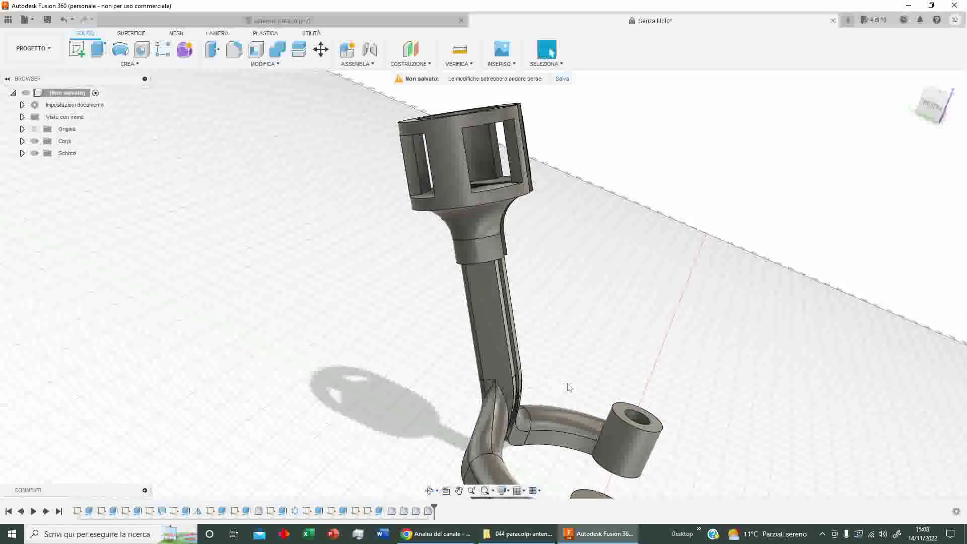
pyautogui.keyDown('shift'); pyautogui.moveTo(569, 387); pyautogui.dragTo(548, 363, button='middle'); pyautogui.keyUp('shift')
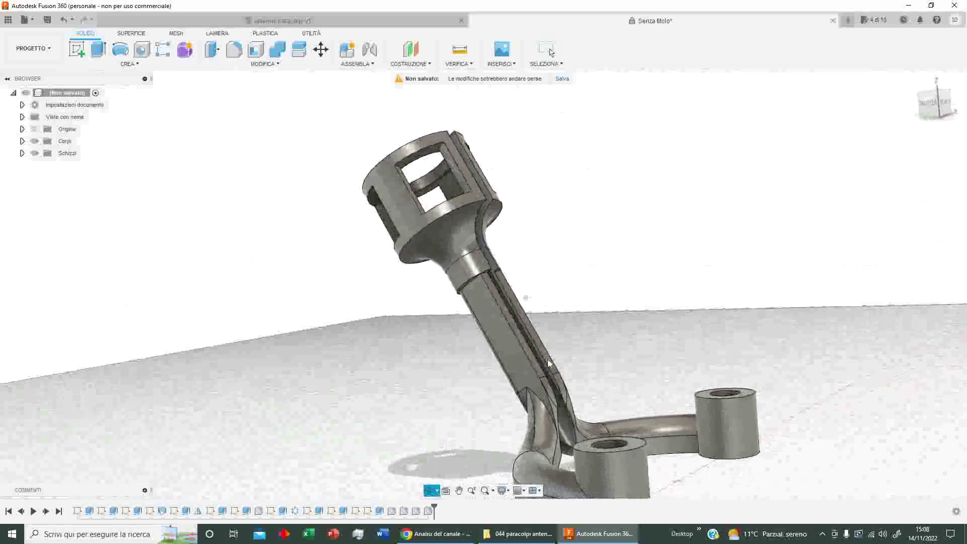
pyautogui.click(548, 398)
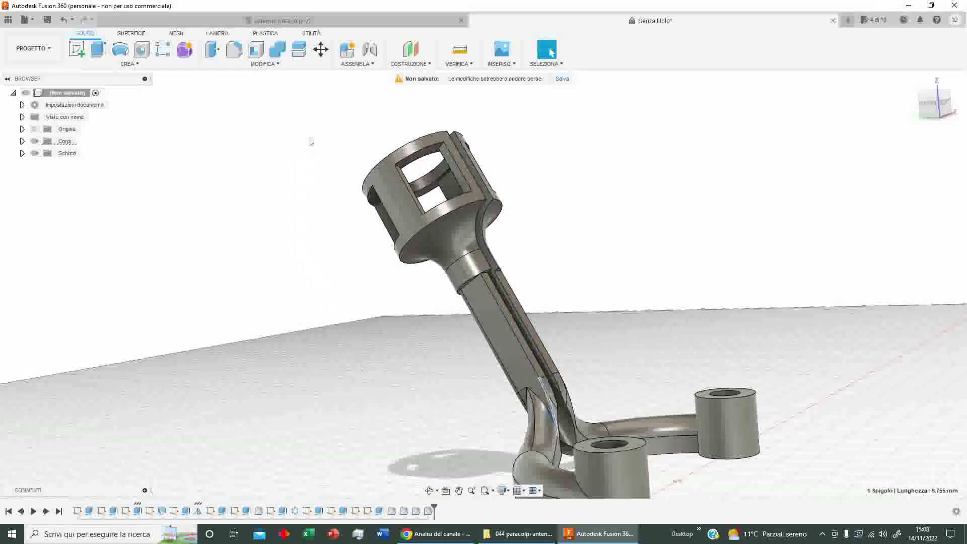
pyautogui.click(233, 51)
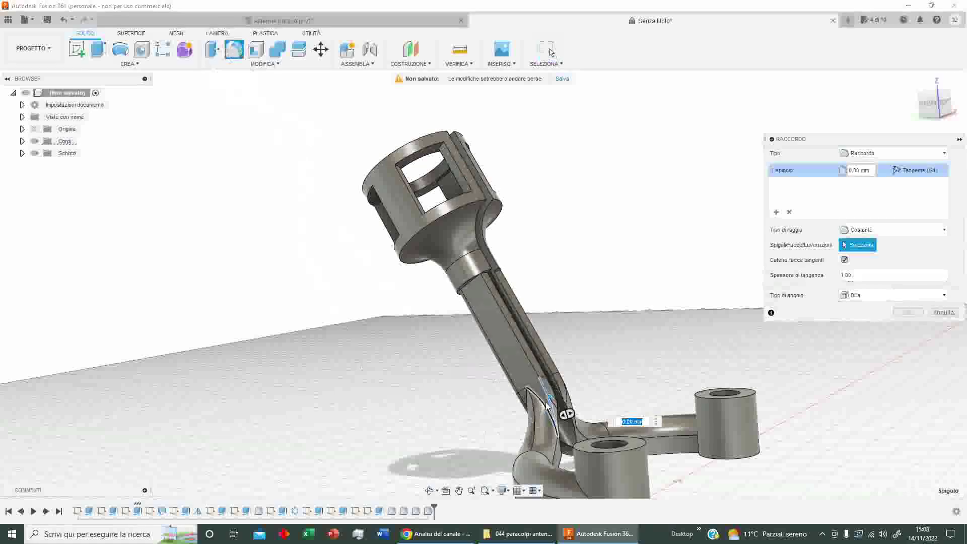
pyautogui.click(538, 373)
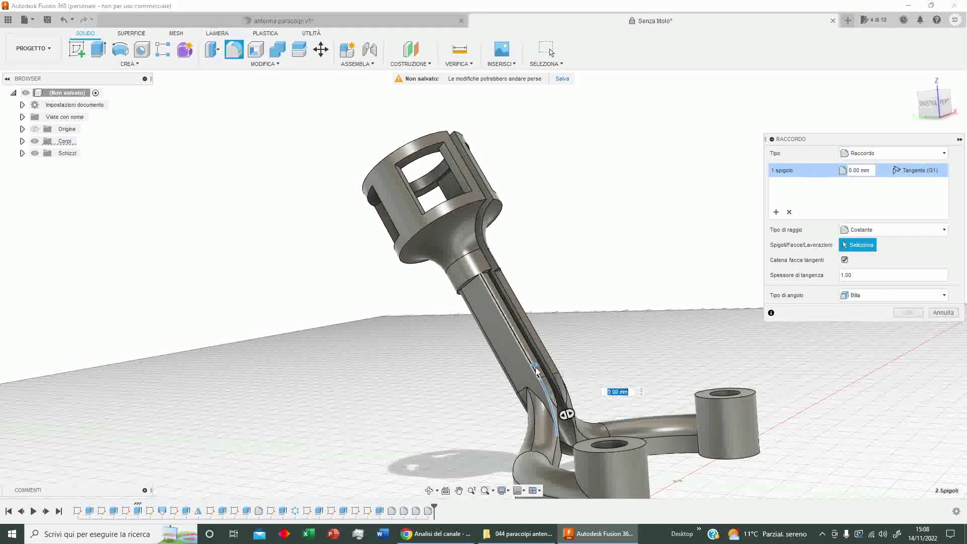
pyautogui.keyDown('shift'); pyautogui.moveTo(622, 354); pyautogui.dragTo(584, 375, button='middle'); pyautogui.keyUp('shift')
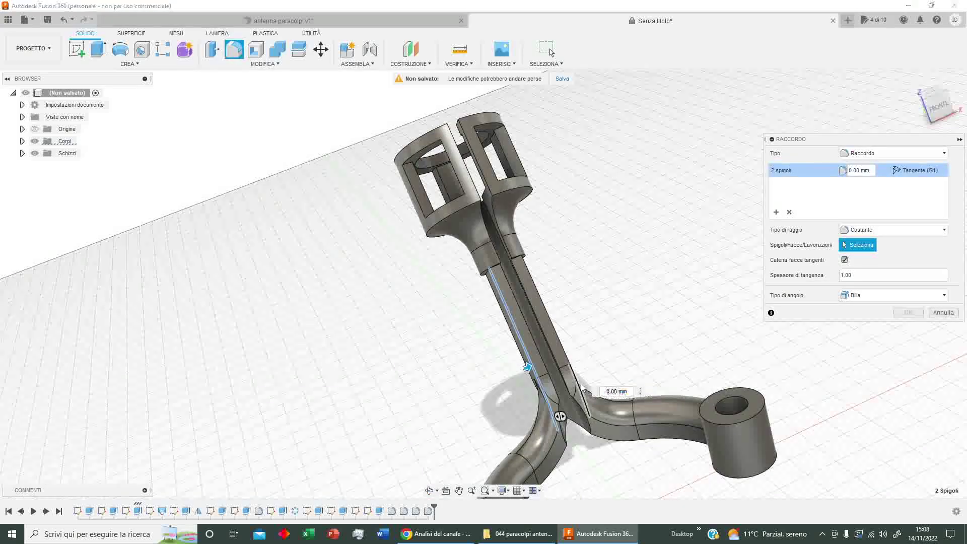
pyautogui.click(574, 362)
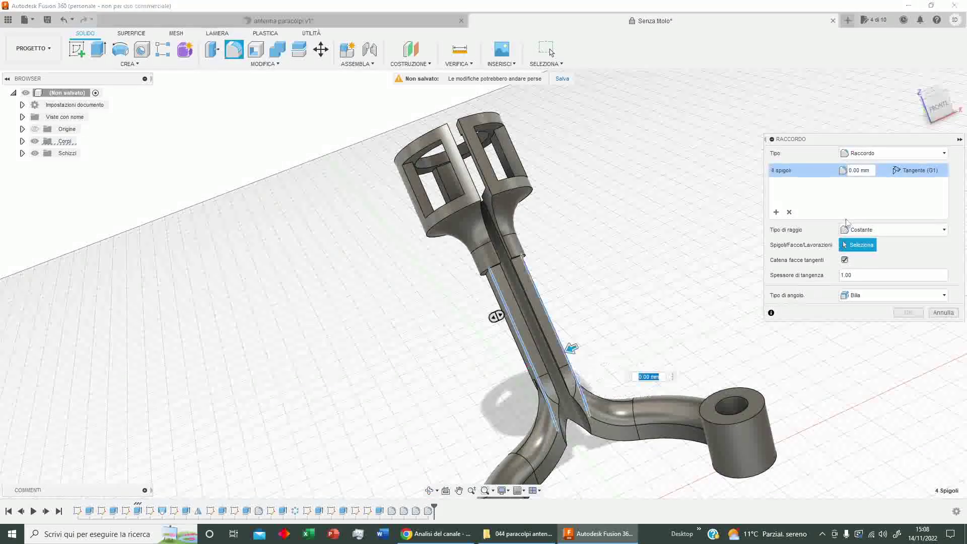
# Cancel the failed 1 mm four-edge fillet and round one edge at 1 mm instead
pyautogui.click(862, 170)
pyautogui.doubleClick(856, 170)
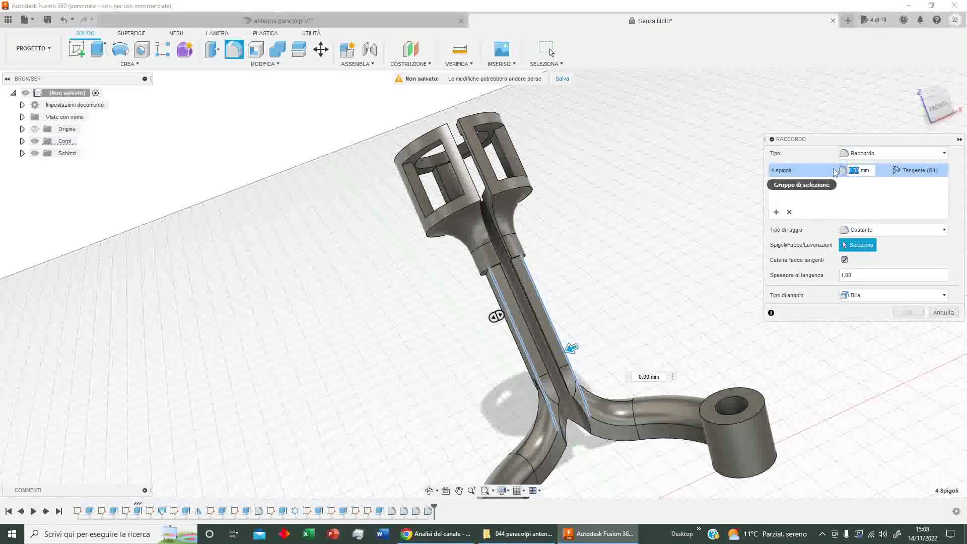
pyautogui.write('1')
pyautogui.press('Return')
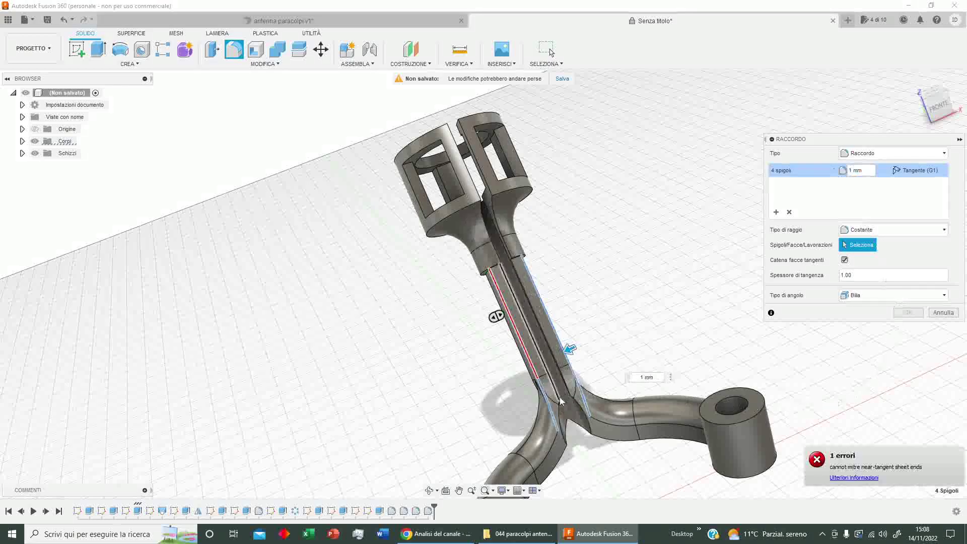
pyautogui.click(943, 312)
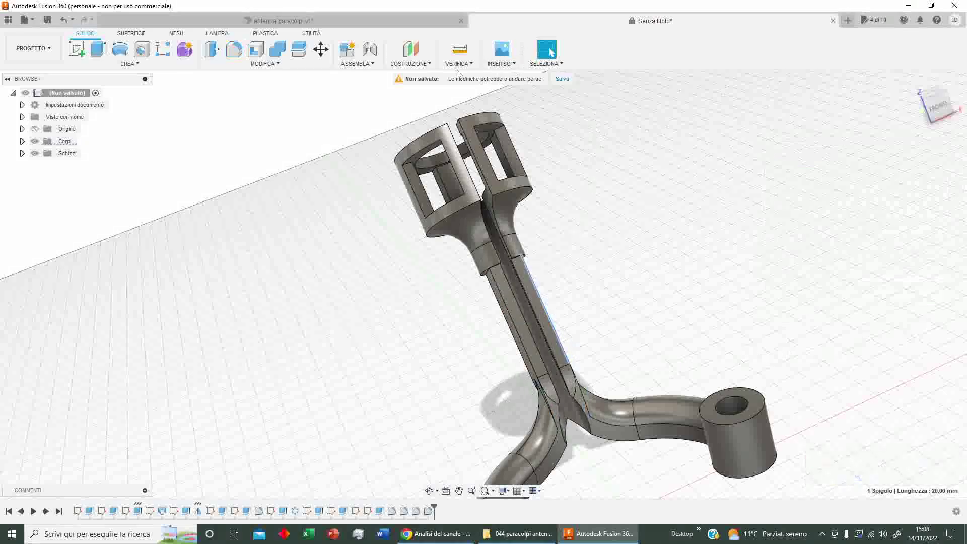
pyautogui.click(231, 49)
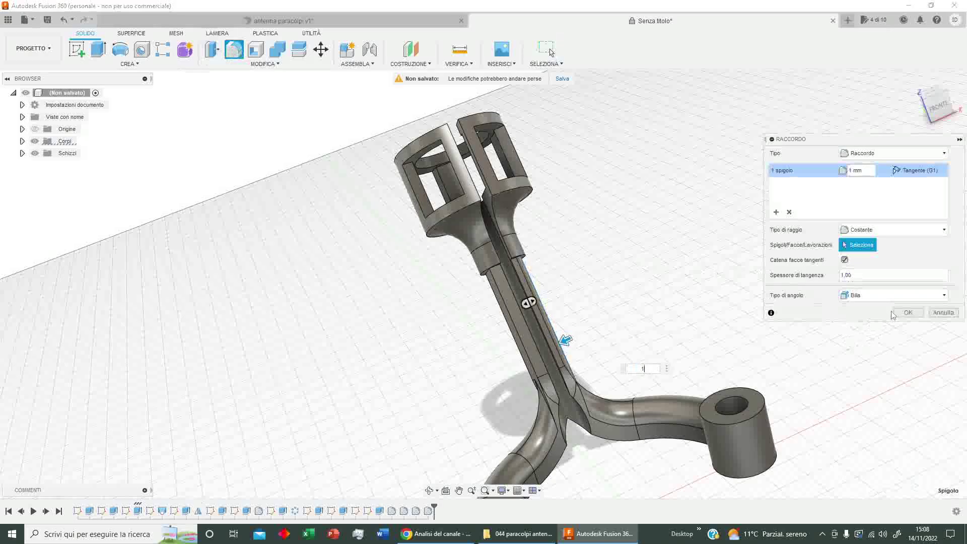
pyautogui.click(897, 313)
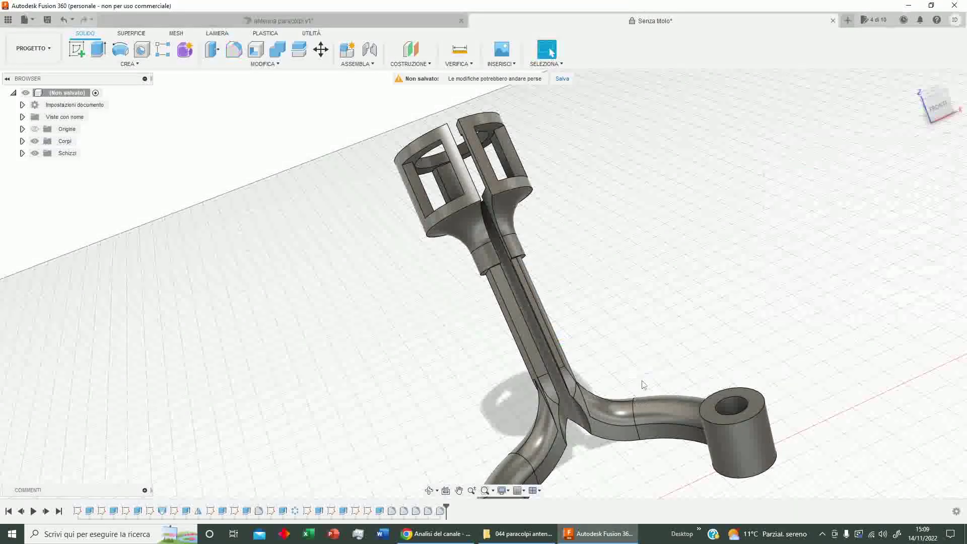
pyautogui.moveTo(634, 327)
pyautogui.keyDown('shift'); pyautogui.mouseDown(button='middle')
pyautogui.moveTo(626, 318)
pyautogui.moveTo(643, 306)
pyautogui.mouseUp(button='middle'); pyautogui.keyUp('shift')
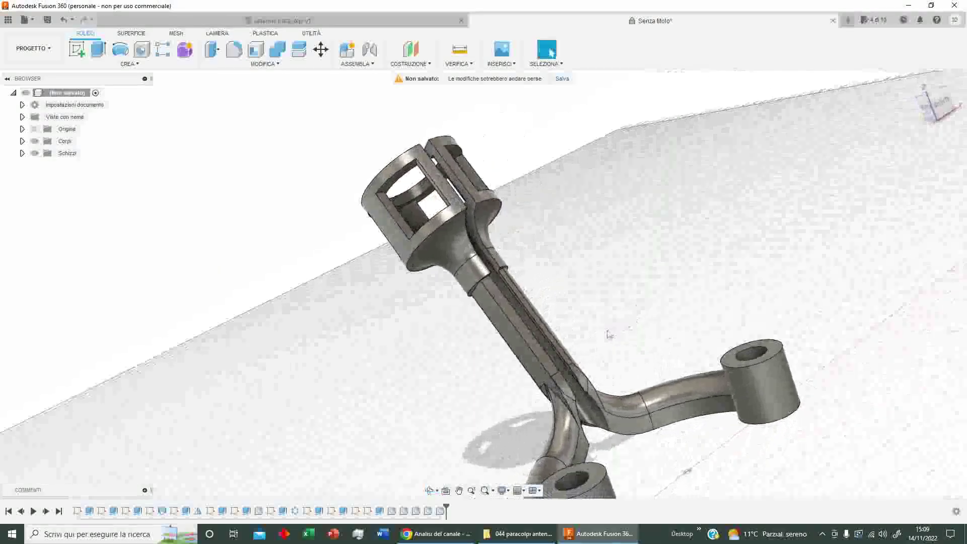
pyautogui.click(547, 370)
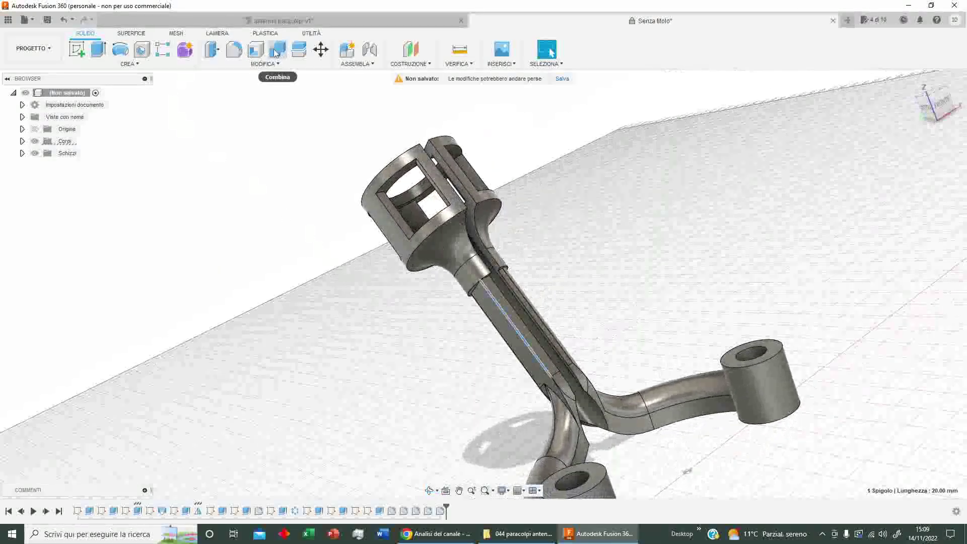
pyautogui.click(233, 49)
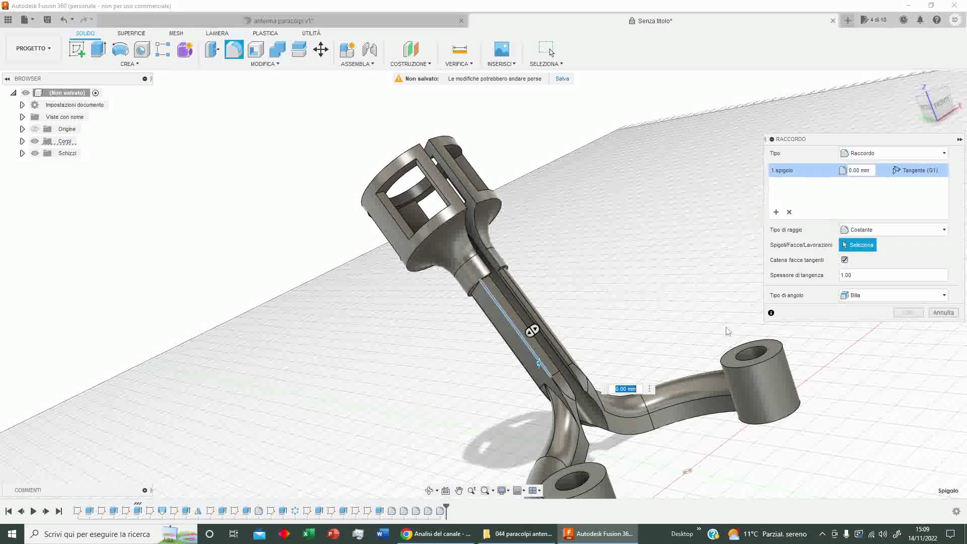
pyautogui.press('Escape')
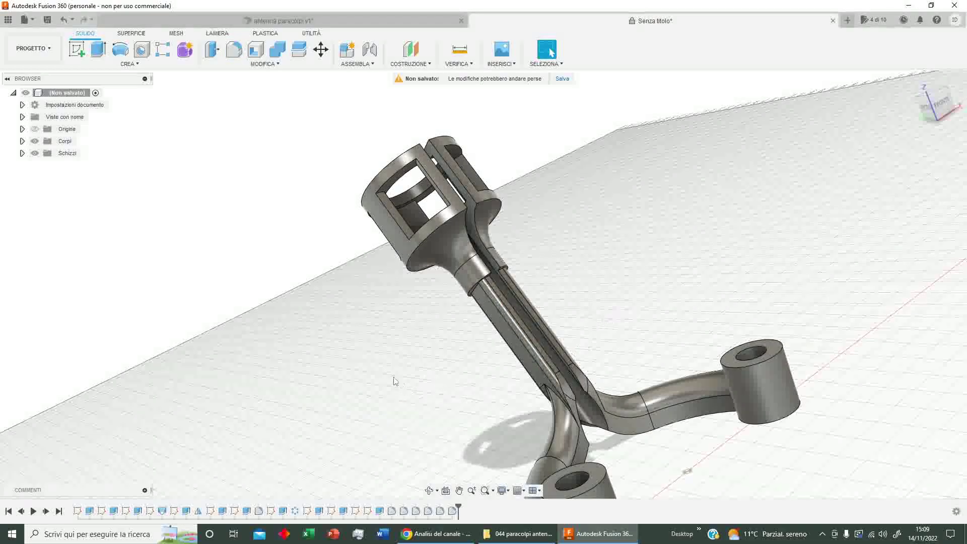
pyautogui.moveTo(395, 381)
pyautogui.keyDown('shift'); pyautogui.mouseDown(button='middle')
pyautogui.moveTo(474, 280)
pyautogui.moveTo(444, 263)
pyautogui.moveTo(473, 250)
pyautogui.mouseUp(button='middle'); pyautogui.keyUp('shift')
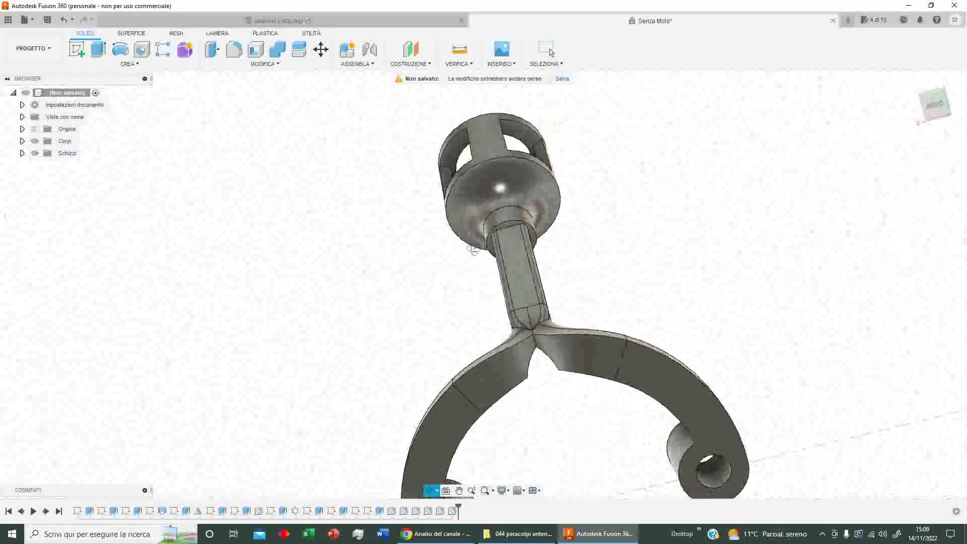
# Fillet the edge loop where the rod's top meets the collar
pyautogui.scroll(5, 473, 251)
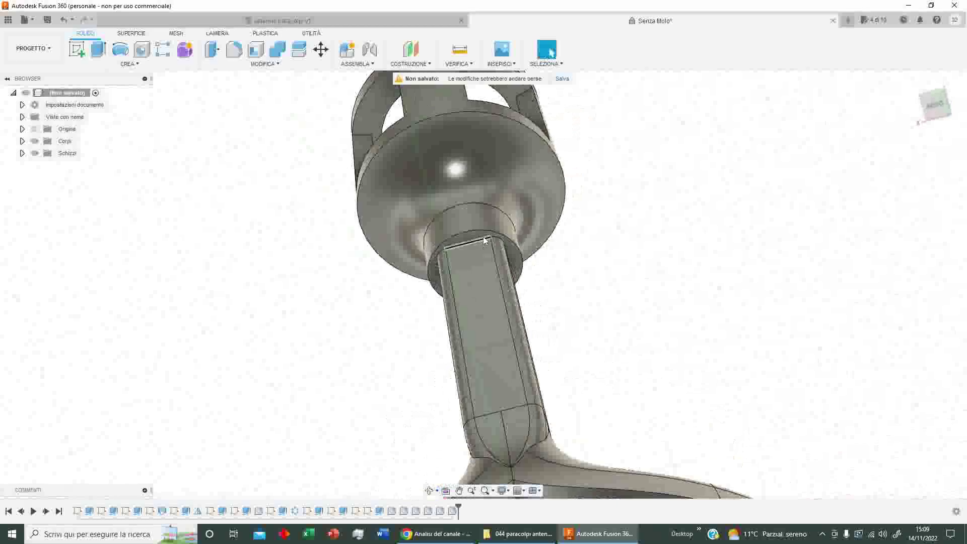
pyautogui.click(234, 49)
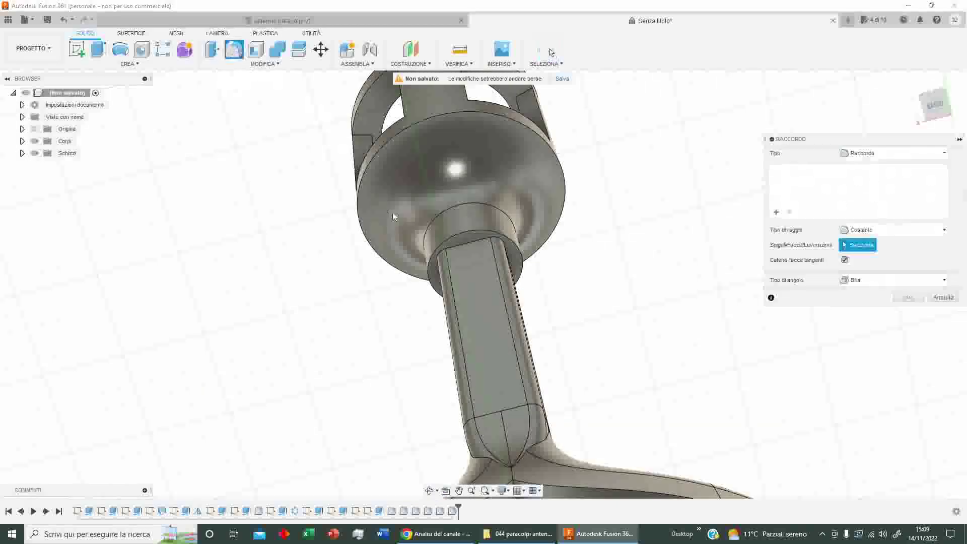
pyautogui.click(466, 242)
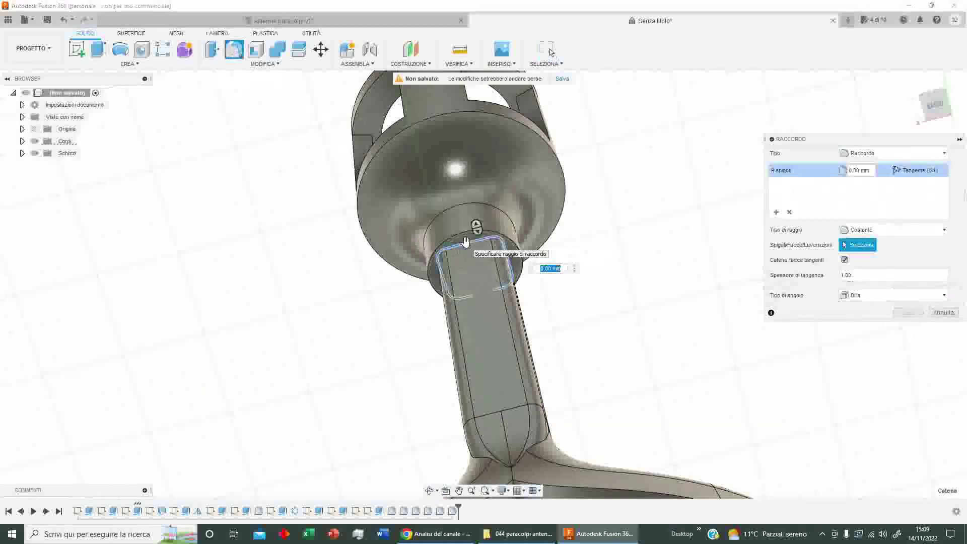
pyautogui.write('0.5')
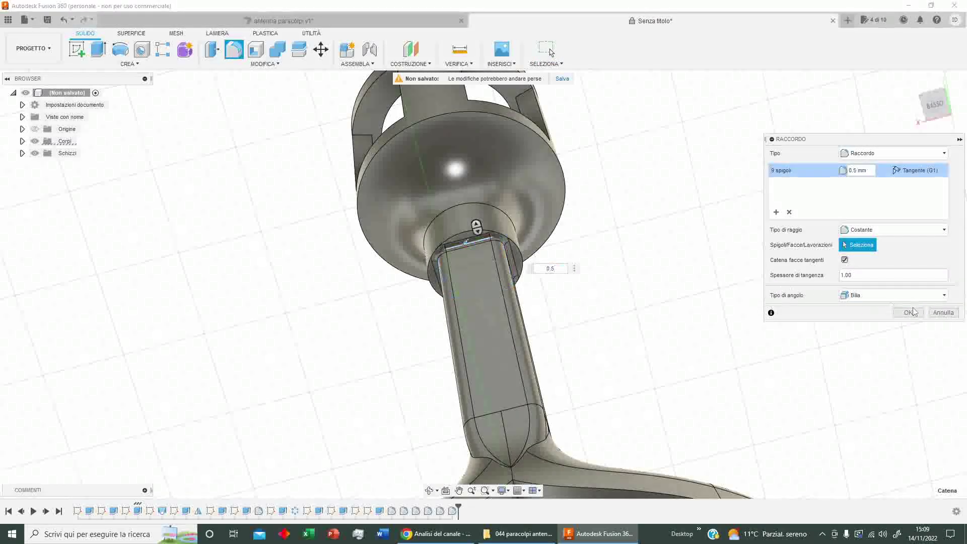
pyautogui.click(914, 312)
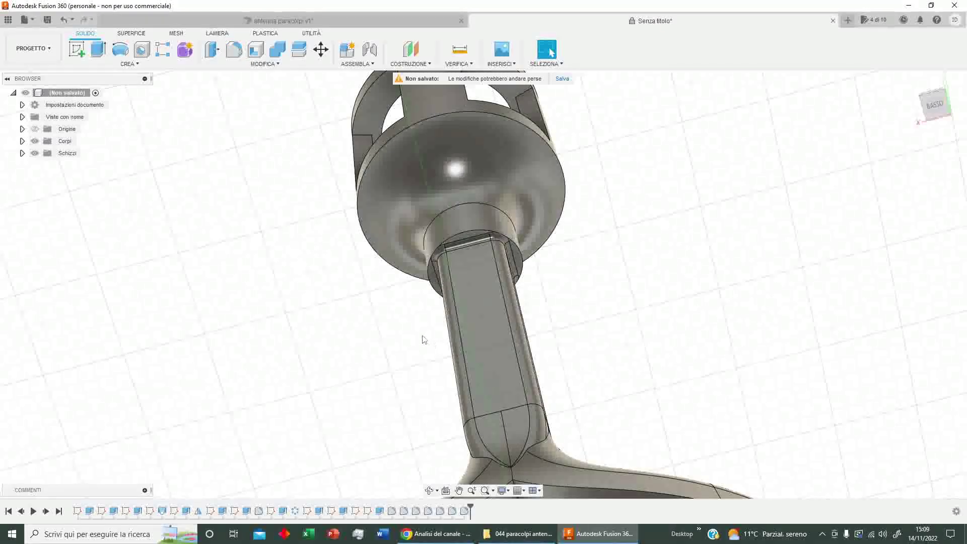
# Fillet the shaft's top edge and inspect the rounded edges
pyautogui.click(473, 234)
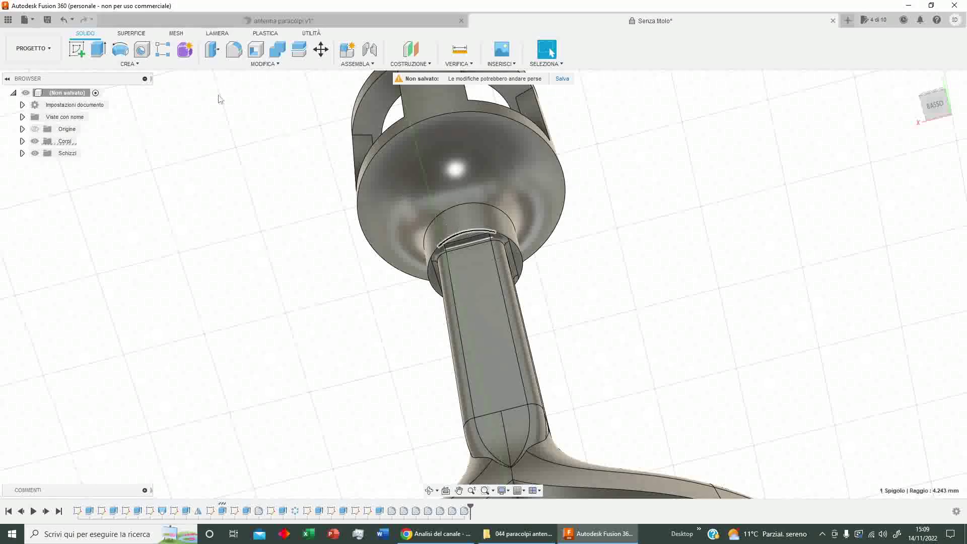
pyautogui.click(234, 48)
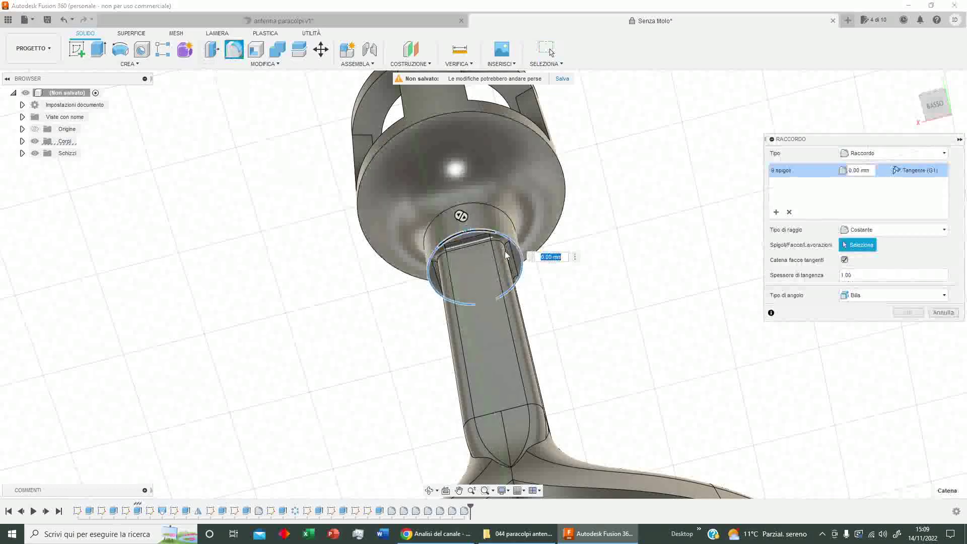
pyautogui.press('Return')
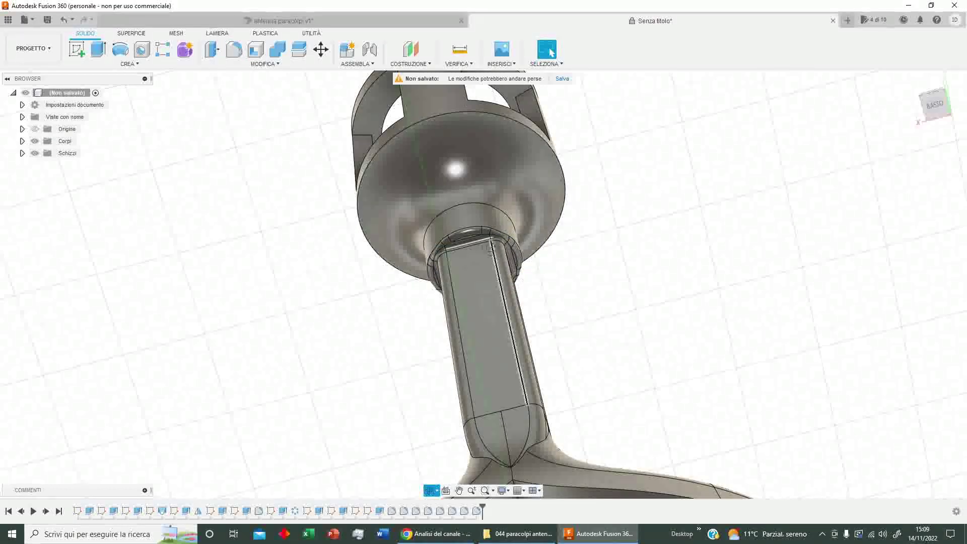
pyautogui.moveTo(477, 276)
pyautogui.keyDown('shift'); pyautogui.mouseDown(button='middle')
pyautogui.moveTo(343, 218)
pyautogui.moveTo(410, 258)
pyautogui.moveTo(608, 329)
pyautogui.moveTo(686, 310)
pyautogui.moveTo(718, 319)
pyautogui.moveTo(726, 333)
pyautogui.moveTo(749, 328)
pyautogui.moveTo(747, 319)
pyautogui.moveTo(529, 319)
pyautogui.moveTo(539, 339)
pyautogui.moveTo(530, 355)
pyautogui.moveTo(510, 362)
pyautogui.moveTo(509, 352)
pyautogui.mouseUp(button='middle'); pyautogui.keyUp('shift')
pyautogui.scroll(-5, 539, 370)
pyautogui.click(537, 259)
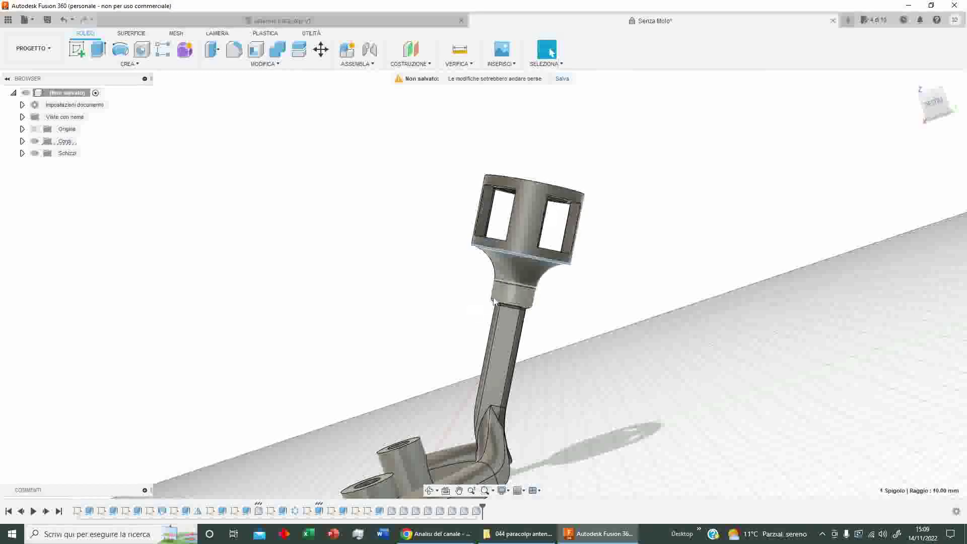
pyautogui.scroll(2, 443, 396)
pyautogui.scroll(-3, 444, 396)
pyautogui.keyDown('shift'); pyautogui.moveTo(444, 396); pyautogui.dragTo(393, 410, button='middle'); pyautogui.keyUp('shift')
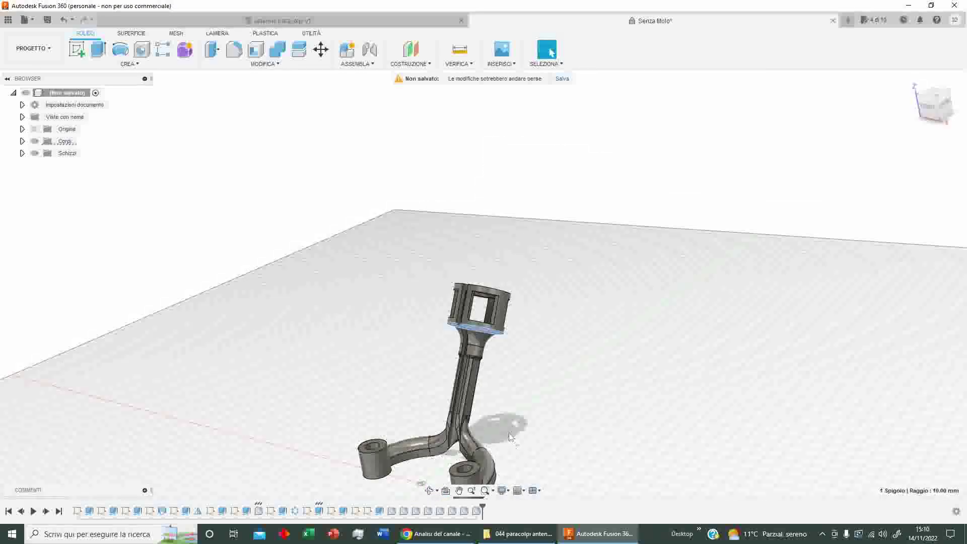
pyautogui.moveTo(499, 422)
pyautogui.keyDown('shift'); pyautogui.mouseDown(button='middle')
pyautogui.moveTo(514, 378)
pyautogui.moveTo(574, 401)
pyautogui.moveTo(502, 403)
pyautogui.moveTo(514, 382)
pyautogui.moveTo(494, 312)
pyautogui.moveTo(513, 470)
pyautogui.mouseUp(button='middle'); pyautogui.keyUp('shift')
pyautogui.scroll(3, 508, 372)
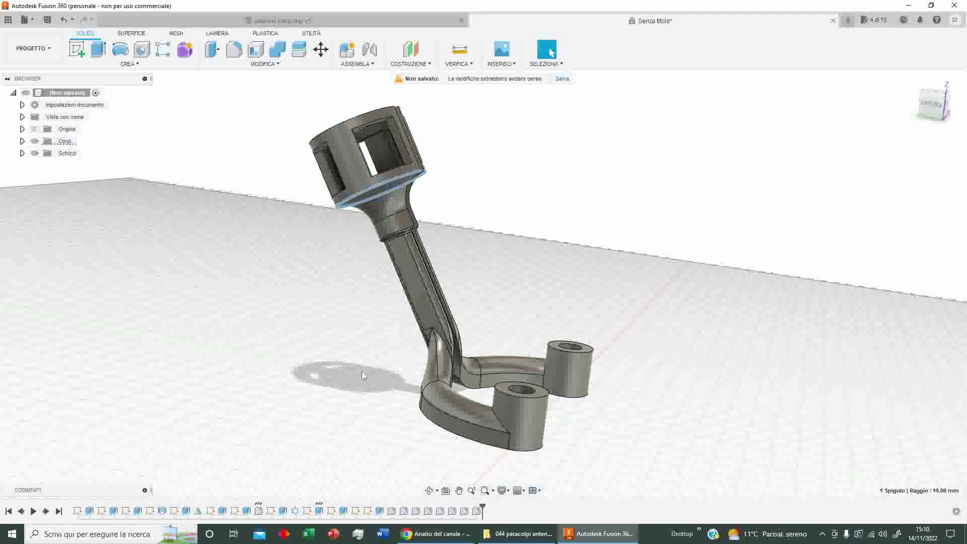
pyautogui.moveTo(361, 409)
pyautogui.keyDown('shift'); pyautogui.mouseDown(button='middle')
pyautogui.moveTo(378, 391)
pyautogui.moveTo(389, 396)
pyautogui.mouseUp(button='middle'); pyautogui.keyUp('shift')
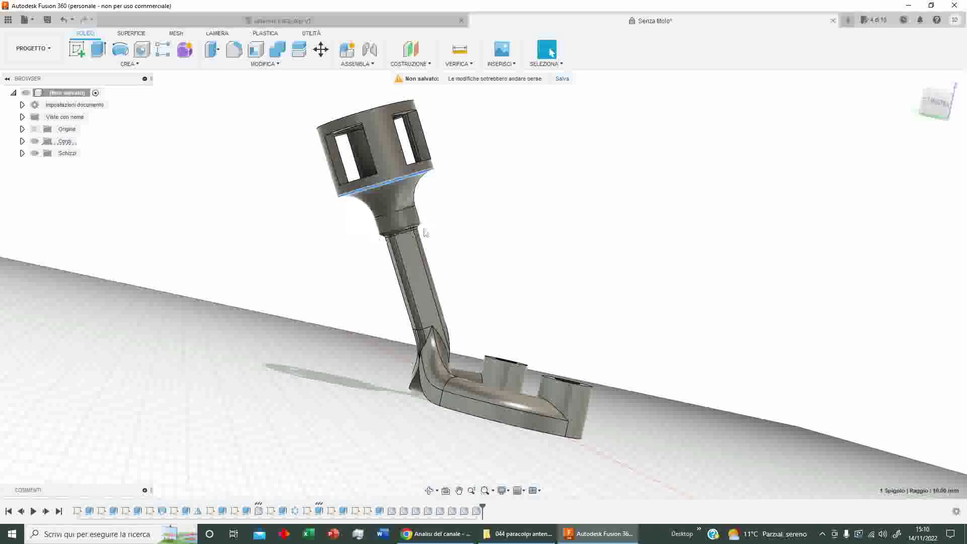
pyautogui.moveTo(327, 334)
pyautogui.keyDown('shift'); pyautogui.mouseDown(button='middle')
pyautogui.moveTo(285, 341)
pyautogui.moveTo(380, 354)
pyautogui.mouseUp(button='middle'); pyautogui.keyUp('shift')
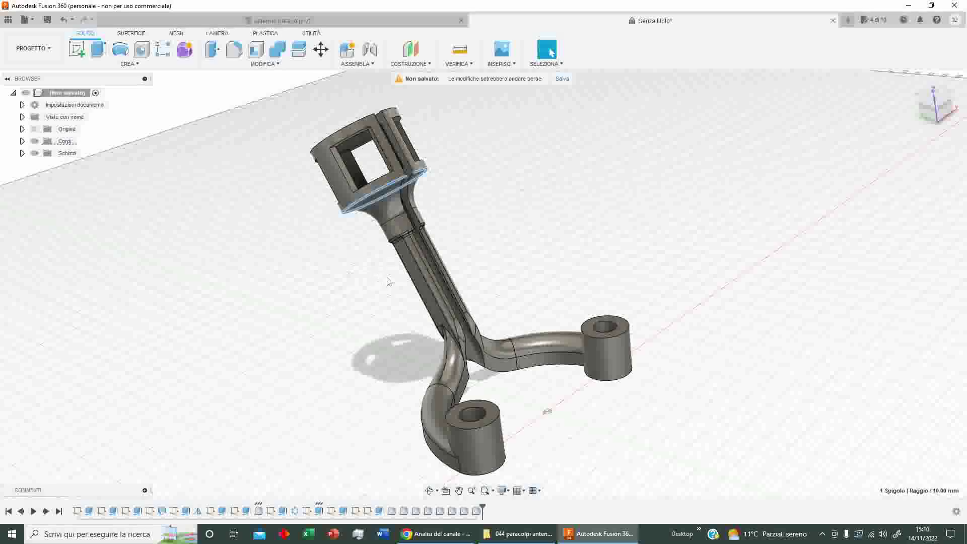
pyautogui.keyDown('shift'); pyautogui.moveTo(545, 410); pyautogui.dragTo(544, 386, button='middle'); pyautogui.keyUp('shift')
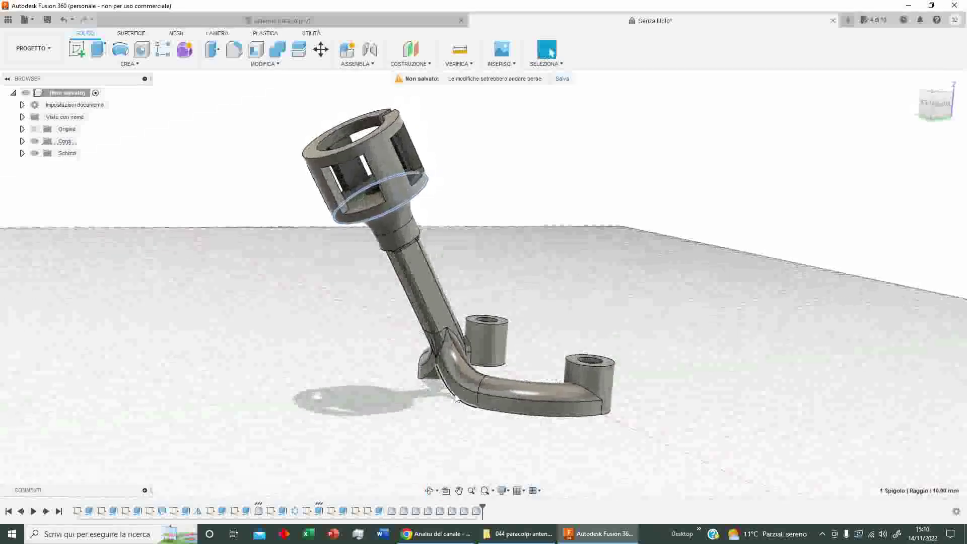
pyautogui.keyDown('shift'); pyautogui.moveTo(503, 352); pyautogui.dragTo(548, 50, button='middle'); pyautogui.keyUp('shift')
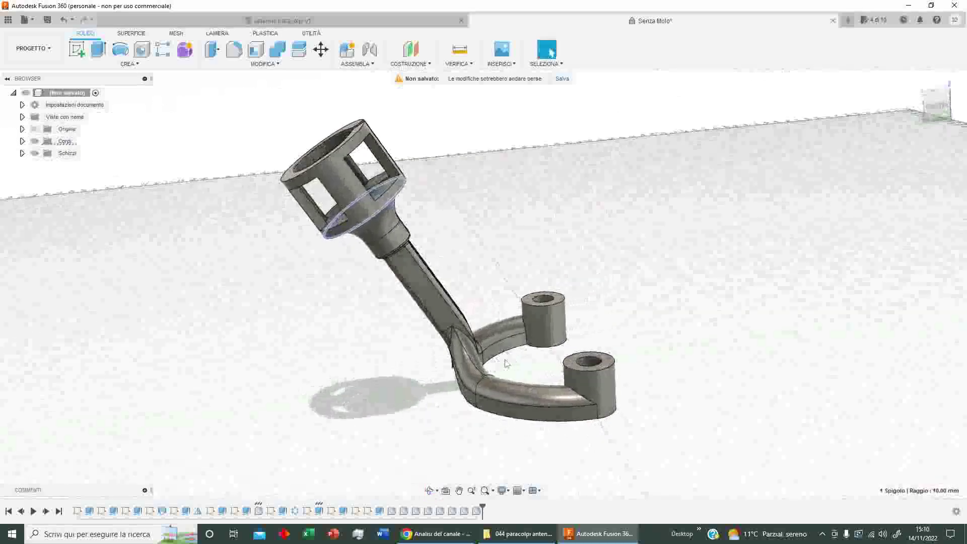